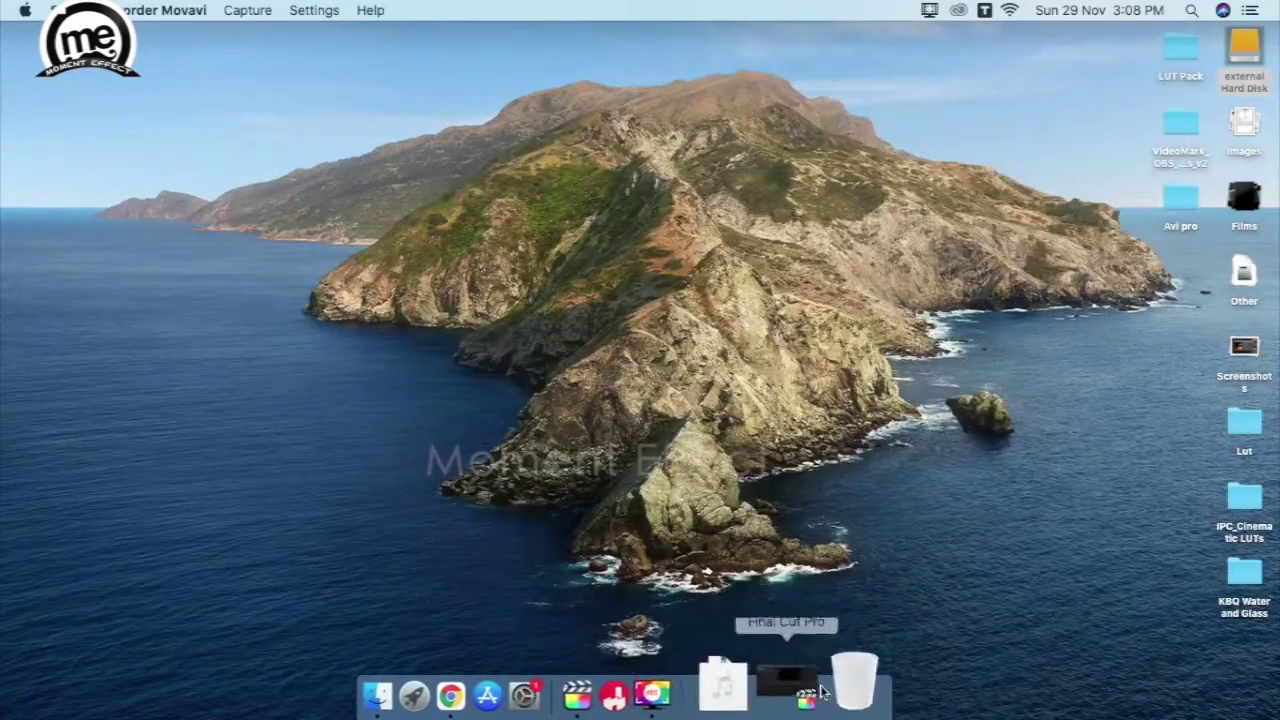
Bring back Final Cut Pro and open the Hard Disk > Love PlaZa > 11.11.2020 footage folder in Finder
left_click(775, 660)
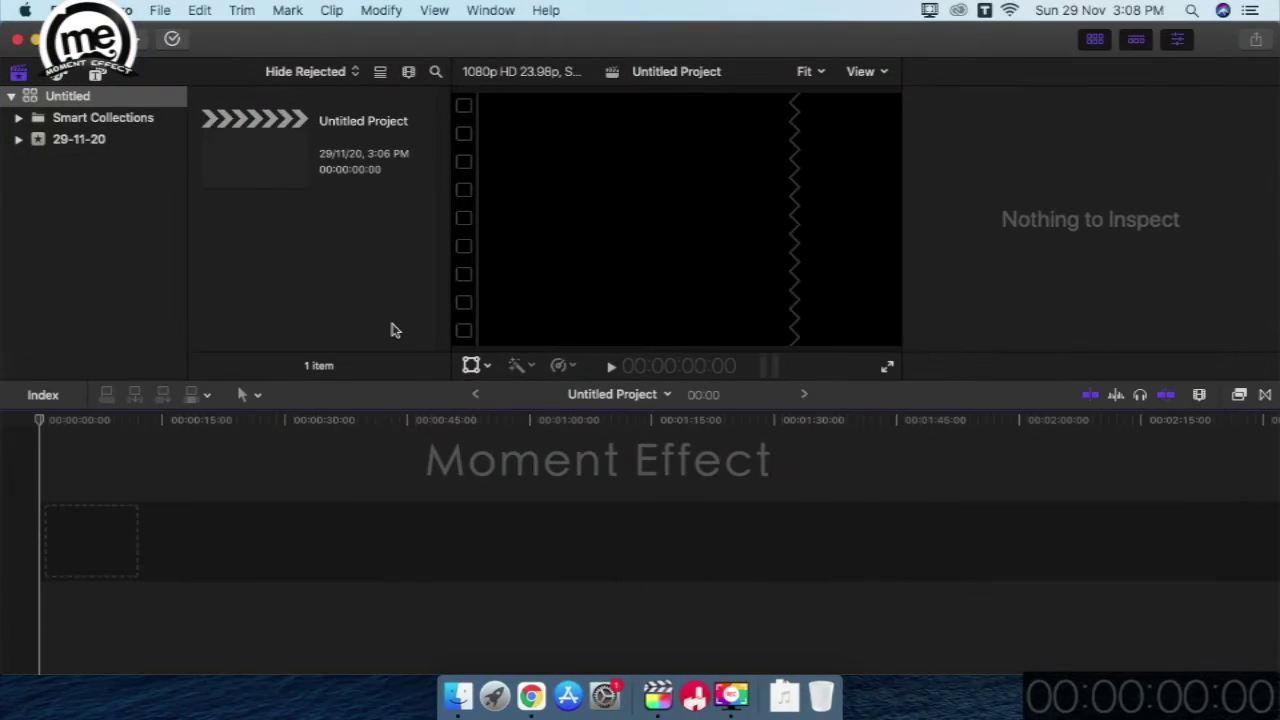
left_click(460, 680)
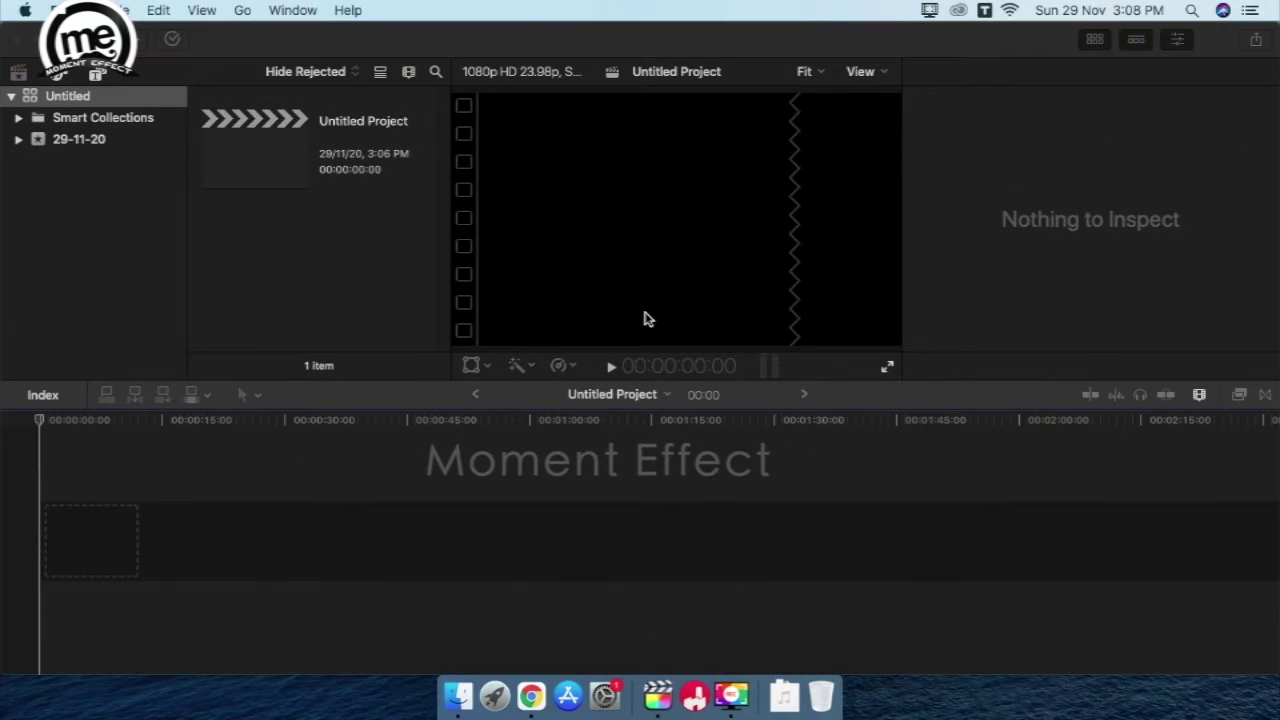
left_click(252, 437)
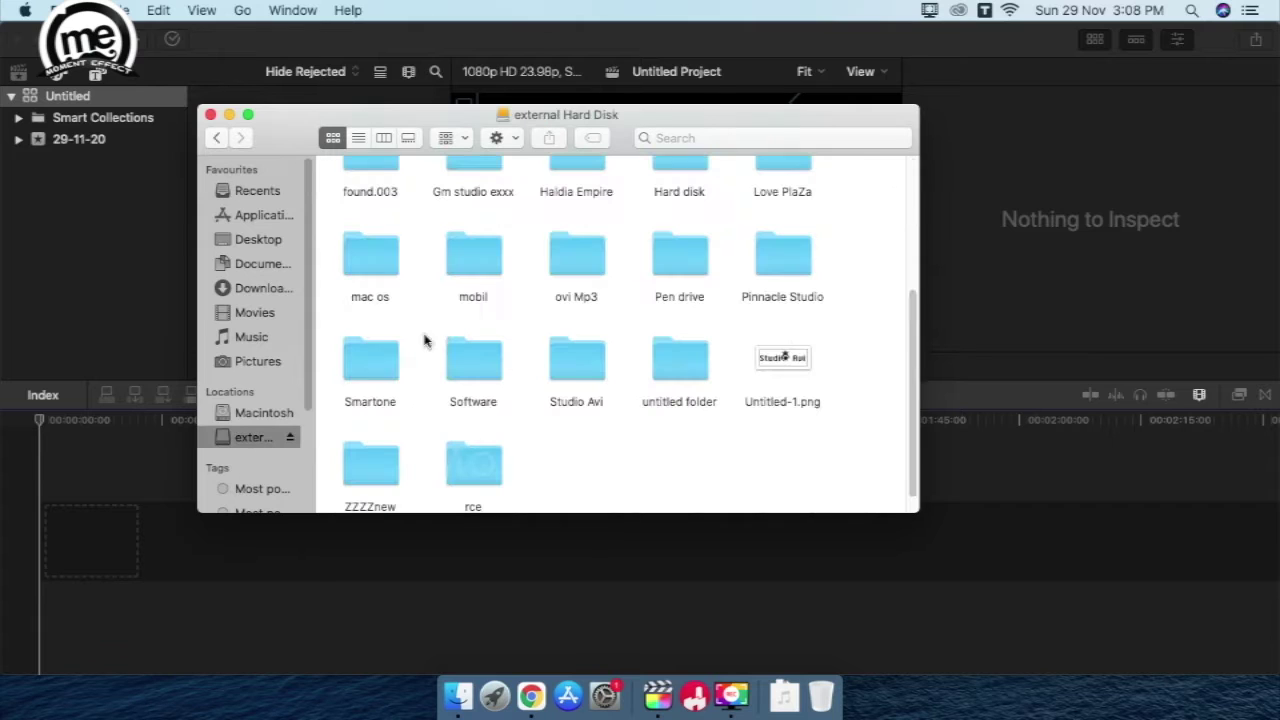
double_click(780, 178)
double_click(376, 201)
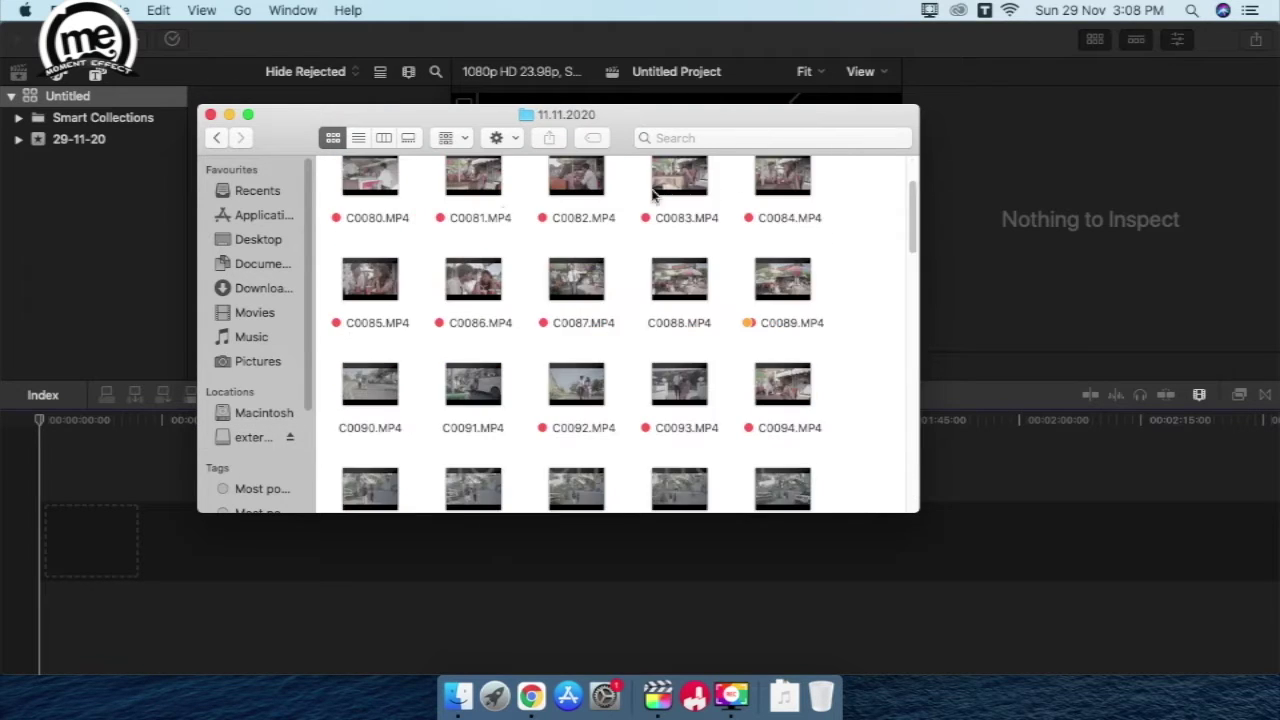
Drag clips C0089, C0095 and C0100 into the timeline one after another
mouse_move(780, 278)
left_mouse_down()
mouse_move(163, 538)
mouse_move(120, 540)
left_mouse_up()
left_click(922, 219)
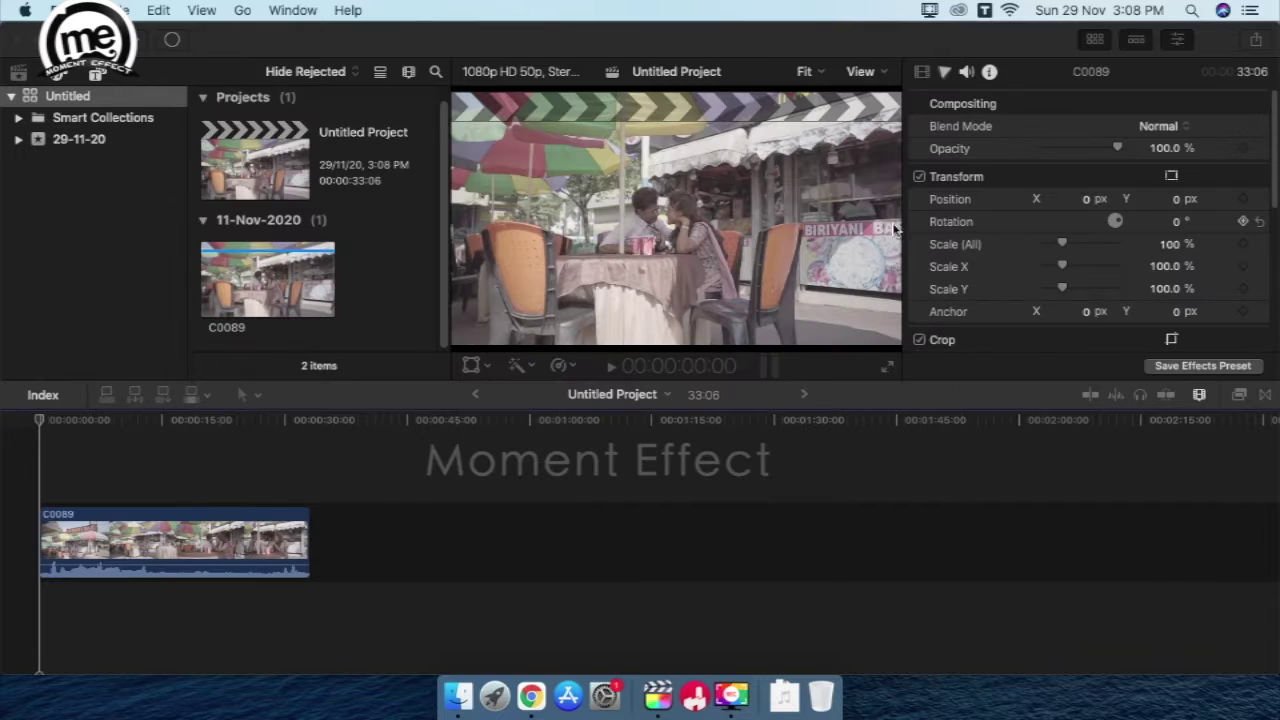
left_click(458, 696)
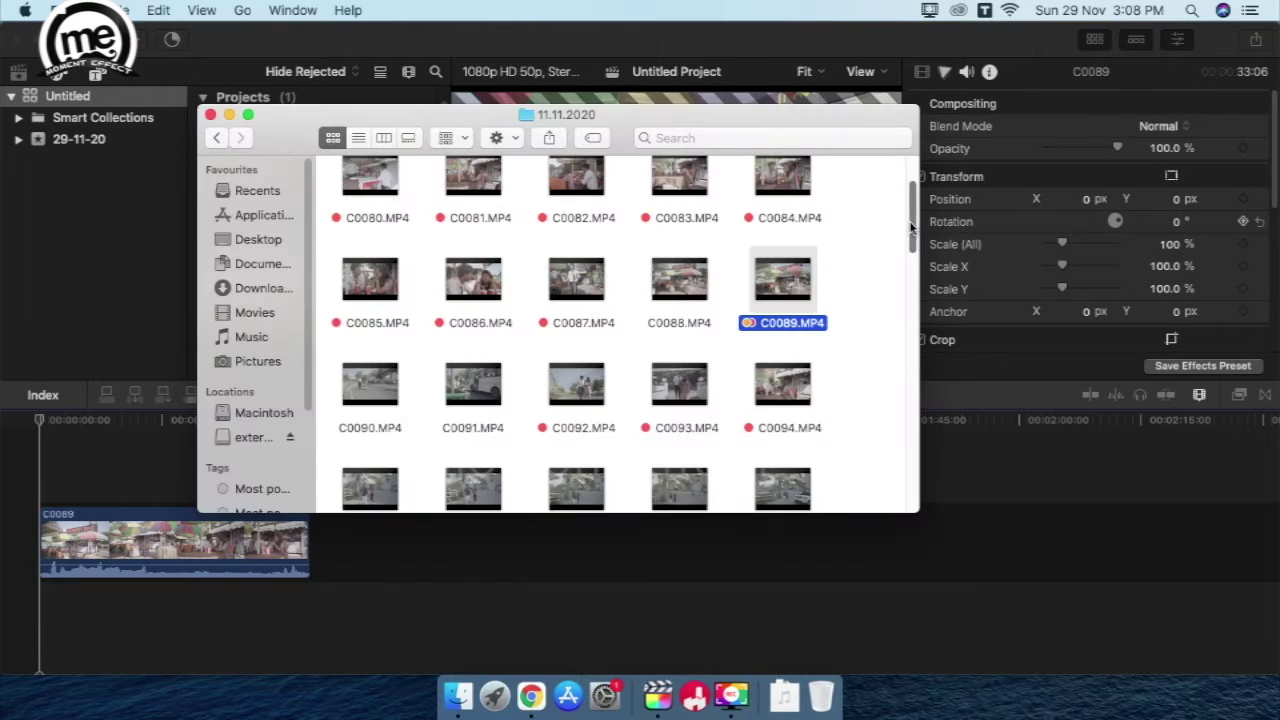
scroll(600, 300, "down", 2)
left_click_drag(370, 278, 378, 545)
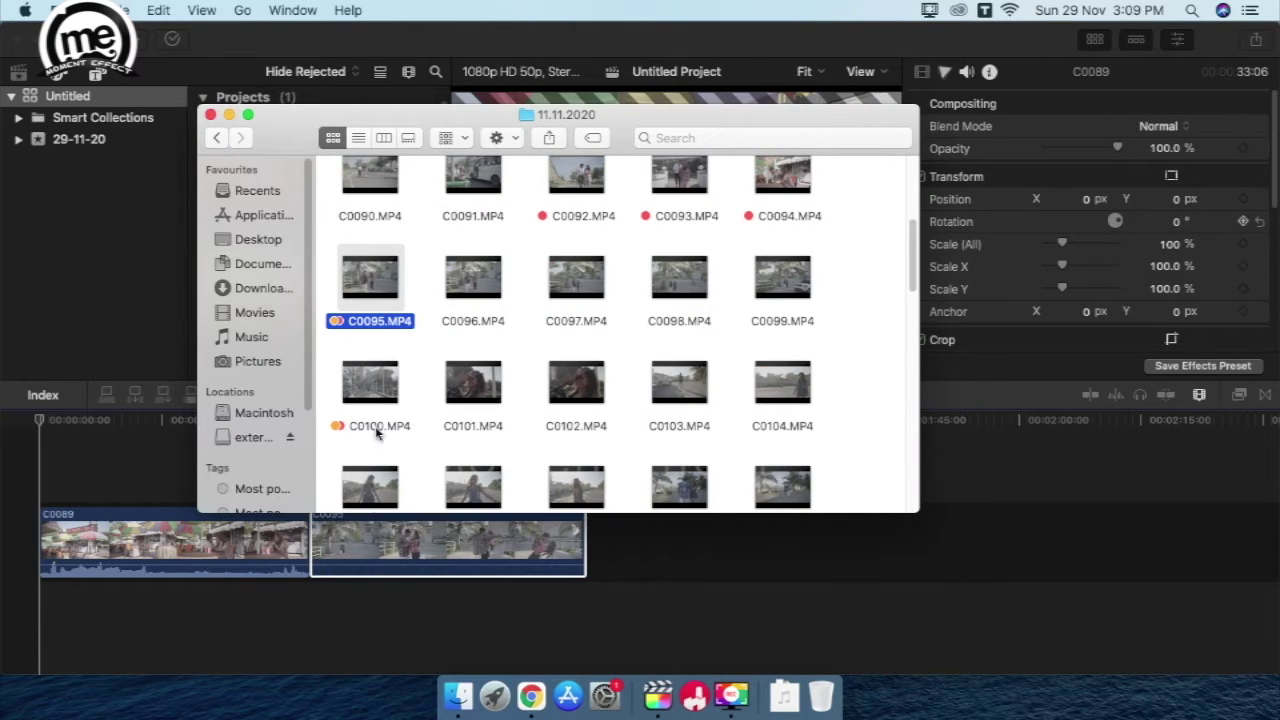
left_click_drag(370, 385, 669, 542)
left_click(210, 114)
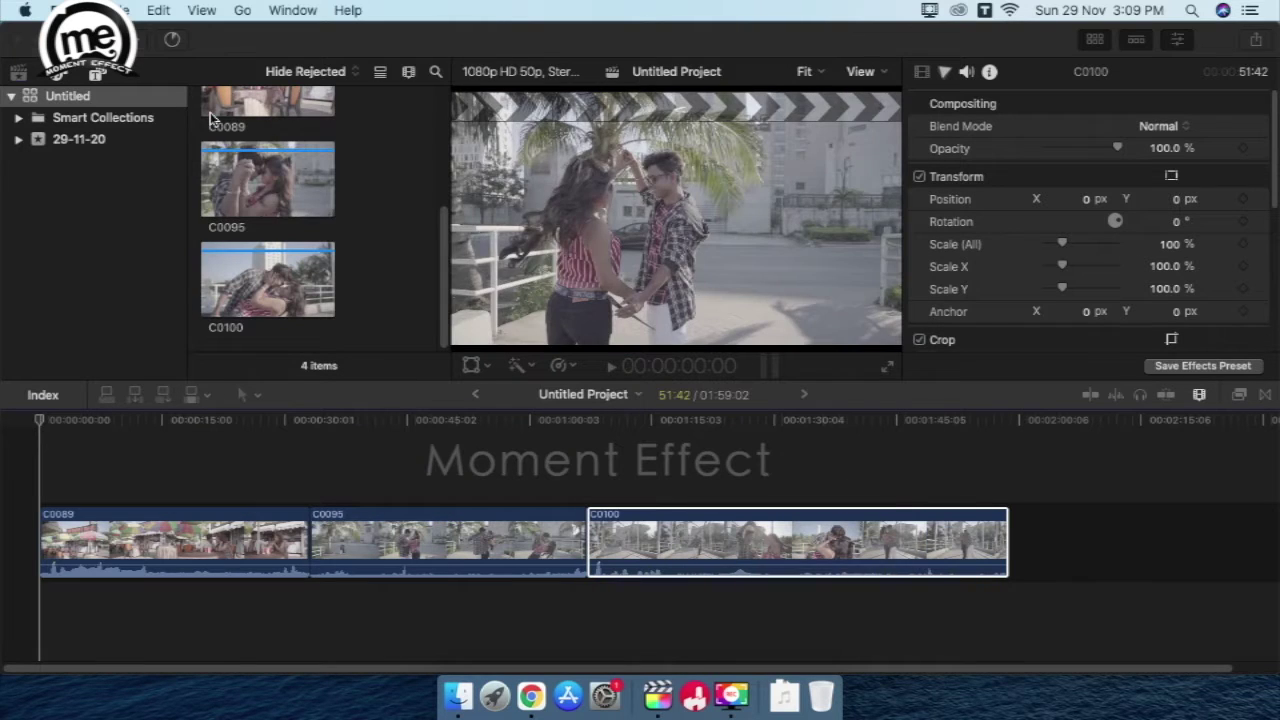
Switch to the Window > Workspaces > Color & Effects workspace
left_click(487, 13)
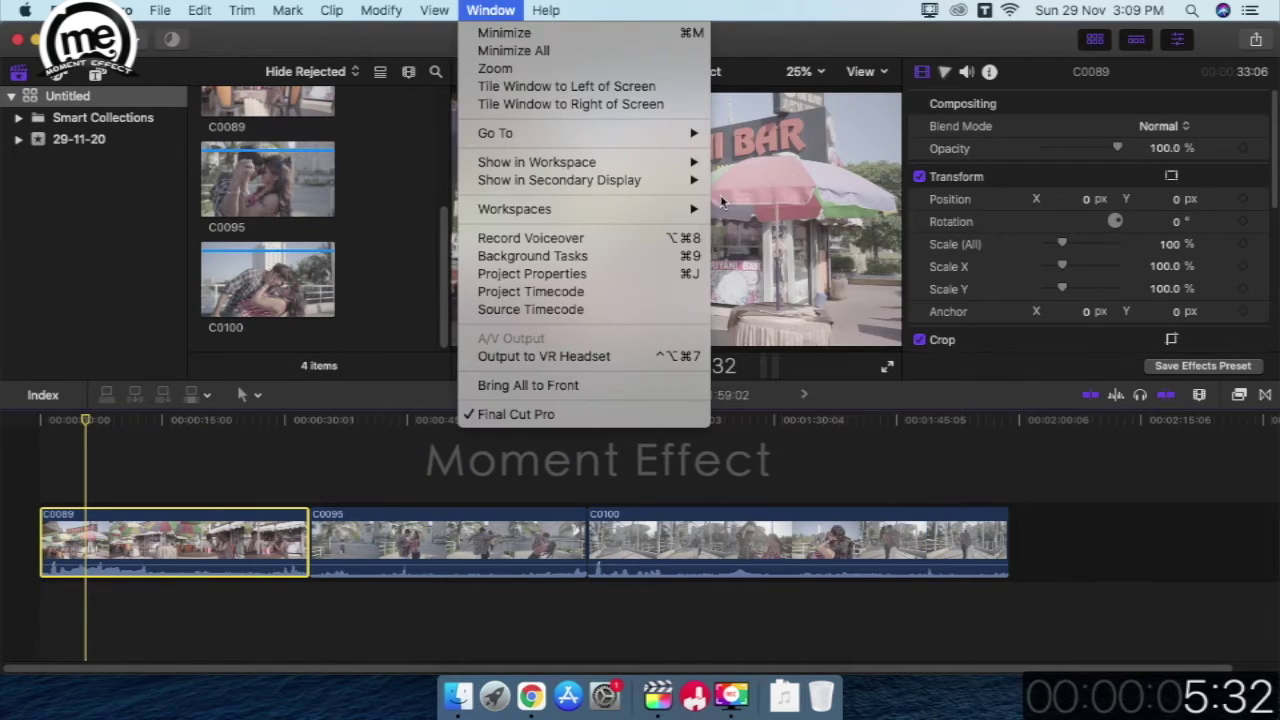
mouse_move(540, 209)
left_click(762, 247)
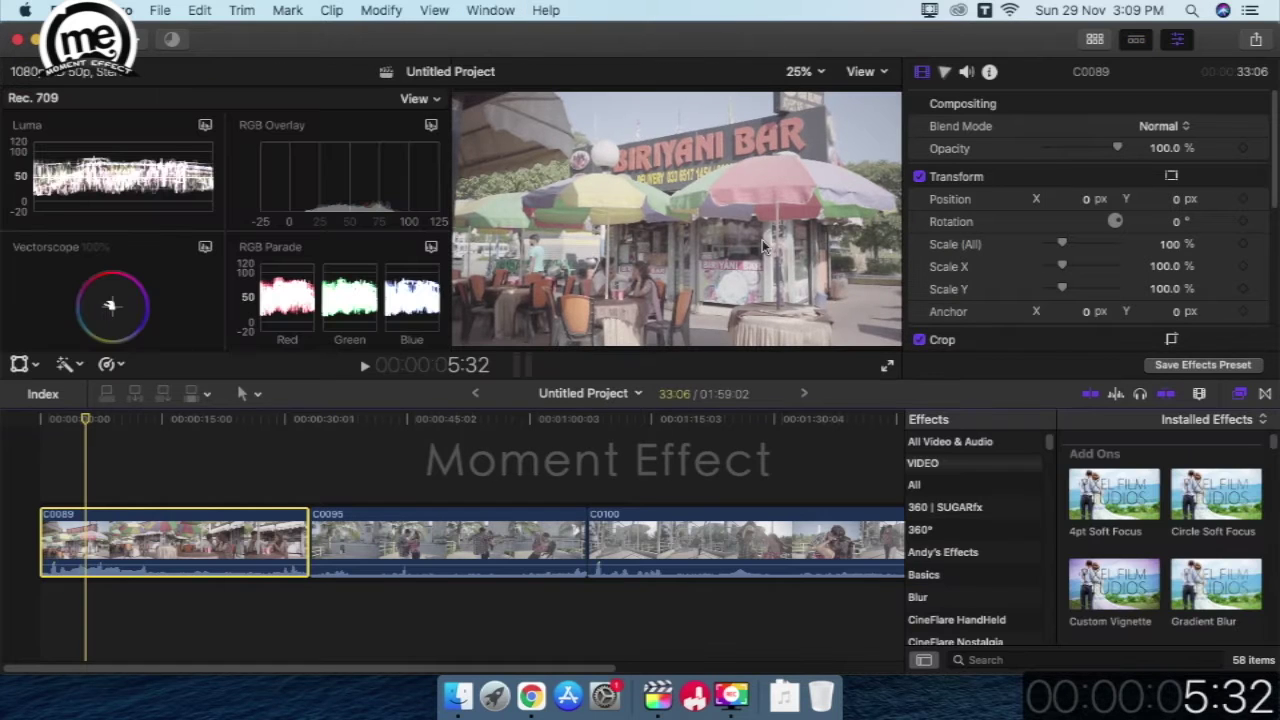
Show vectorscope and luma scopes side by side and open C0089's Color Board Exposure controls
left_click(433, 99)
left_click(363, 63)
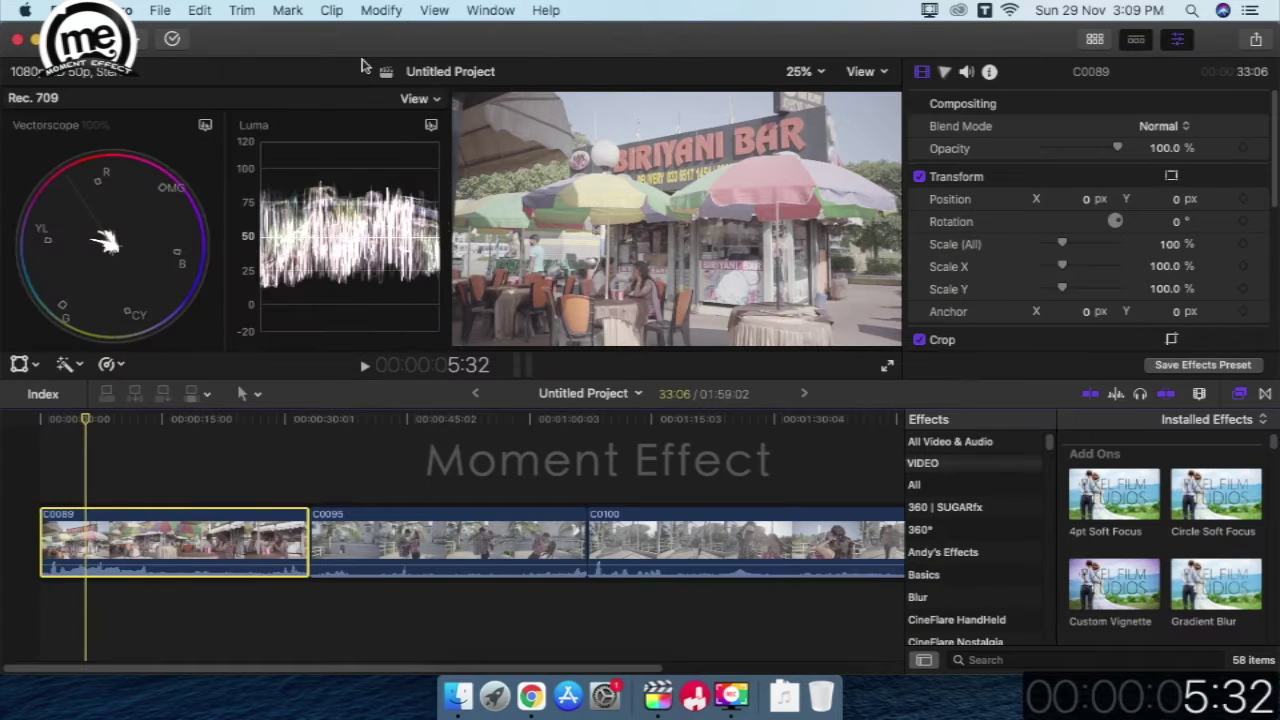
left_click(945, 73)
left_click(1156, 134)
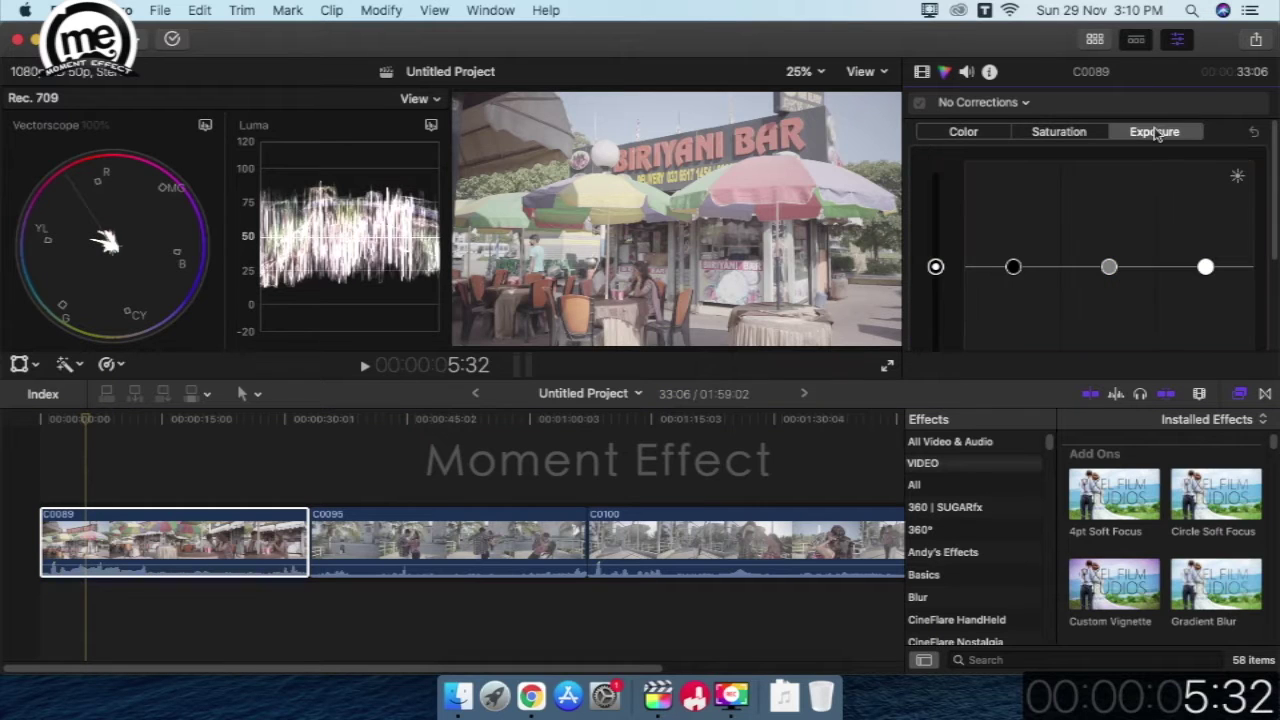
Raise C0089's highlights exposure, pull the shadows down and lower the midtones slightly
left_click_drag(1208, 268, 1206, 245)
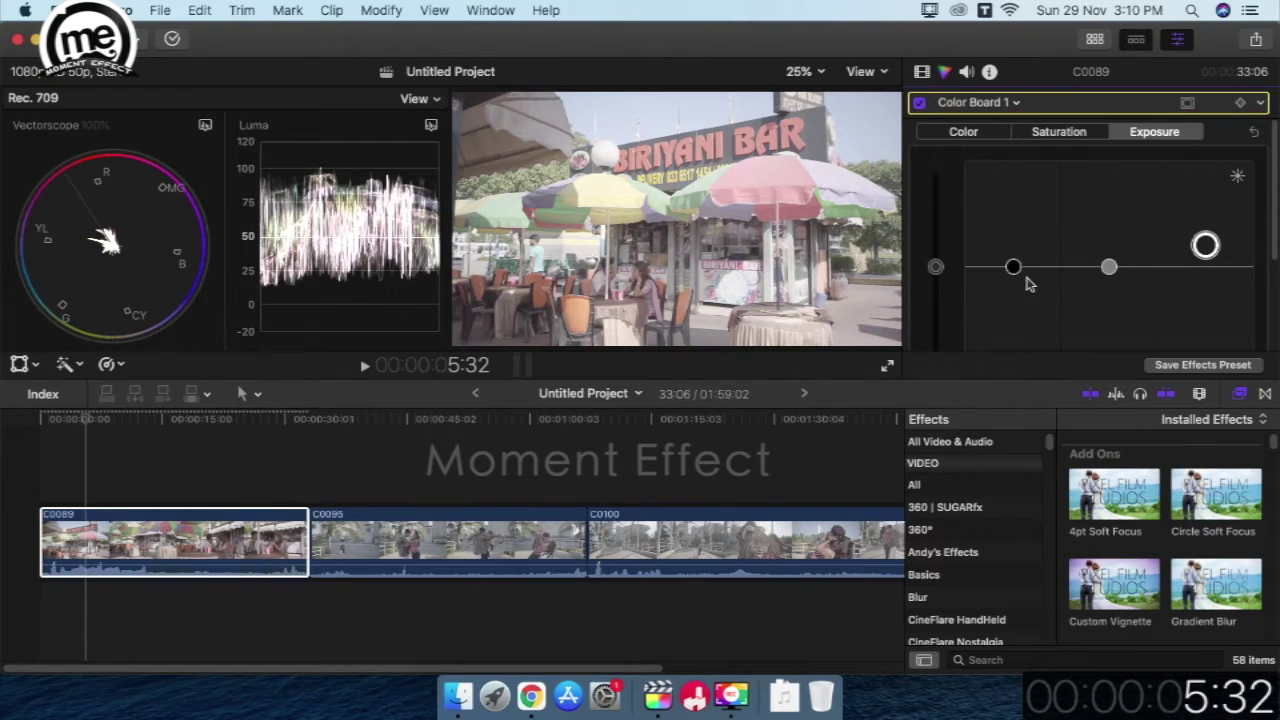
left_click_drag(1014, 268, 1025, 308)
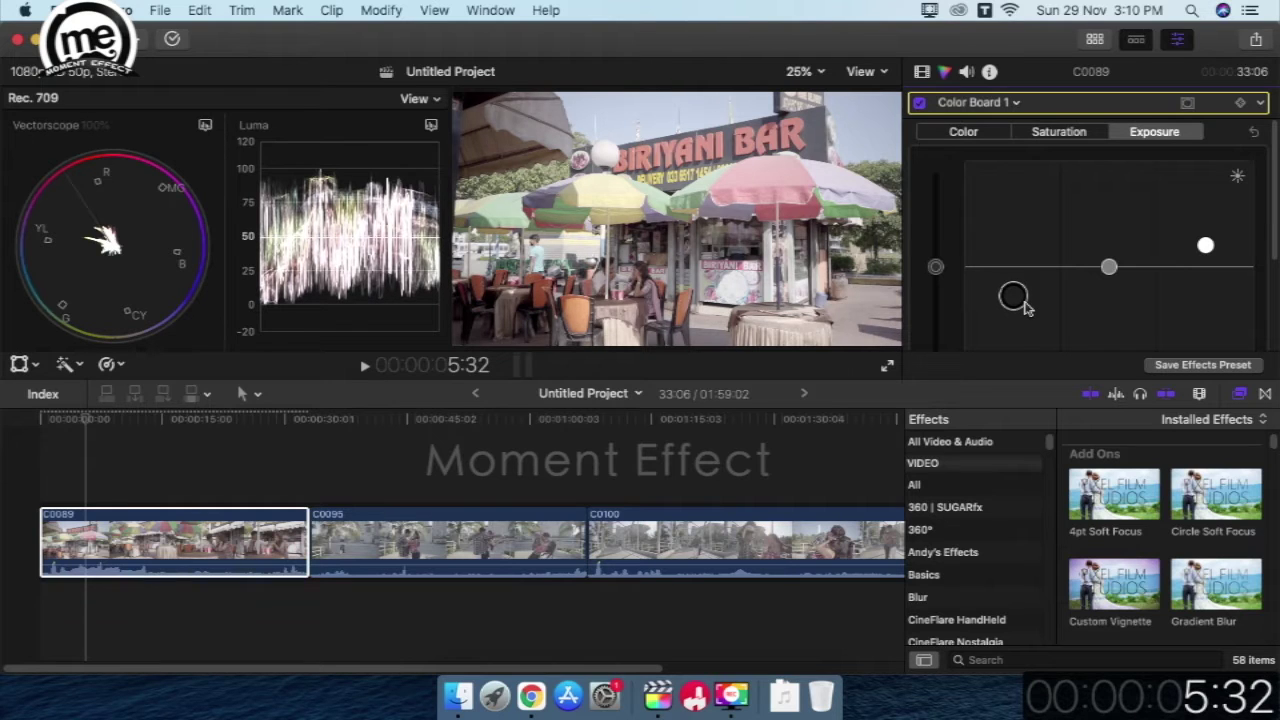
left_click(1114, 270)
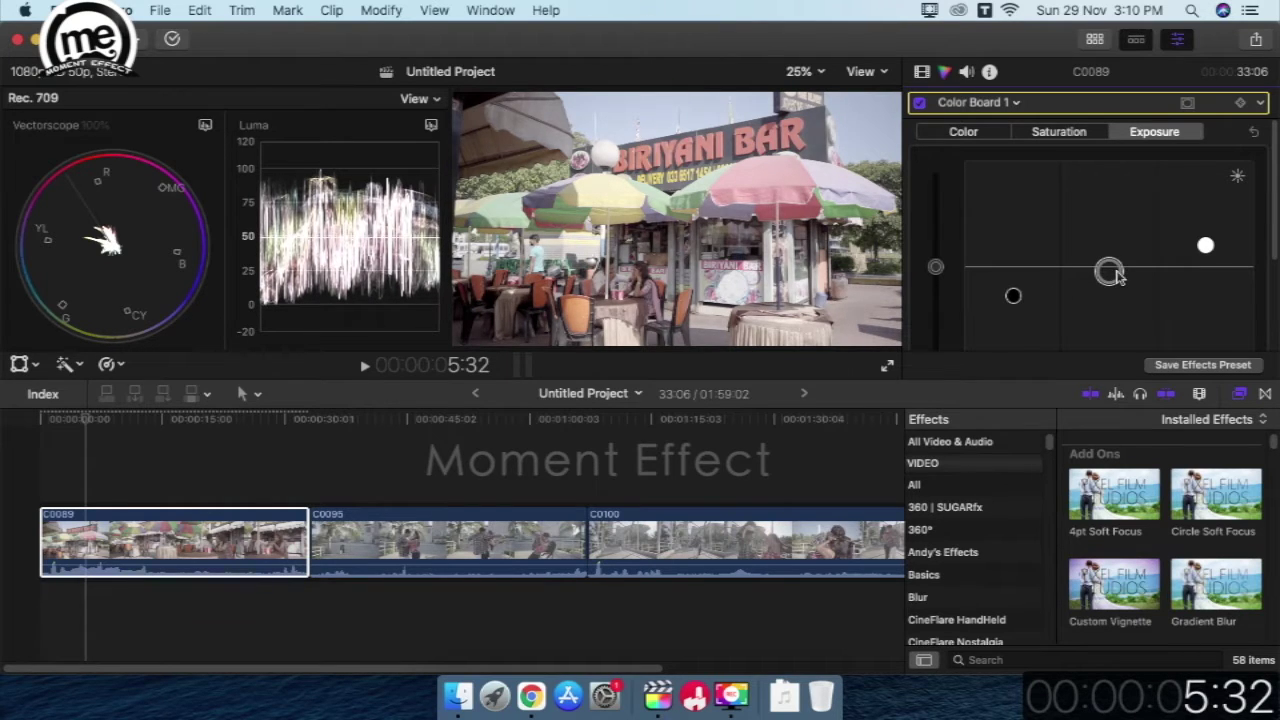
left_click_drag(1206, 246, 1206, 235)
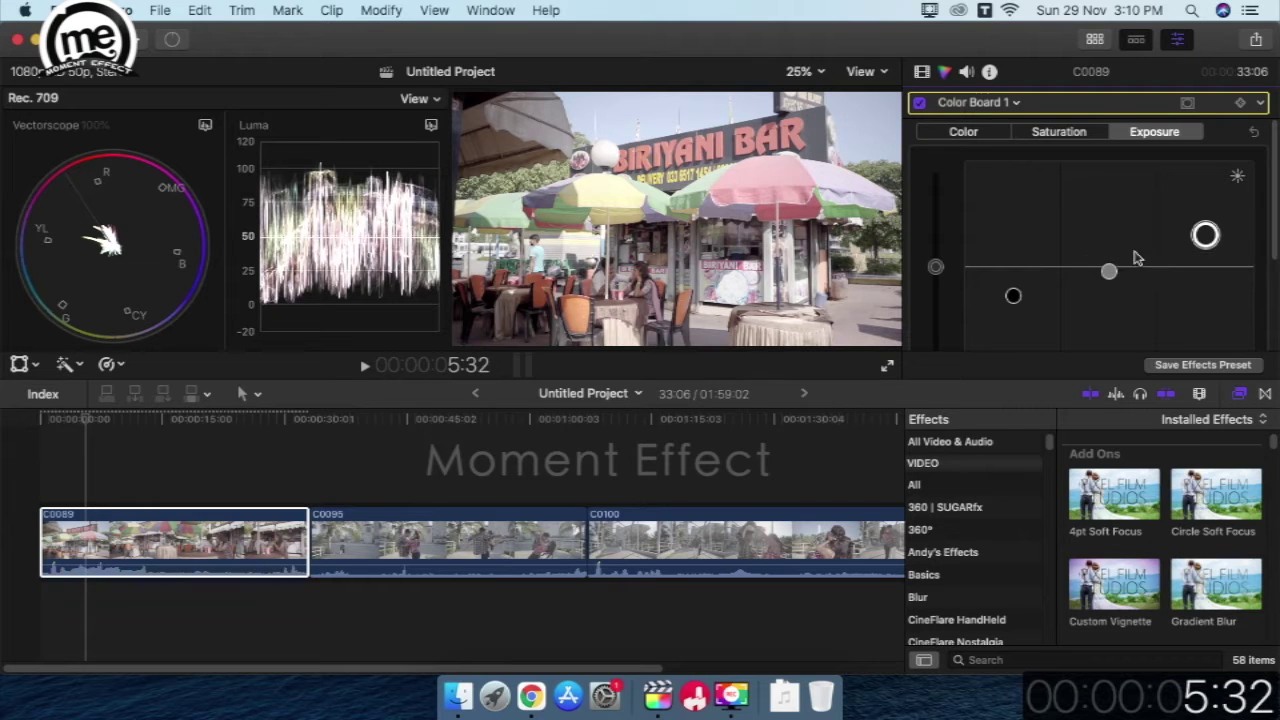
left_click_drag(1109, 271, 1114, 309)
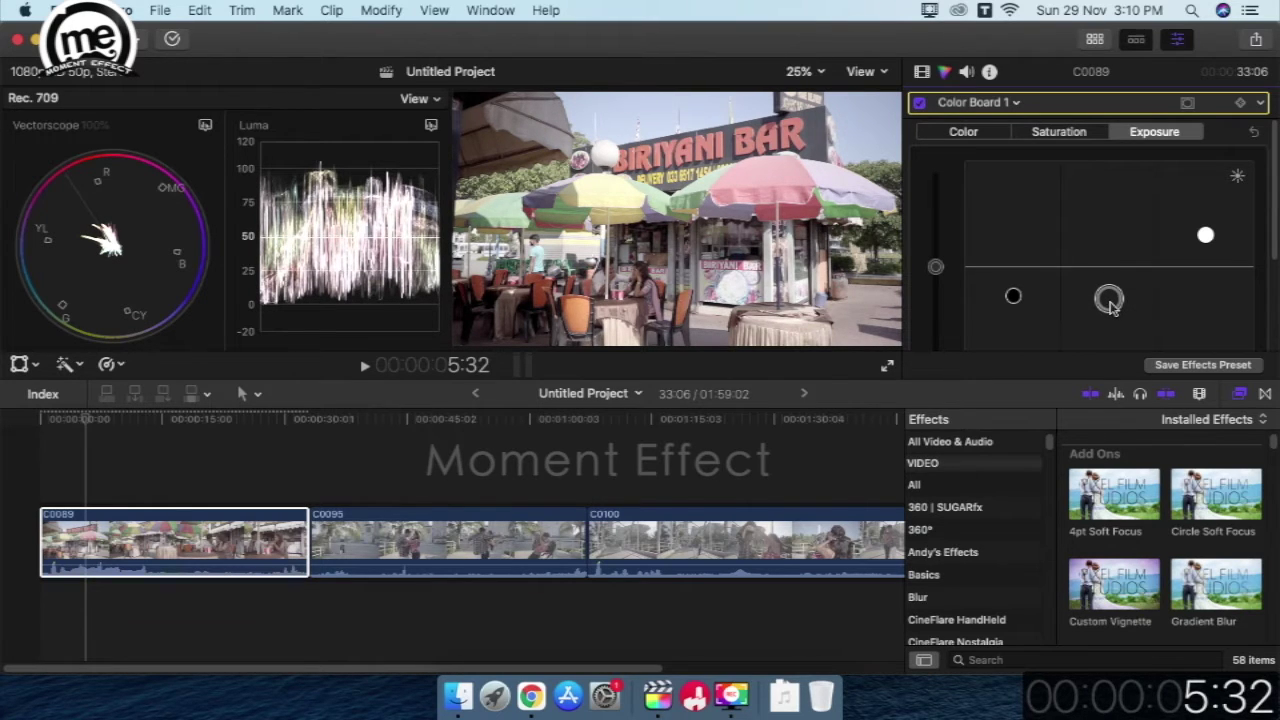
left_click_drag(1103, 313, 1103, 325)
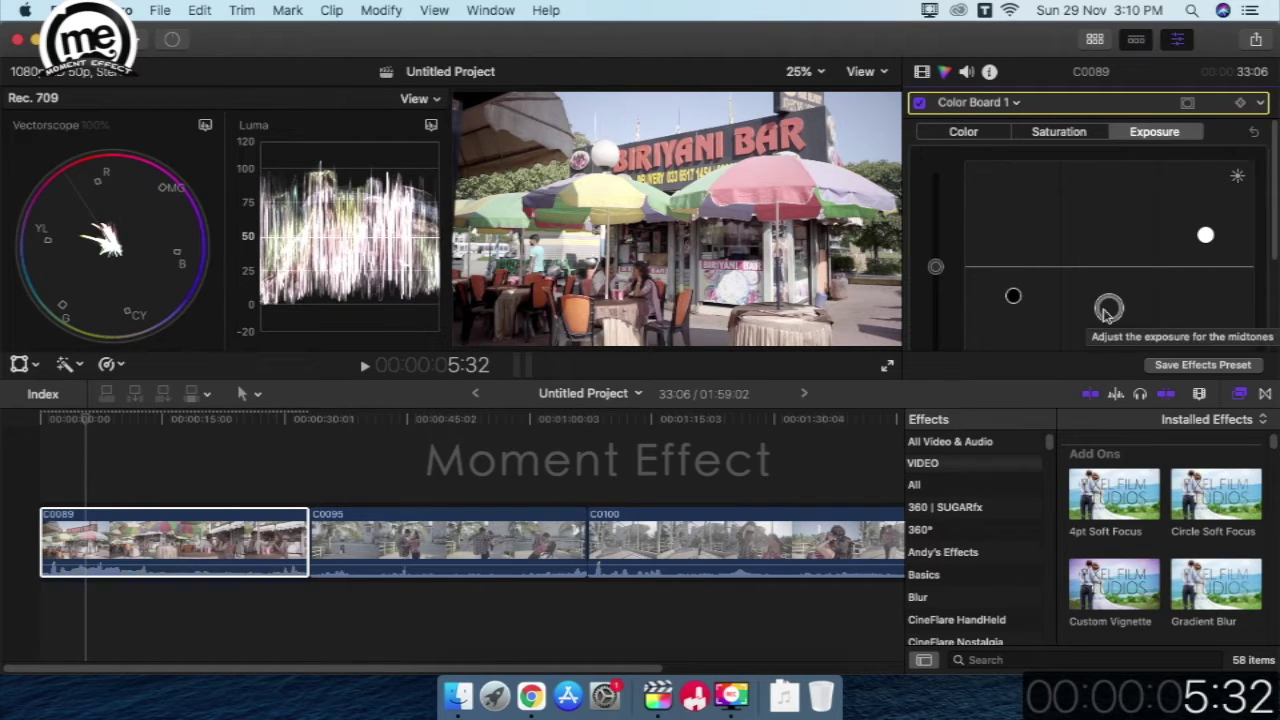
left_click_drag(1106, 315, 1107, 308)
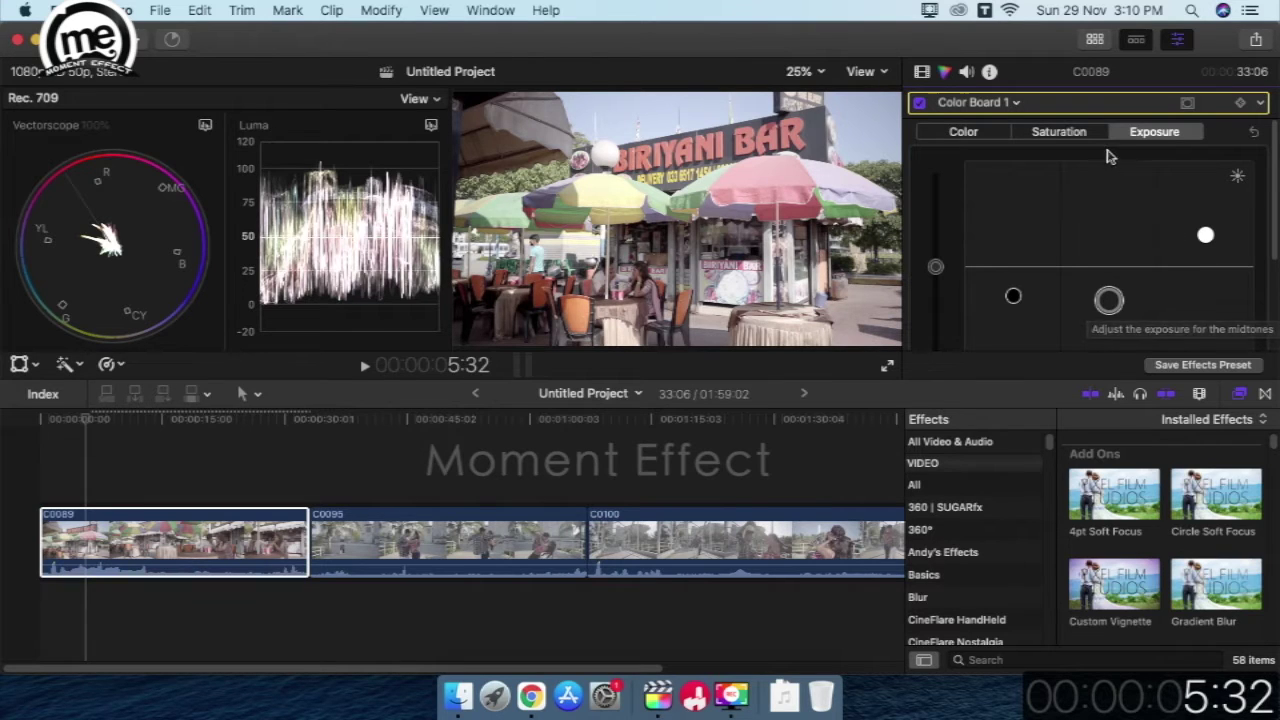
On clip C0095, raise highlights exposure, darken shadows and lift midtones slightly
left_click(478, 551)
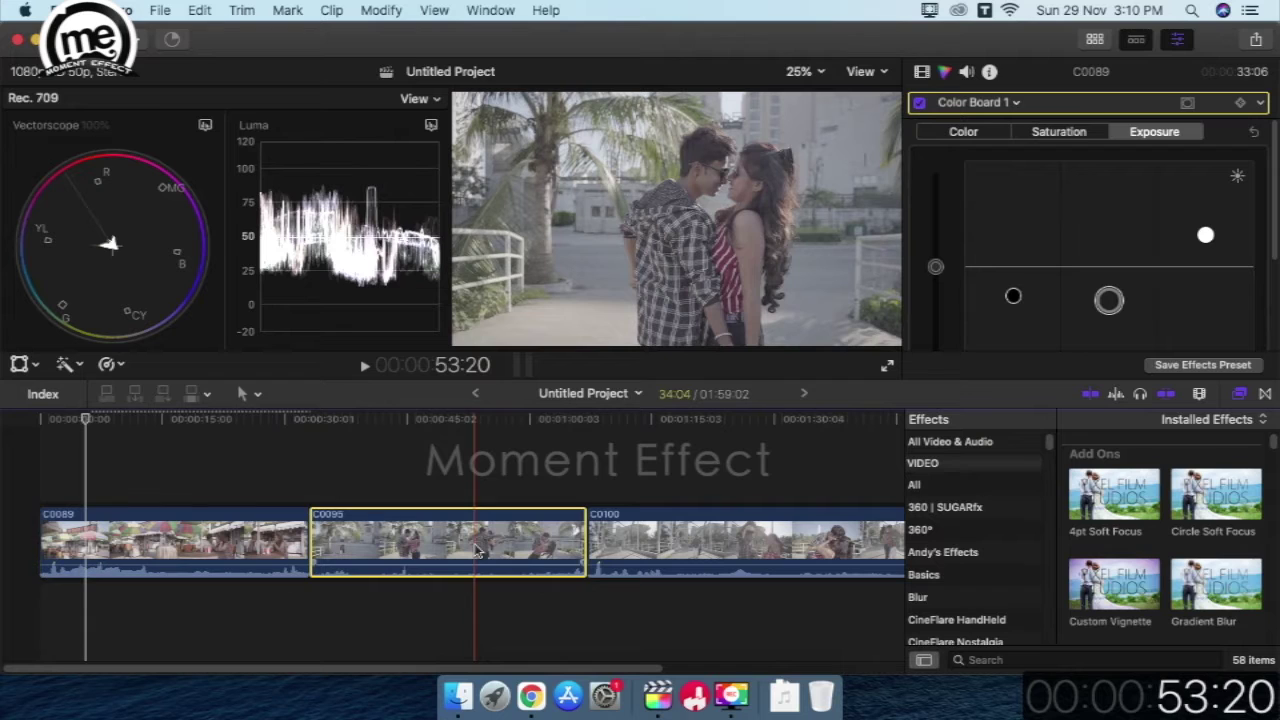
left_click(447, 420)
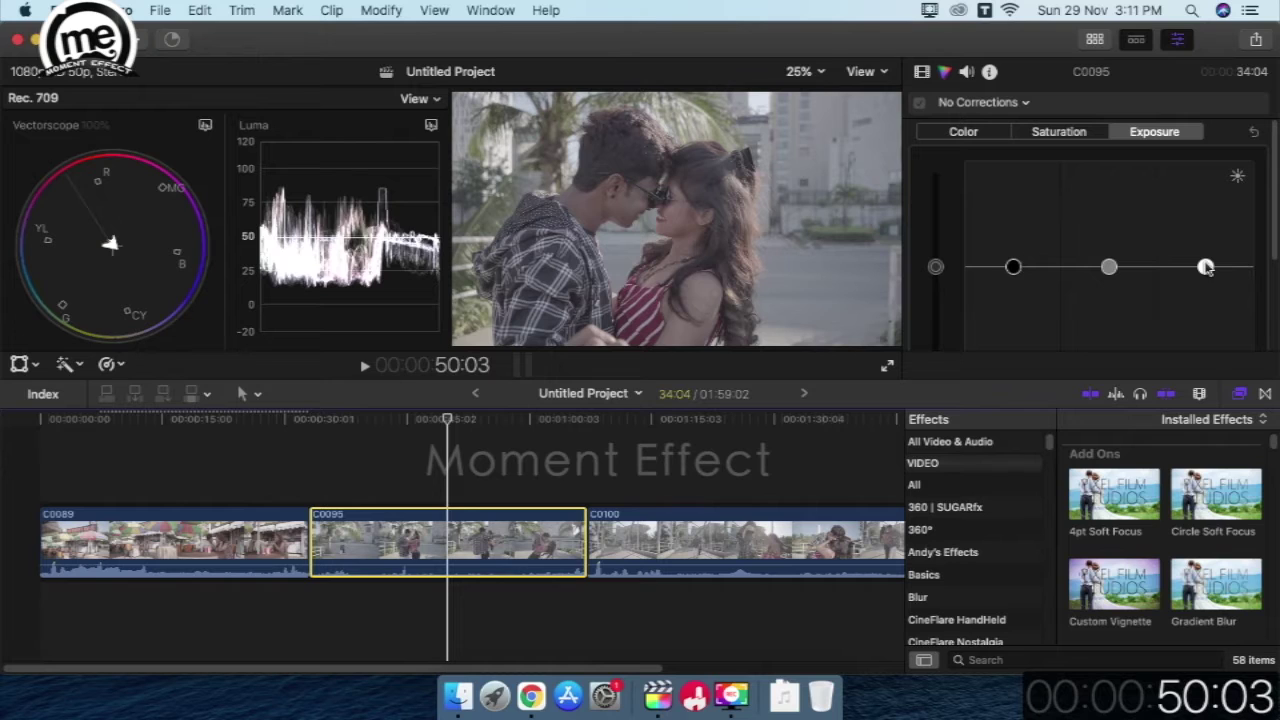
left_click_drag(1205, 267, 1205, 234)
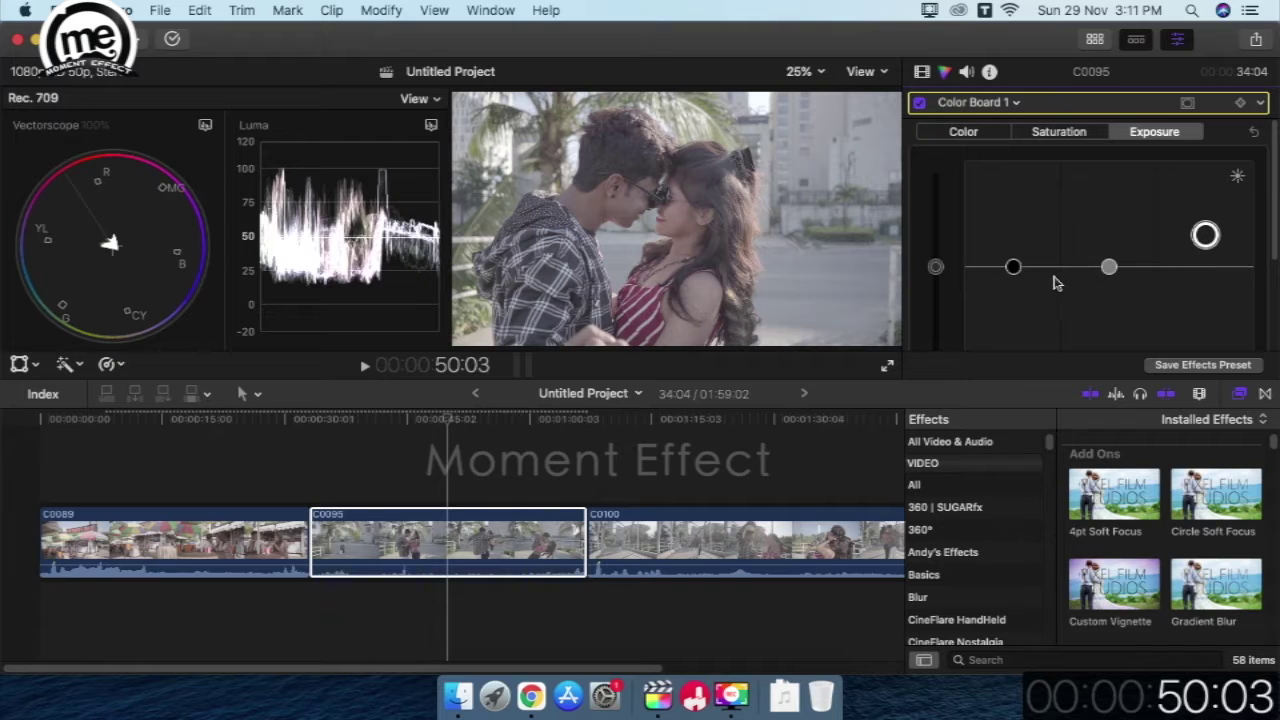
left_click_drag(1013, 267, 1013, 295)
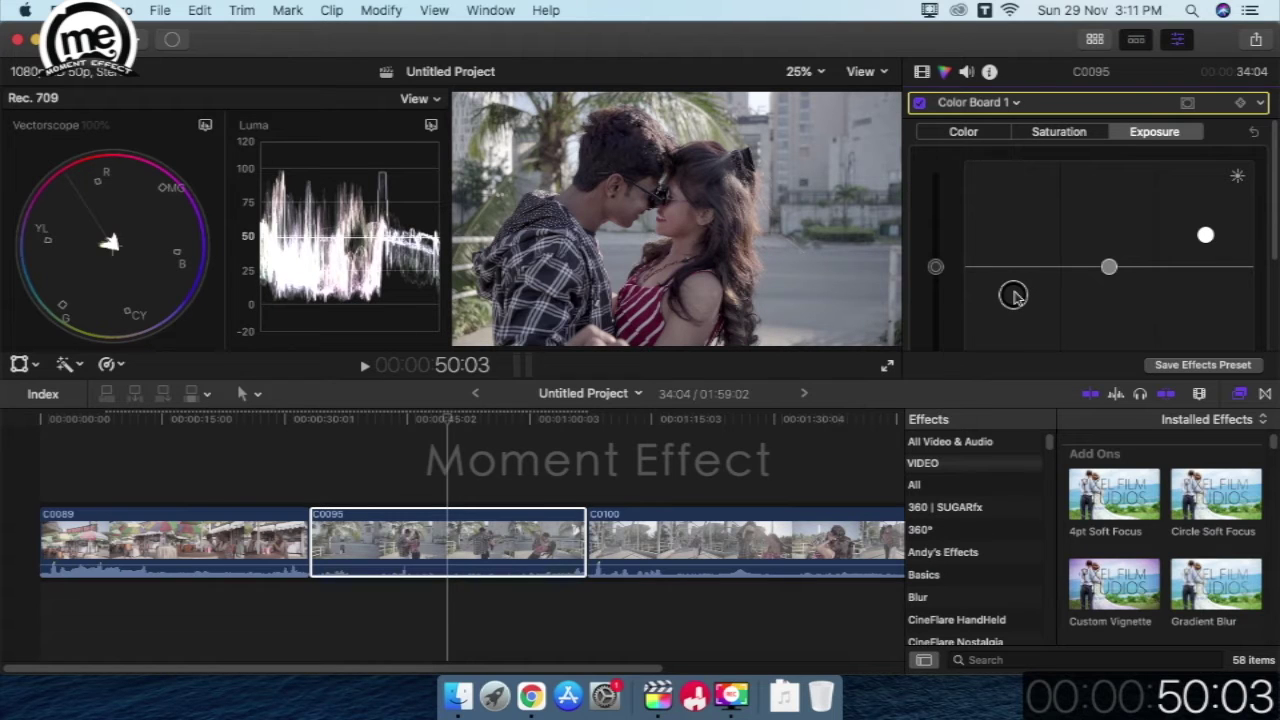
left_click_drag(1110, 271, 1114, 268)
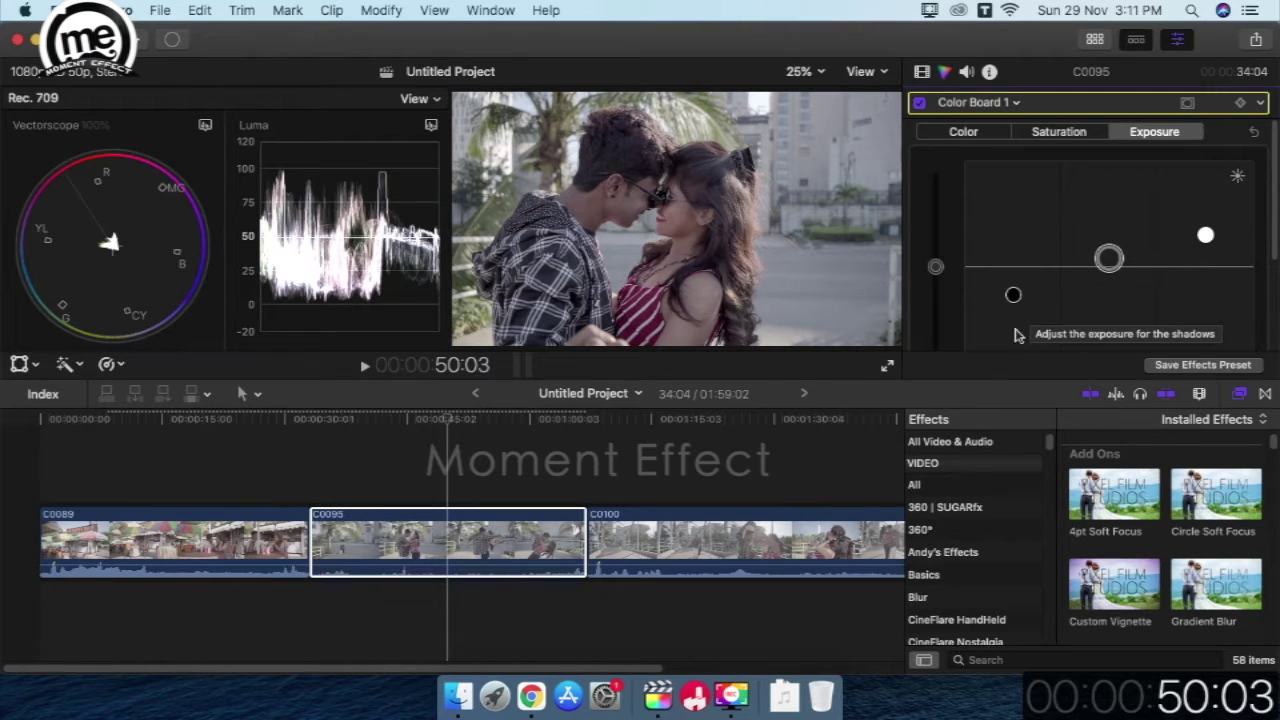
left_click(785, 476)
left_click(705, 425)
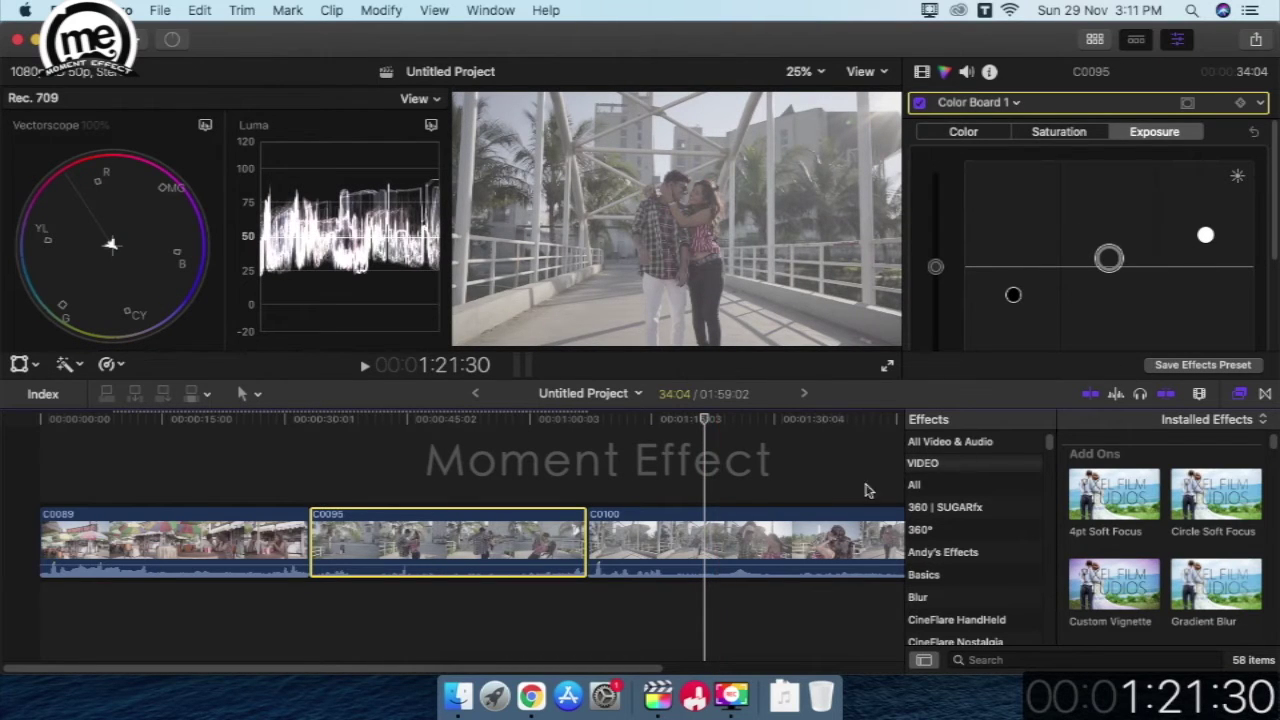
On clip C0100, raise highlights exposure, pull shadows well down and lower the midtones
left_click(786, 535)
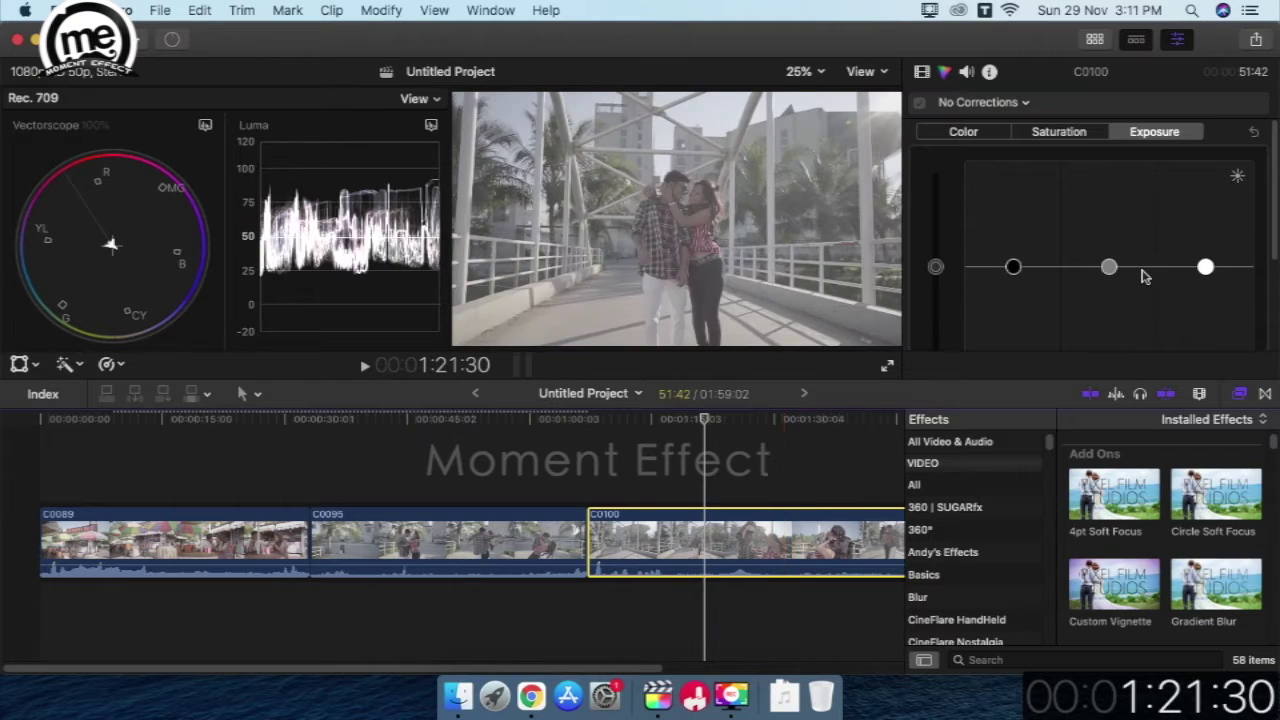
left_click_drag(1205, 266, 1205, 252)
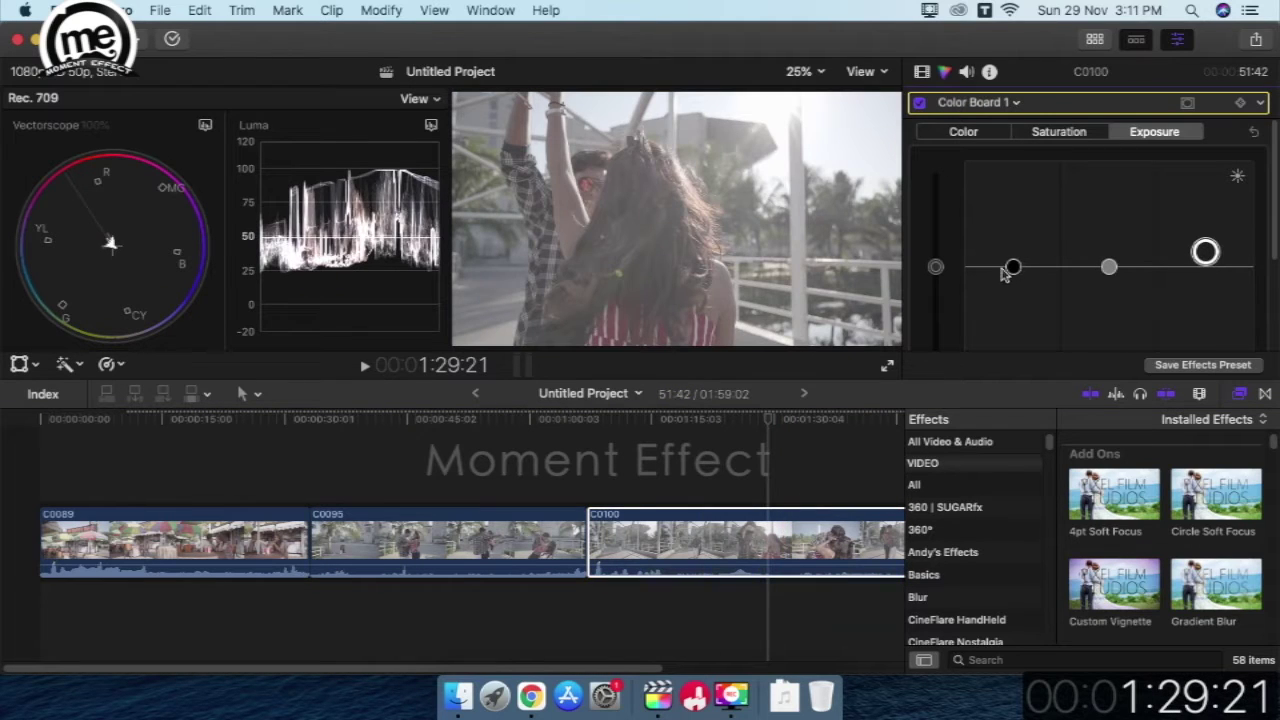
left_click_drag(1005, 271, 1014, 320)
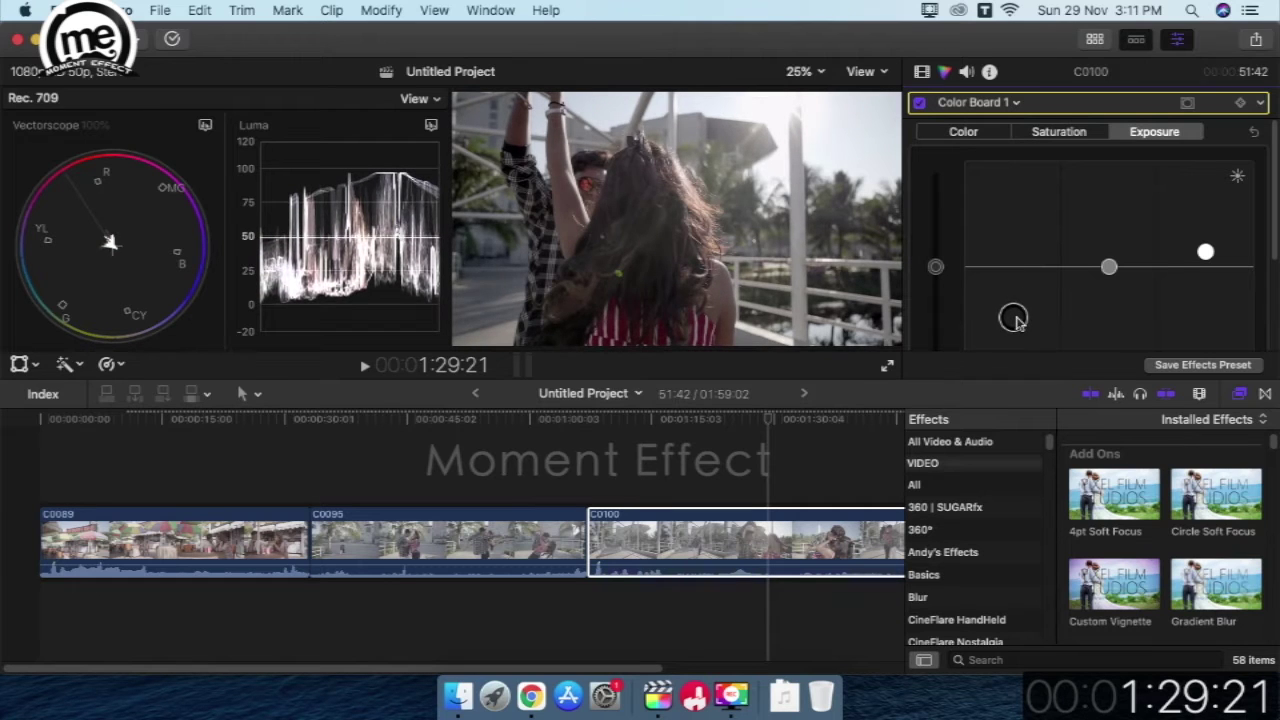
left_click(709, 420)
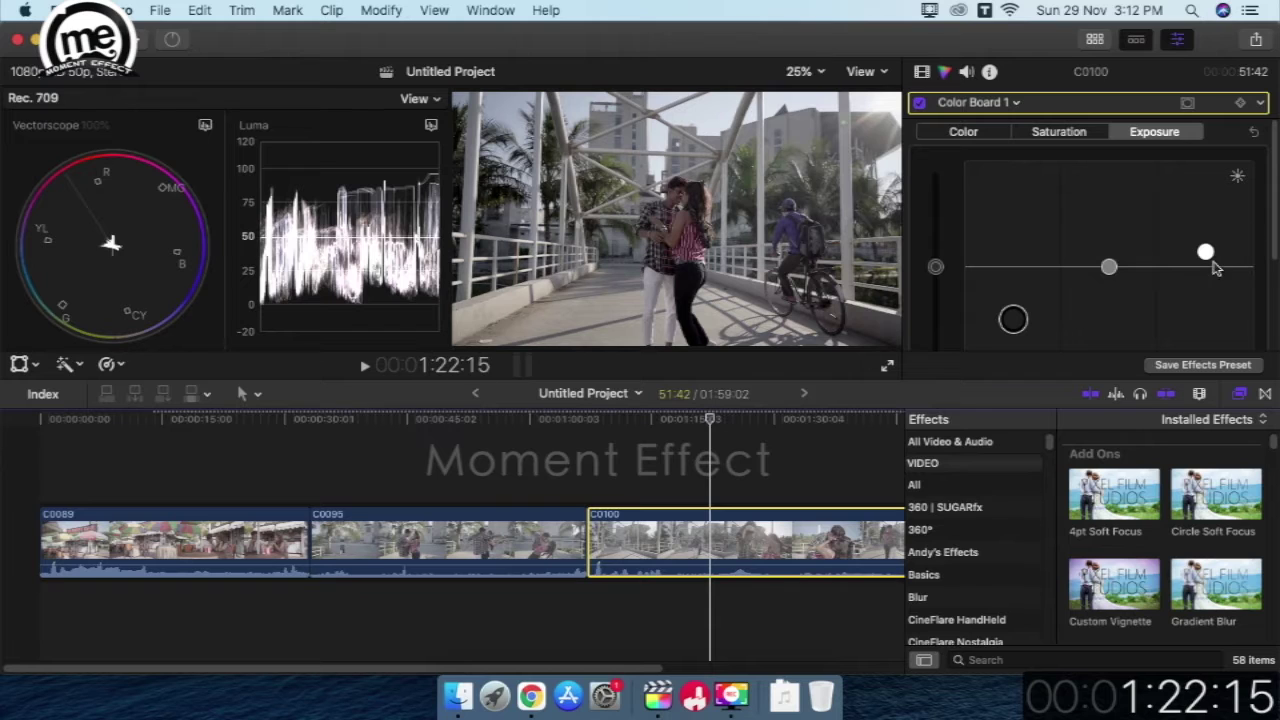
left_click(1205, 252)
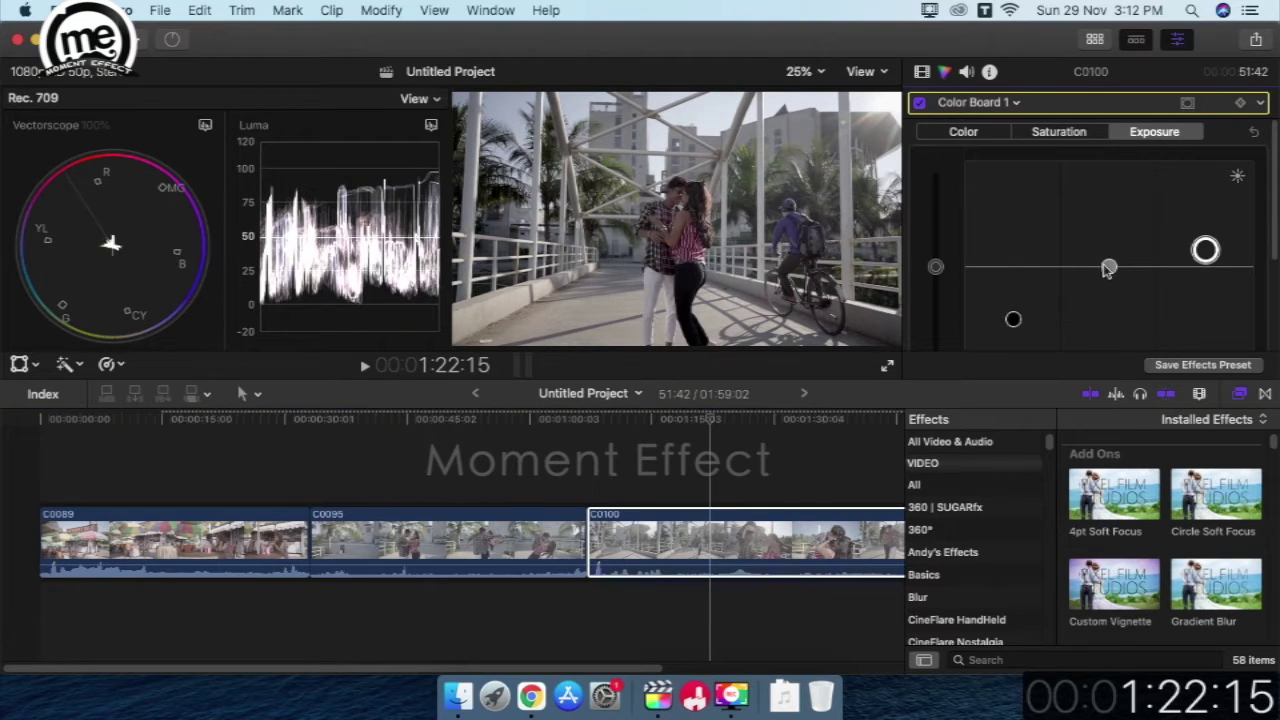
left_click_drag(1108, 268, 1110, 294)
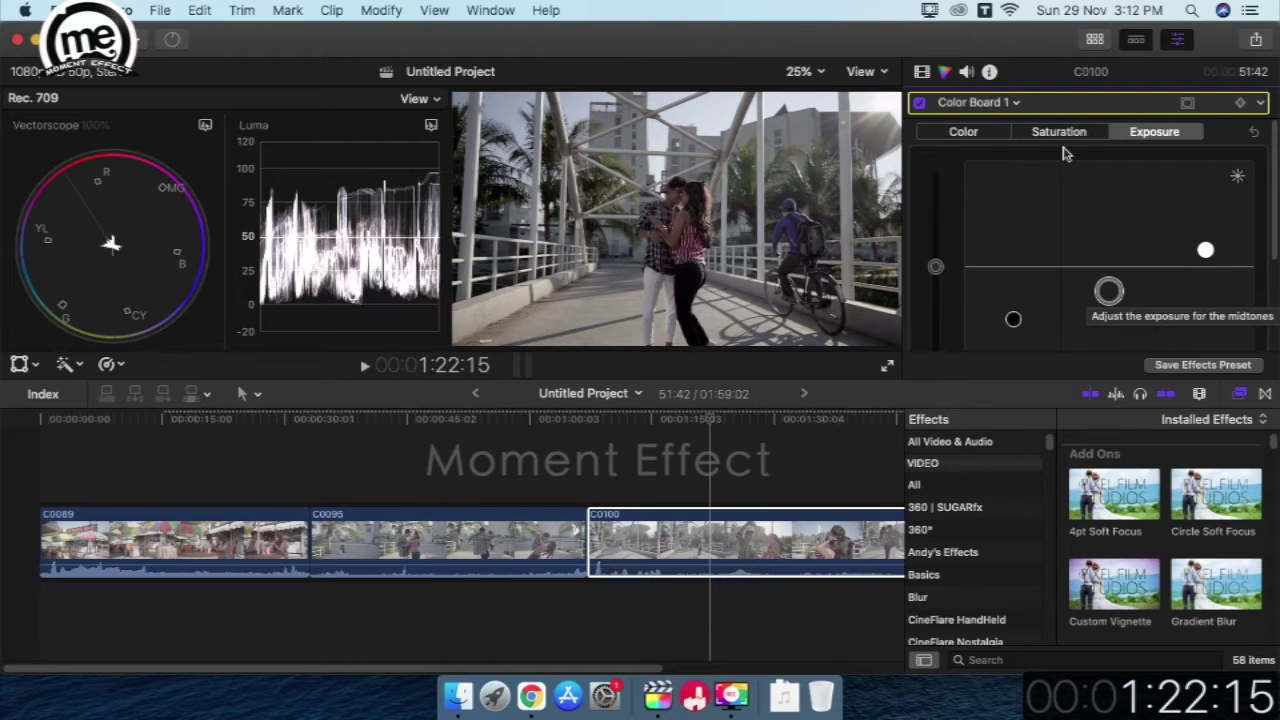
Toggle Color Board 1 off and on for C0100 and then C0095 to compare before and after
left_click(920, 104)
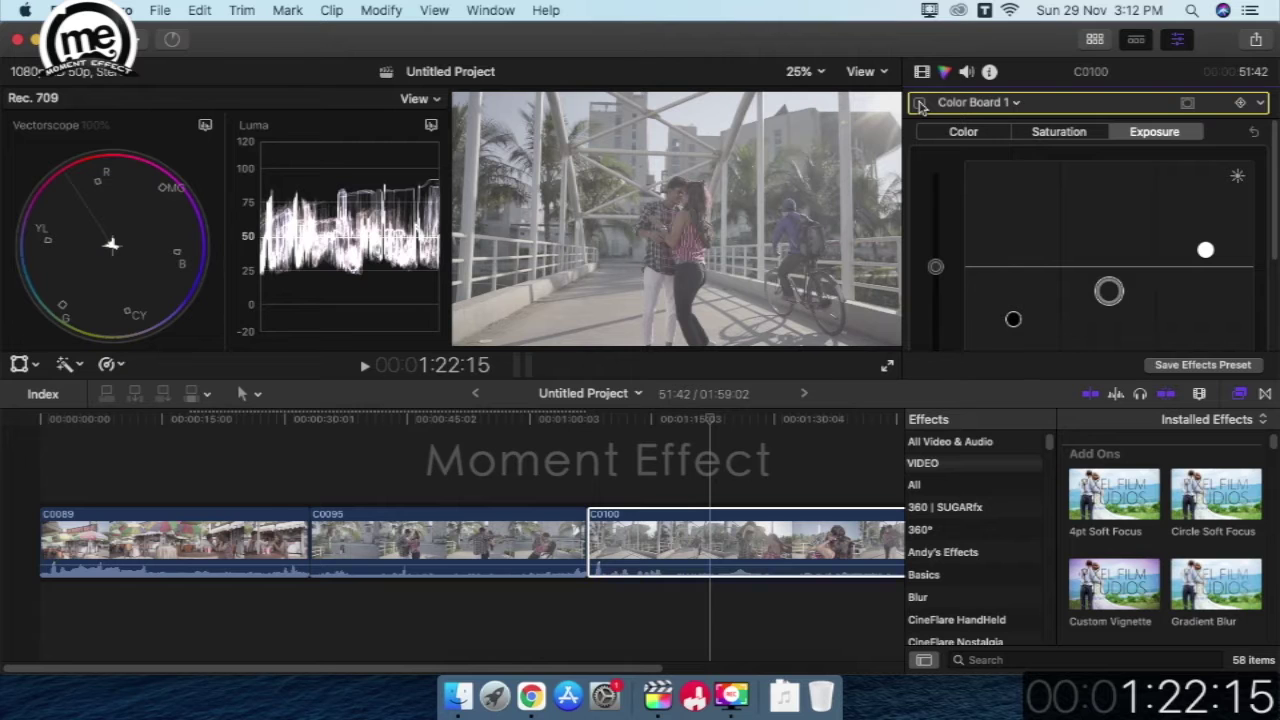
left_click(920, 104)
left_click(457, 418)
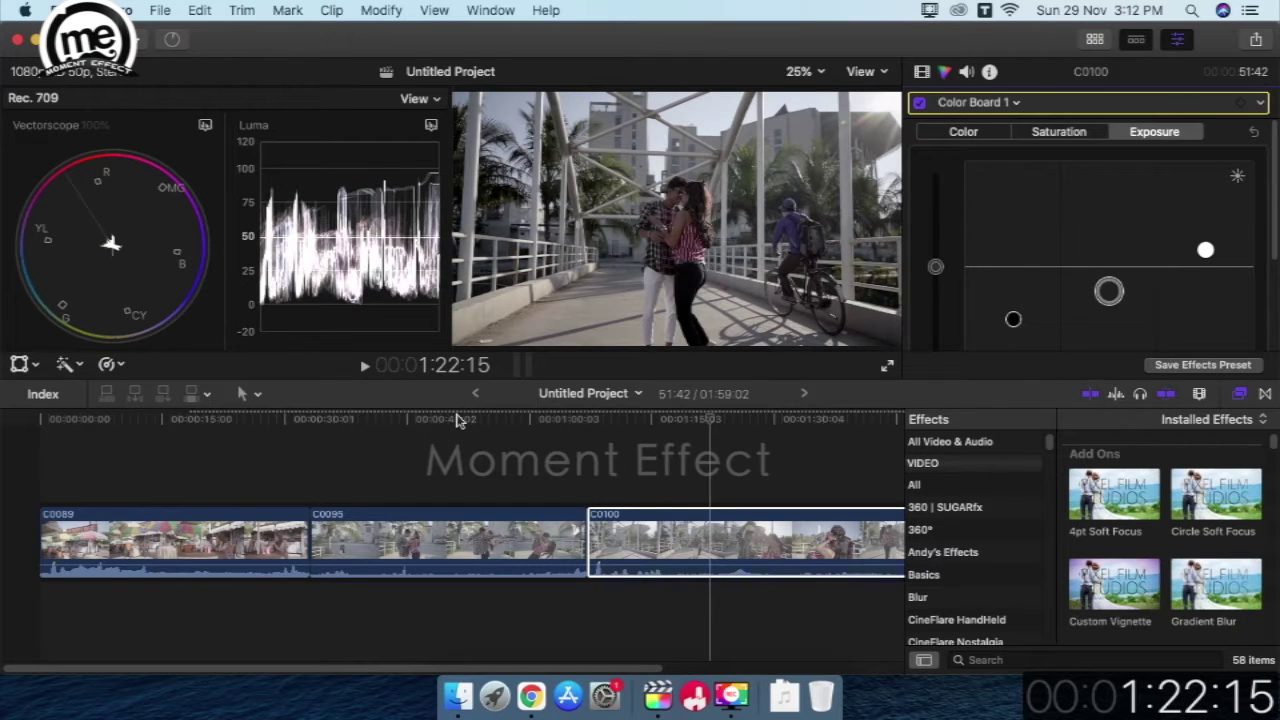
left_click(477, 512)
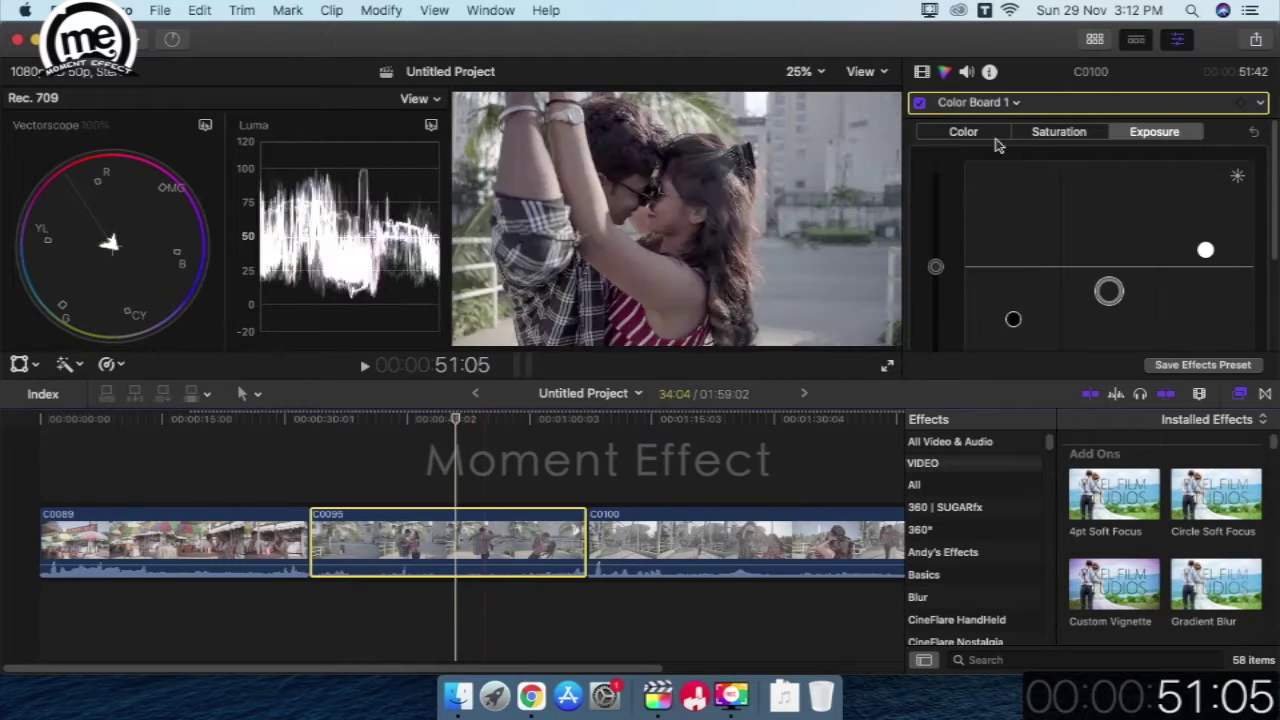
left_click(920, 104)
left_click(920, 104)
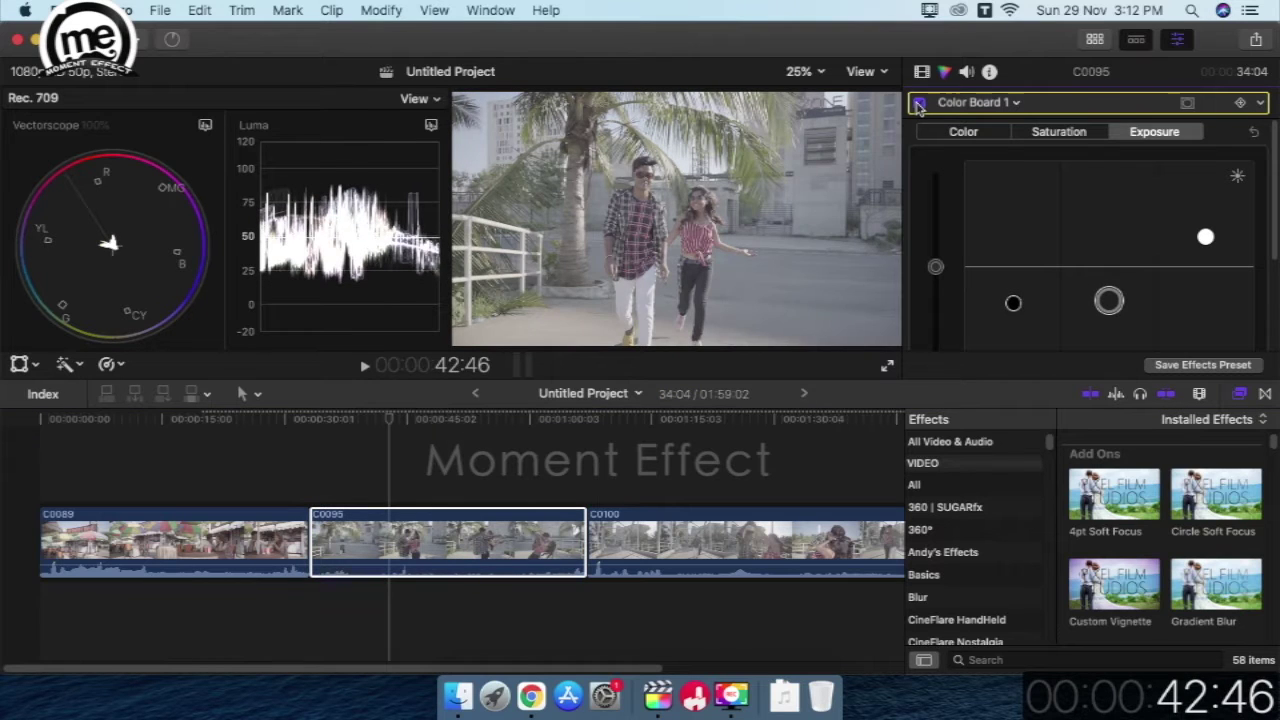
left_click(920, 104)
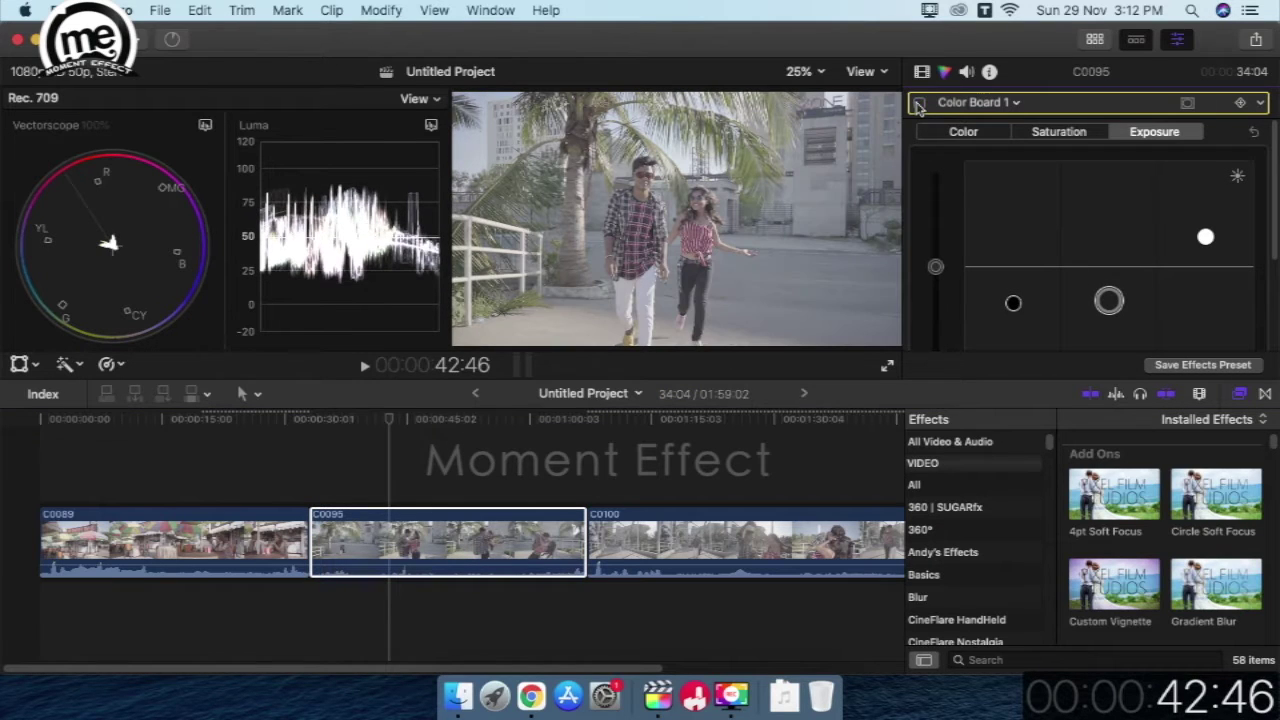
left_click(920, 104)
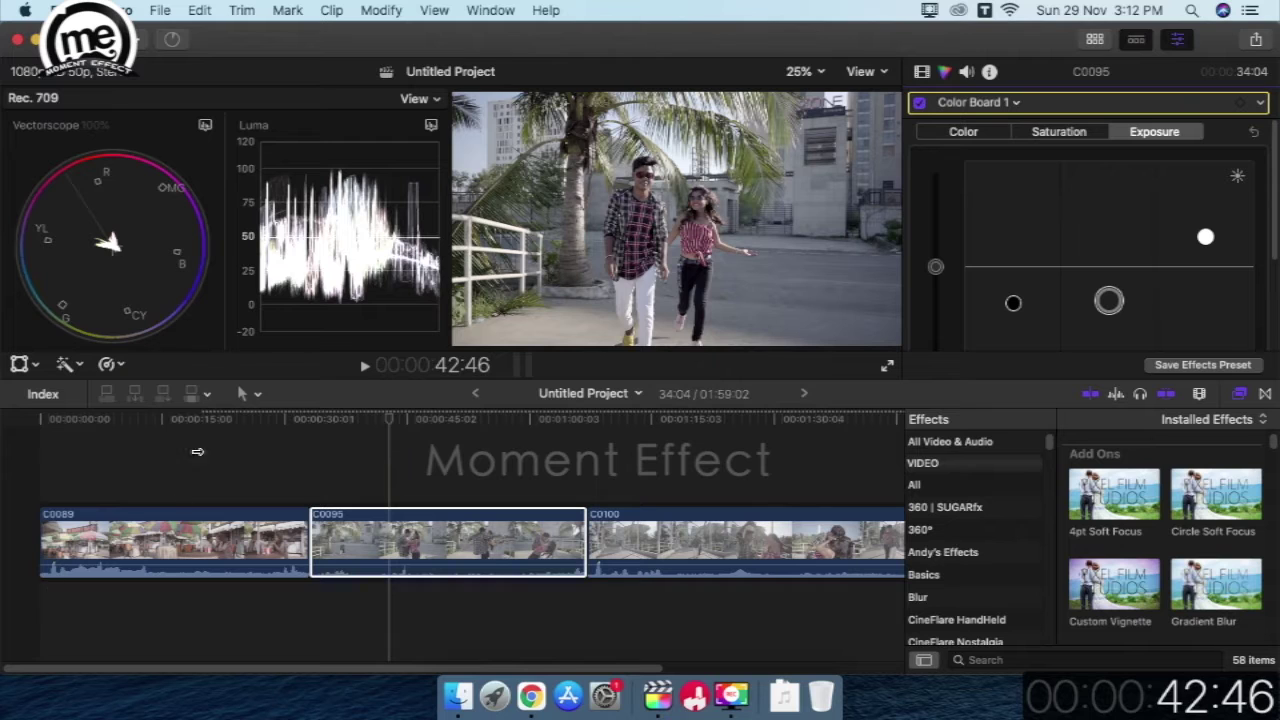
Select C0089 and toggle its Color Board correction off and on to compare
left_click(194, 420)
left_click(234, 540)
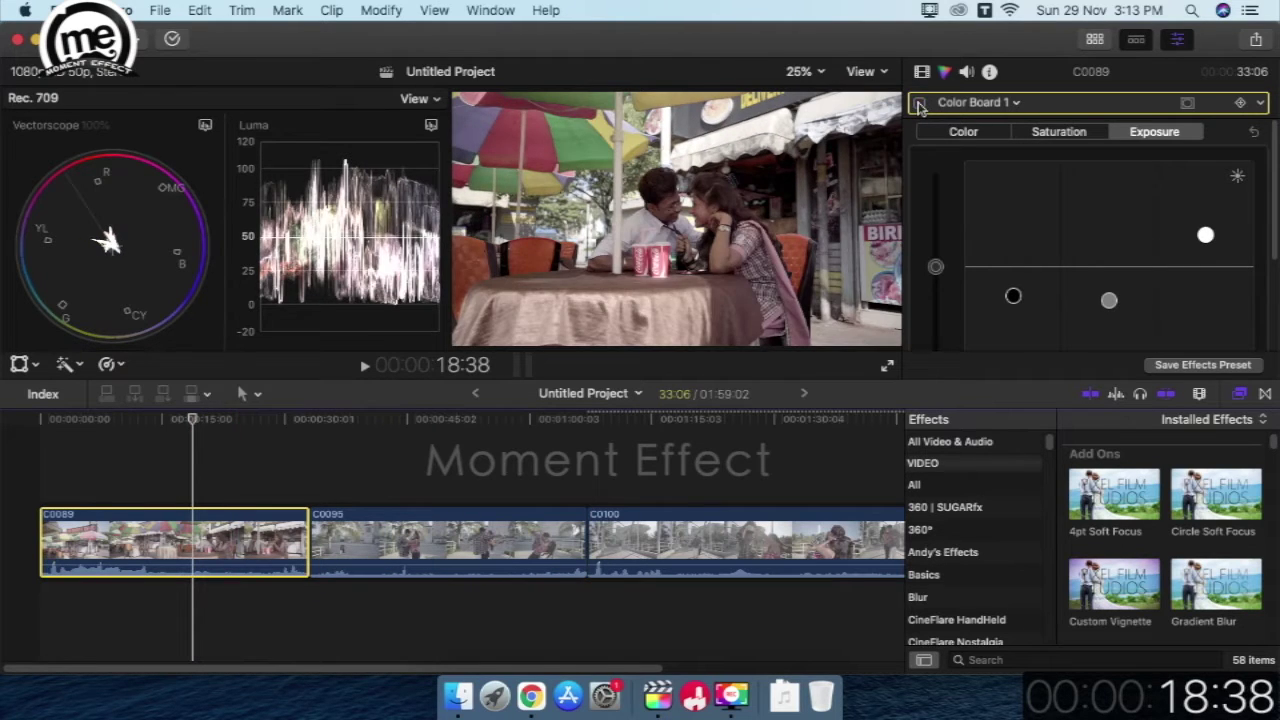
left_click(920, 103)
left_click(920, 103)
left_click(203, 420)
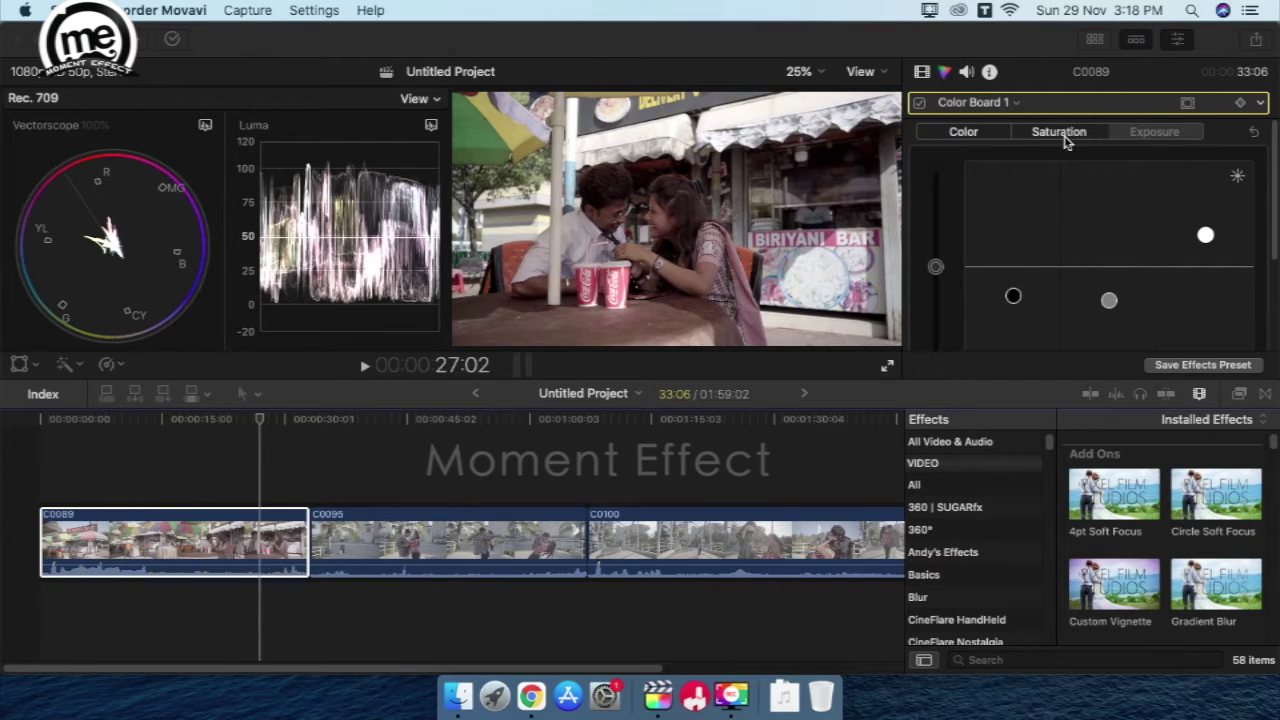
On the Saturation tab, raise C0089's highlight, midtone and shadow saturation, then toggle to compare
left_click(1066, 142)
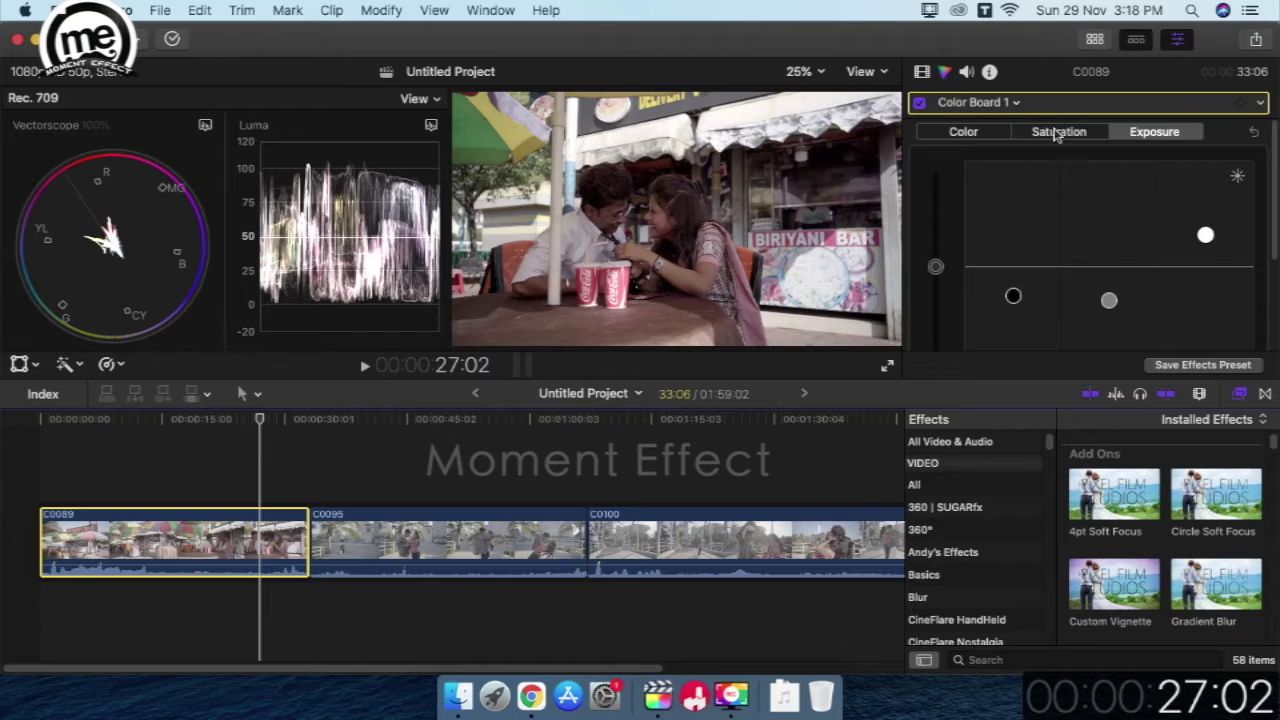
left_click(1056, 134)
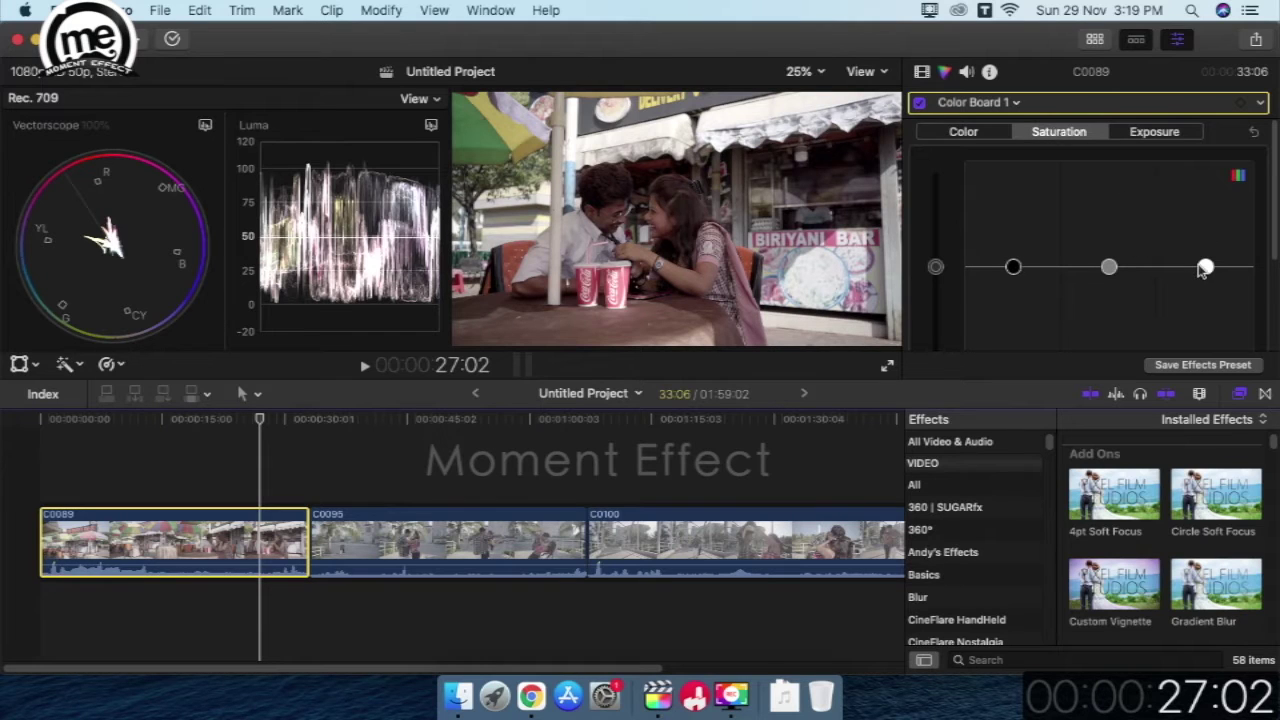
mouse_move(1205, 266)
left_mouse_down()
mouse_move(1205, 179)
mouse_move(1199, 190)
left_mouse_up()
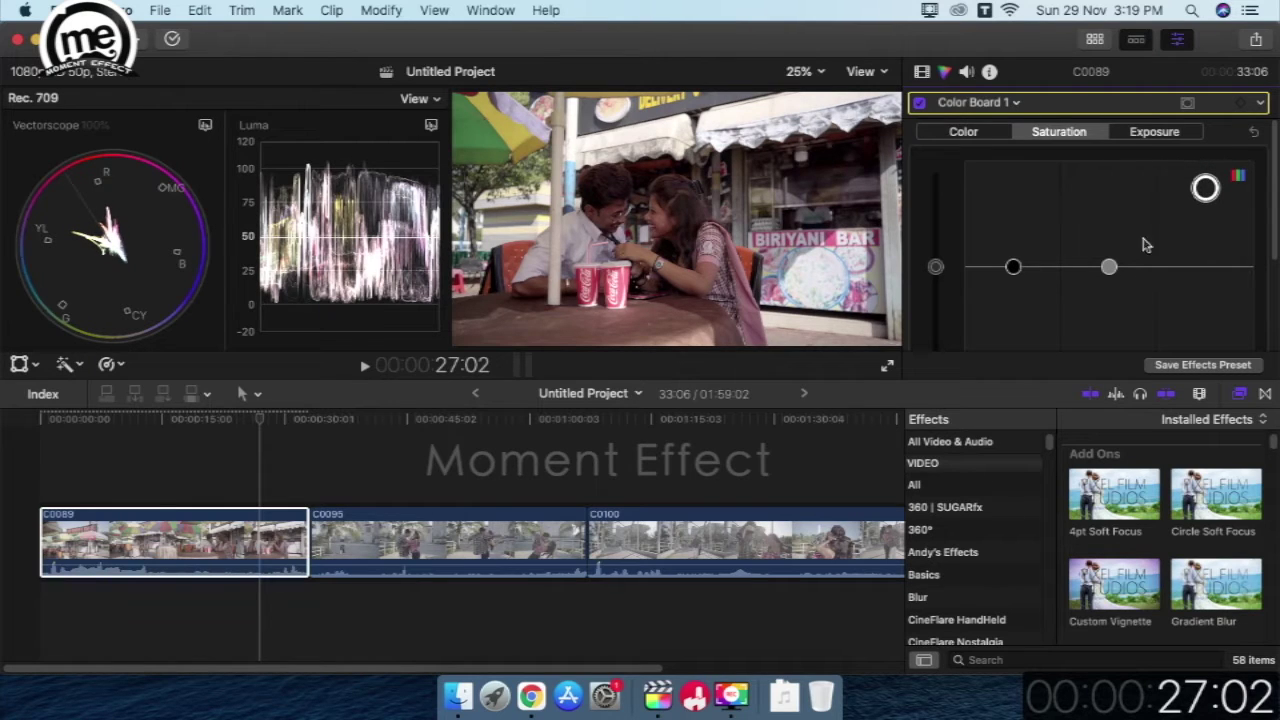
left_click_drag(1109, 267, 1110, 207)
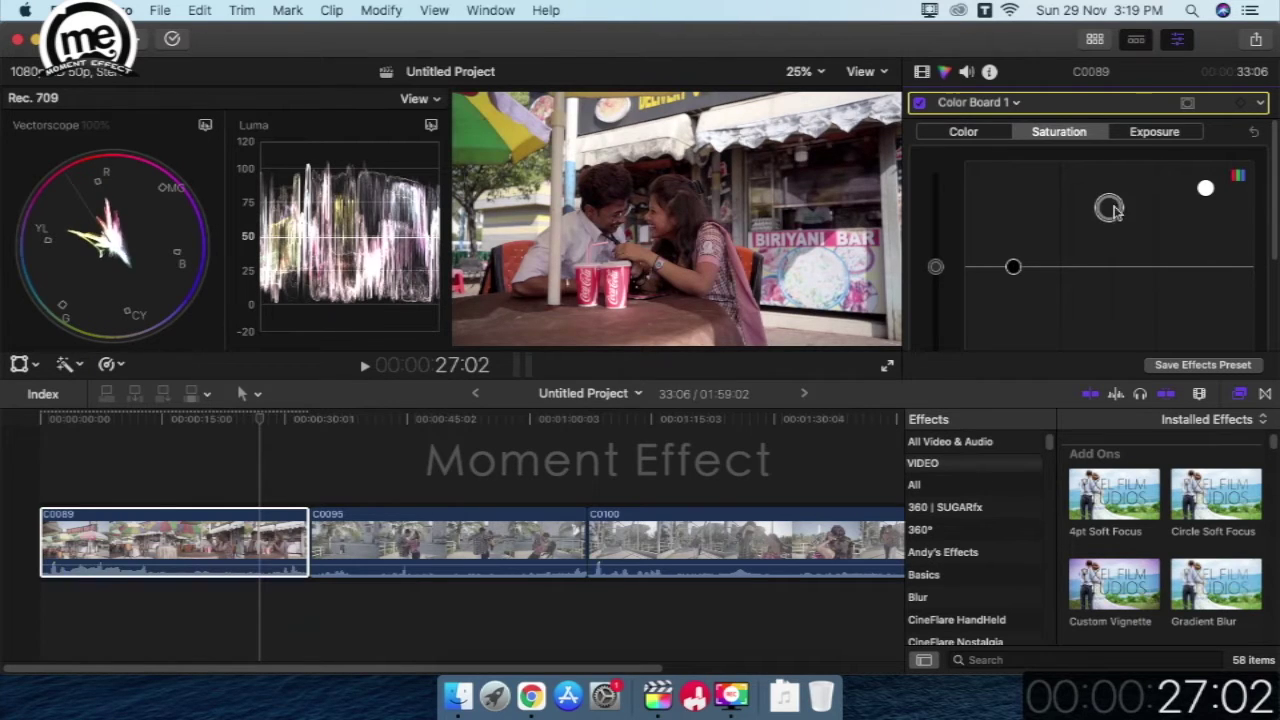
left_click_drag(1013, 268, 1018, 210)
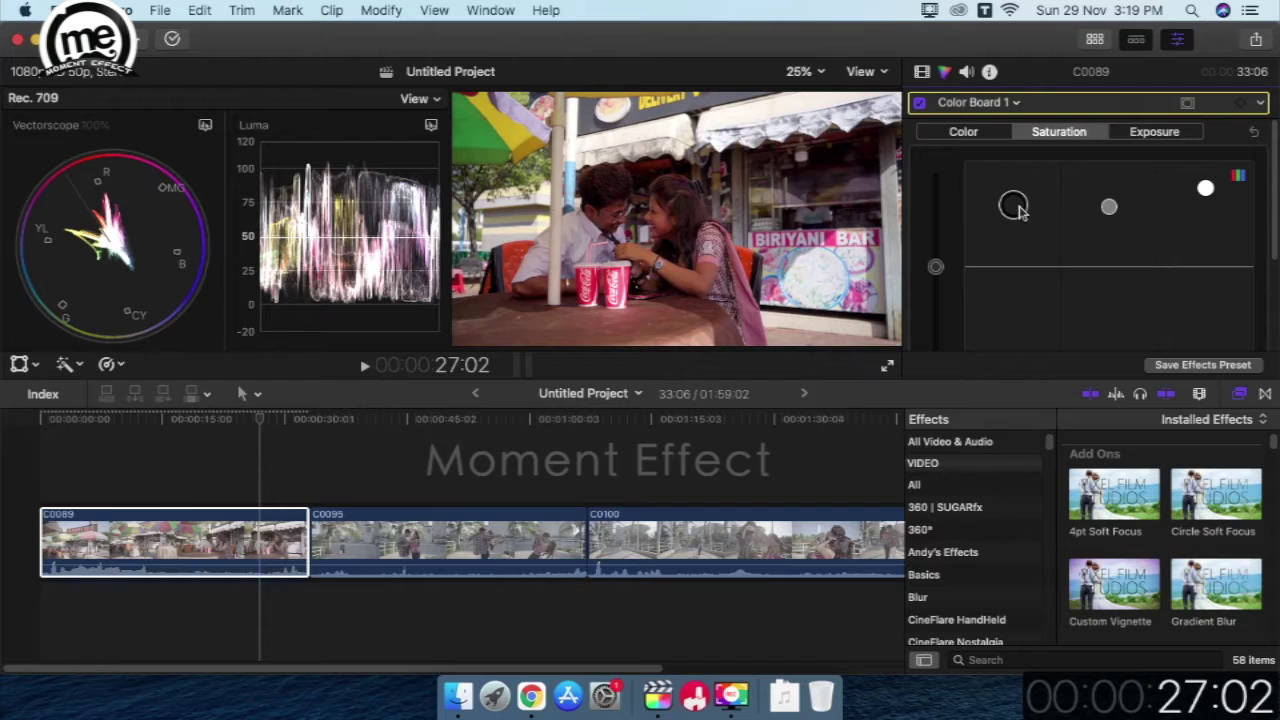
mouse_move(1018, 210)
left_mouse_down()
mouse_move(1014, 193)
mouse_move(1020, 228)
left_mouse_up()
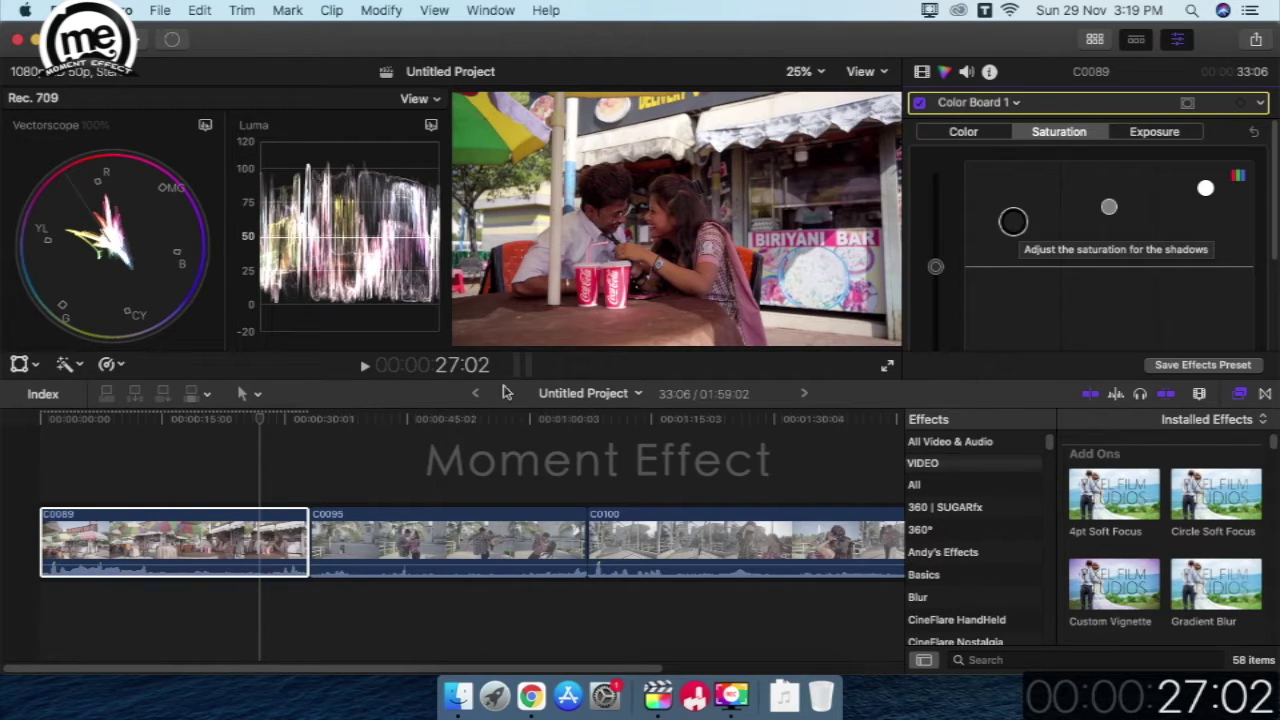
left_click(440, 412)
left_click(921, 104)
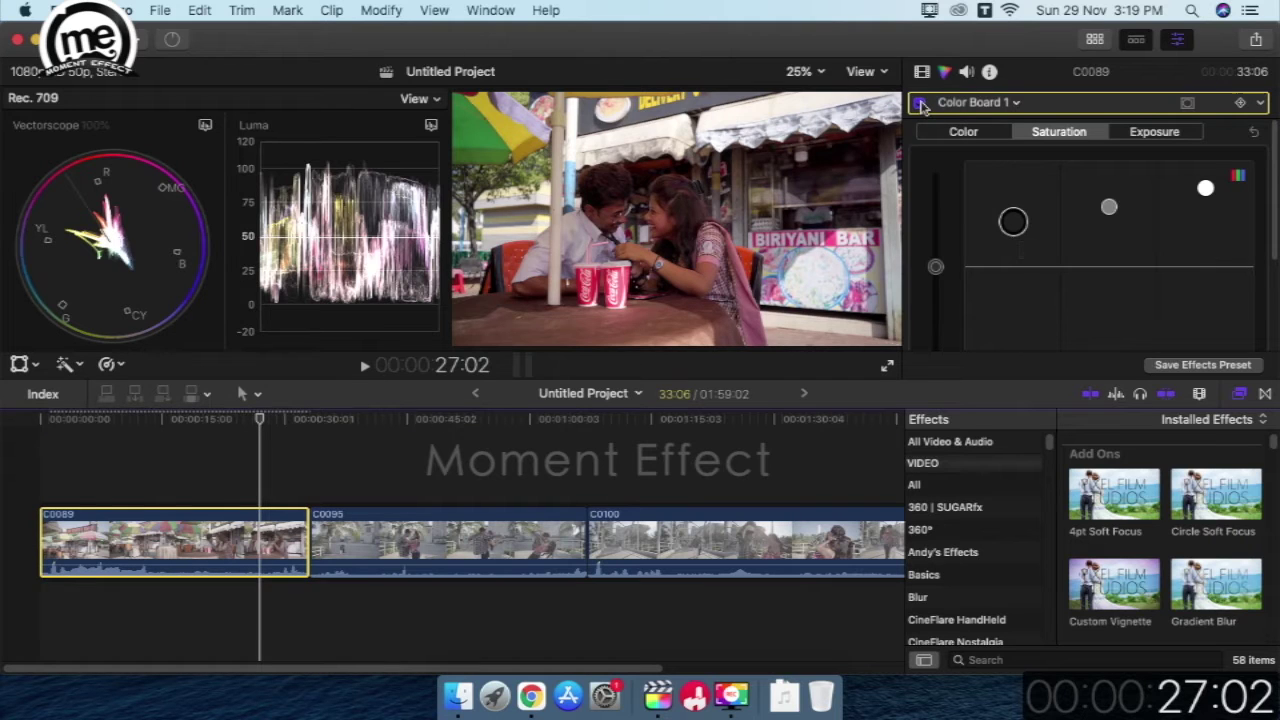
left_click(920, 103)
Select C0095 and raise its highlight, midtone and shadow saturation
left_click(452, 515)
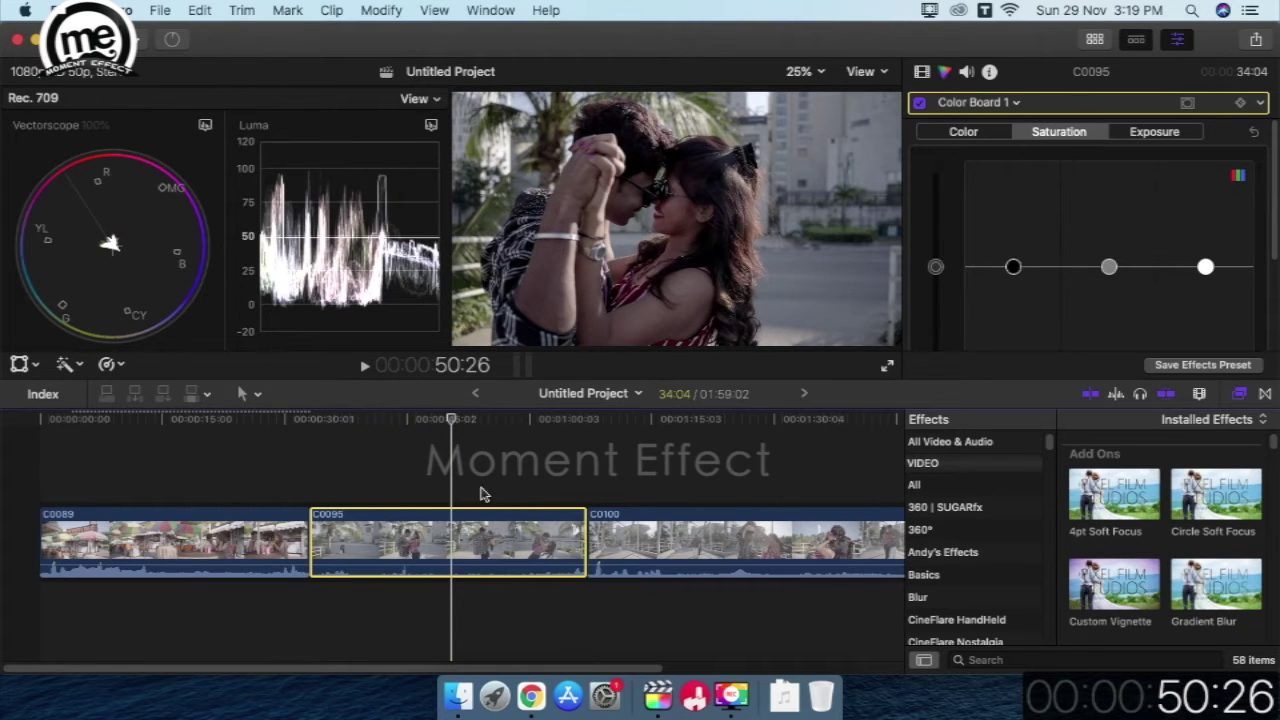
left_click(413, 418)
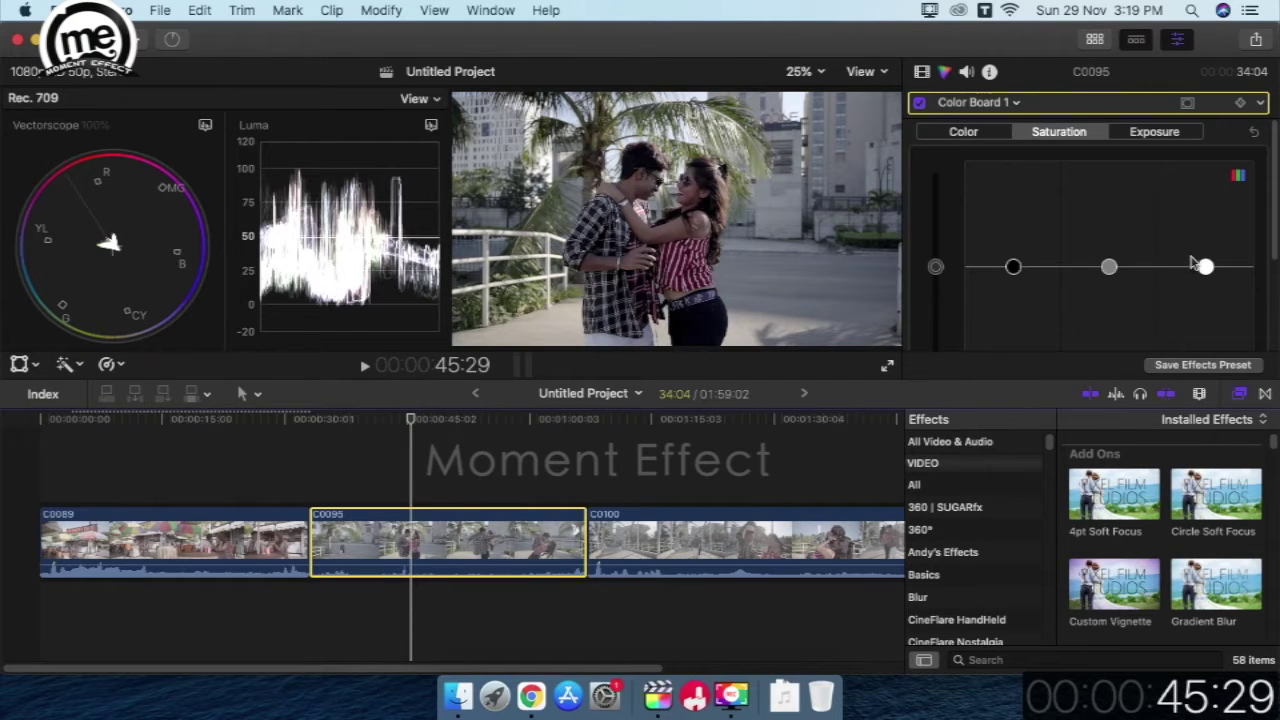
left_click_drag(1207, 268, 1207, 224)
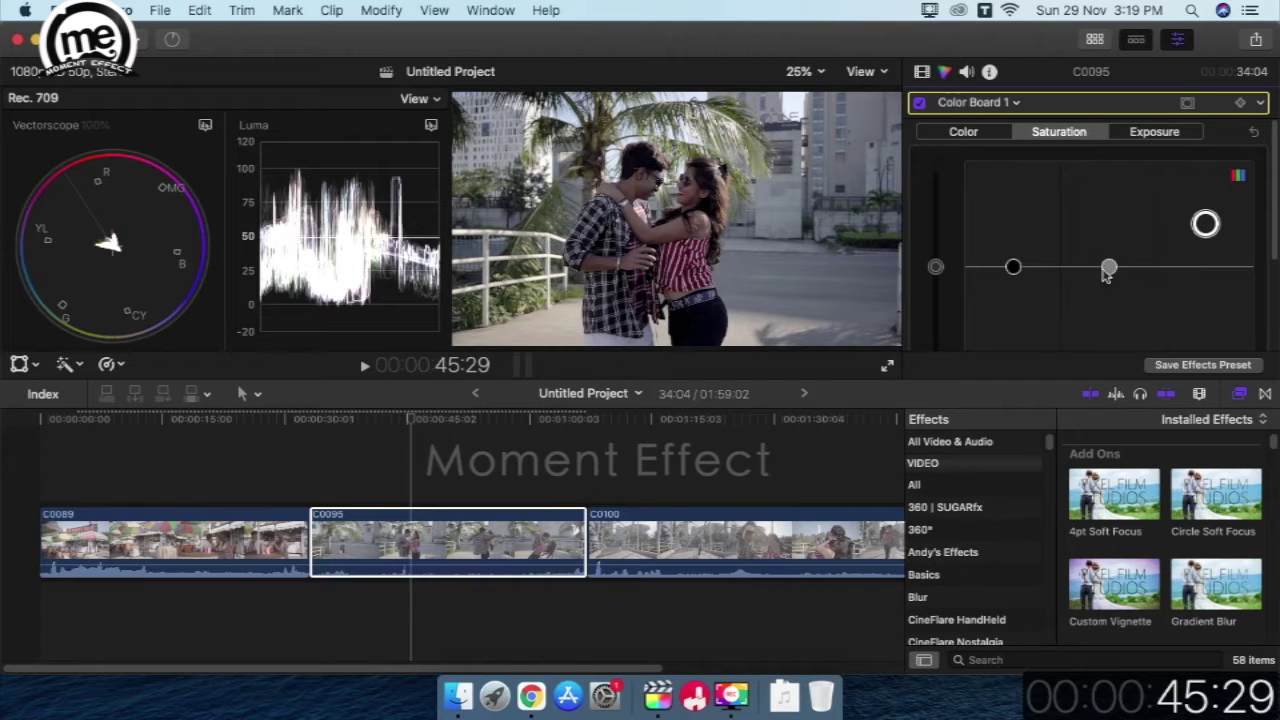
left_click_drag(1107, 270, 1107, 238)
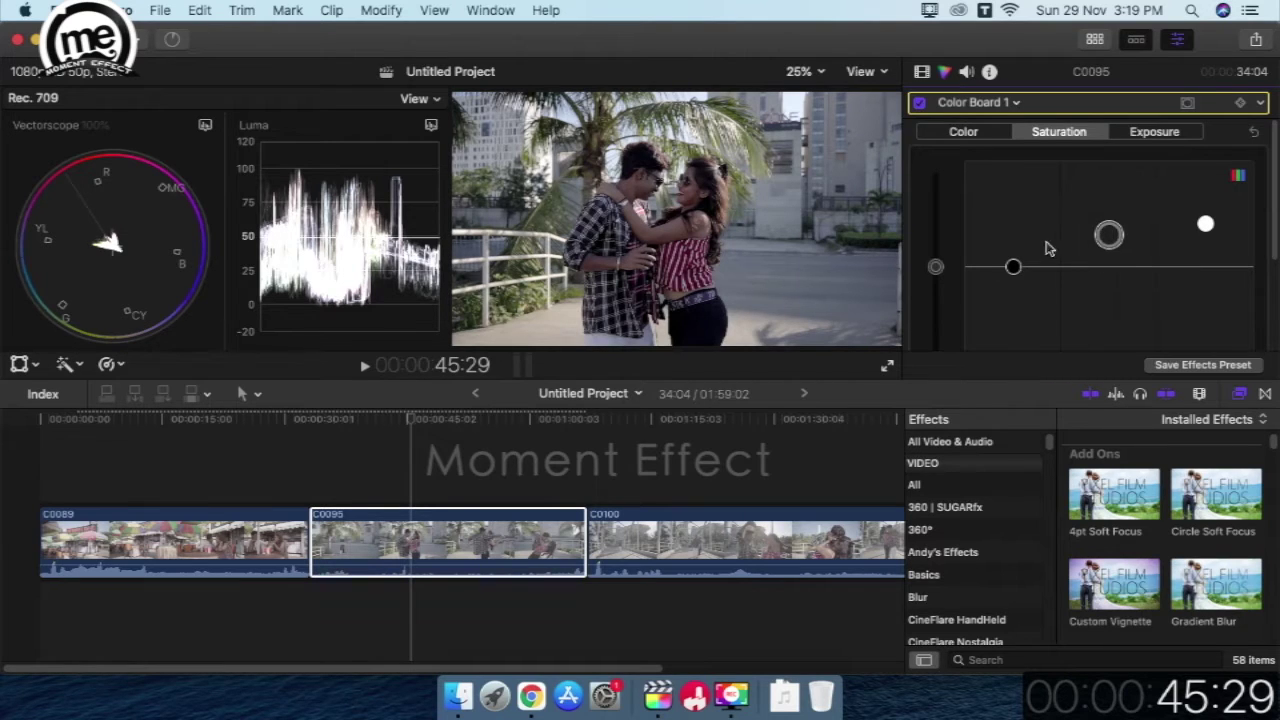
left_click_drag(1013, 267, 1013, 248)
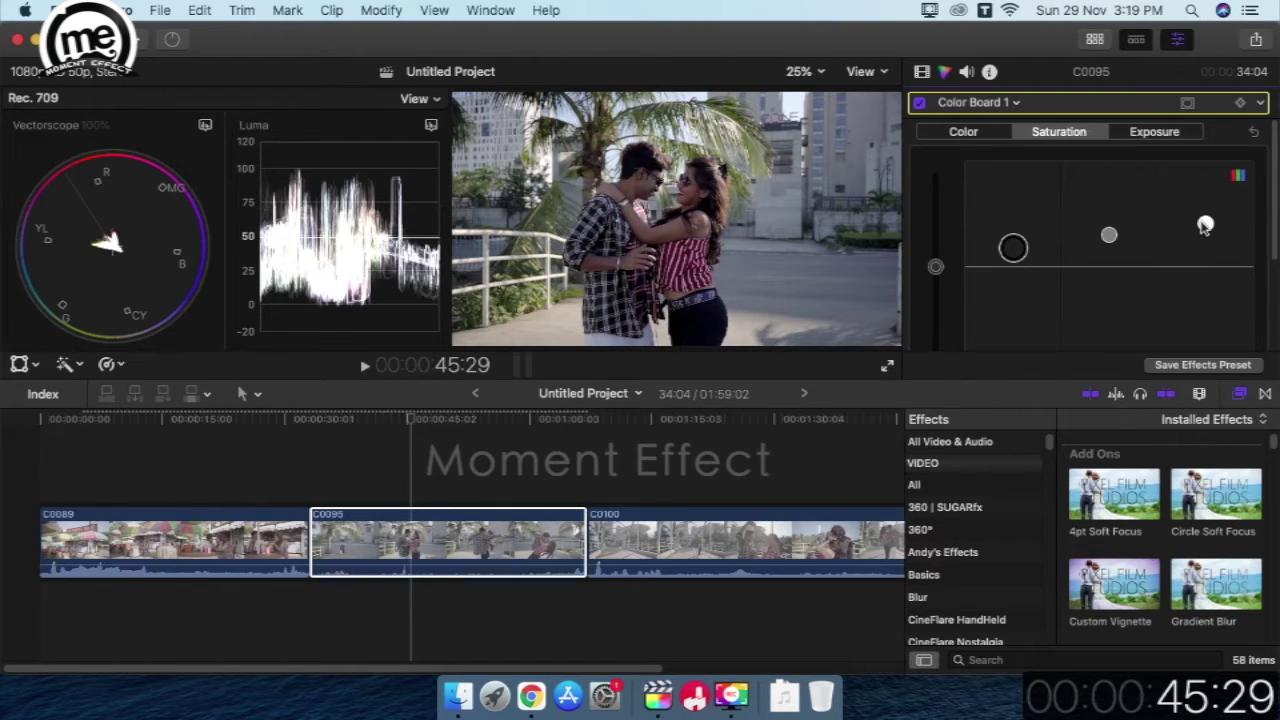
Lift C0095's shadow exposure slightly on the Exposure tab, then return to Saturation
left_click(1162, 136)
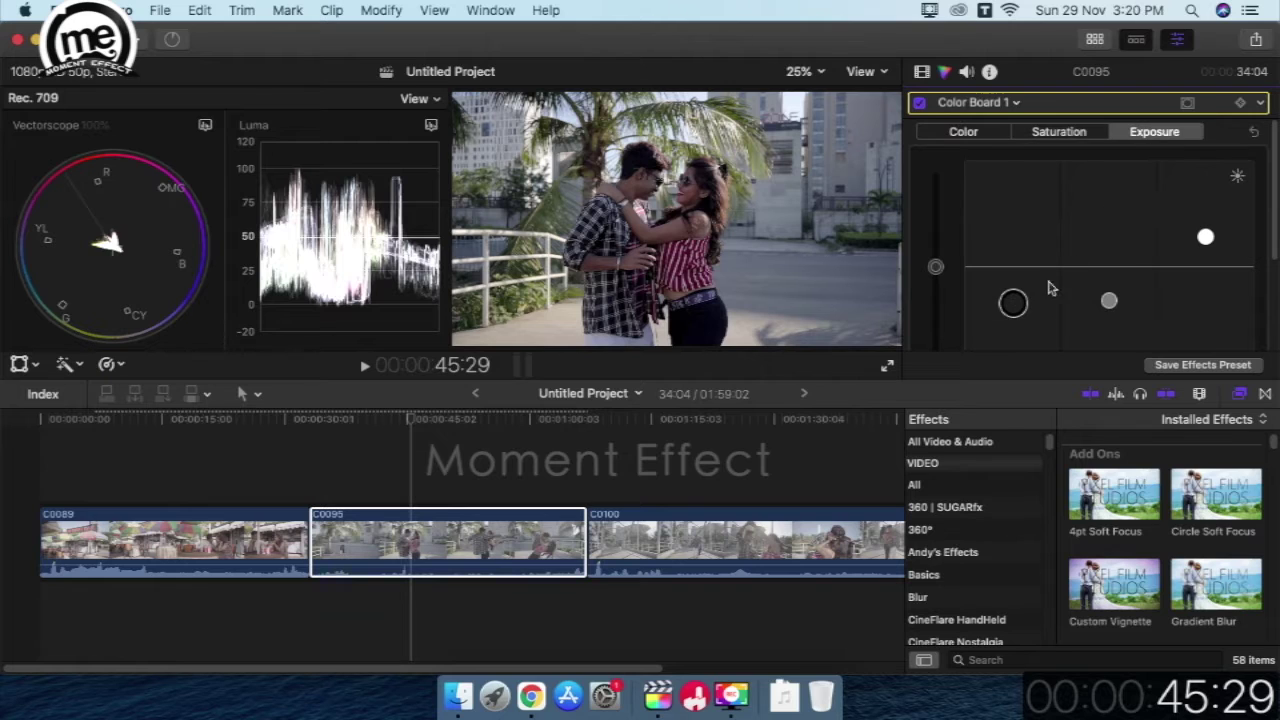
left_click_drag(1028, 301, 1028, 298)
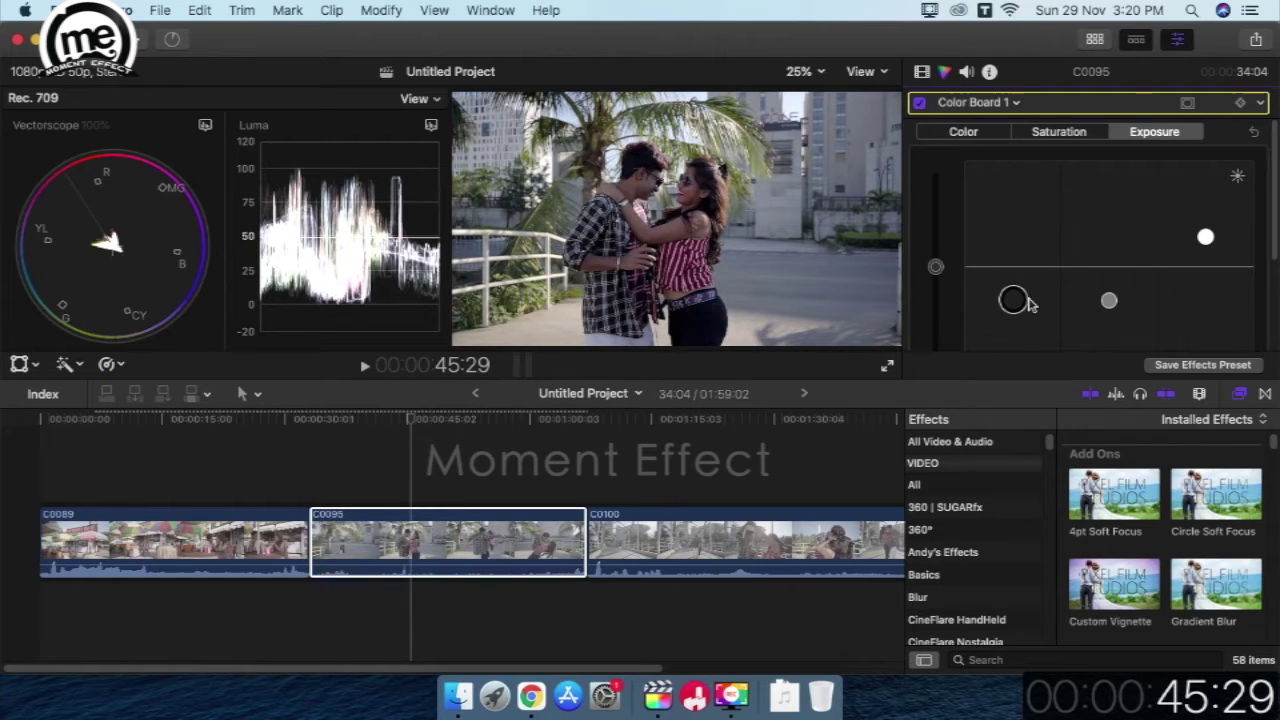
left_click(1111, 301)
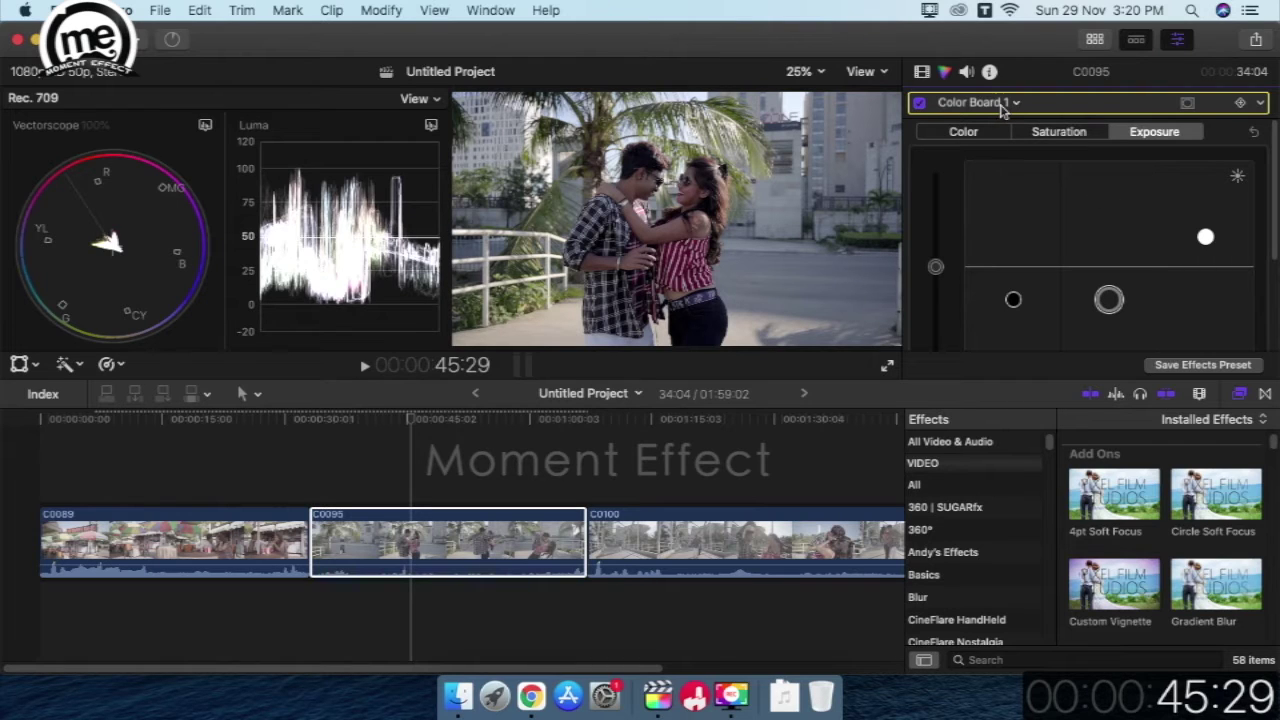
left_click(1058, 133)
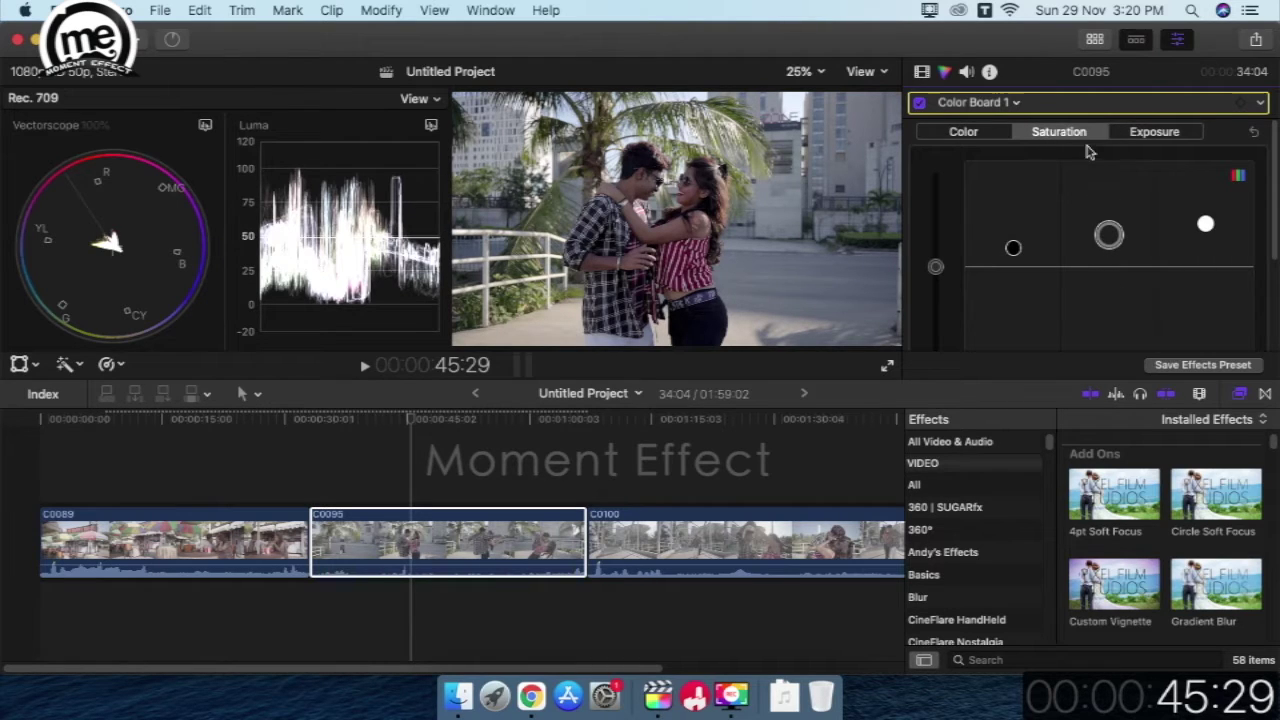
left_click(1205, 220)
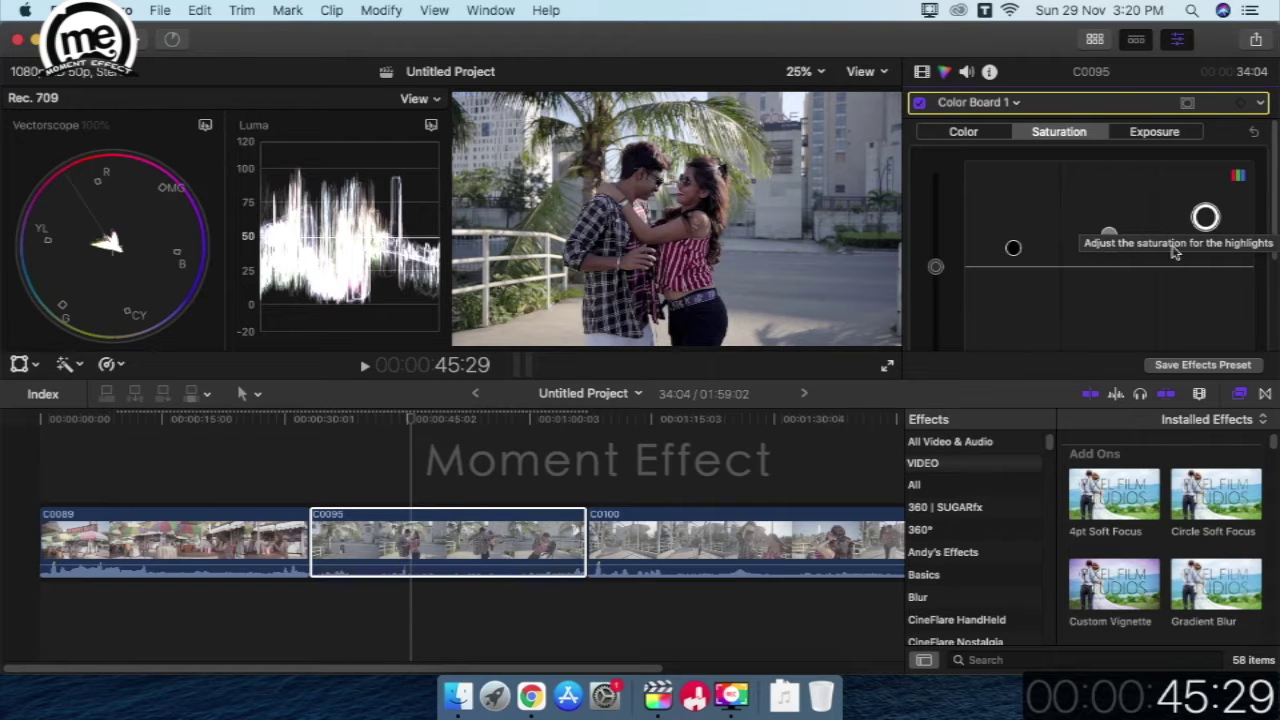
left_click(790, 540)
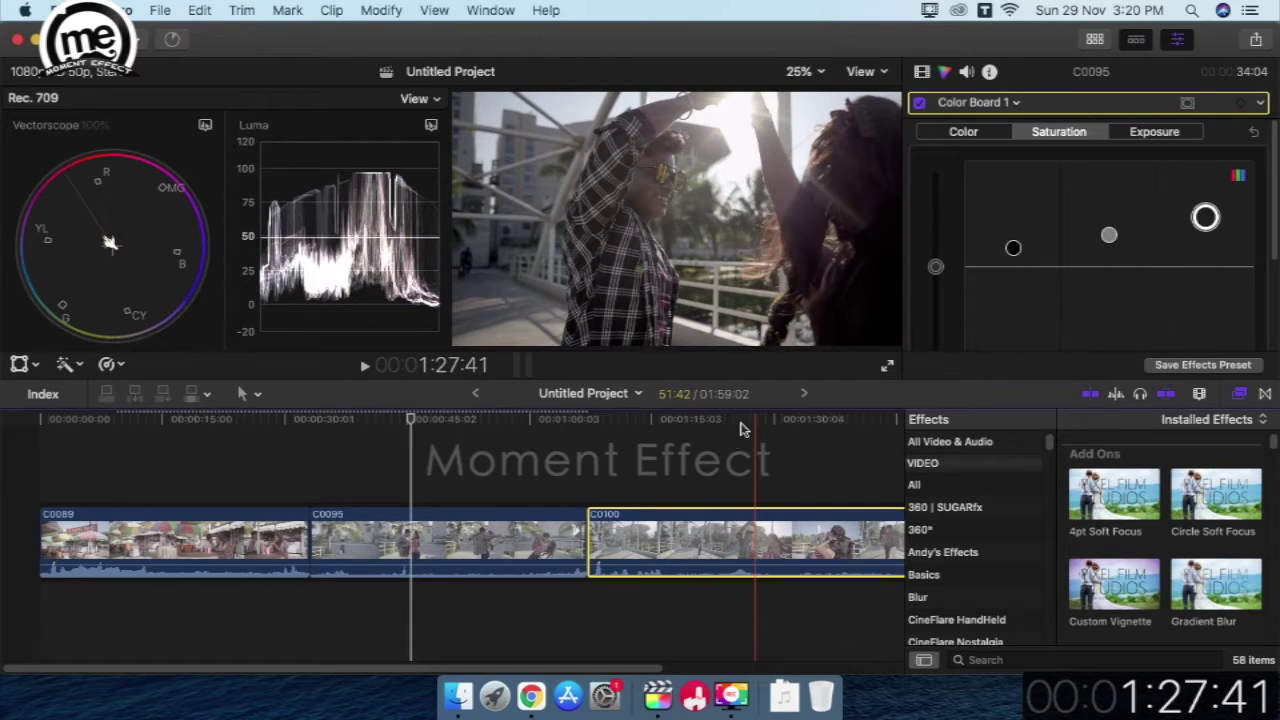
Raise clip C0100's highlight, midtone and shadow saturation
left_click(750, 427)
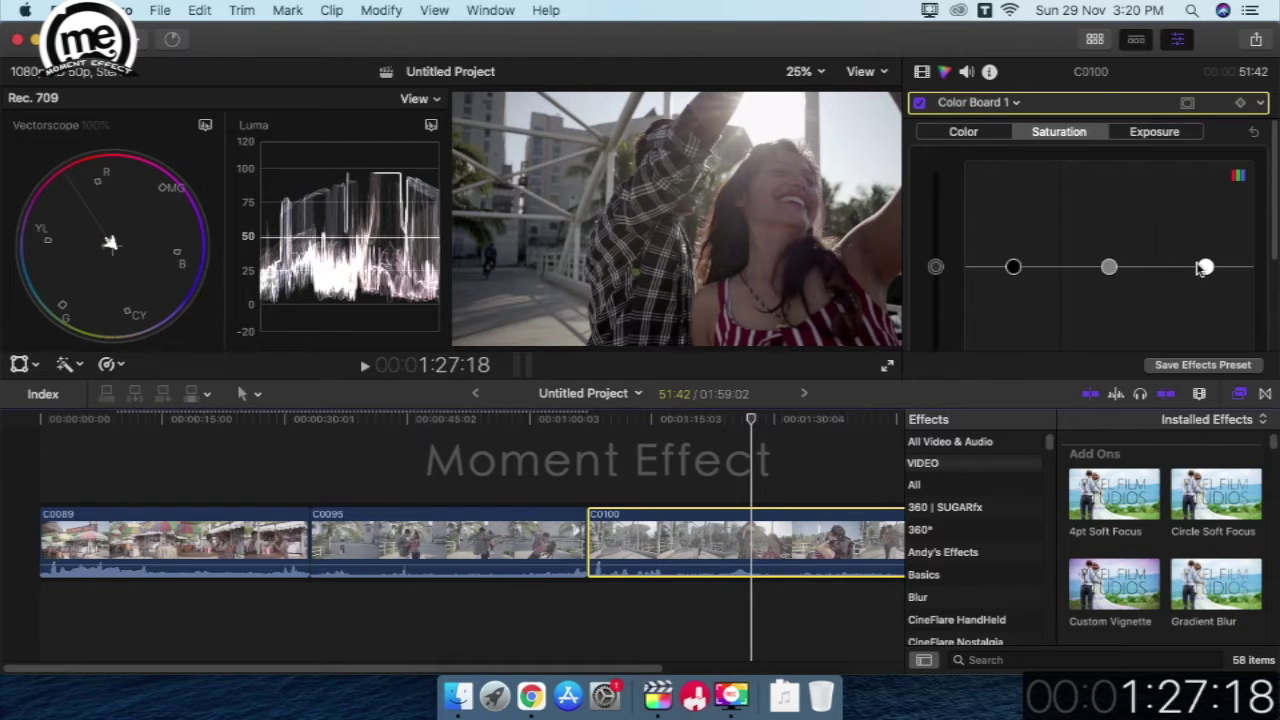
left_click_drag(1205, 265, 1205, 204)
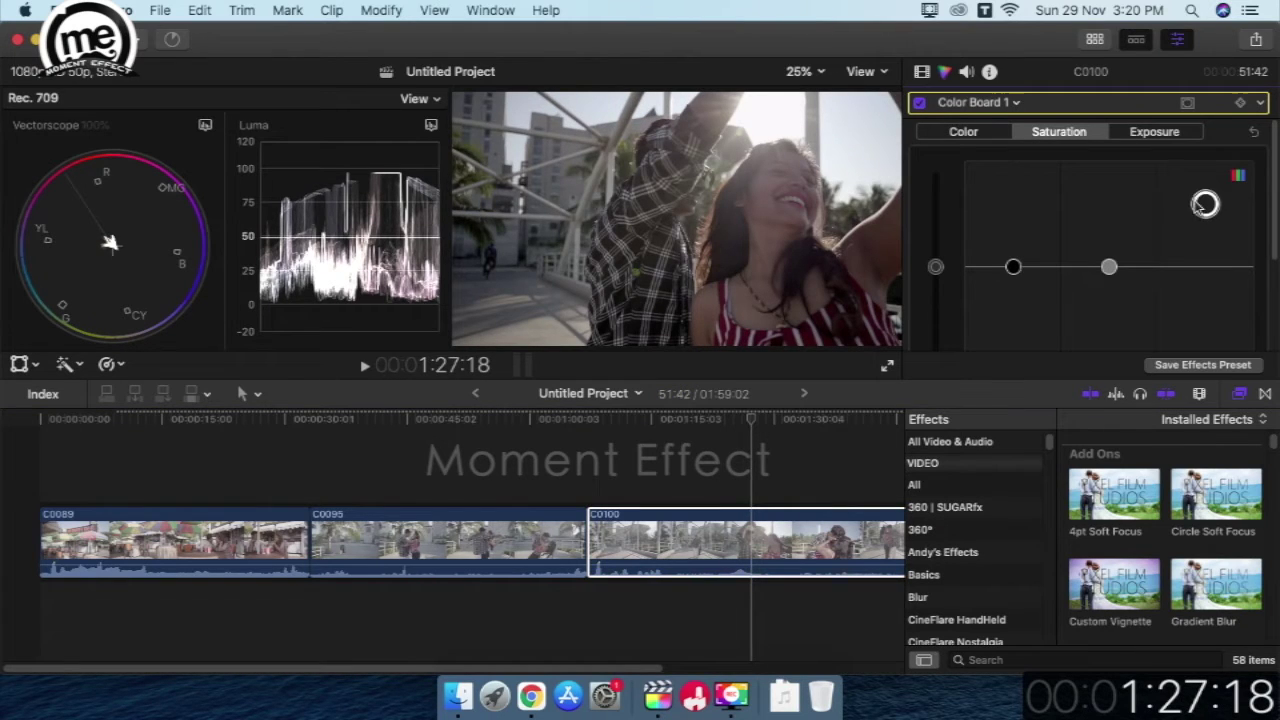
left_click_drag(1110, 267, 1110, 223)
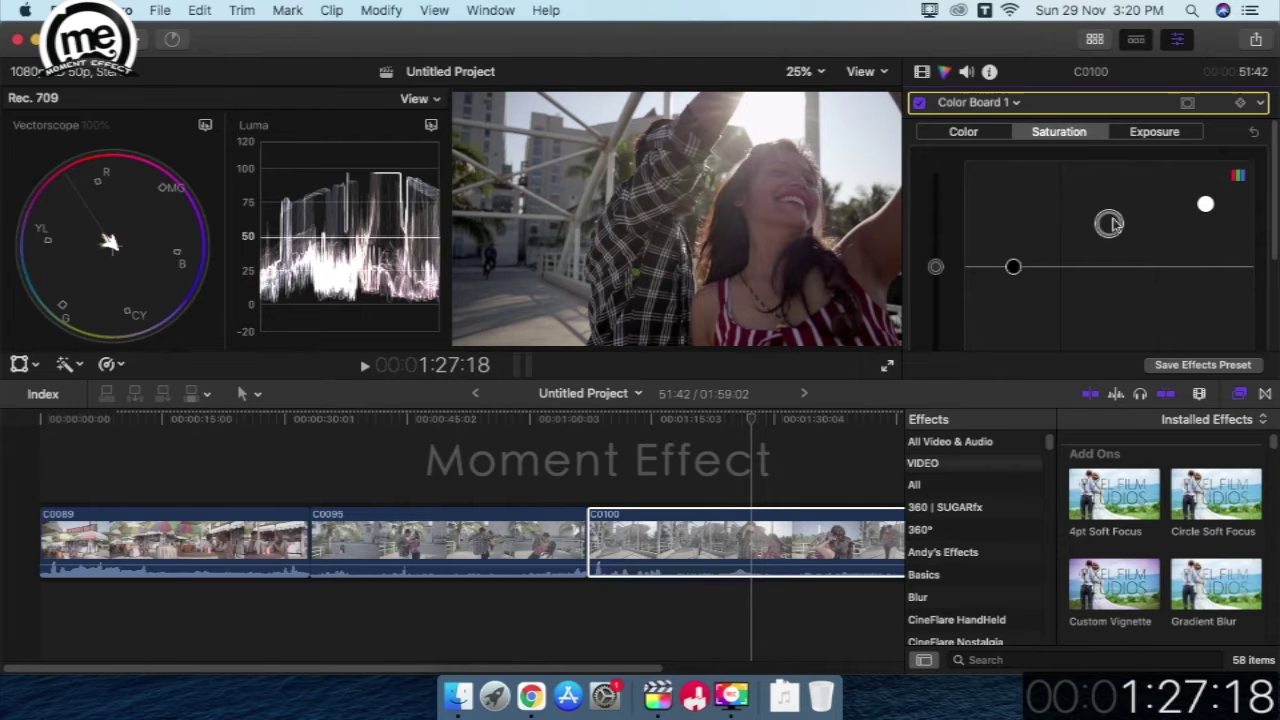
left_click(1014, 268)
left_click_drag(1014, 268, 1013, 234)
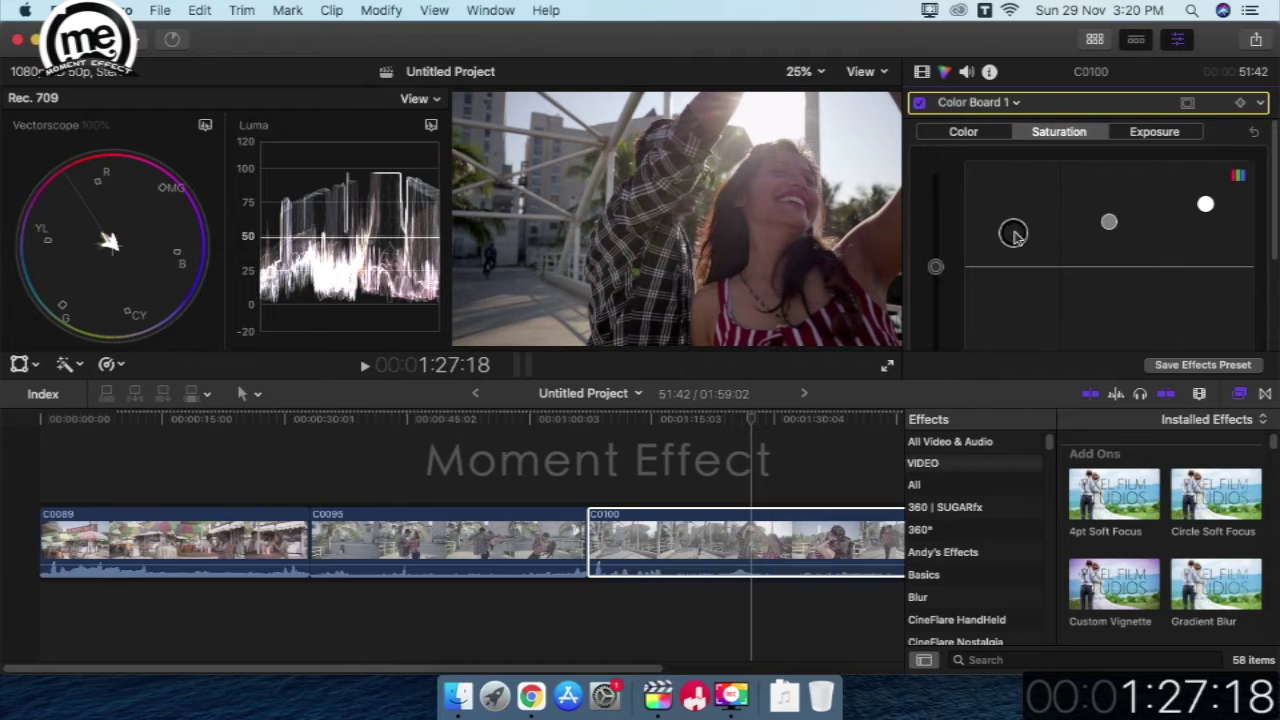
left_click(1109, 221)
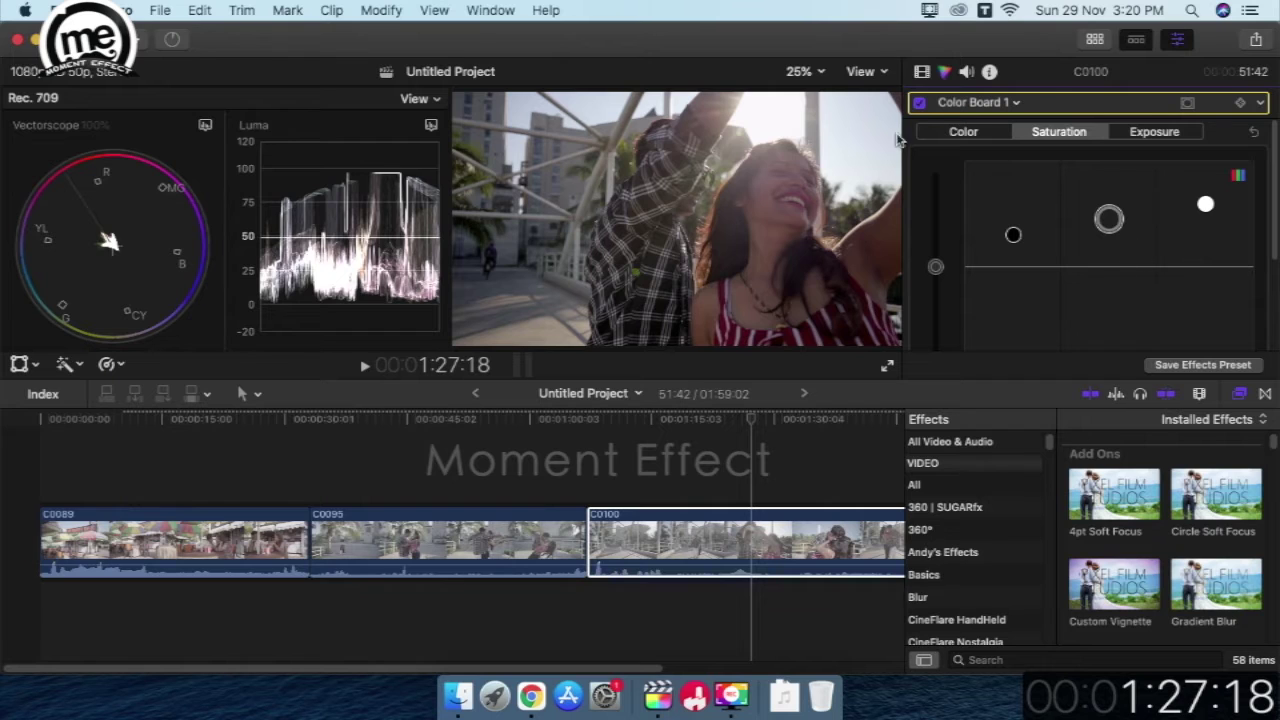
Toggle C0100's Color Board 1 off and on to compare, then open the corrections list
left_click(920, 103)
left_click(920, 103)
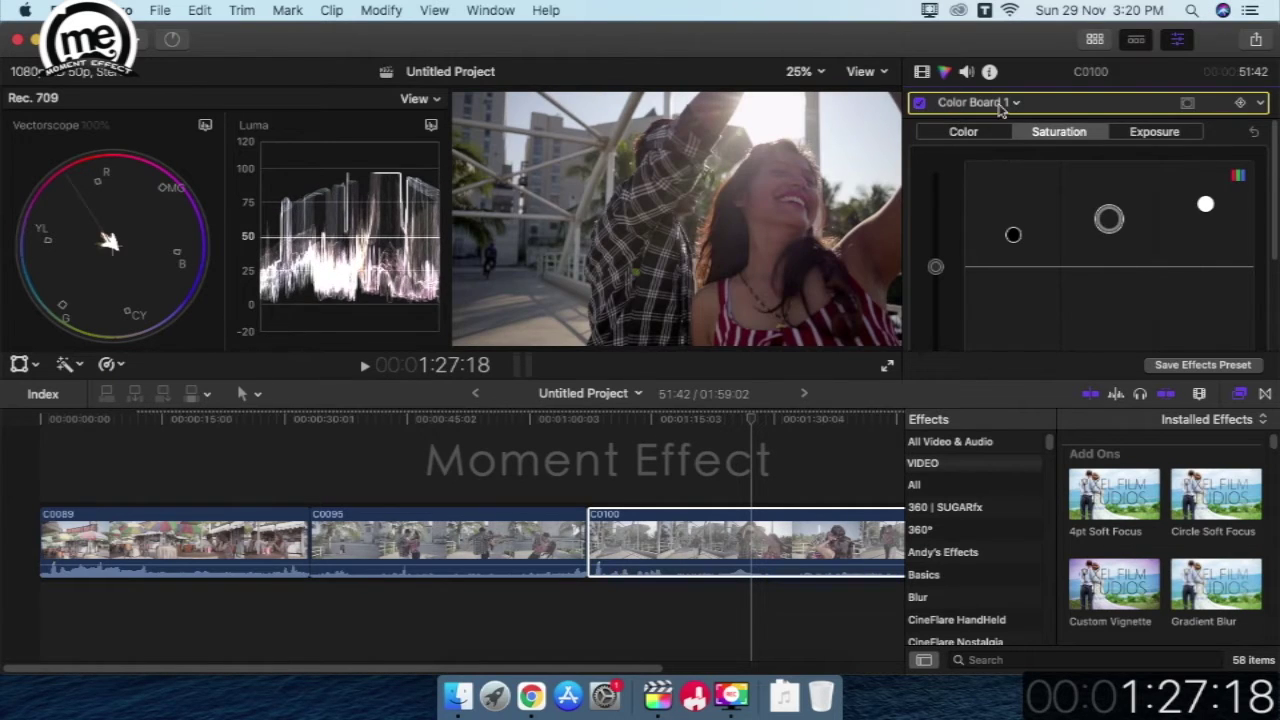
left_click(766, 512)
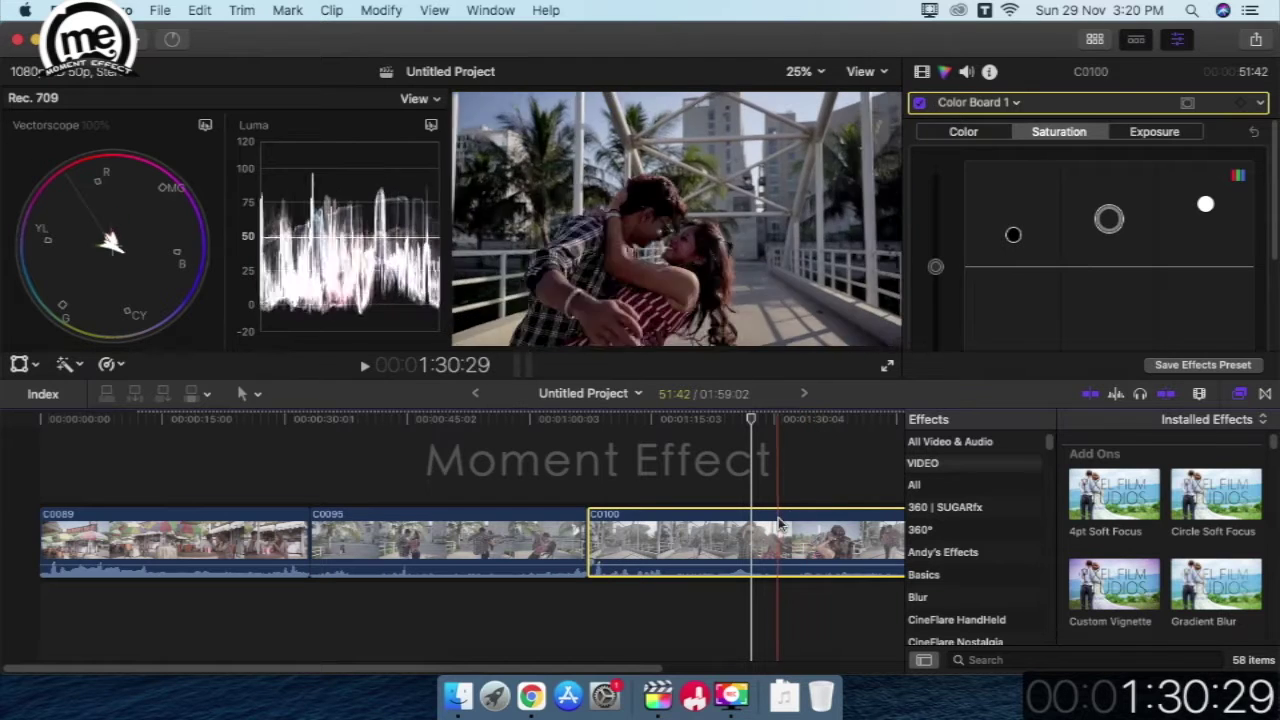
left_click(1015, 104)
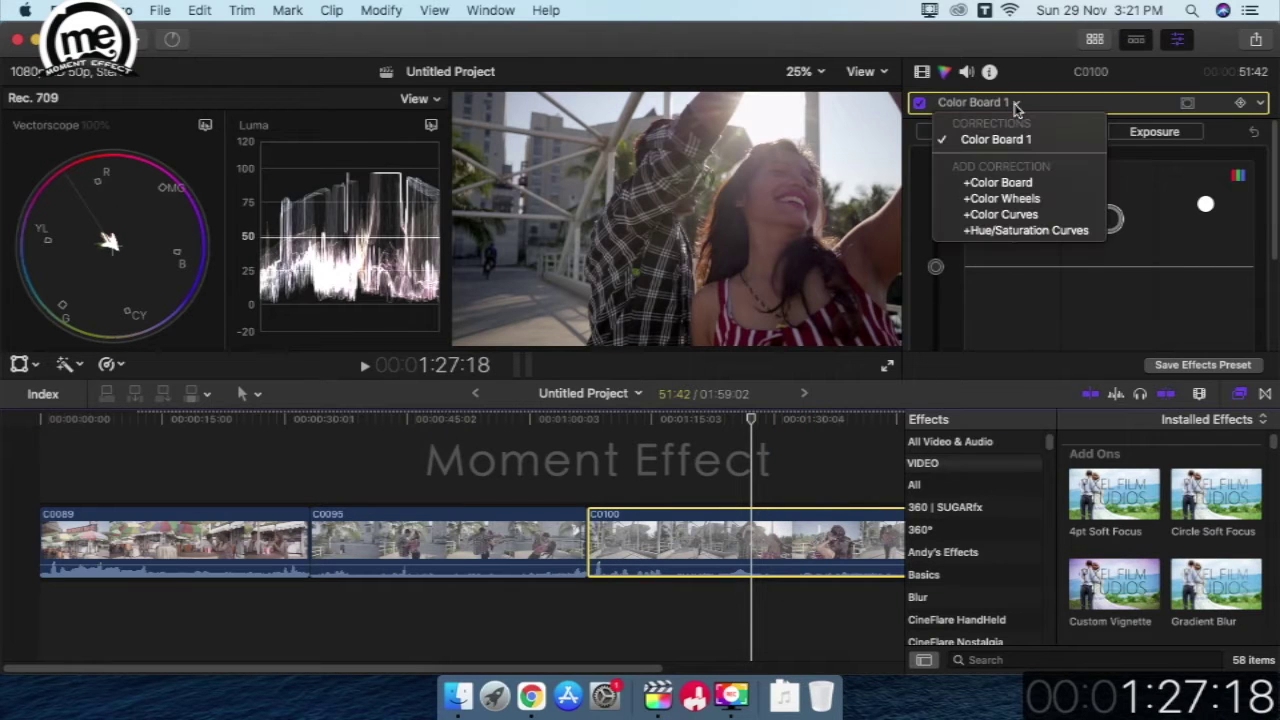
Add a Color Curves correction and brighten the Luma curve's midtones with a new midpoint
left_click(1015, 216)
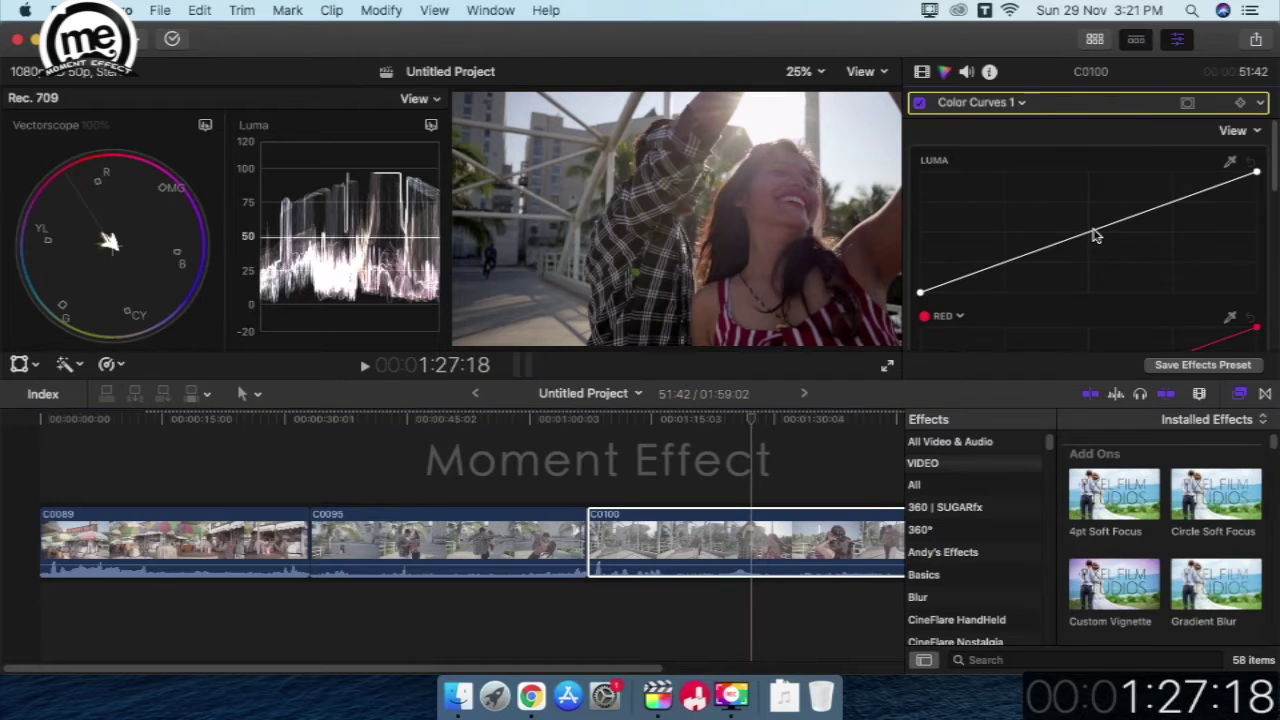
left_click(1090, 234)
left_click_drag(922, 294, 928, 296)
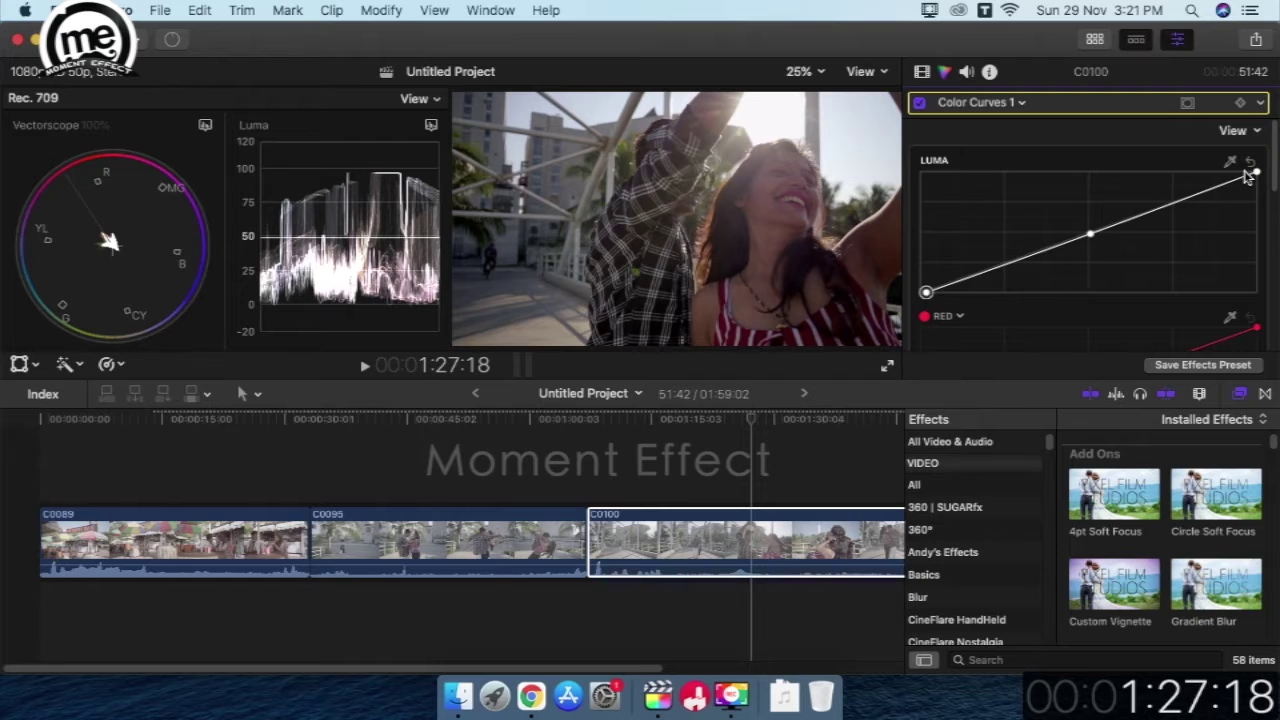
left_click_drag(1254, 177, 1258, 191)
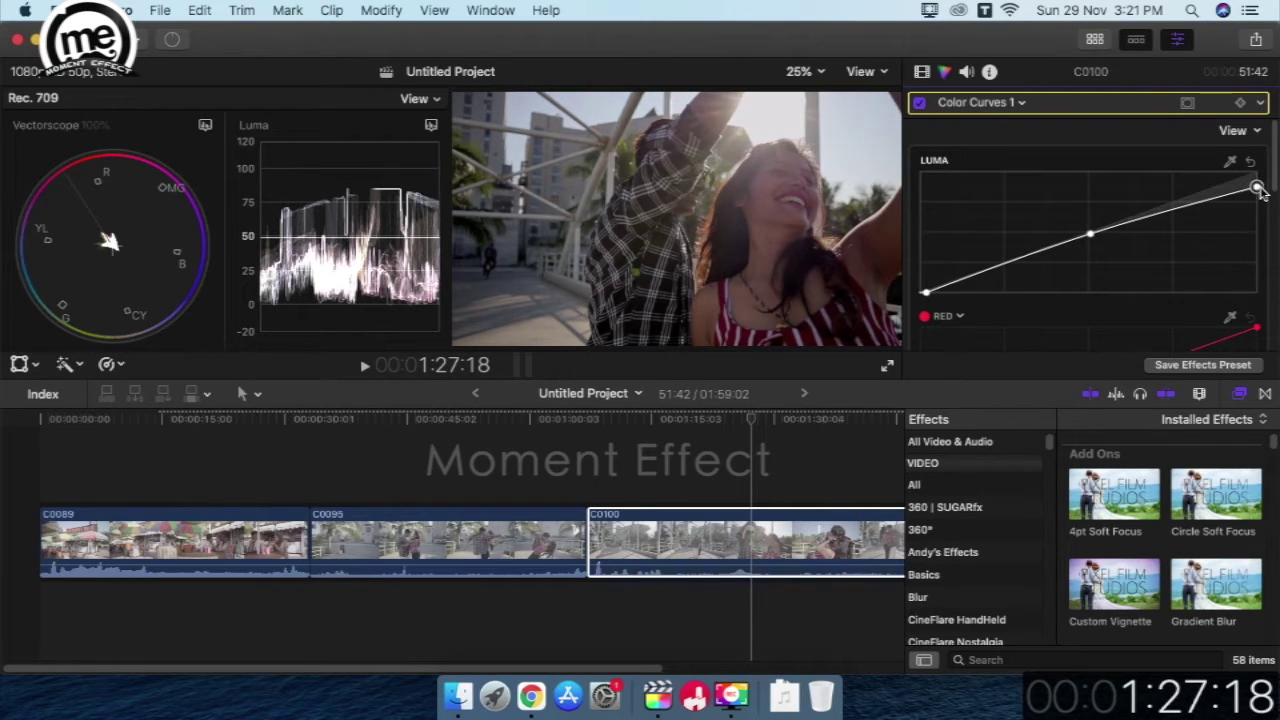
left_click(1090, 235)
left_click_drag(1092, 238, 1091, 230)
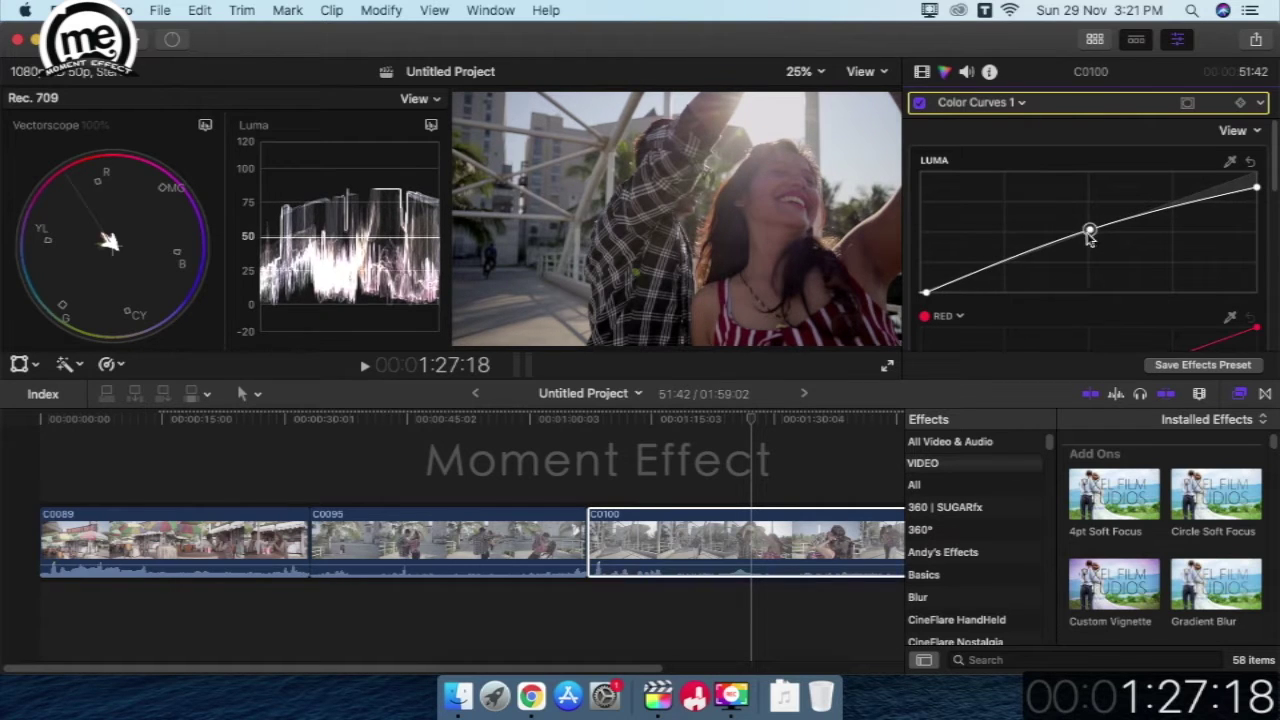
left_click_drag(1257, 187, 1258, 180)
Add a point on the Red curve and raise it to warm the image, fine-tuning its endpoints
scroll(1275, 163, "down", 1)
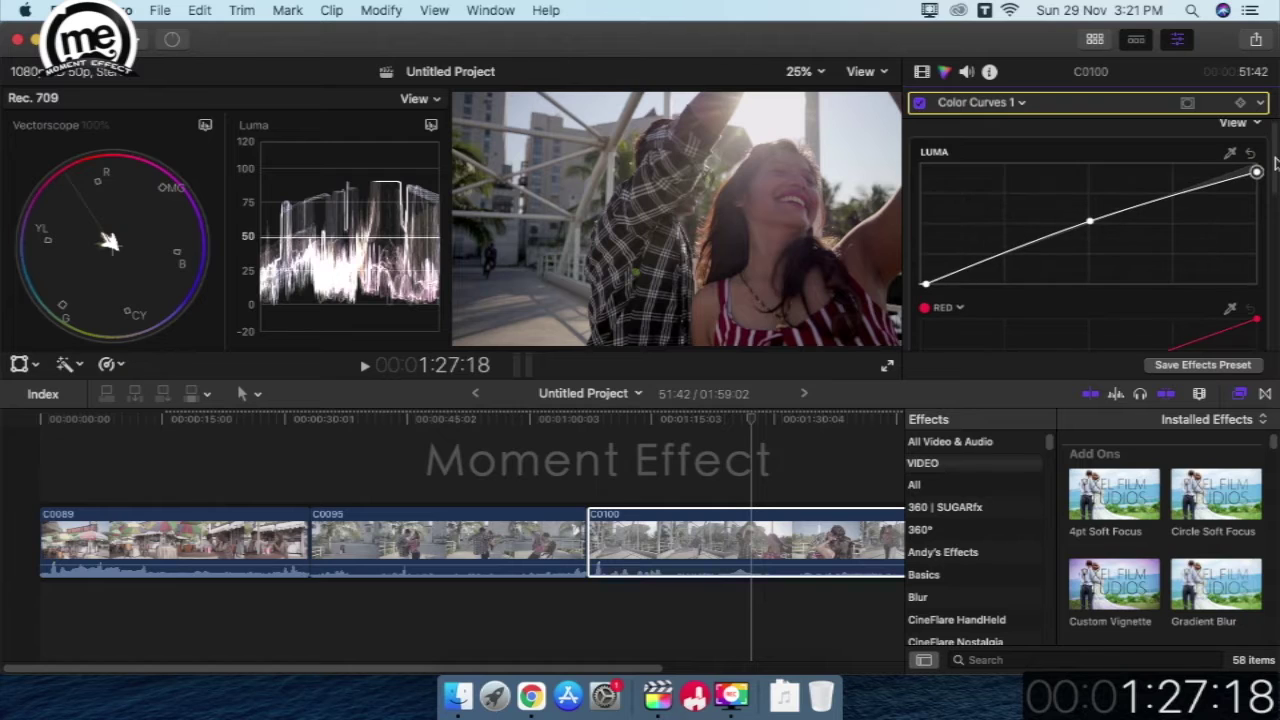
scroll(1275, 163, "down", 3)
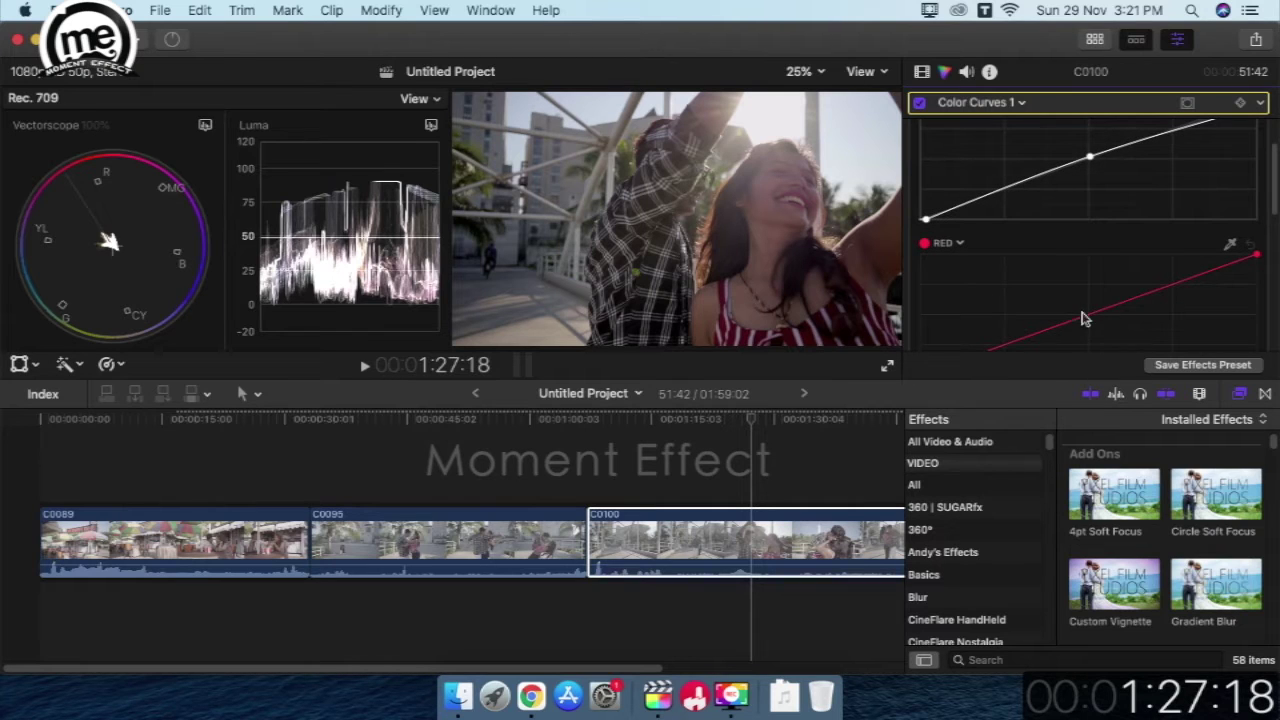
left_click_drag(1089, 320, 1087, 314)
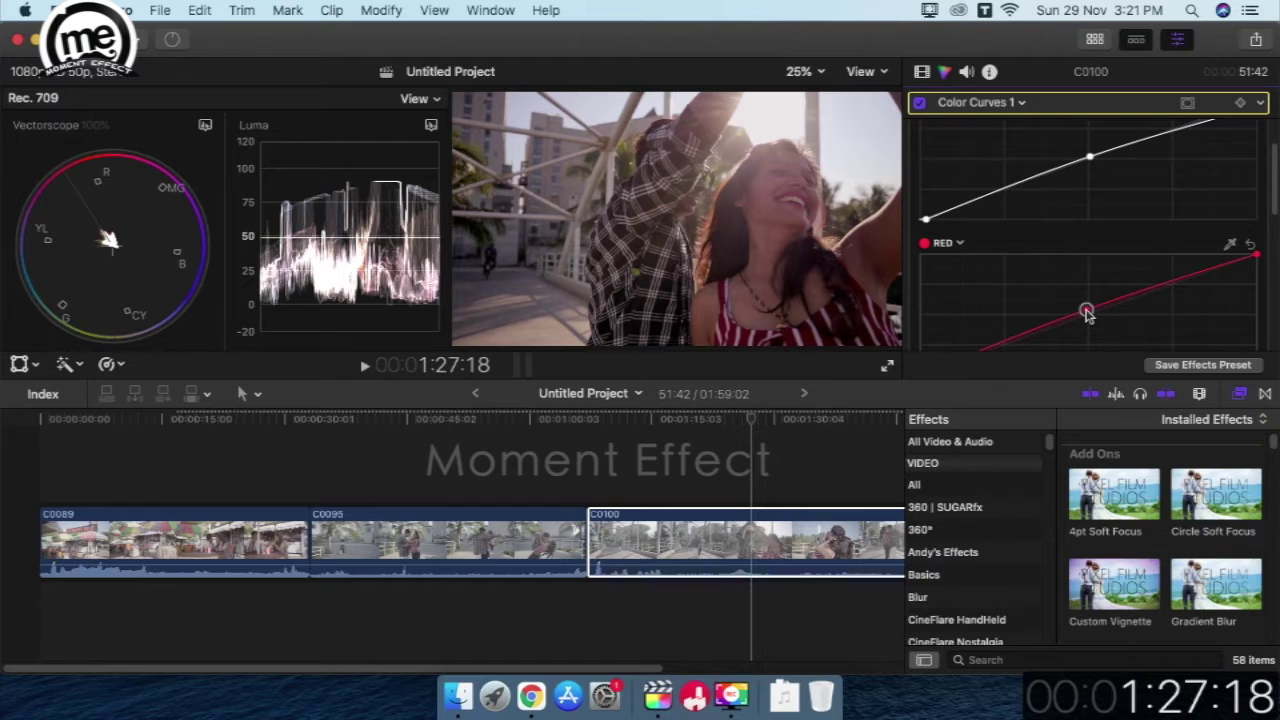
left_click_drag(1087, 313, 1086, 306)
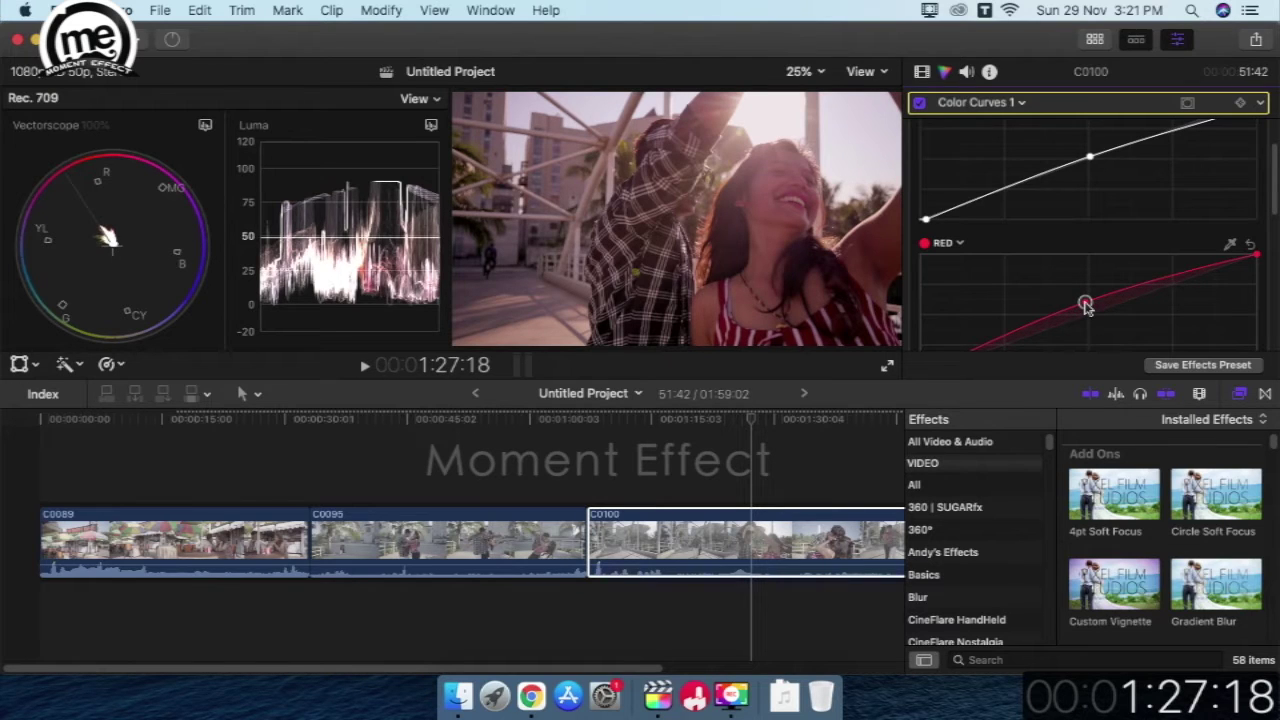
left_click(1257, 259)
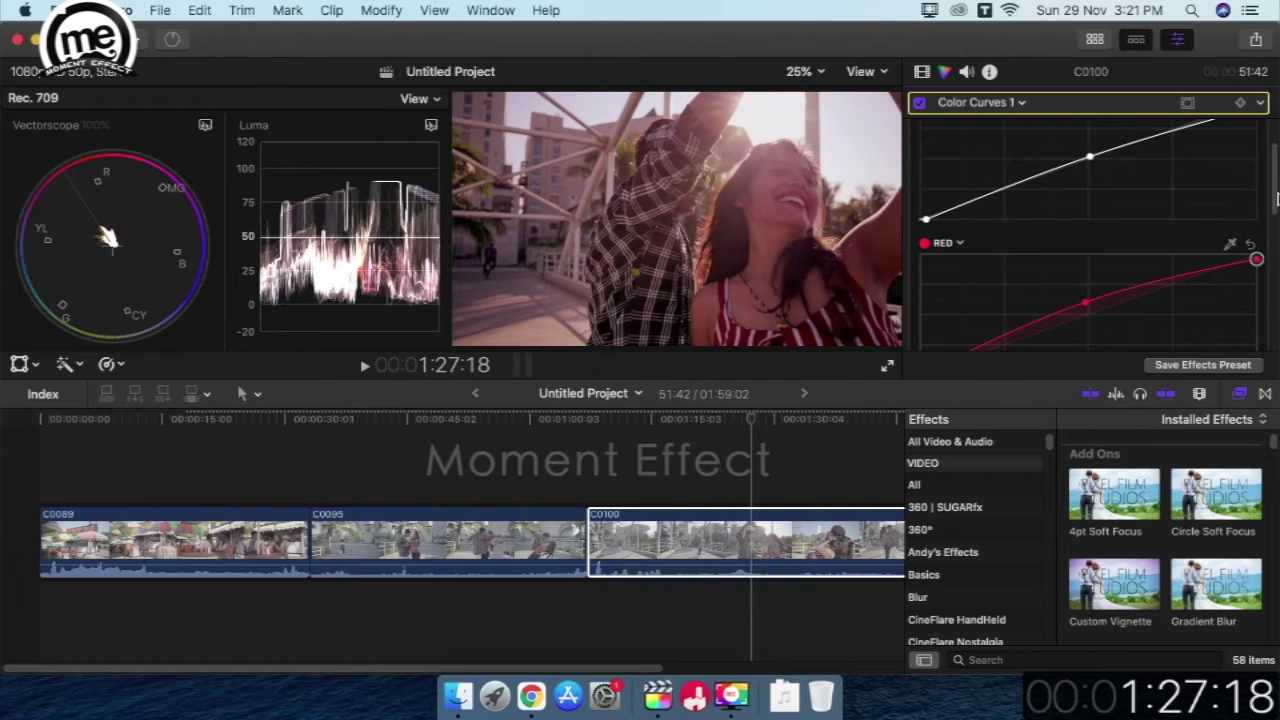
scroll(1276, 200, "down", 3)
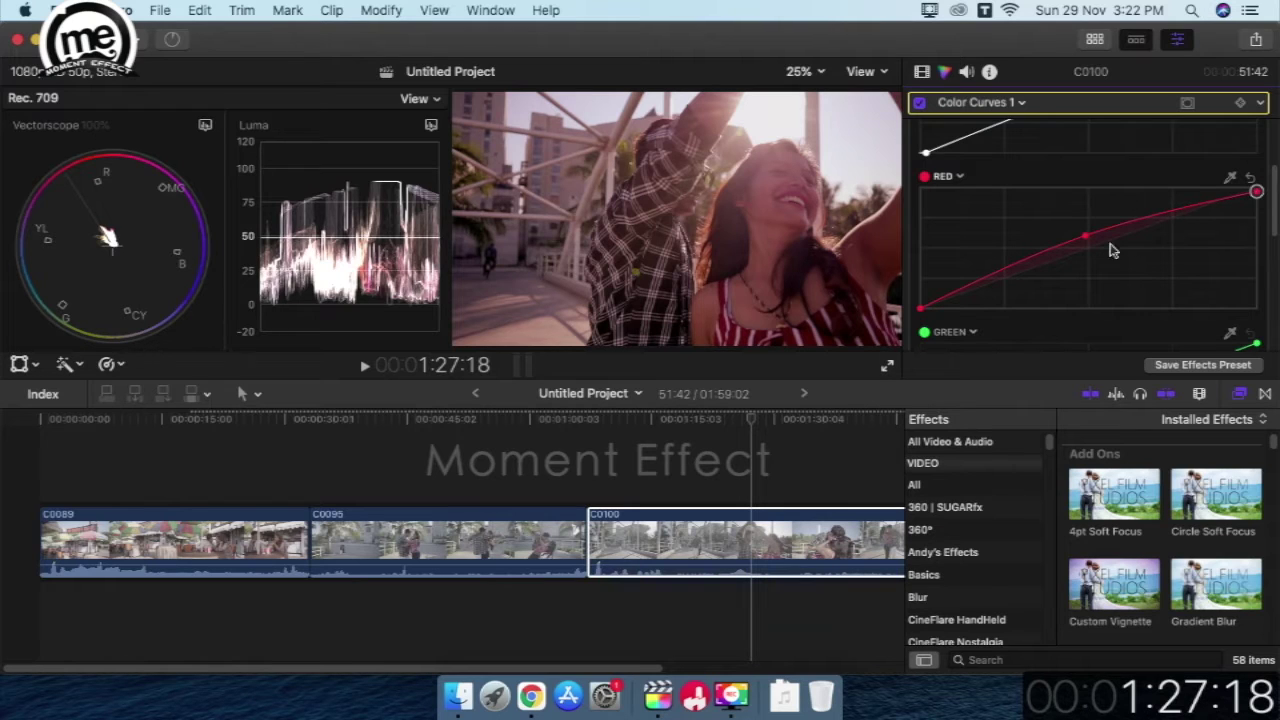
left_click_drag(1087, 238, 1088, 242)
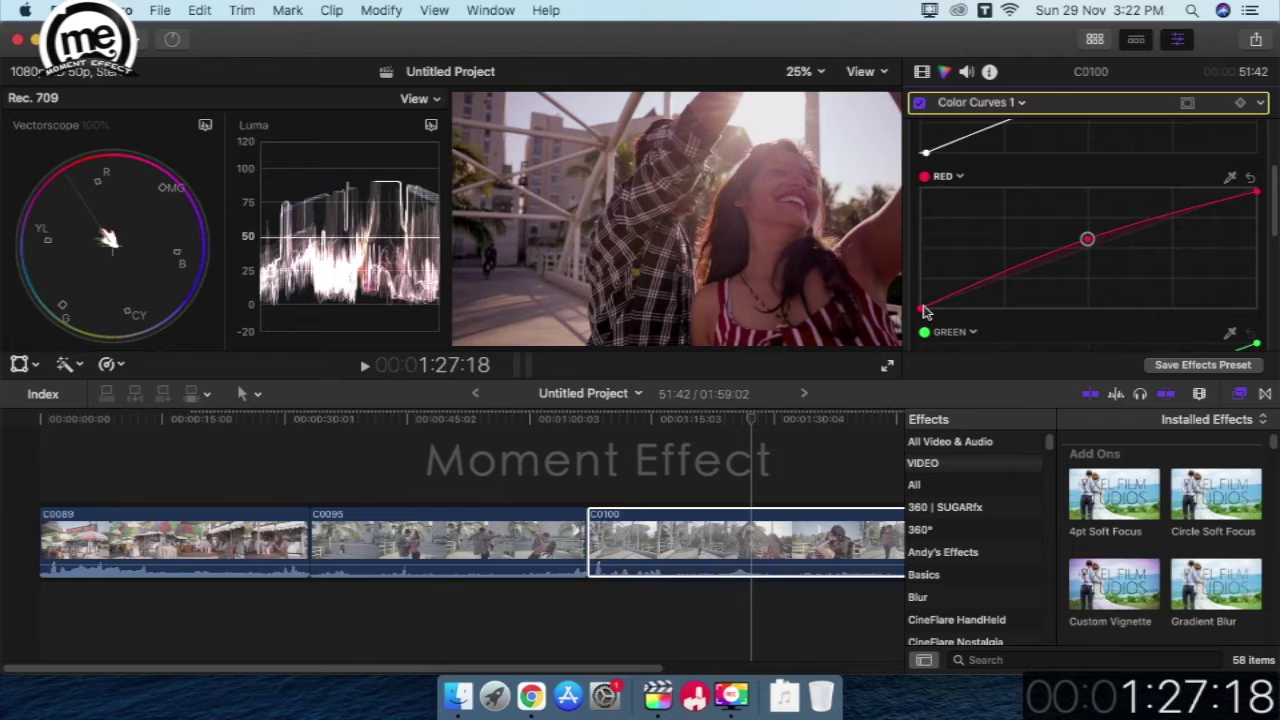
left_click_drag(926, 313, 931, 315)
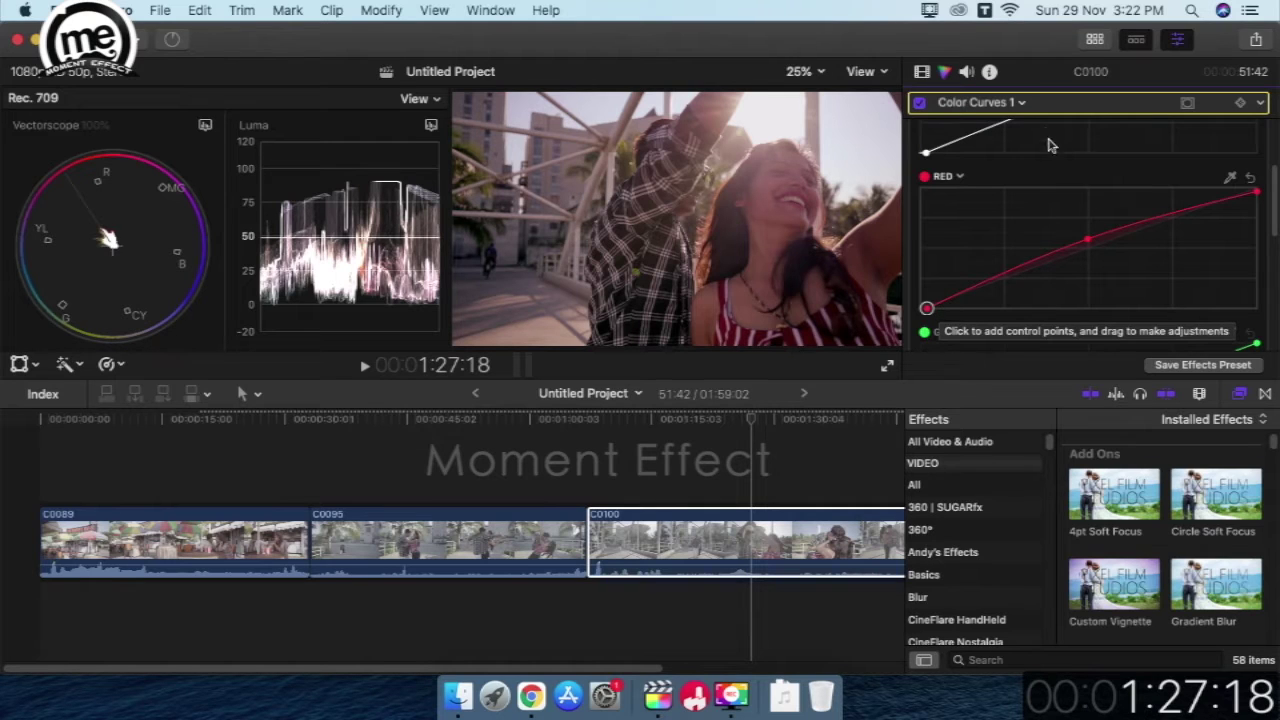
Add a Hue/Saturation Curves correction to C0100 and park the playhead at 1:28:25
left_click(1021, 104)
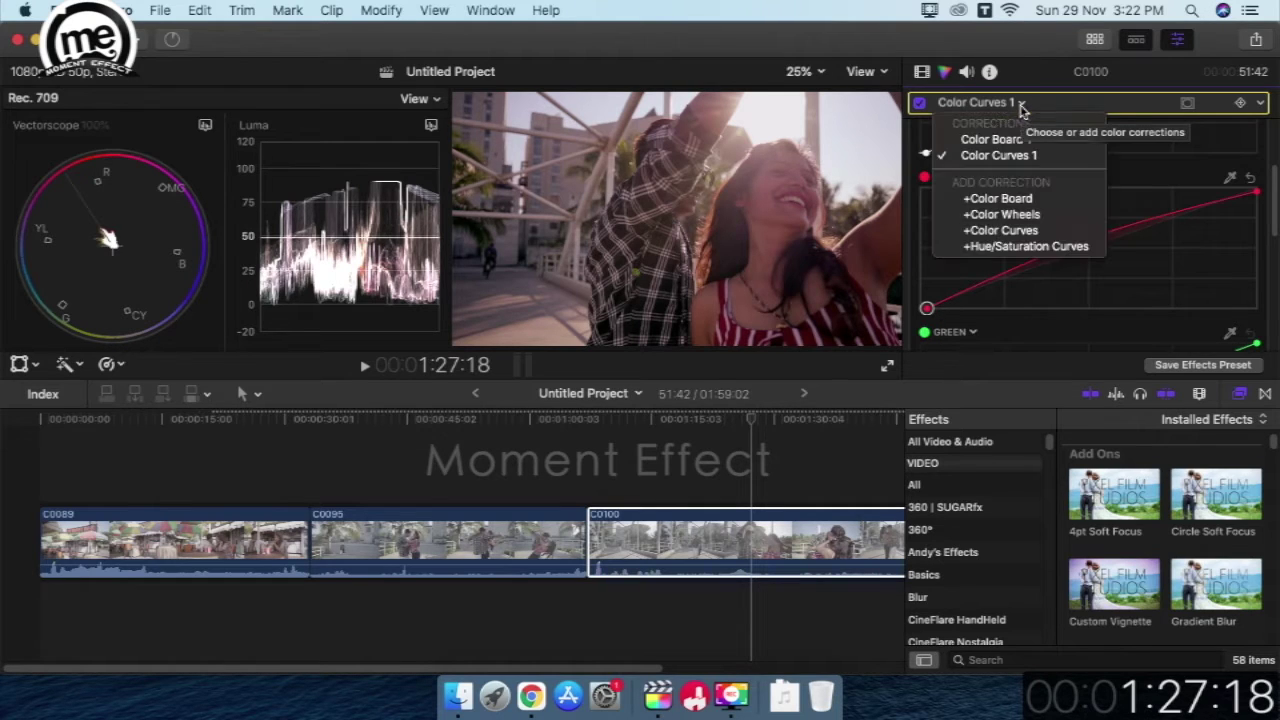
left_click(1008, 248)
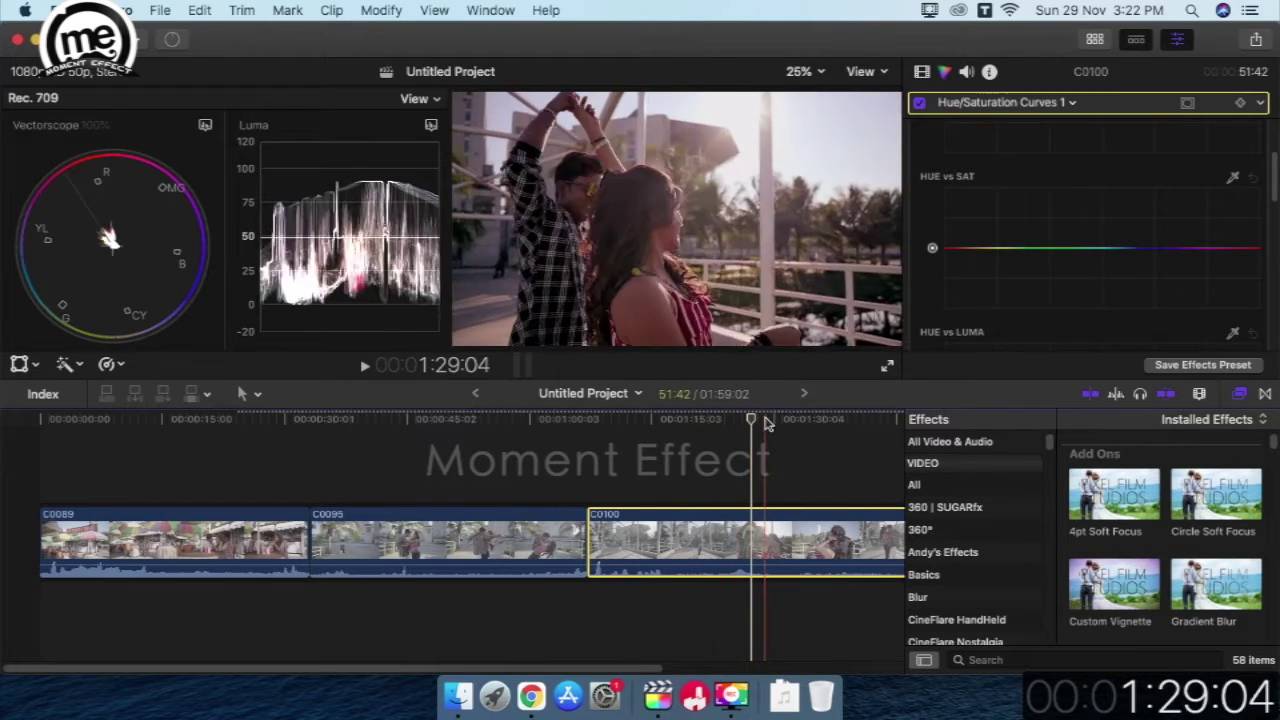
key("s")
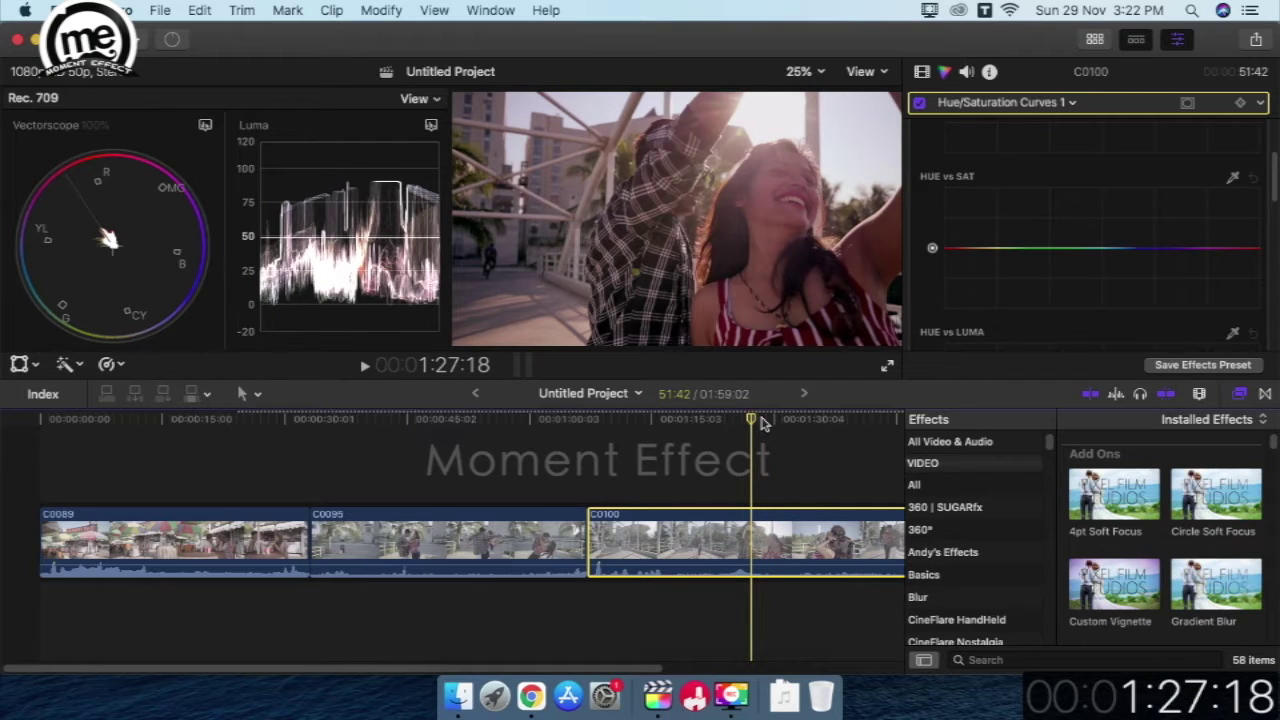
left_click(760, 420)
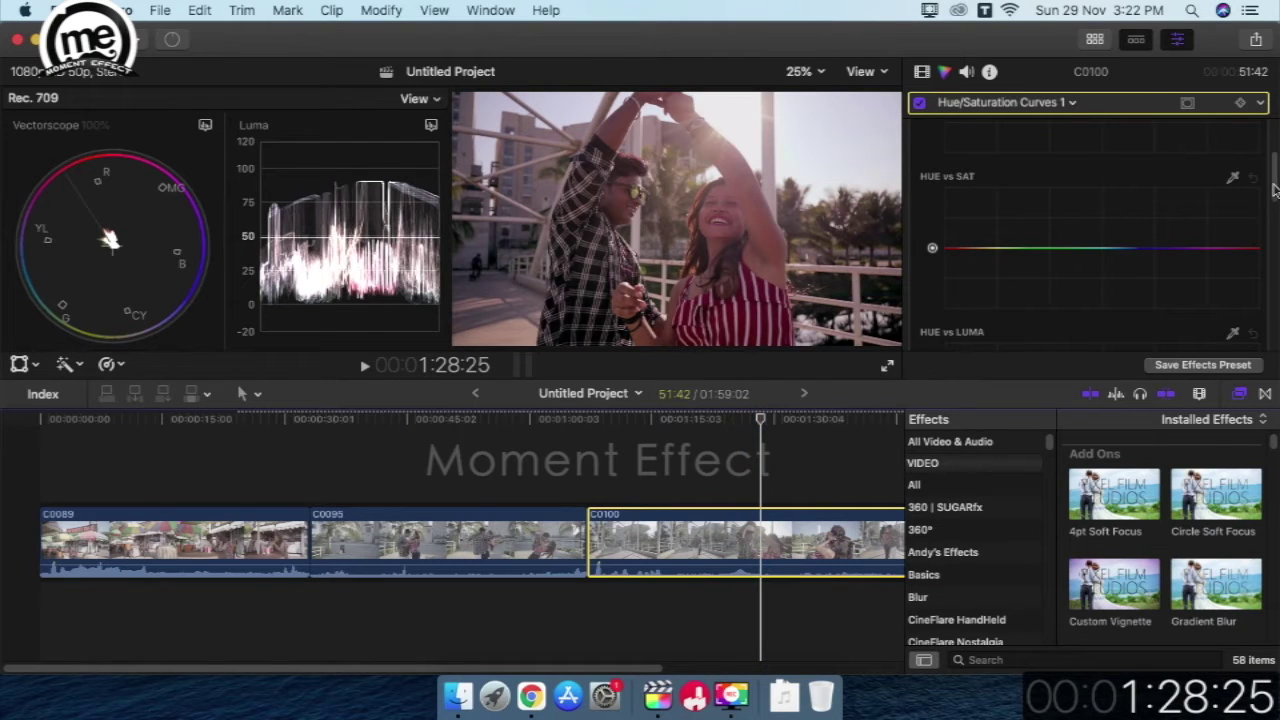
left_click_drag(1275, 190, 1277, 143)
scroll(1220, 230, "down", 5)
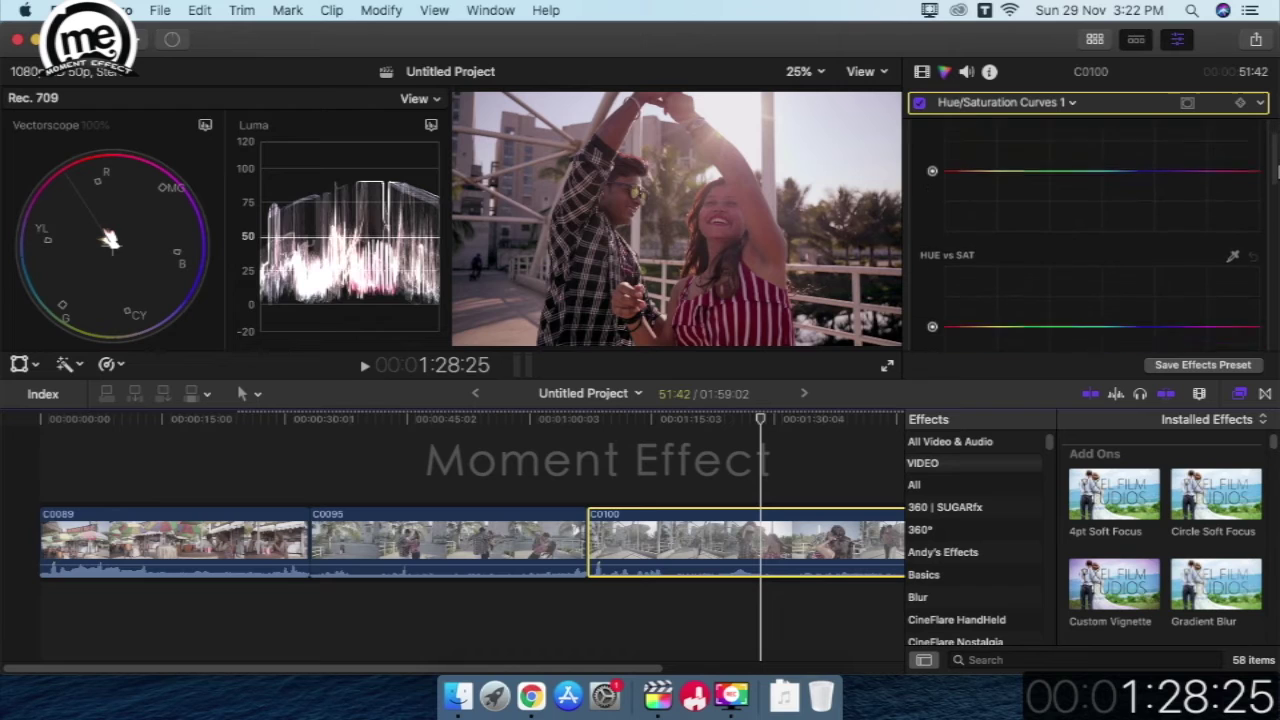
Sample red tones from the frame, raise their Hue vs Sat saturation, and compare the correction on and off
left_click(1233, 245)
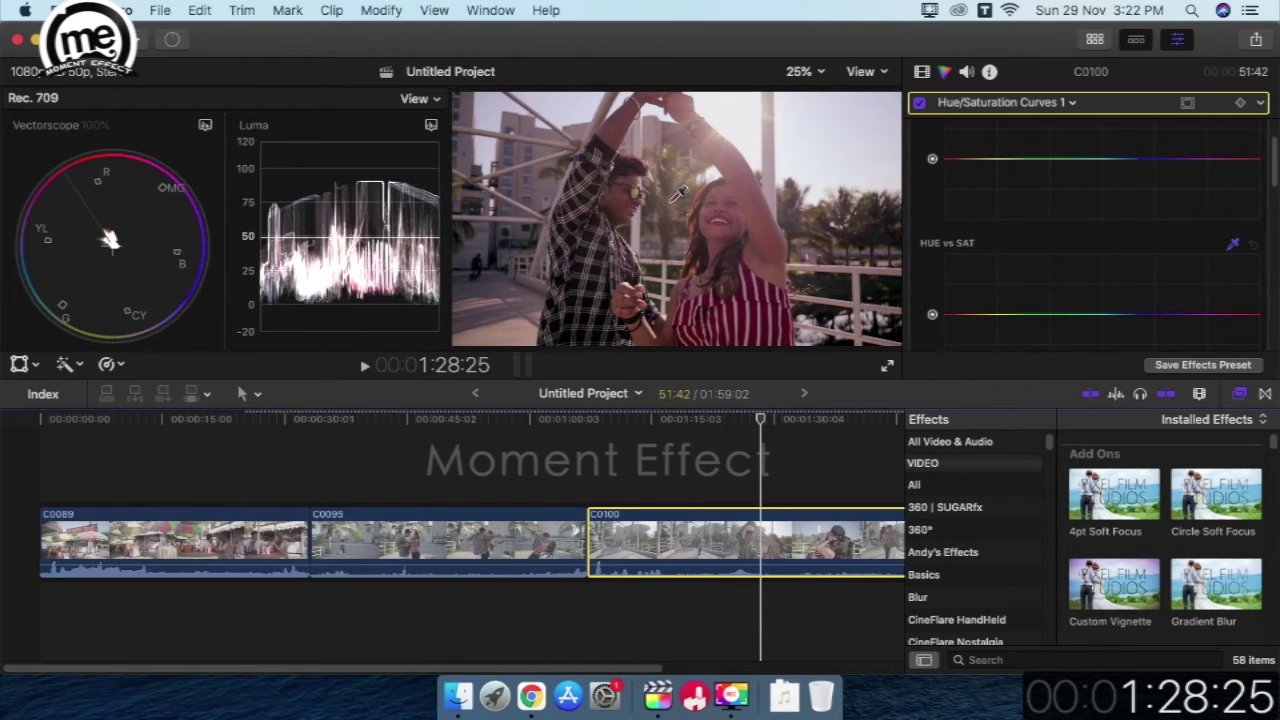
left_click(705, 215)
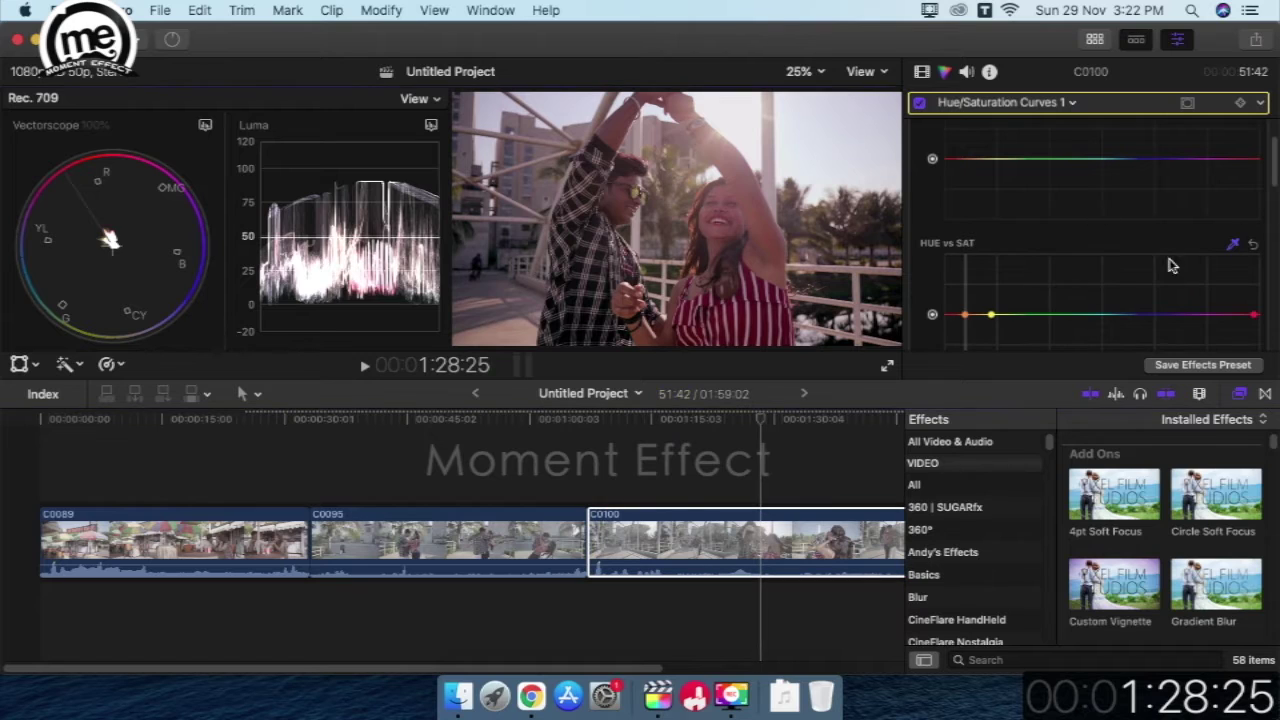
left_click_drag(964, 316, 966, 275)
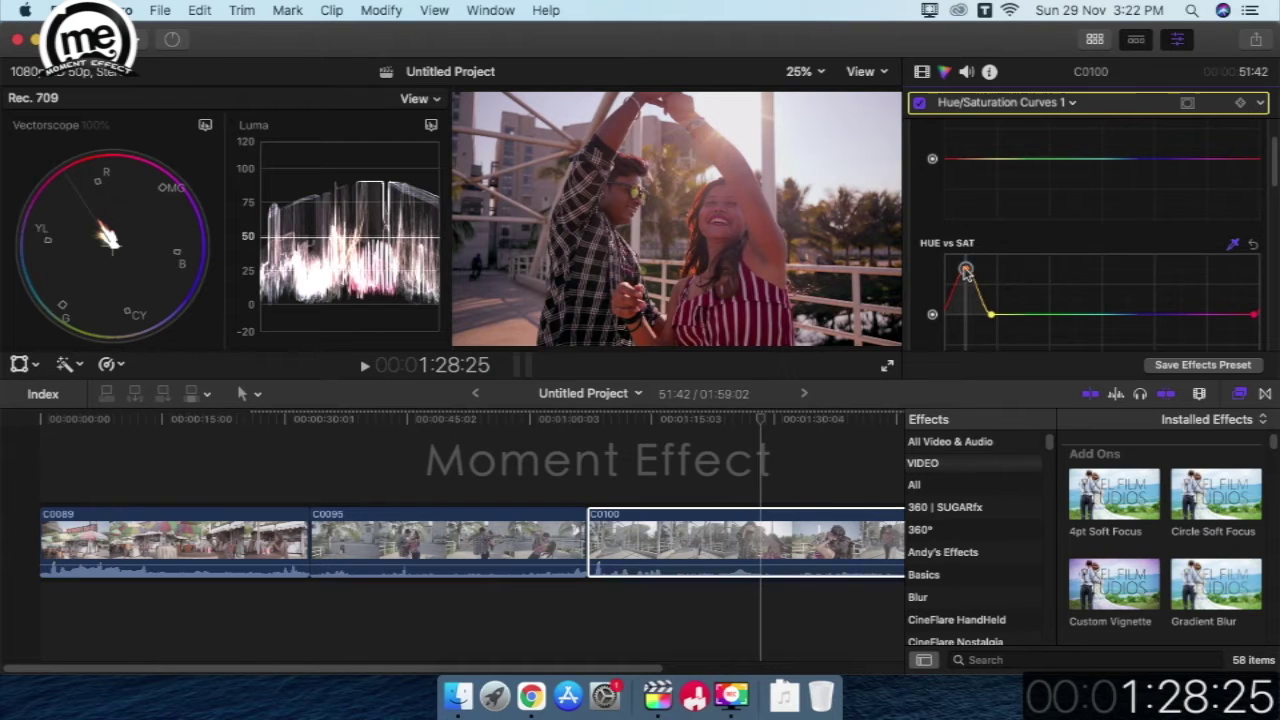
left_click(919, 103)
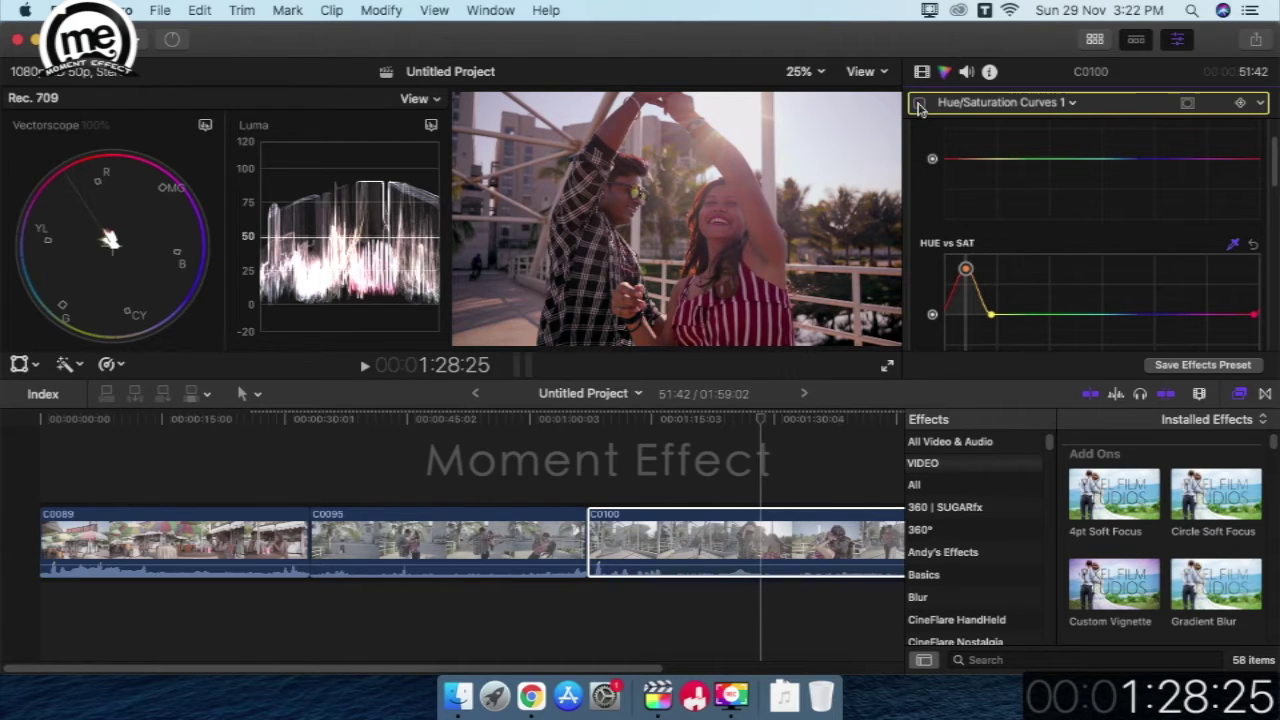
left_click(919, 103)
left_click(919, 103)
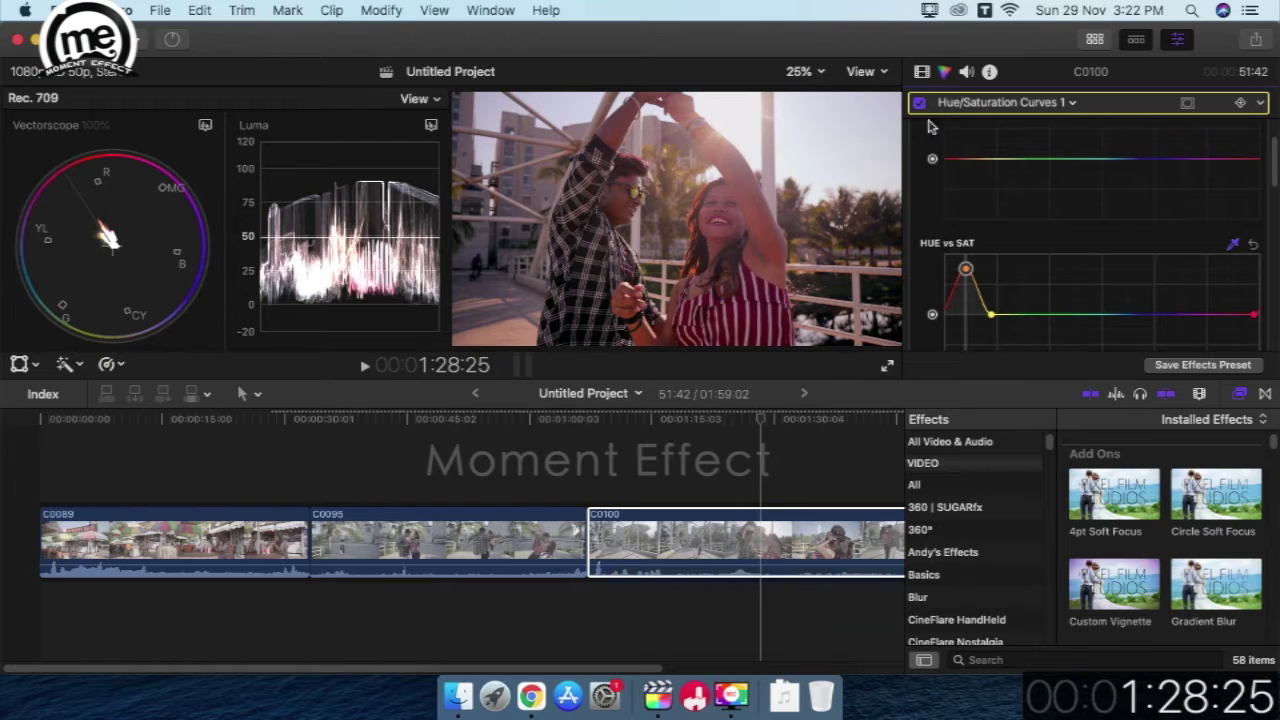
left_click(1071, 105)
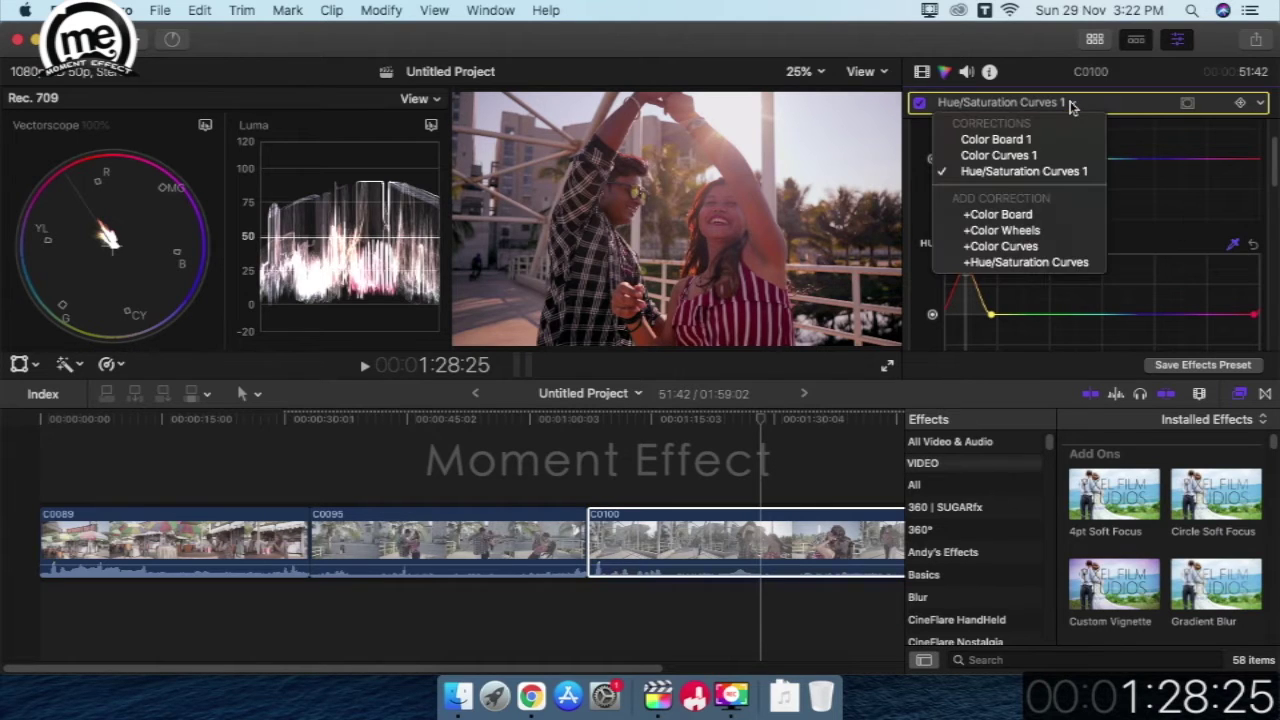
Add another Hue/Saturation Curves correction boosting saturation of a blue-to-purple hue sampled from the frame
left_click(1008, 266)
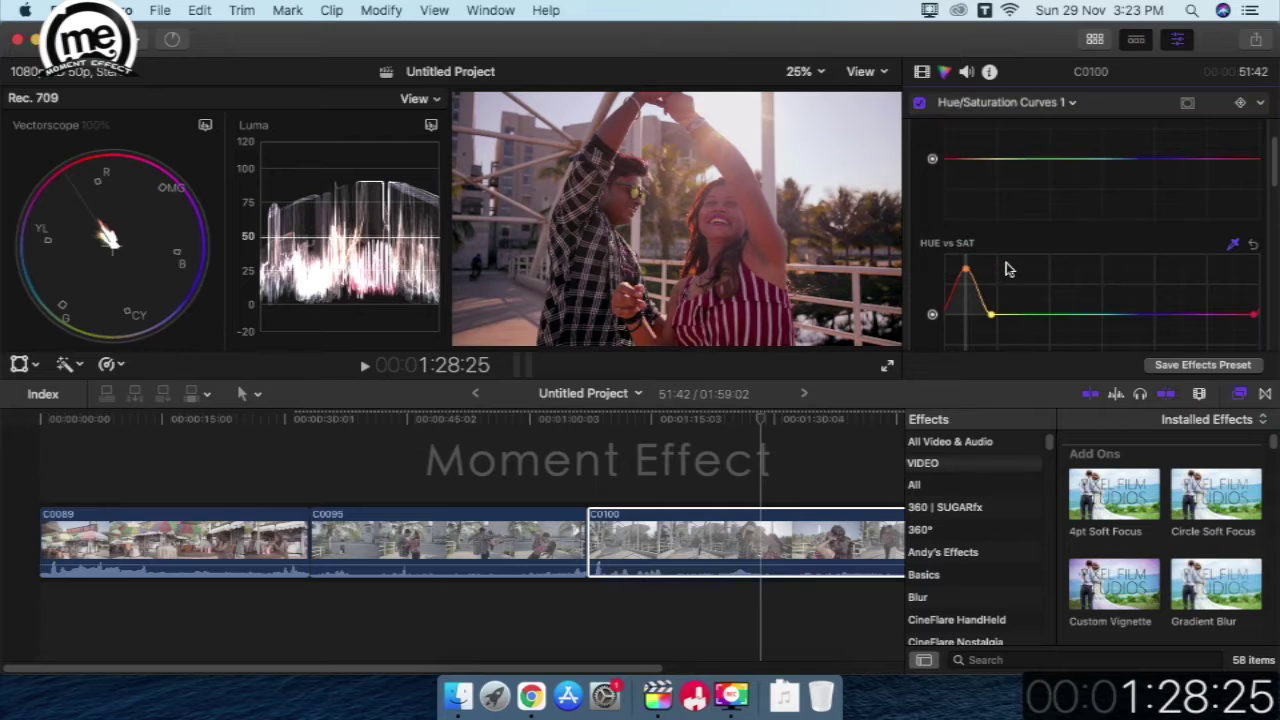
left_click(1233, 245)
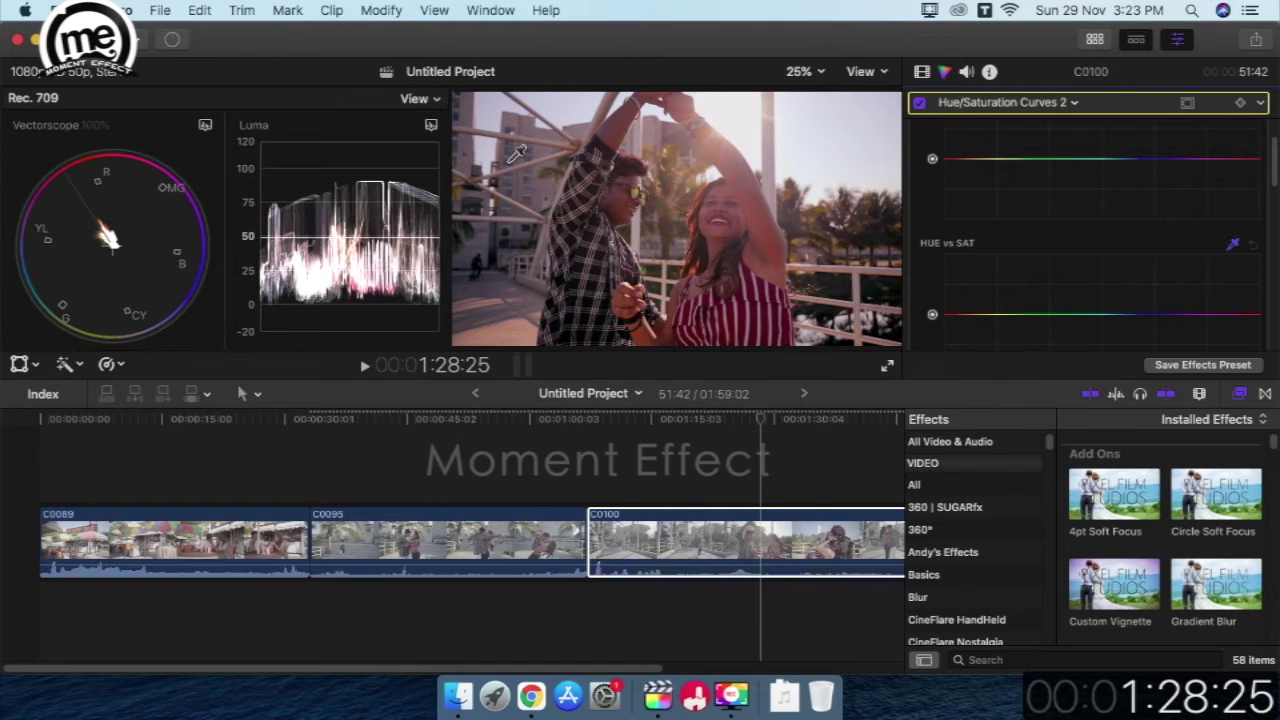
left_click(518, 155)
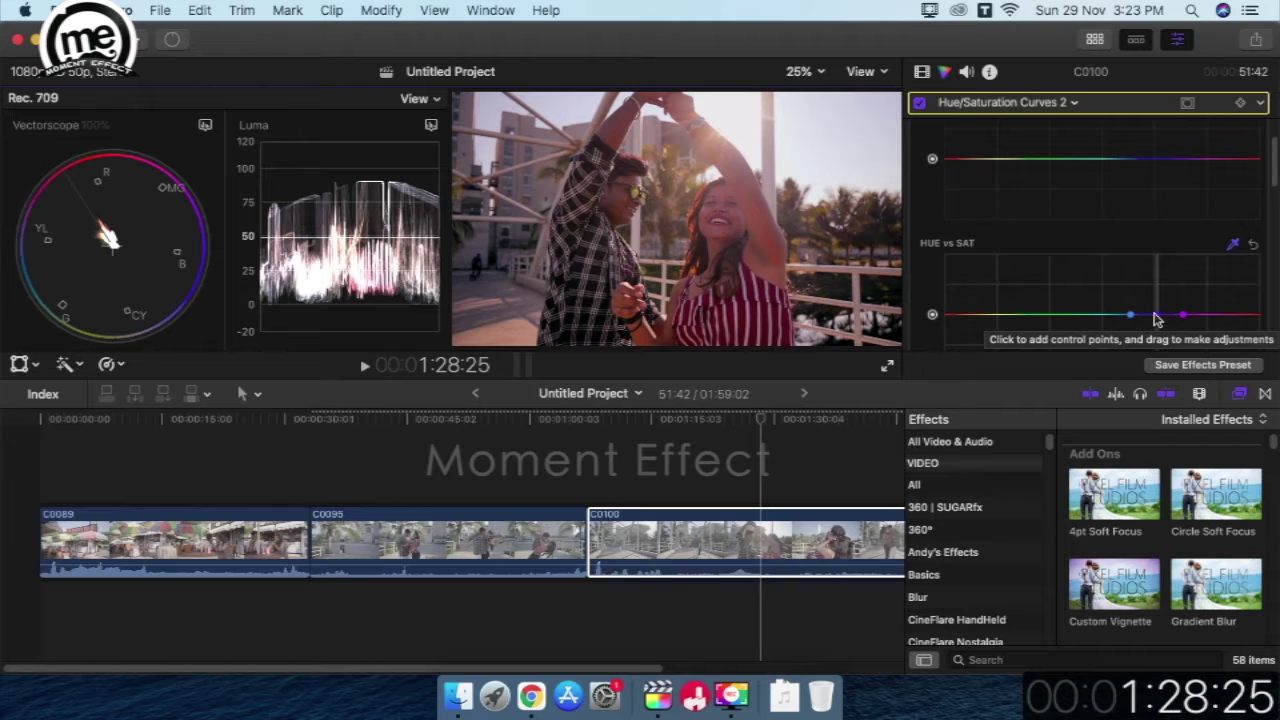
left_click_drag(1157, 316, 1158, 279)
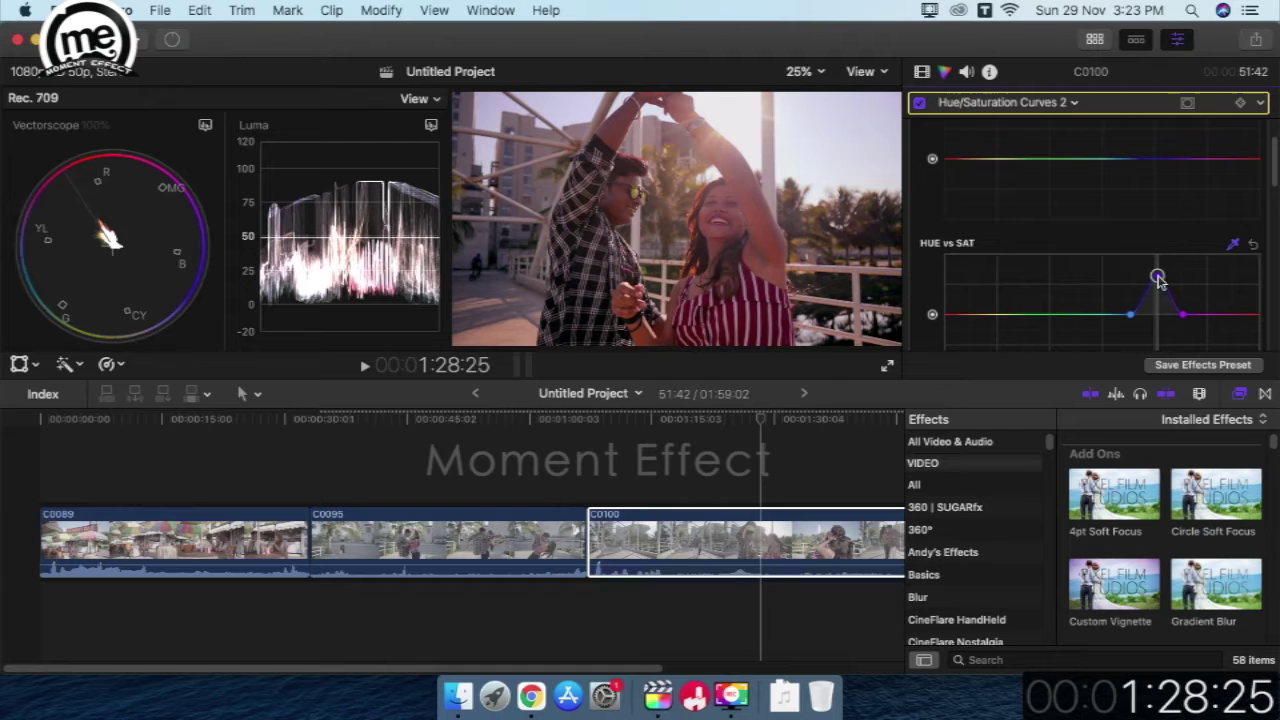
Select clip C0089 and add a Color Curves correction
left_click(276, 545)
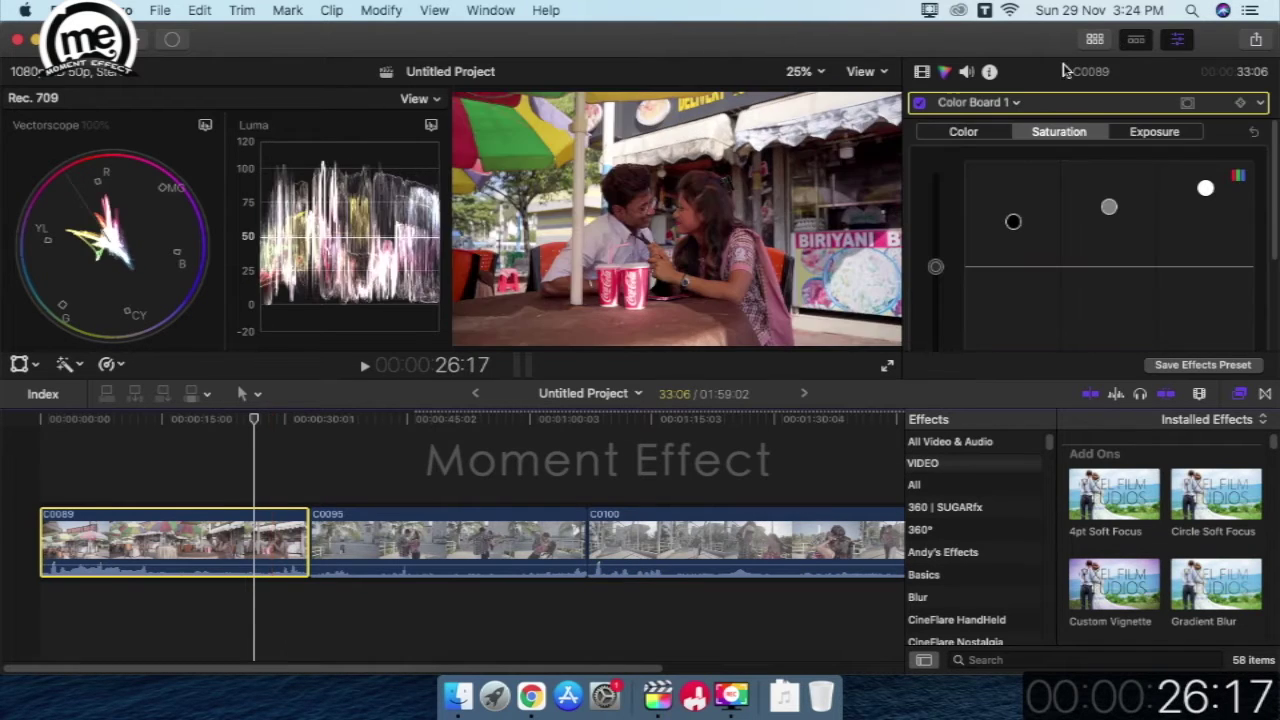
left_click(1015, 103)
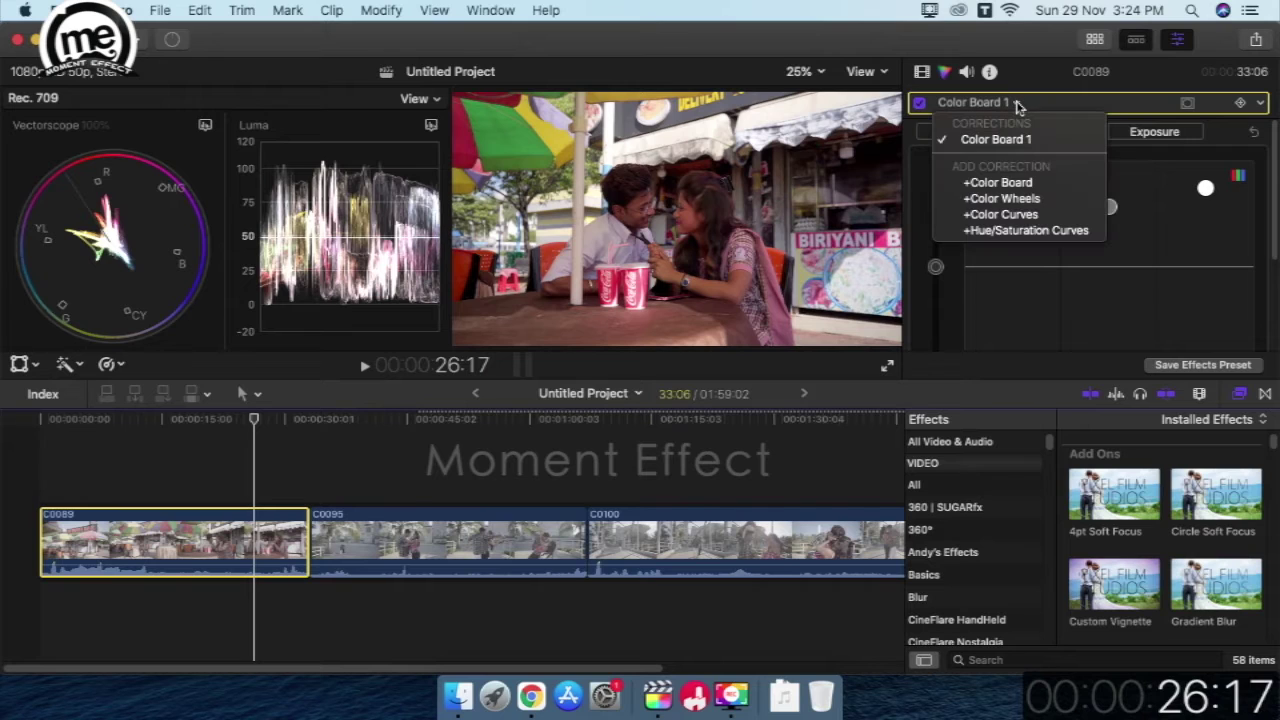
left_click(1012, 212)
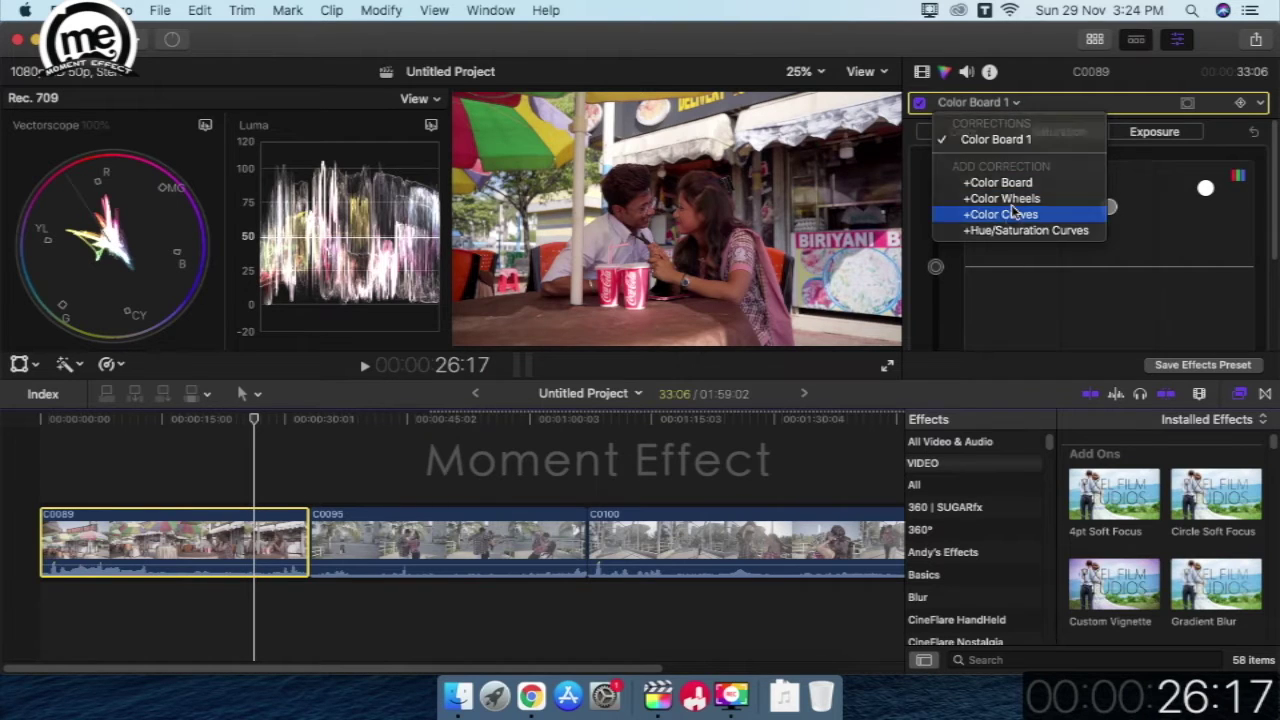
Lift the luma midtones, lower the white point slightly, and push the black point right
left_click(1089, 231)
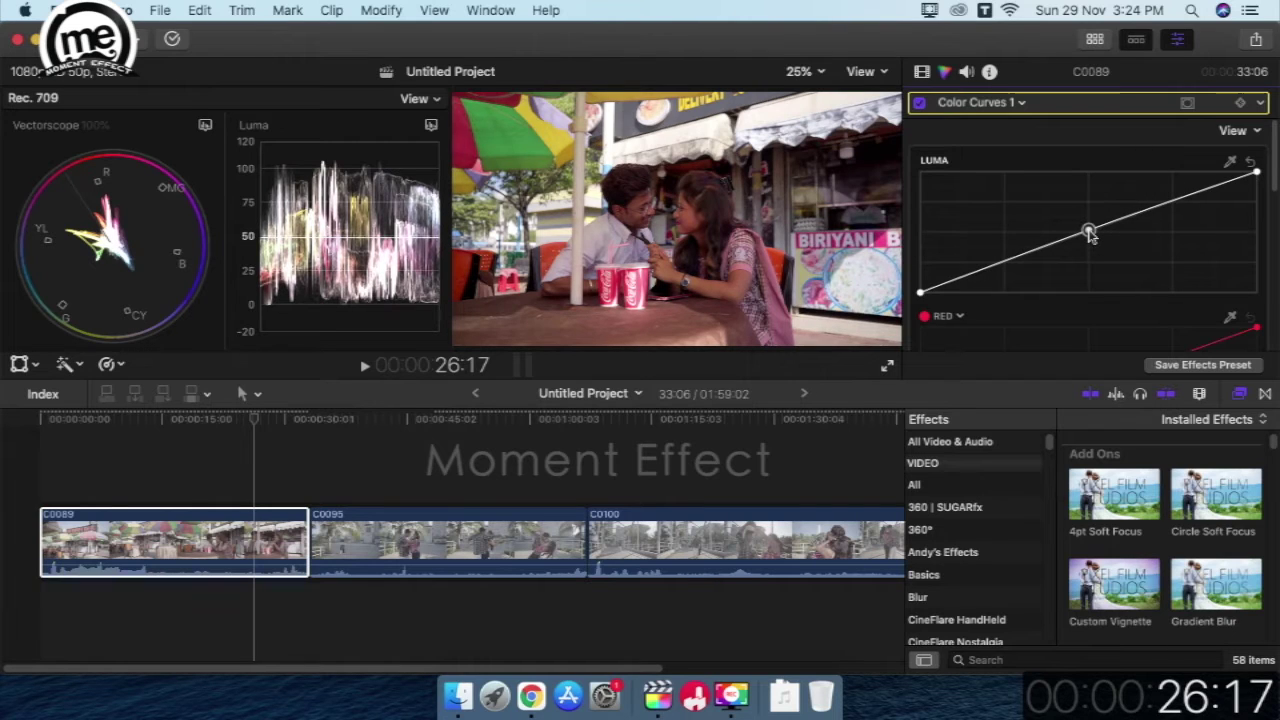
left_click_drag(1089, 231, 1087, 229)
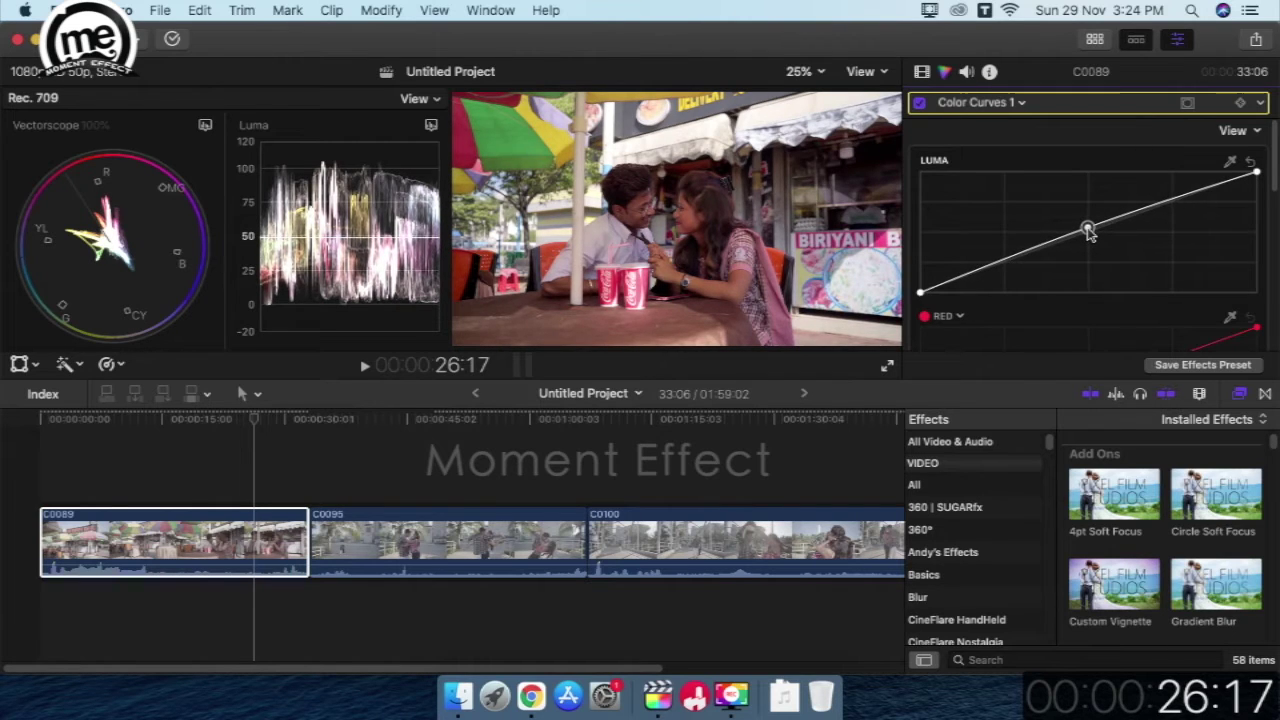
left_click_drag(1257, 174, 1259, 178)
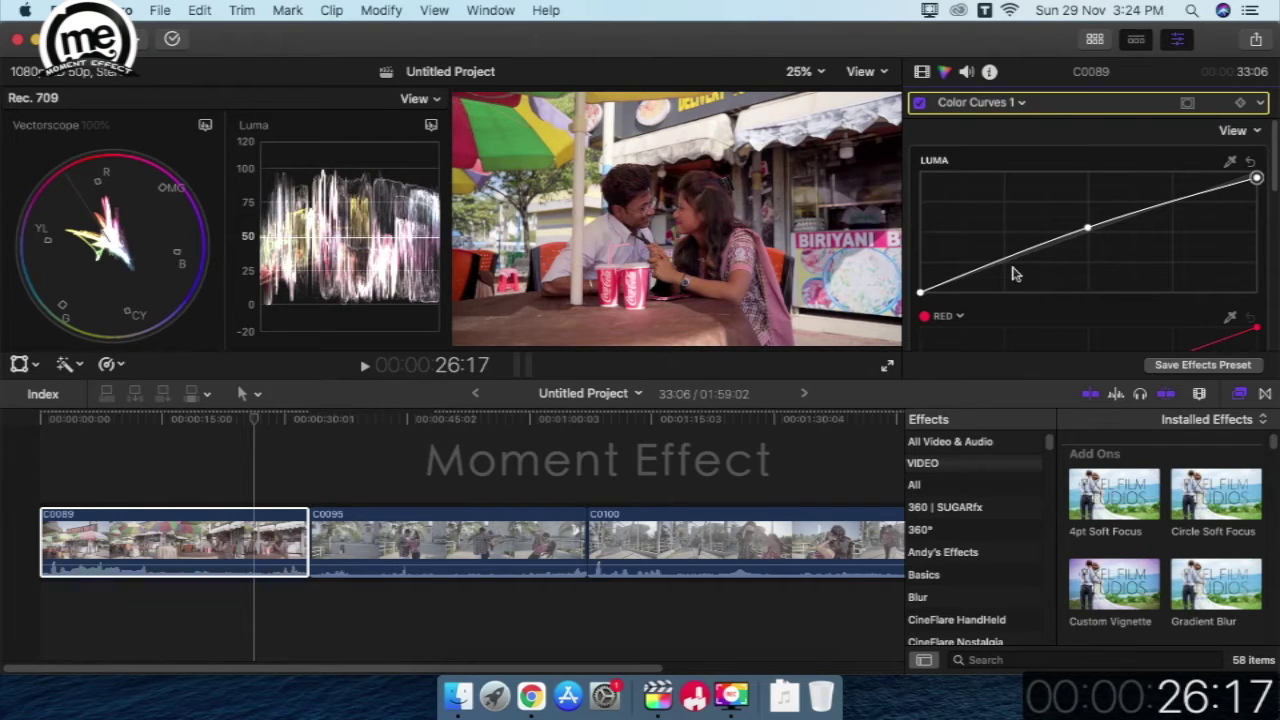
left_click(922, 292)
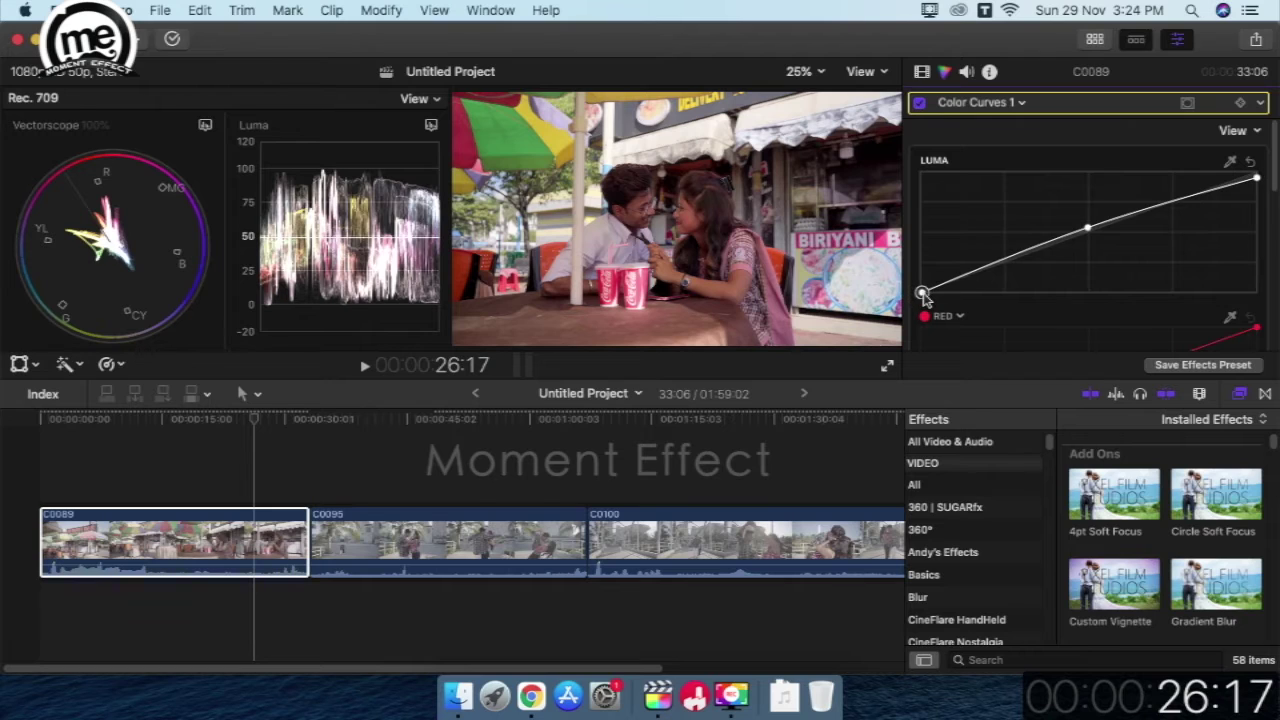
left_click_drag(922, 294, 925, 297)
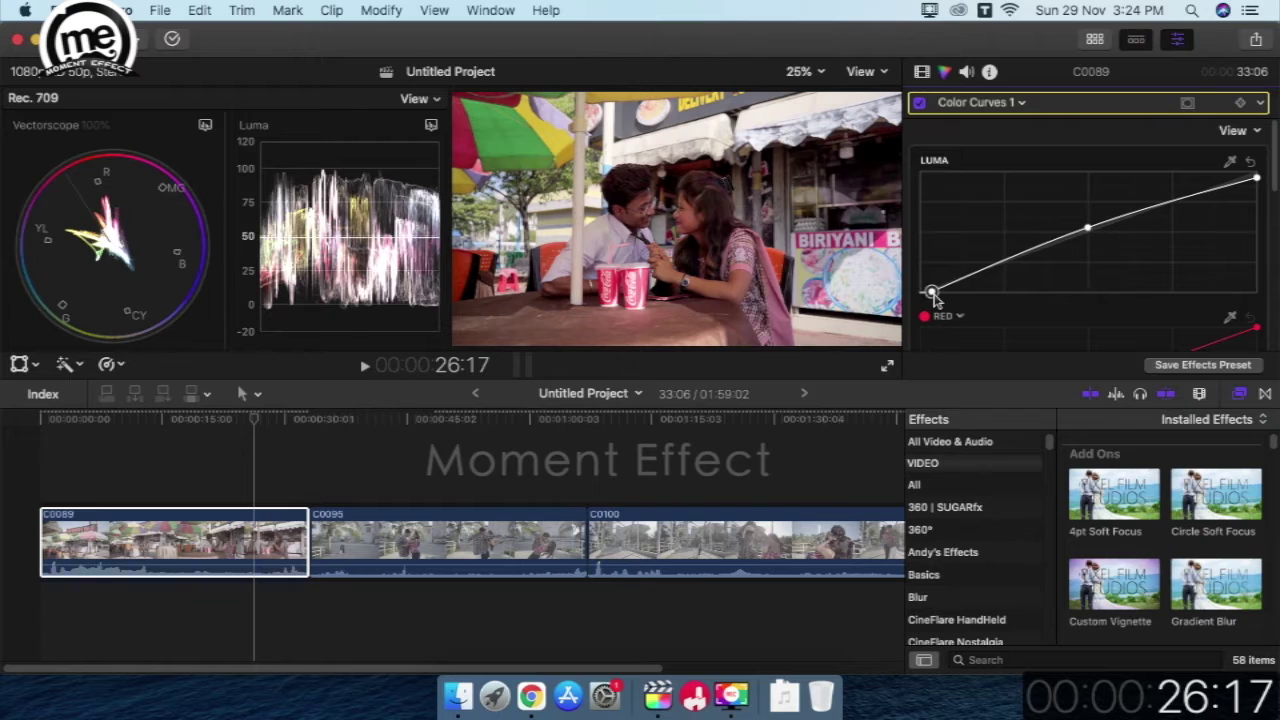
left_click_drag(929, 293, 931, 296)
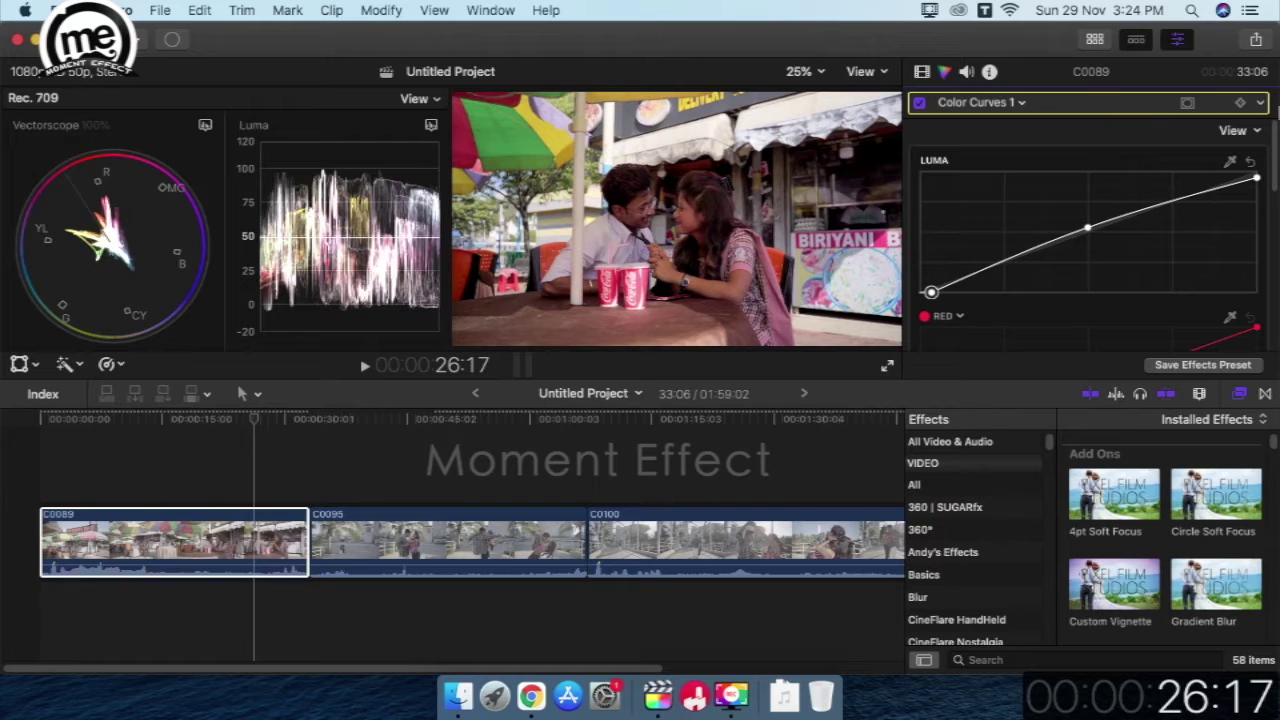
left_click_drag(1275, 133, 1270, 173)
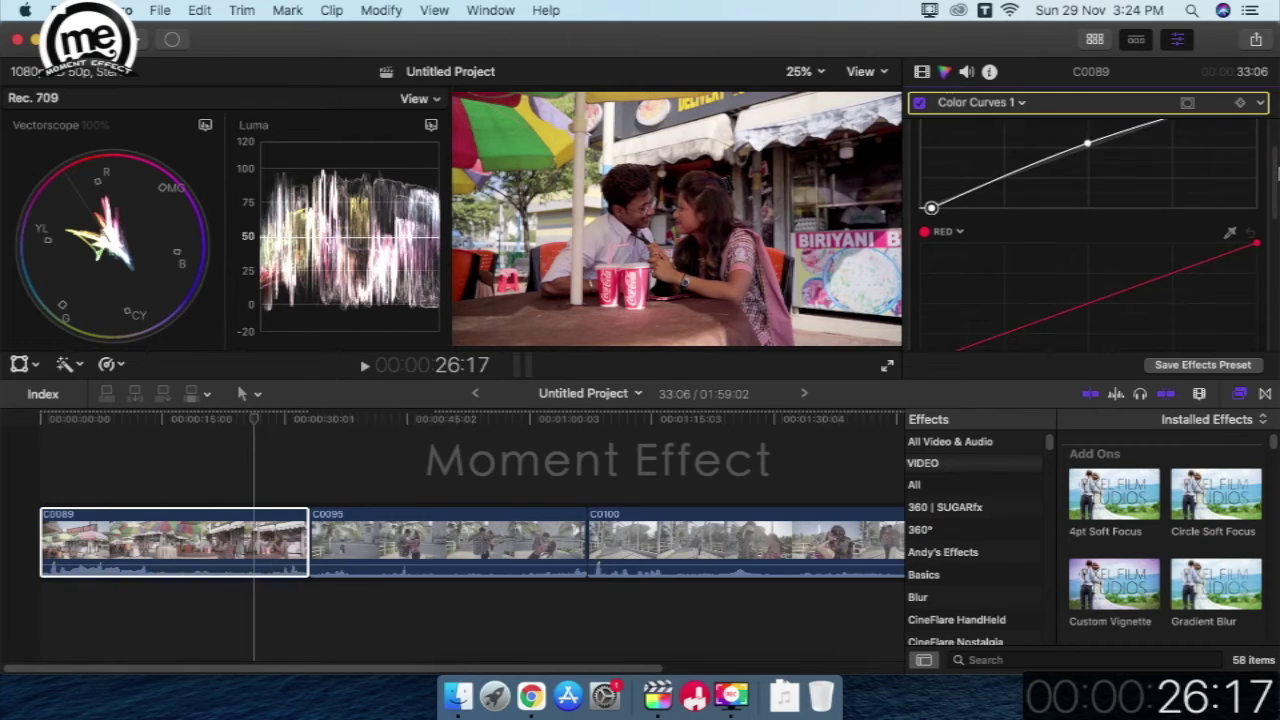
Add a midpoint to the Red curve and nudge its black point slightly right
left_click(1088, 286)
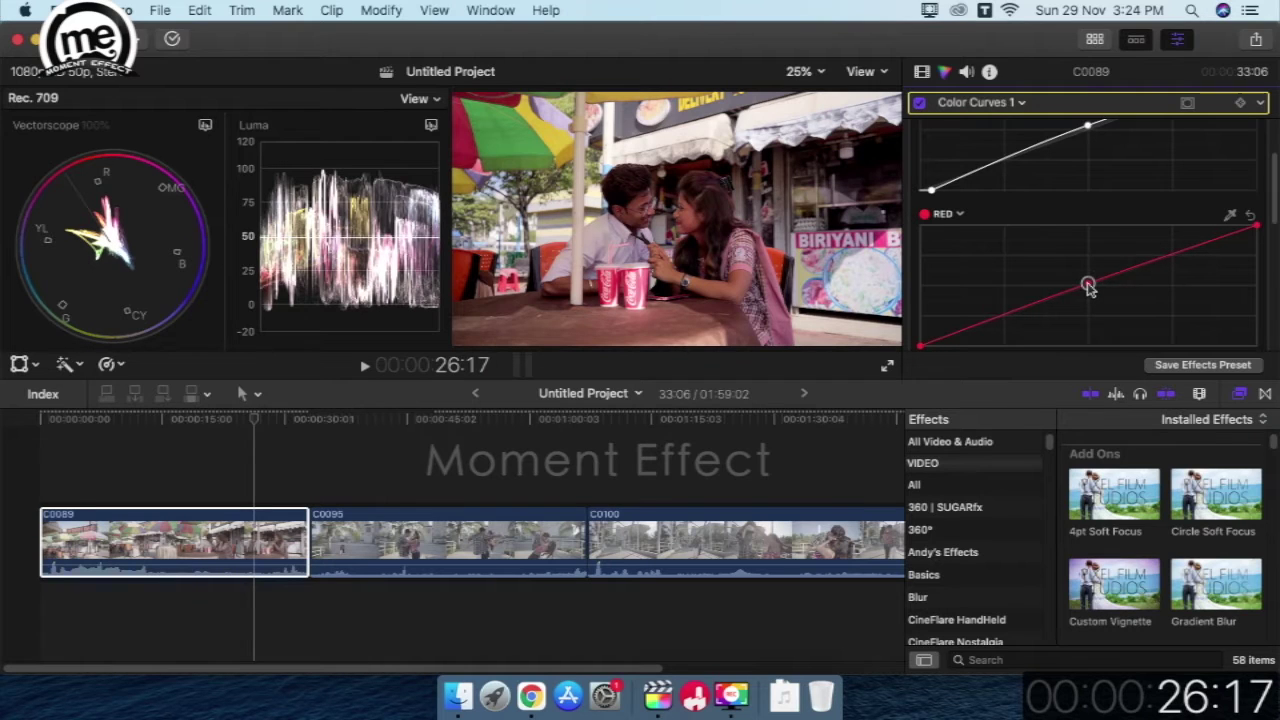
left_click(1257, 228)
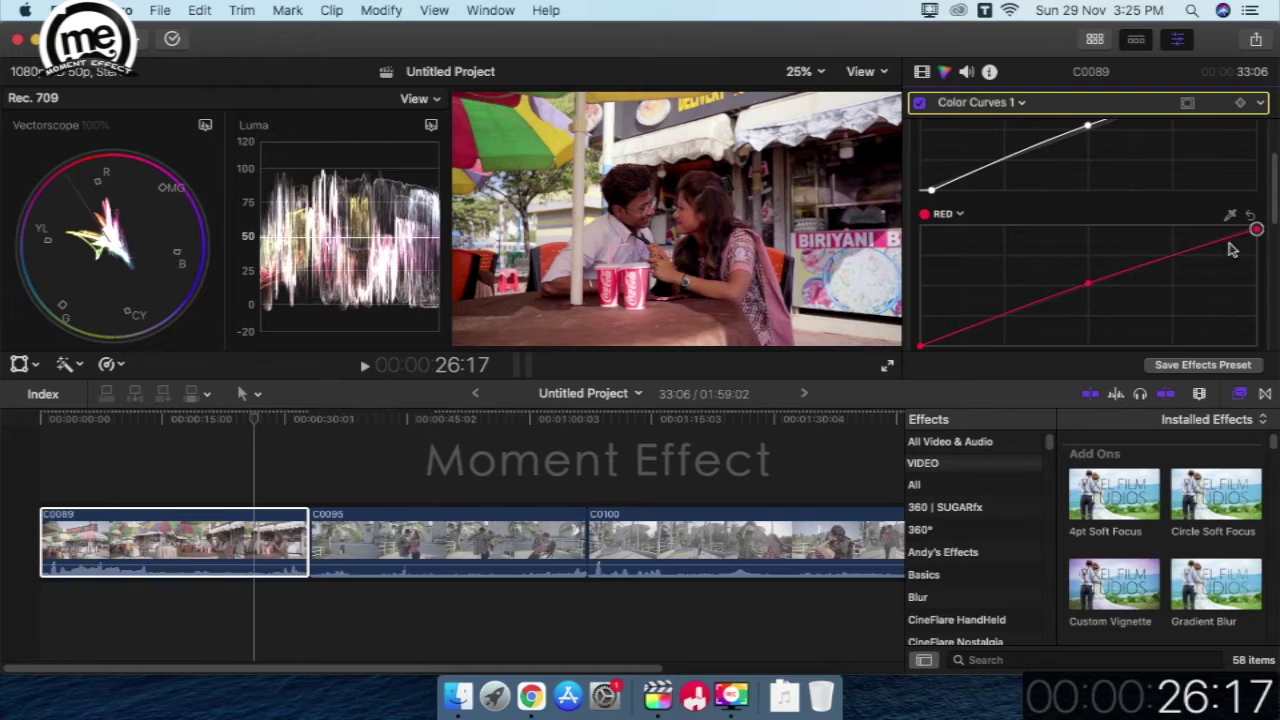
left_click(921, 346)
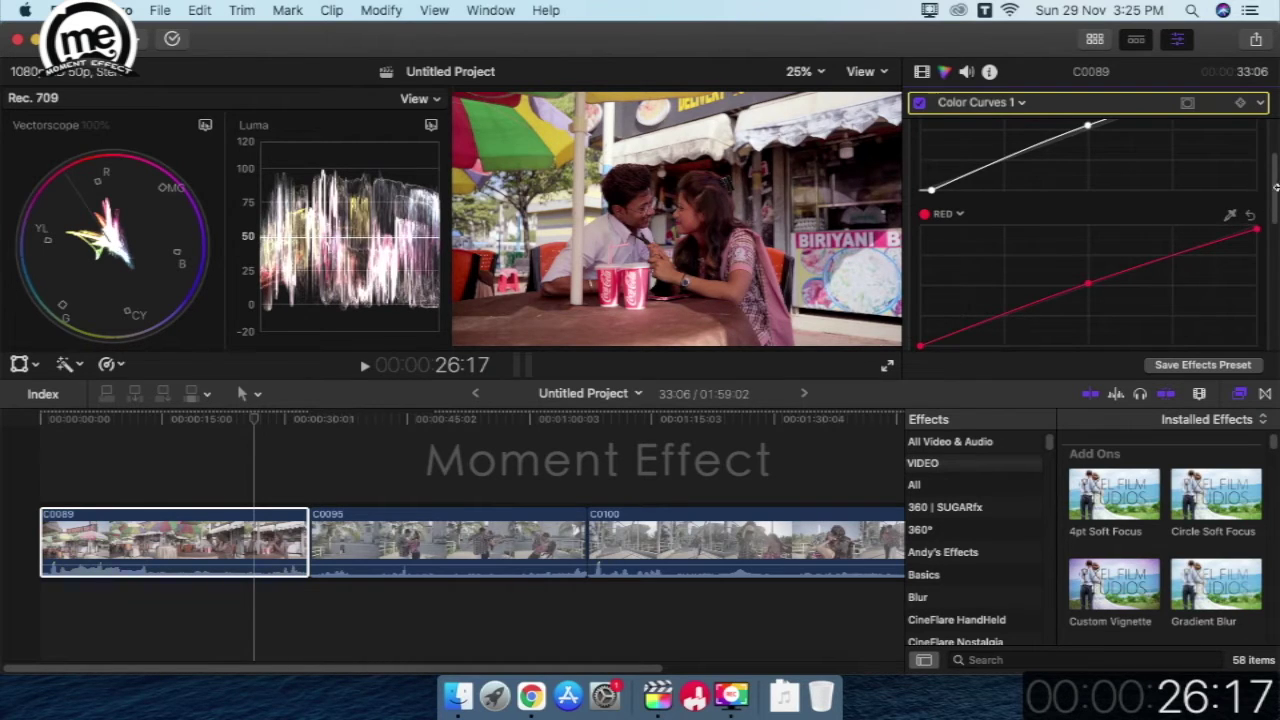
scroll(1275, 208, "down", 2)
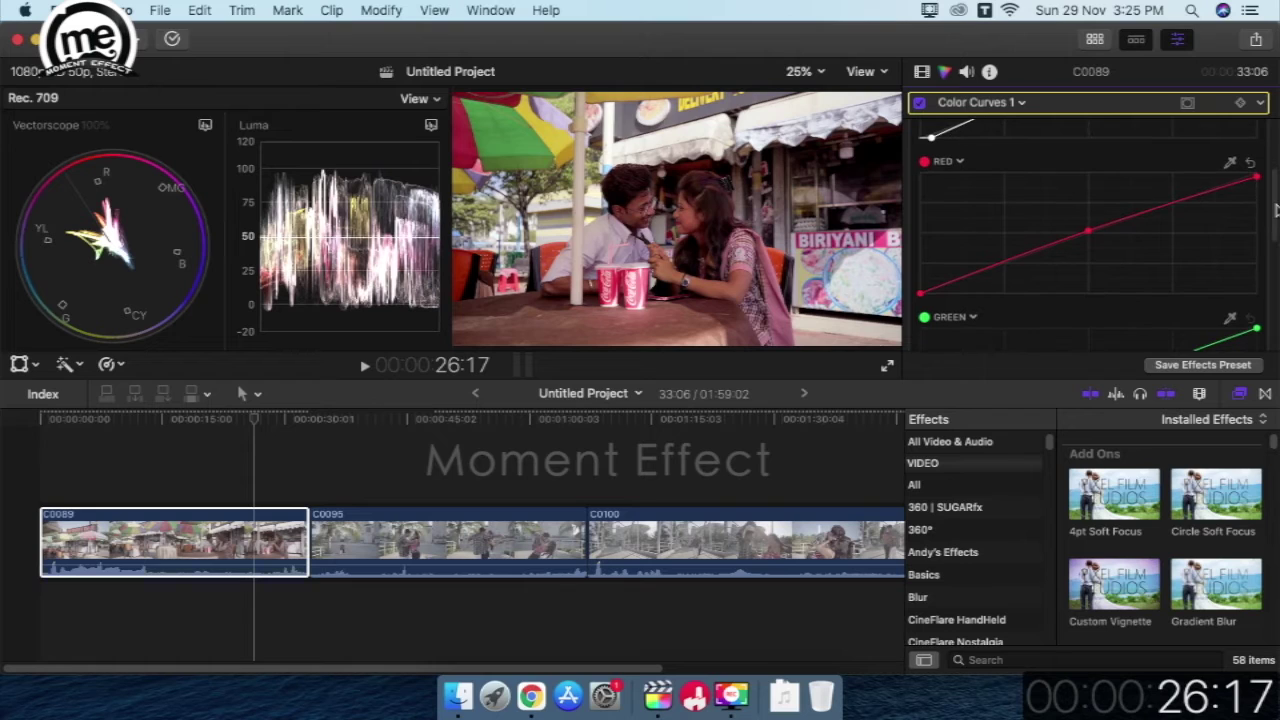
left_click(921, 295)
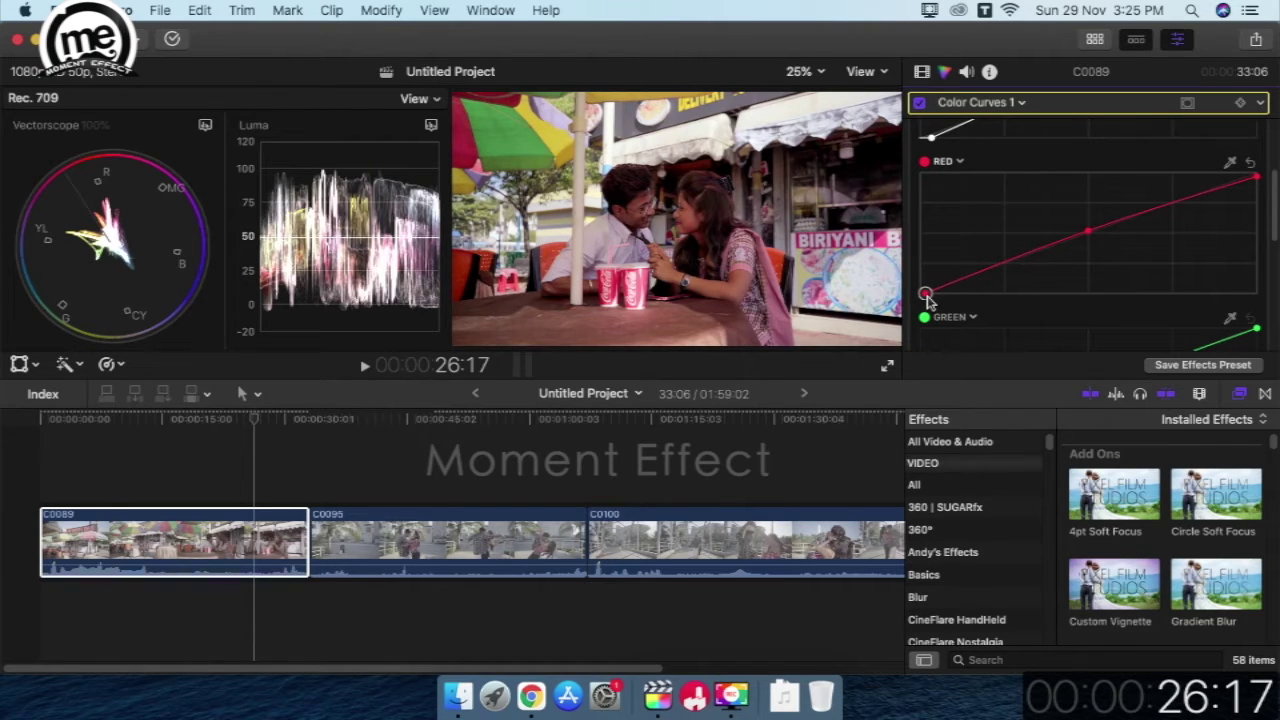
left_click_drag(927, 296, 930, 297)
left_click(1021, 103)
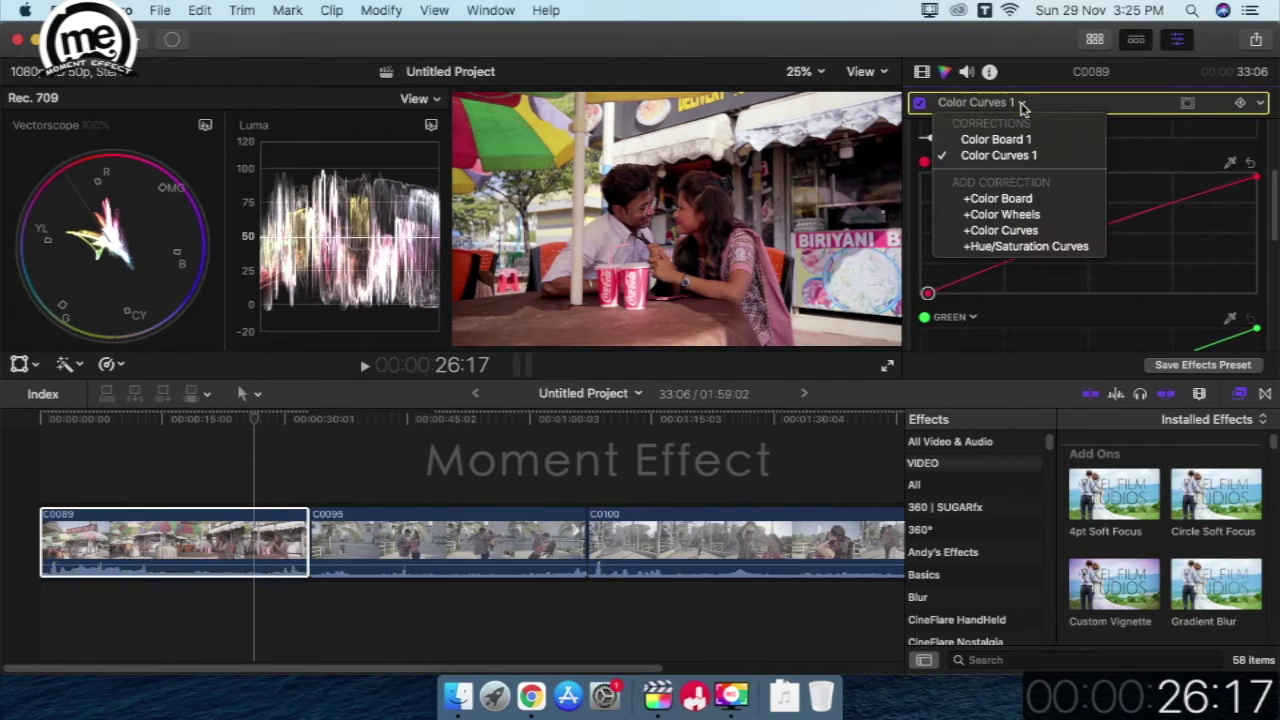
Add a Hue/Saturation Curves correction to C0089 boosting saturation of reddish hues sampled from the frame
left_click(1025, 246)
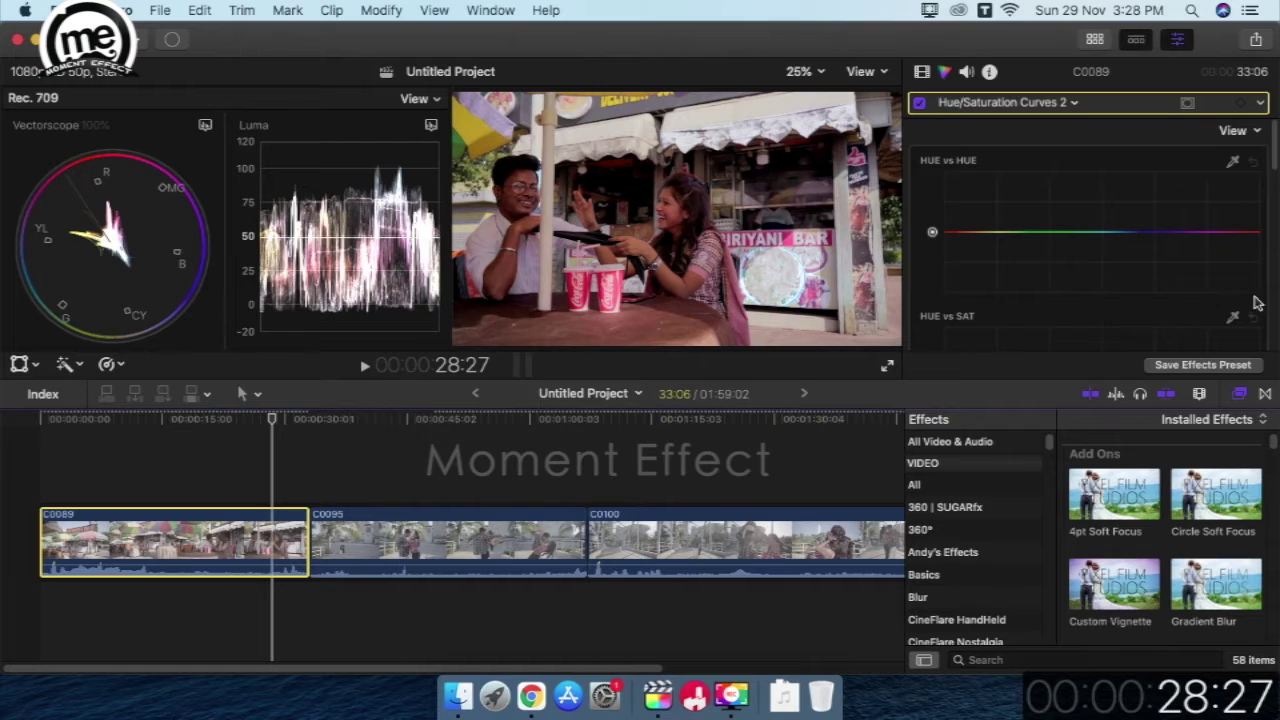
left_click(1233, 318)
left_click(681, 283)
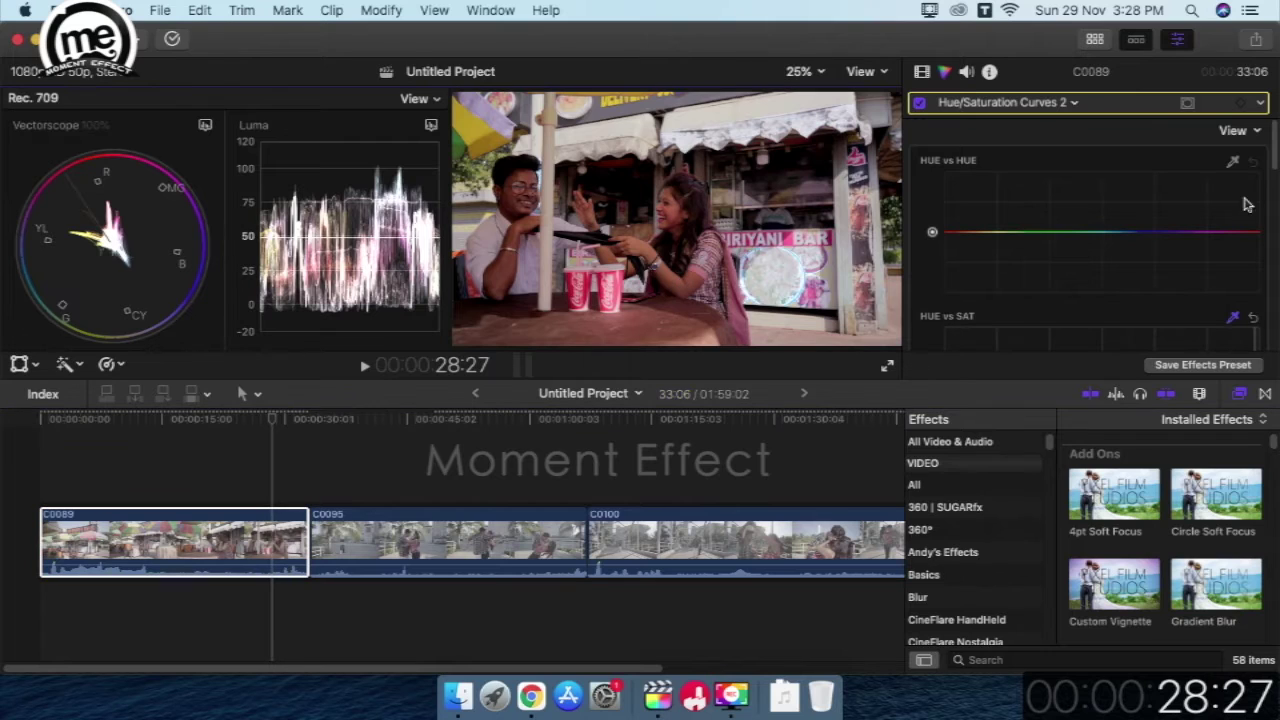
scroll(1275, 165, "down", 3)
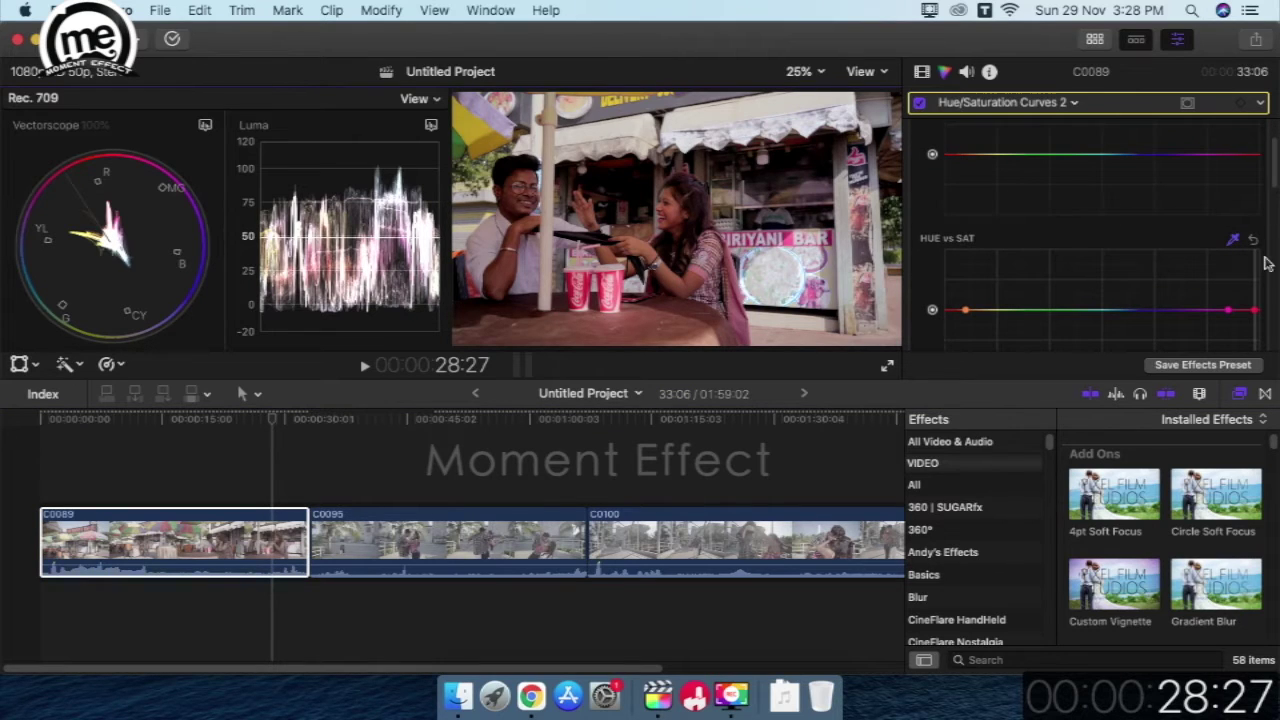
left_click_drag(1256, 311, 1254, 291)
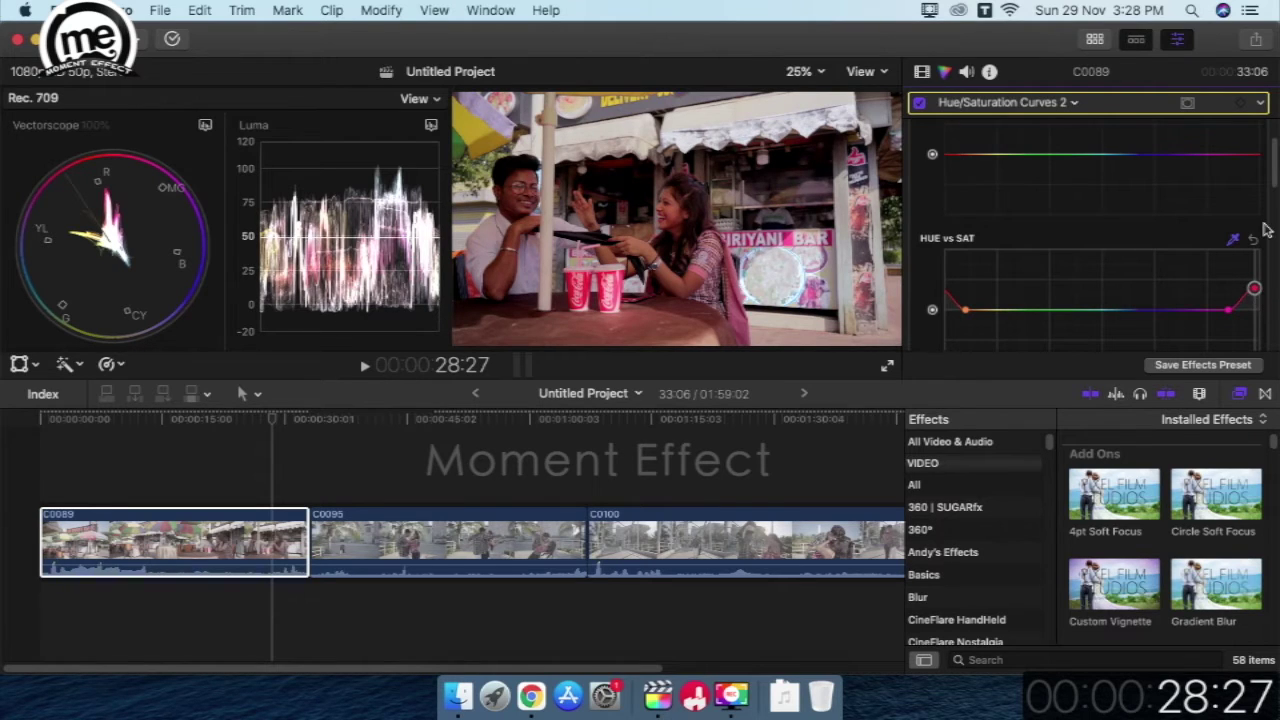
left_click(1074, 102)
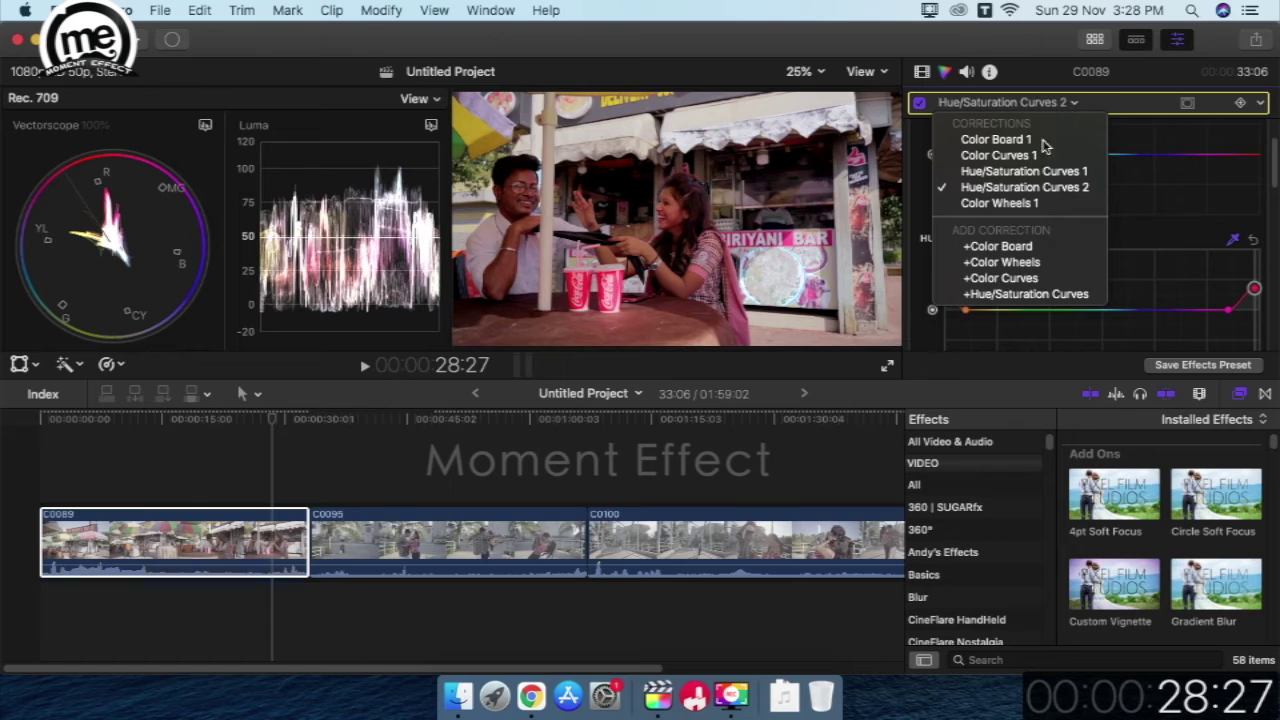
In Color Curves 1, raise the luma white point slightly and nudge the midtone point
left_click(997, 203)
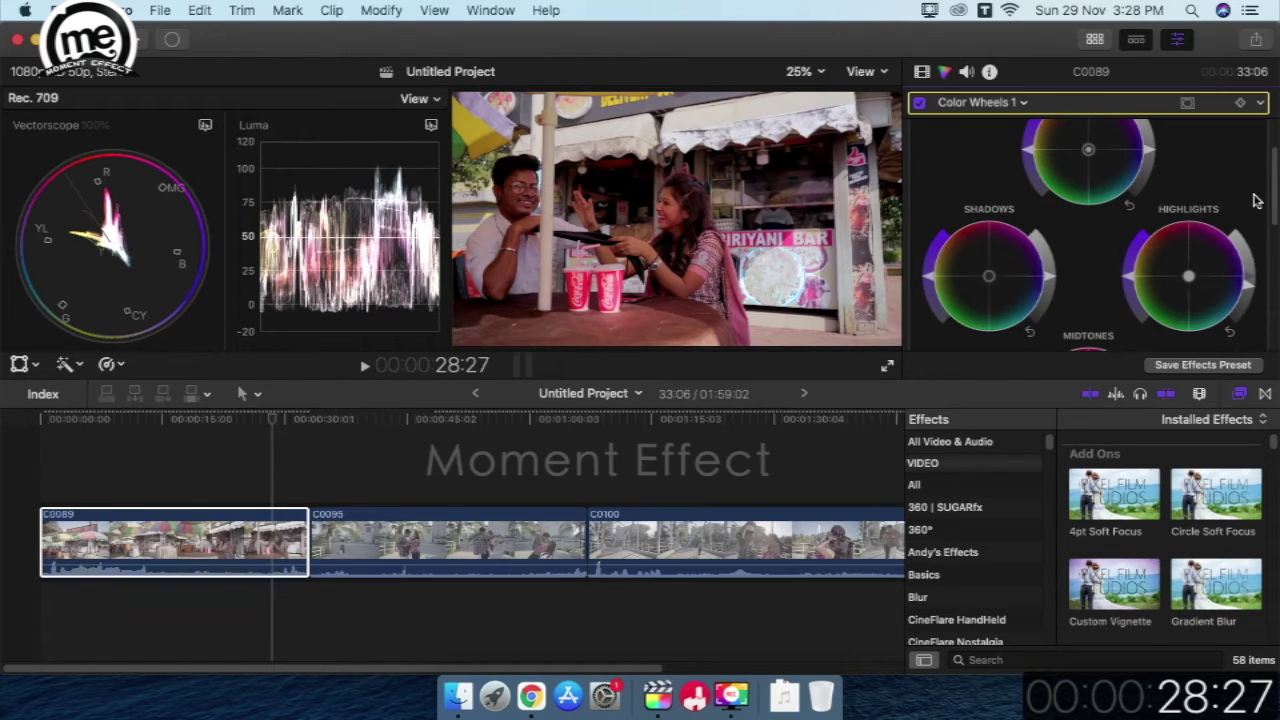
left_click(1019, 105)
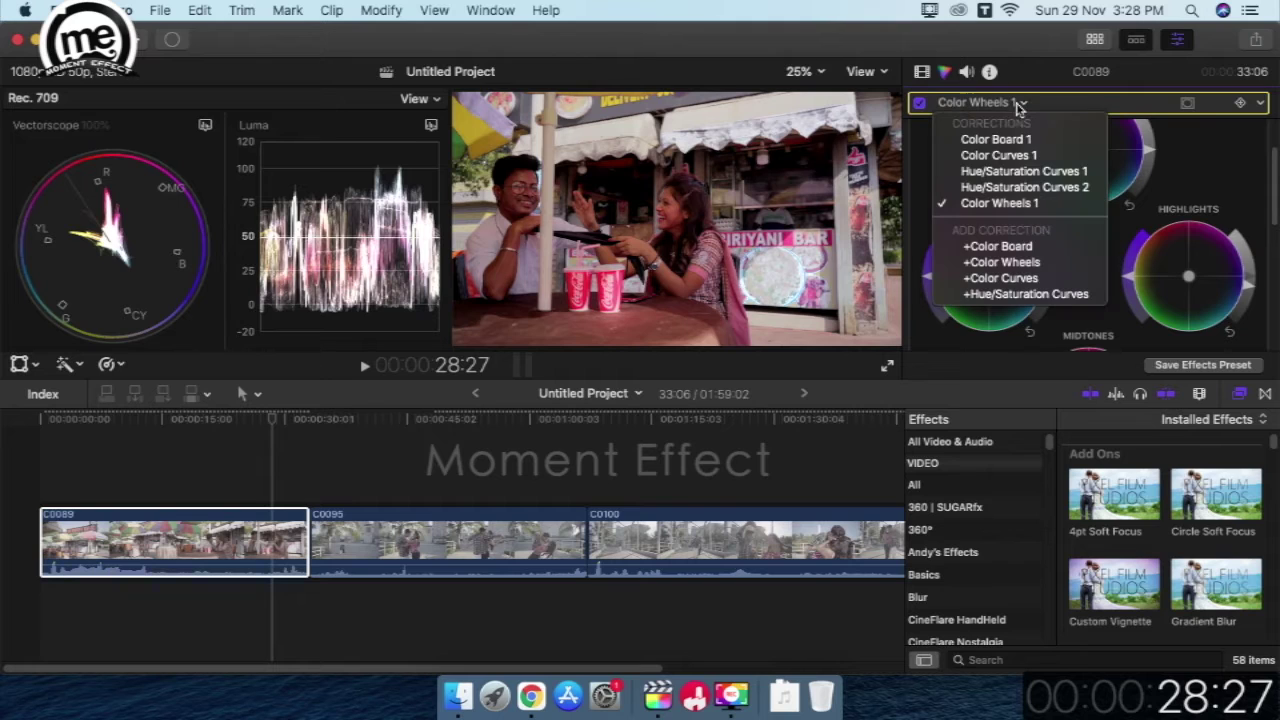
left_click(997, 163)
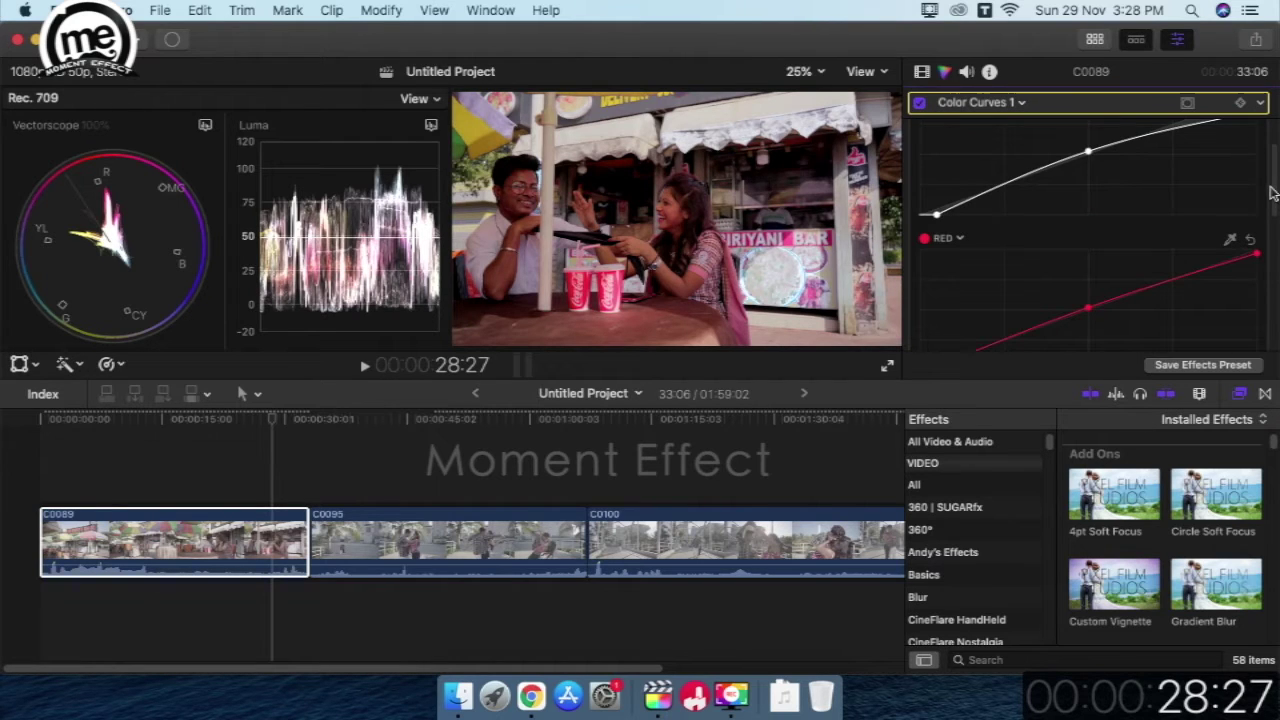
scroll(1272, 192, "up", 3)
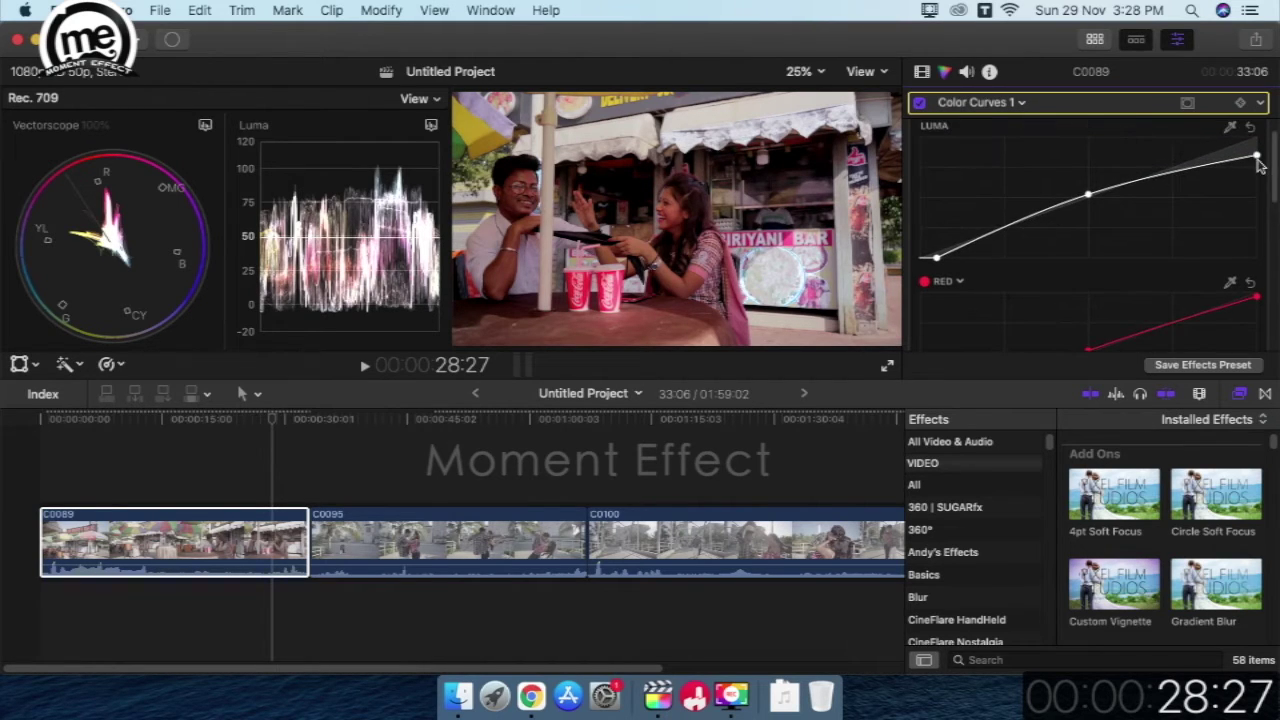
left_click_drag(1258, 160, 1258, 149)
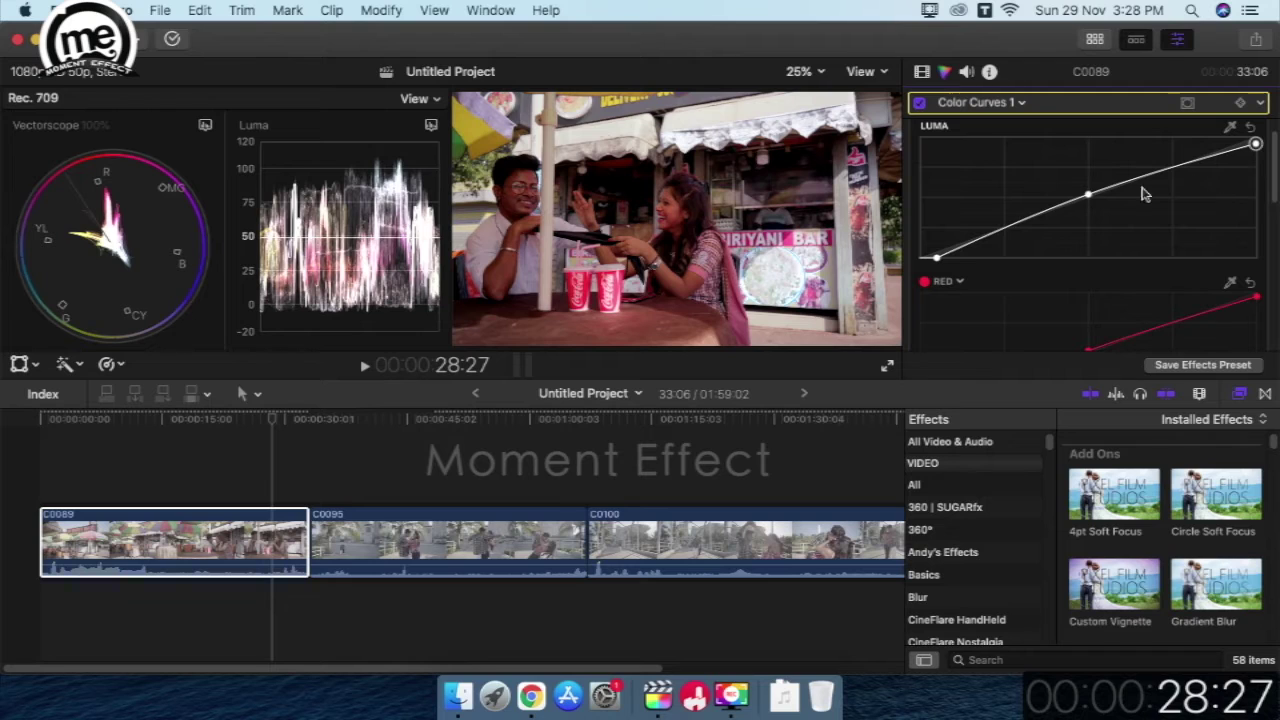
left_click_drag(1088, 193, 1090, 196)
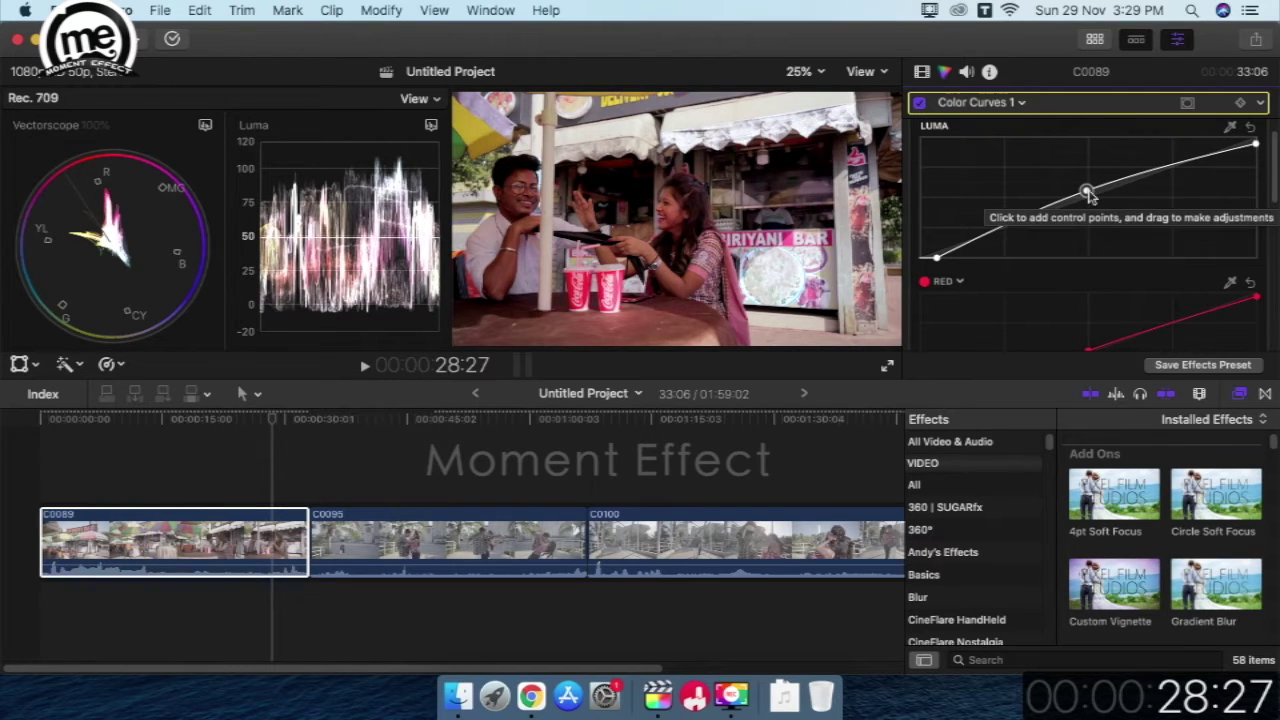
Bring up the Hue/Saturation Curves 1 correction
left_click(1016, 103)
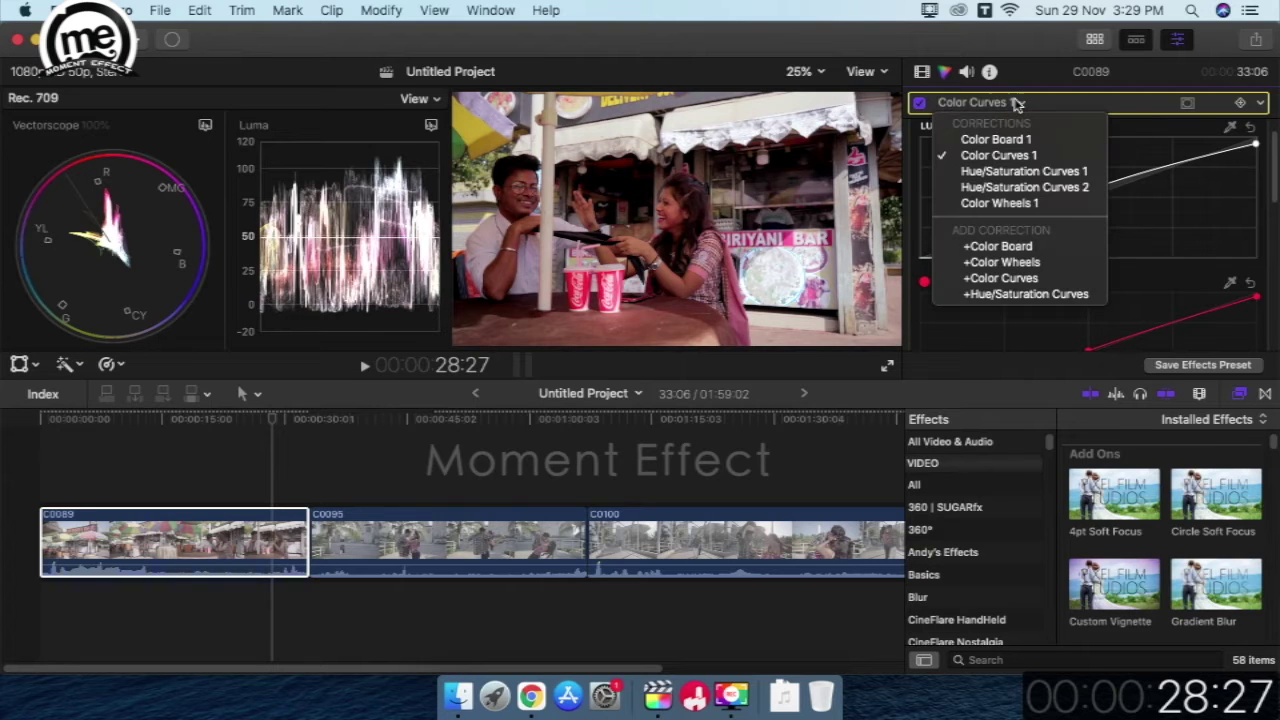
left_click(1020, 171)
scroll(1276, 167, "up", 3)
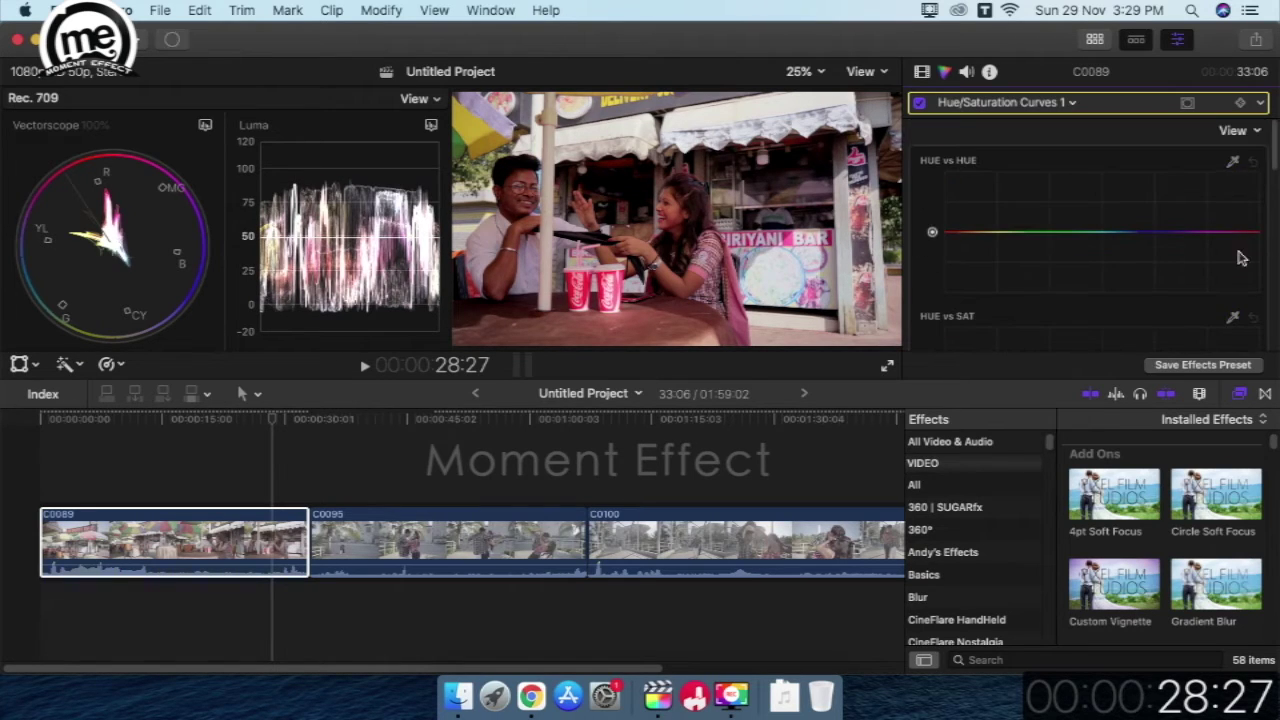
Sample the BIRIYANI BAR sign's colour with the Hue vs Sat eyedropper and raise that hue's saturation
left_click(1233, 317)
left_click(817, 75)
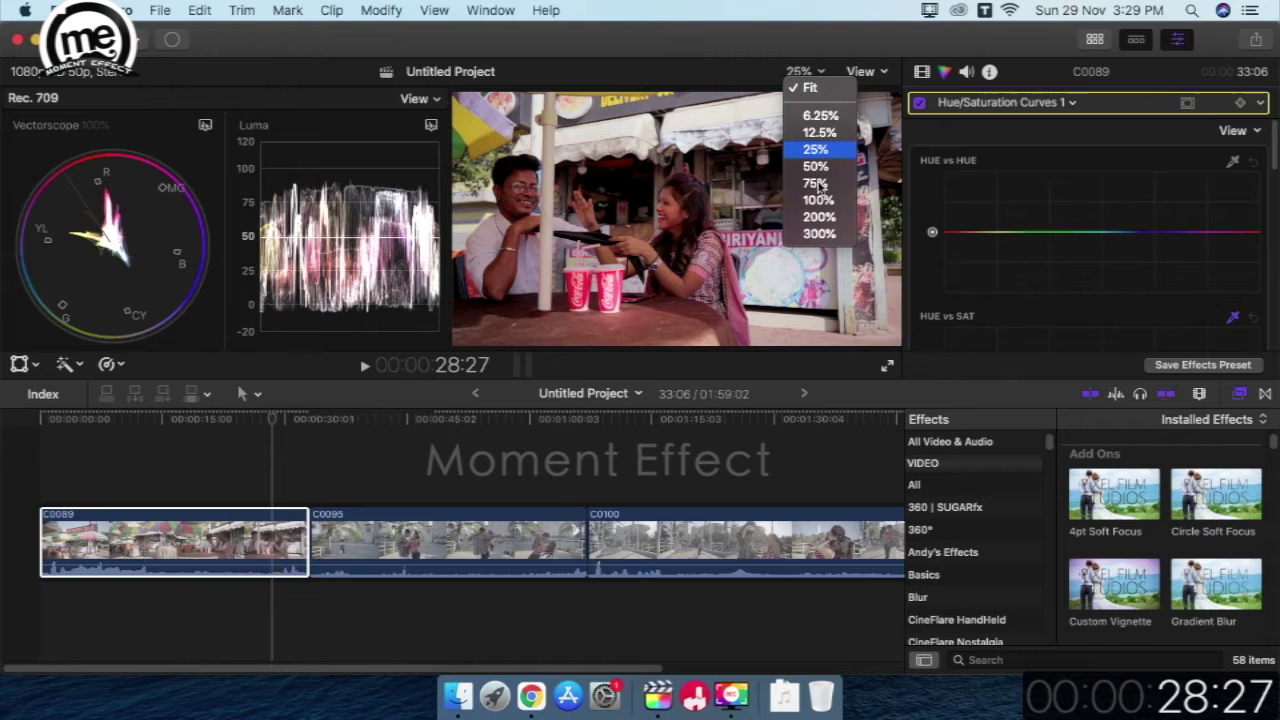
key("Escape")
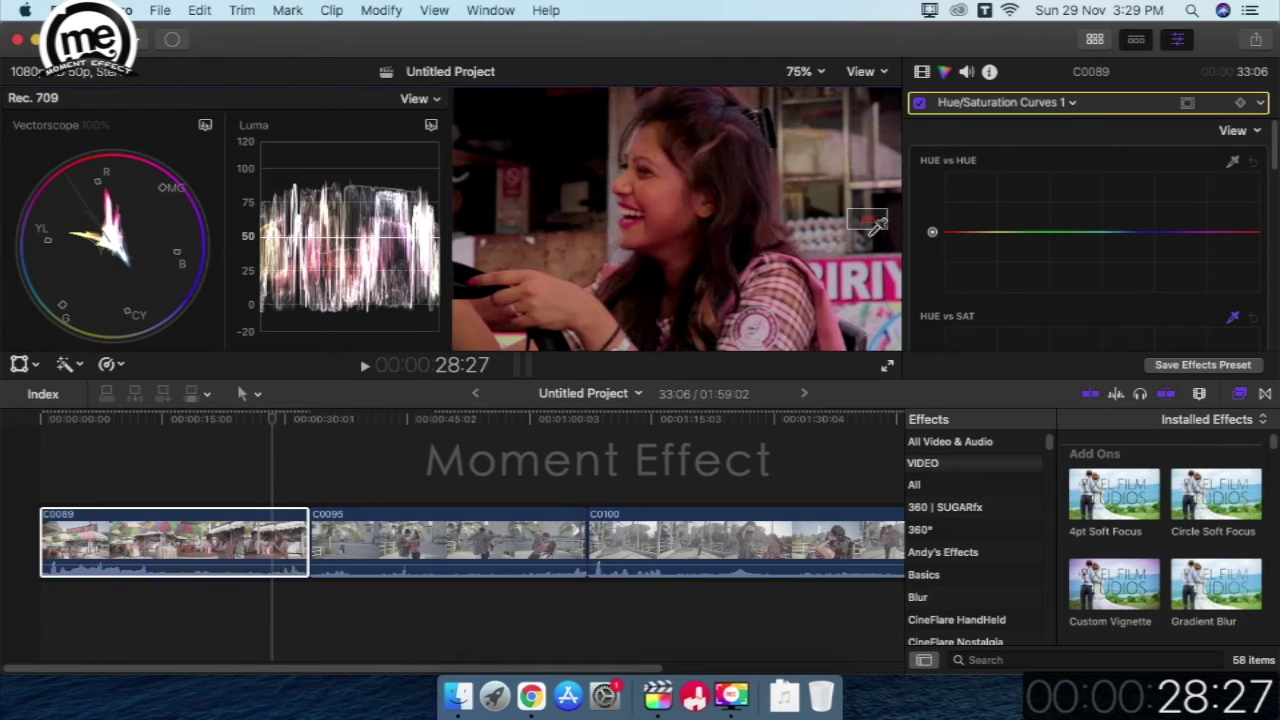
scroll(868, 228, "down", 5)
scroll(868, 228, "right", 8)
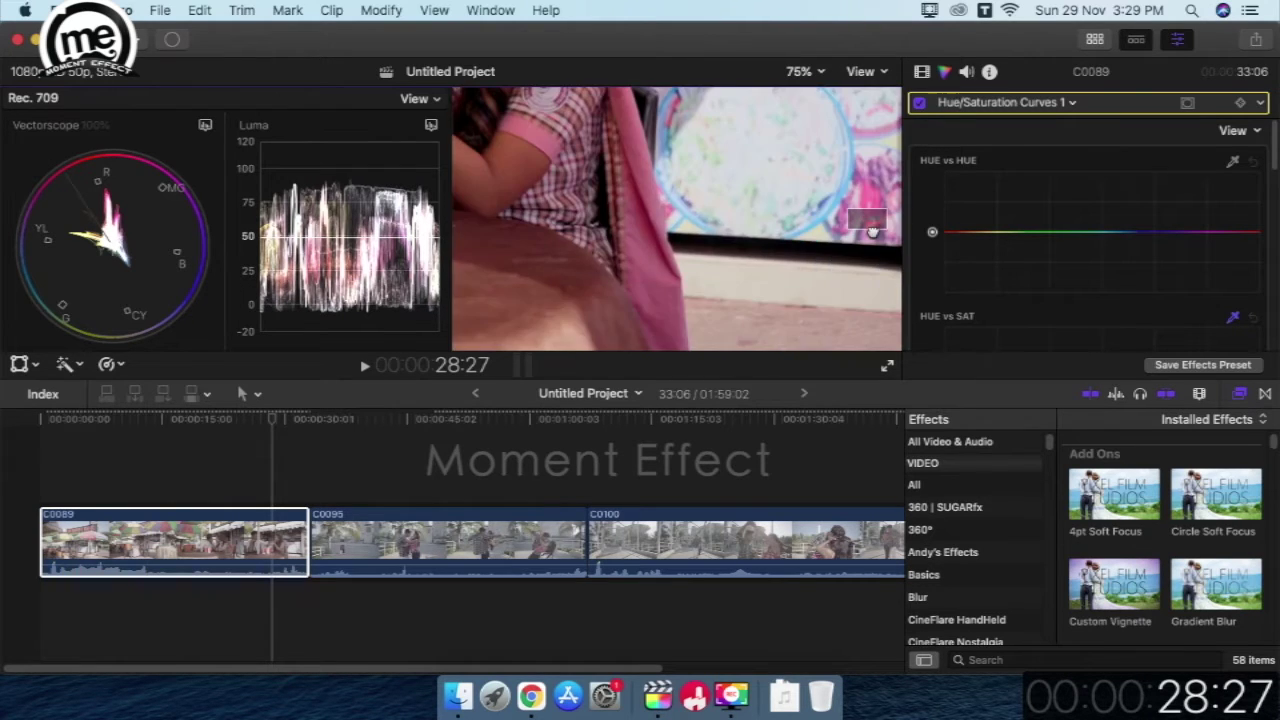
scroll(869, 226, "down", 3)
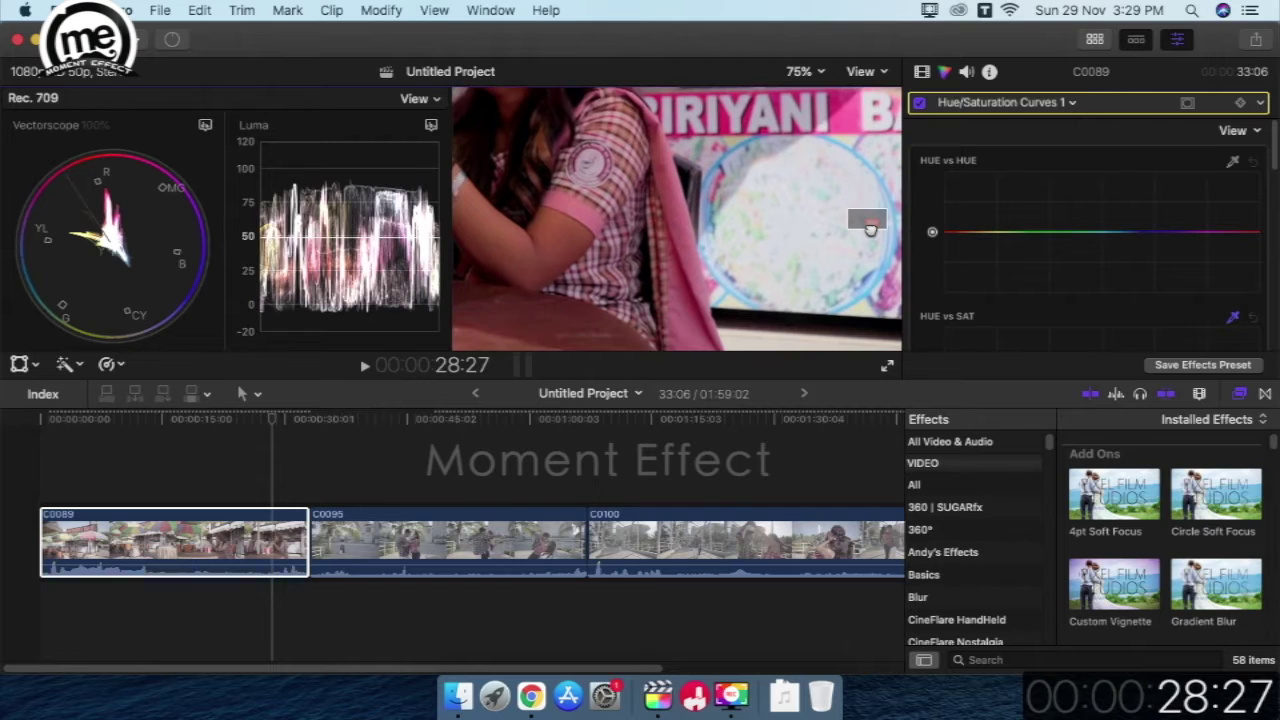
scroll(869, 226, "down", 3)
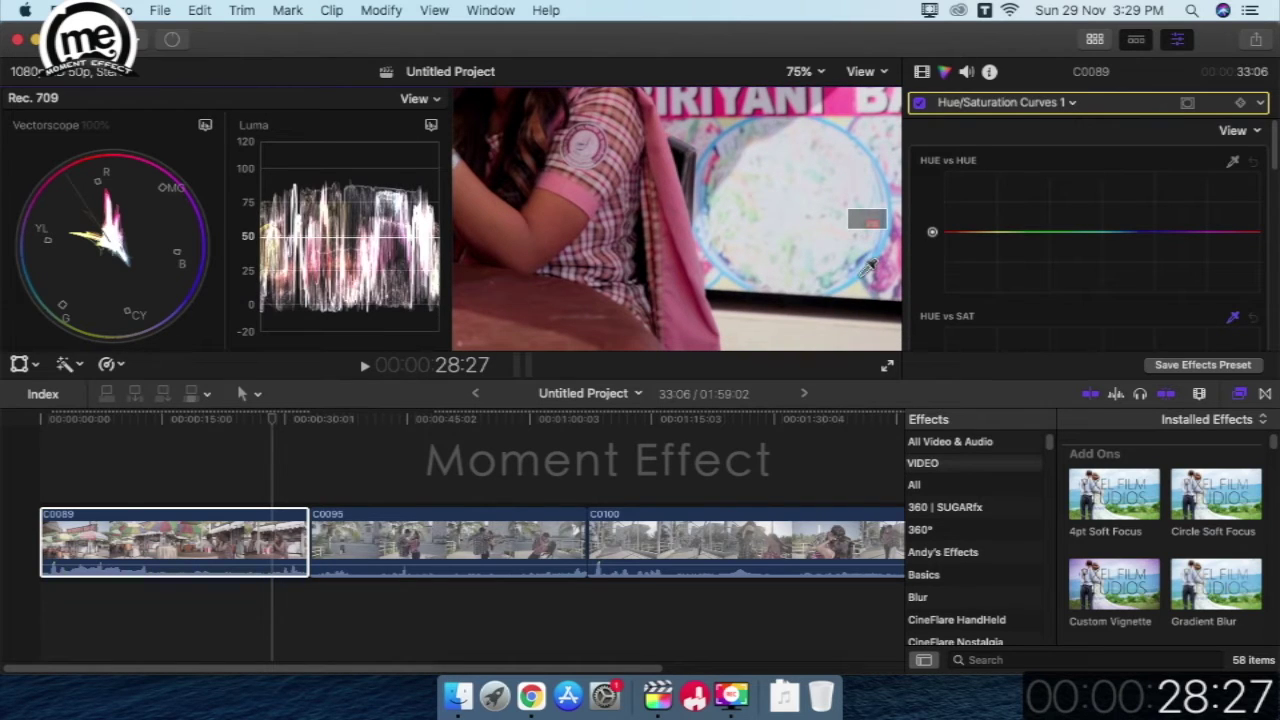
left_click(712, 150)
left_click_drag(1275, 147, 1276, 162)
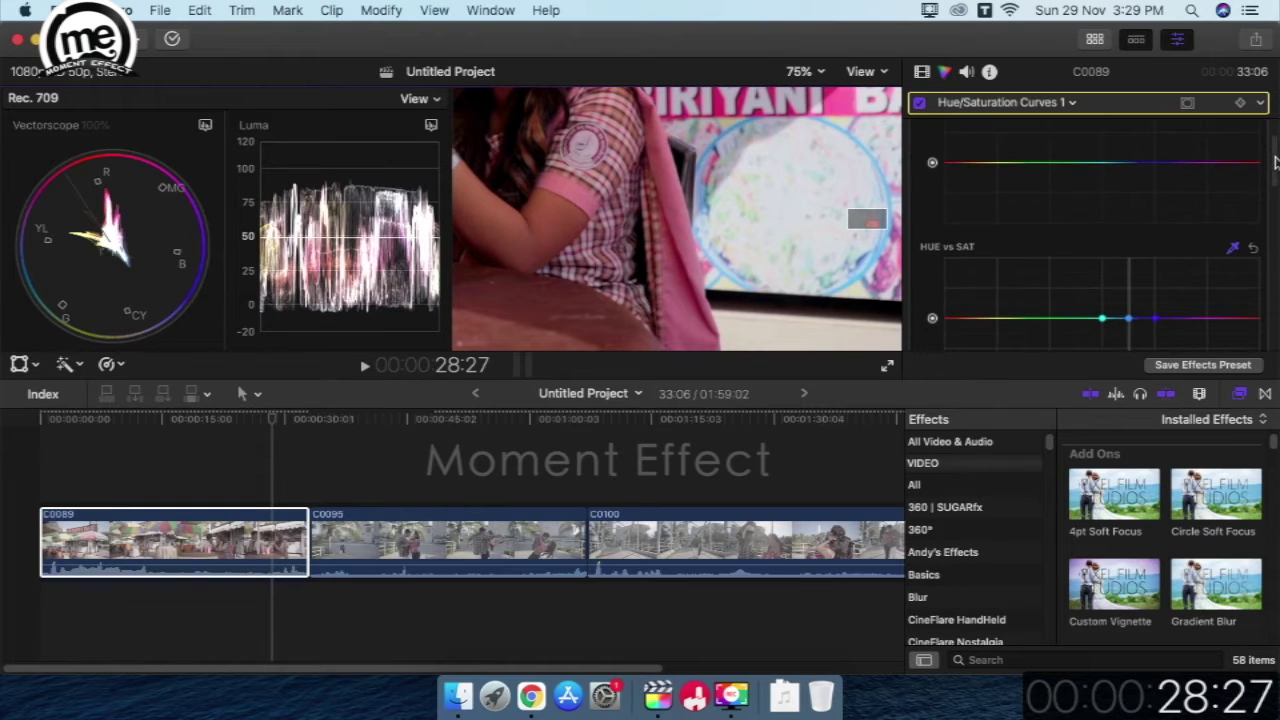
left_click_drag(1132, 320, 1133, 276)
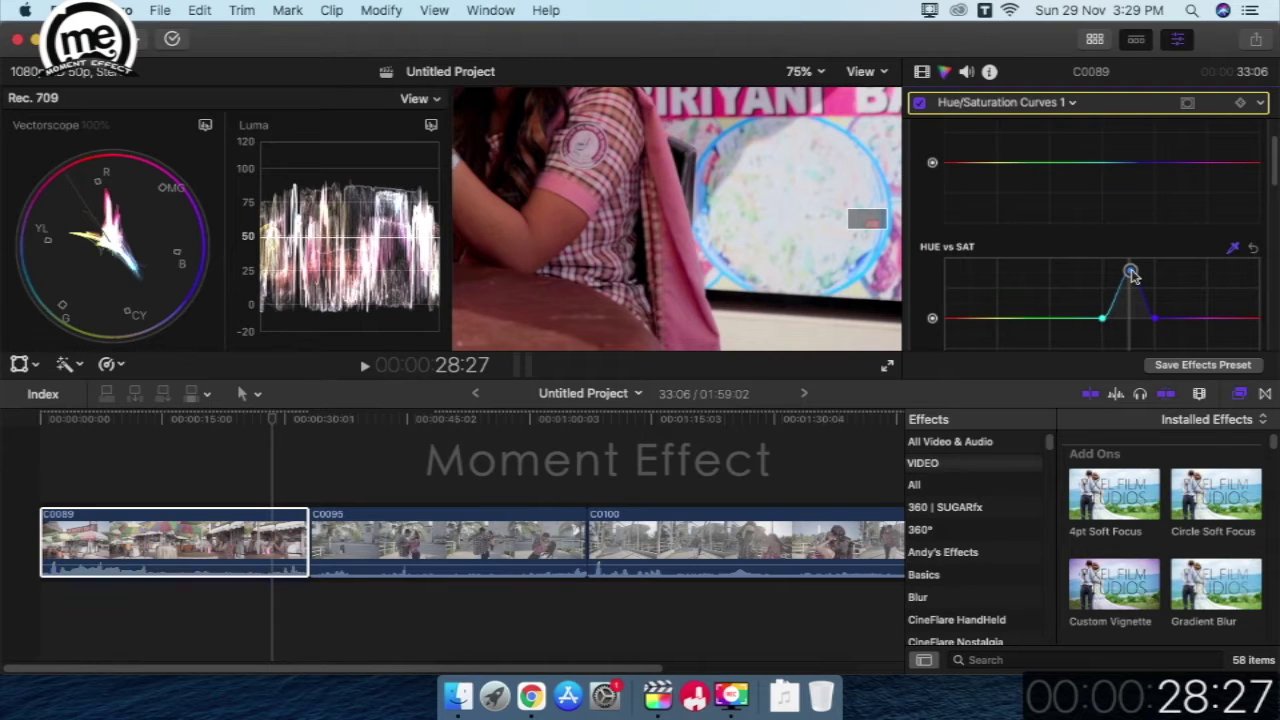
Set the viewer zoom to Fit and compare the Hue/Saturation correction off and on
left_click(820, 74)
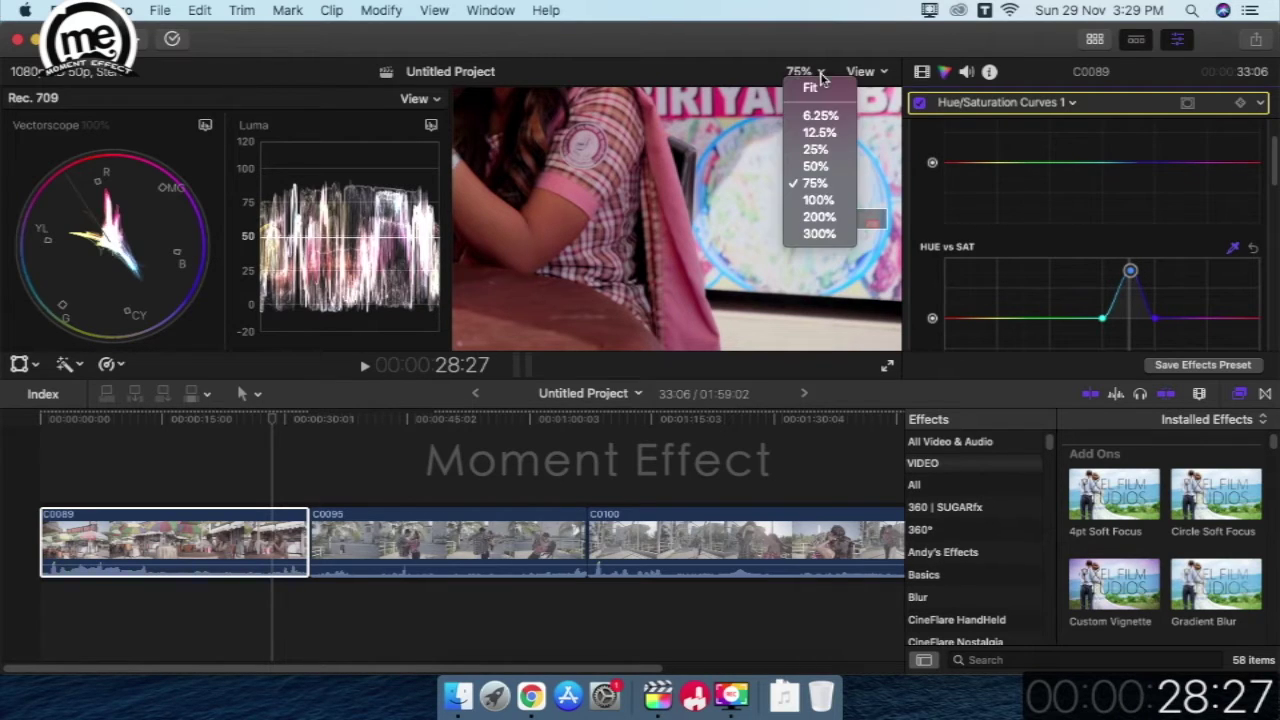
left_click(815, 88)
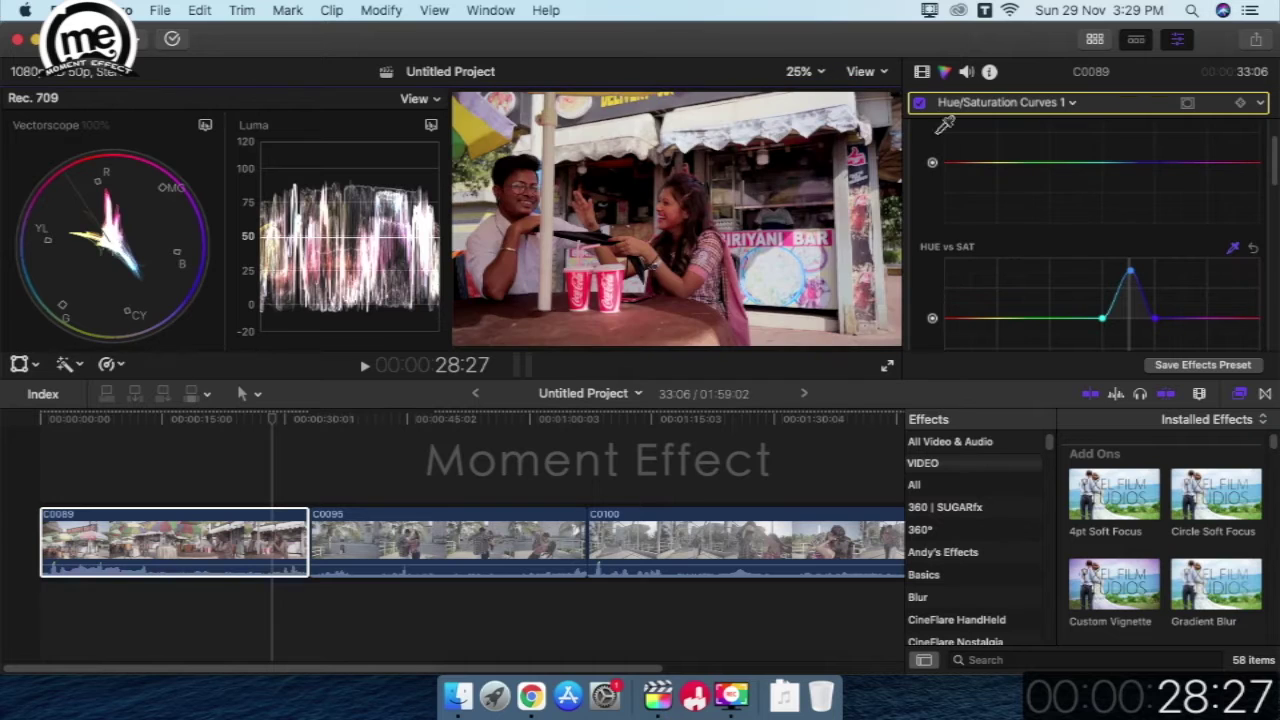
left_click(920, 103)
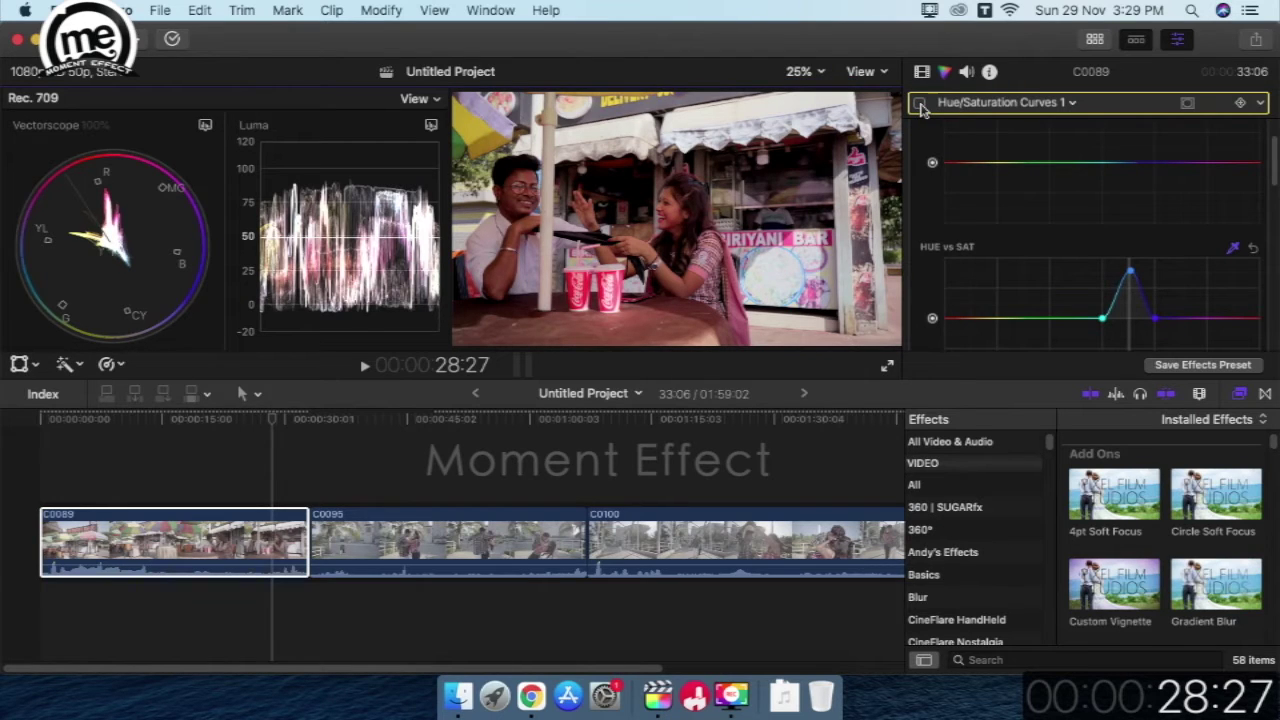
left_click(920, 103)
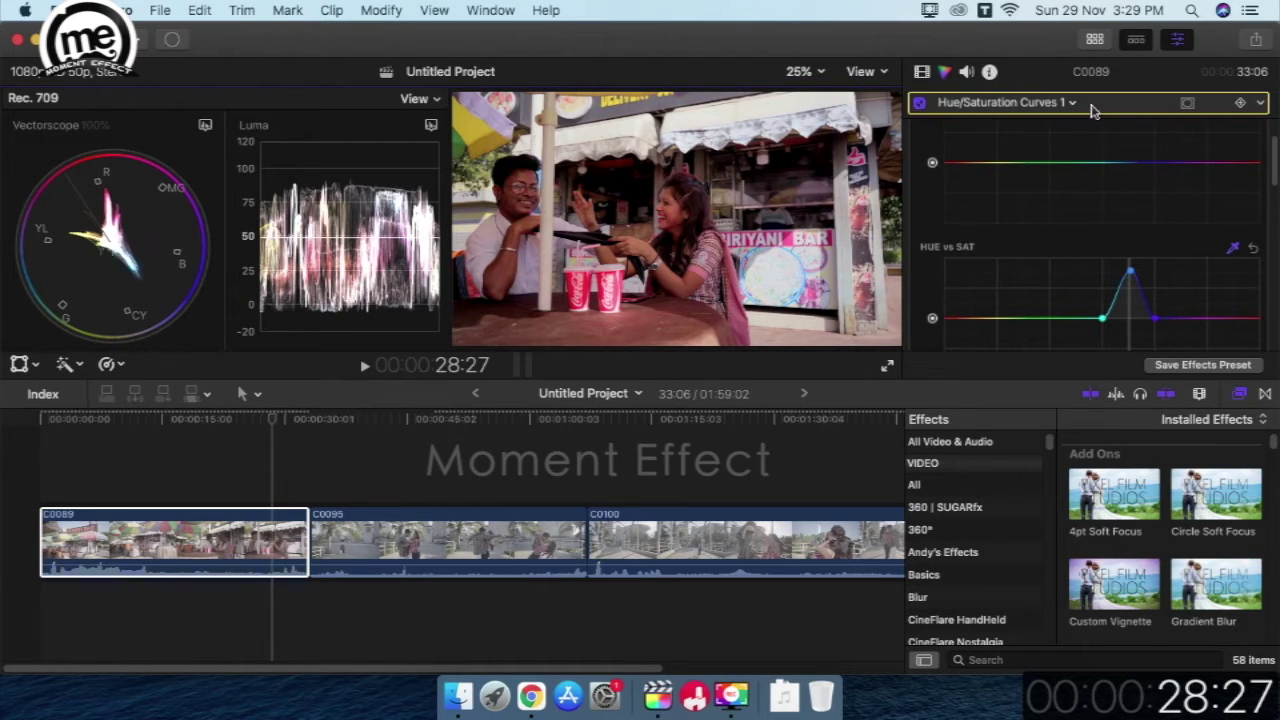
Switch to Color Wheels 1 and raise the Shadows brightness slightly
scroll(1275, 165, "down", 2)
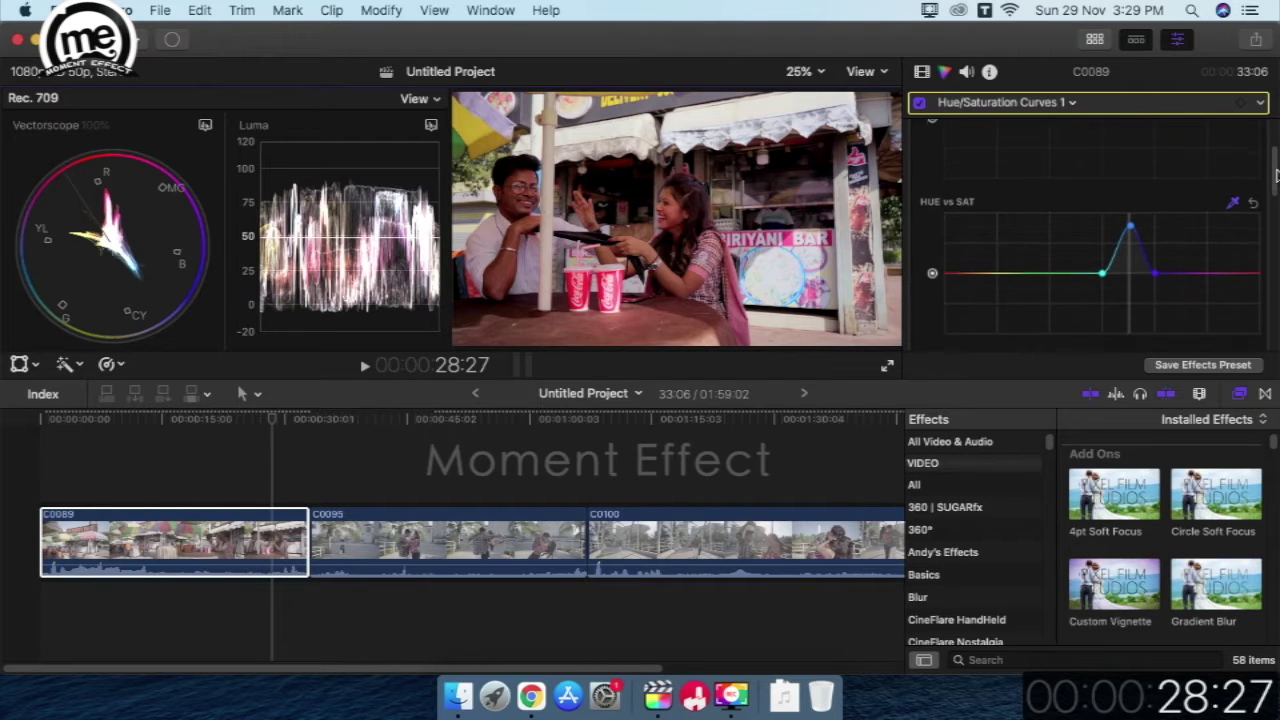
scroll(1275, 165, "up", 2)
left_click(1056, 104)
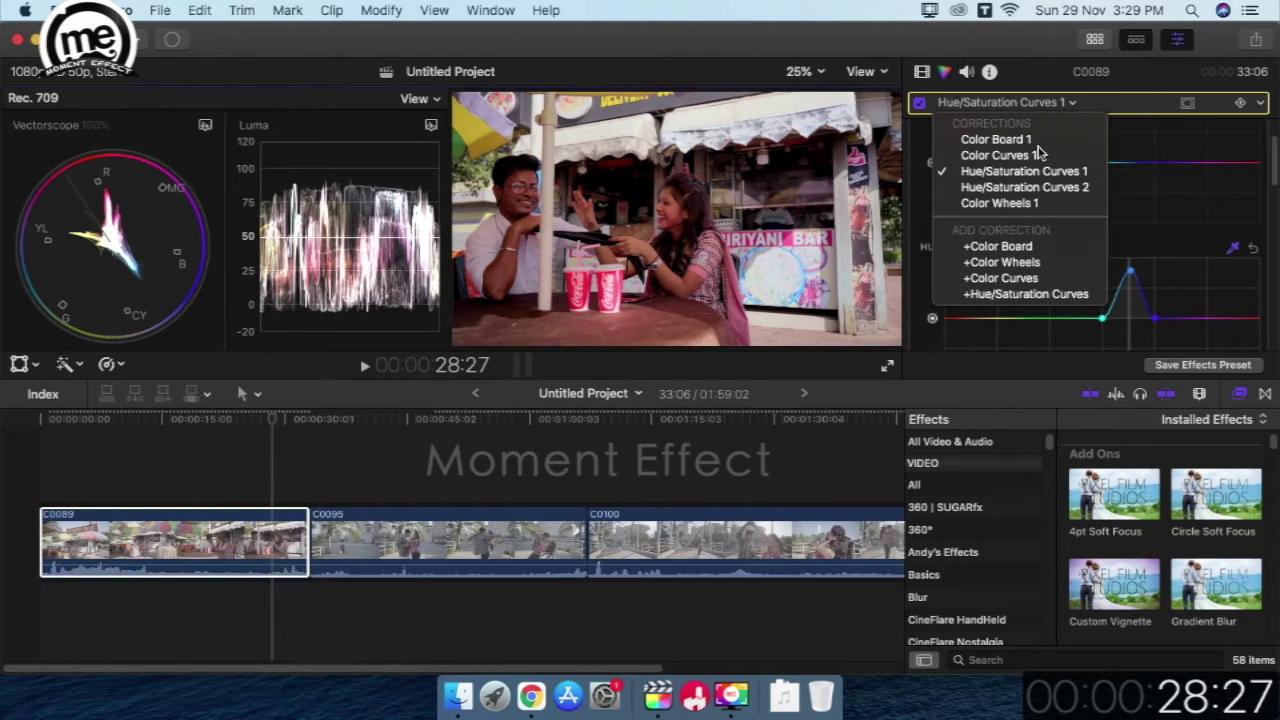
left_click(1015, 202)
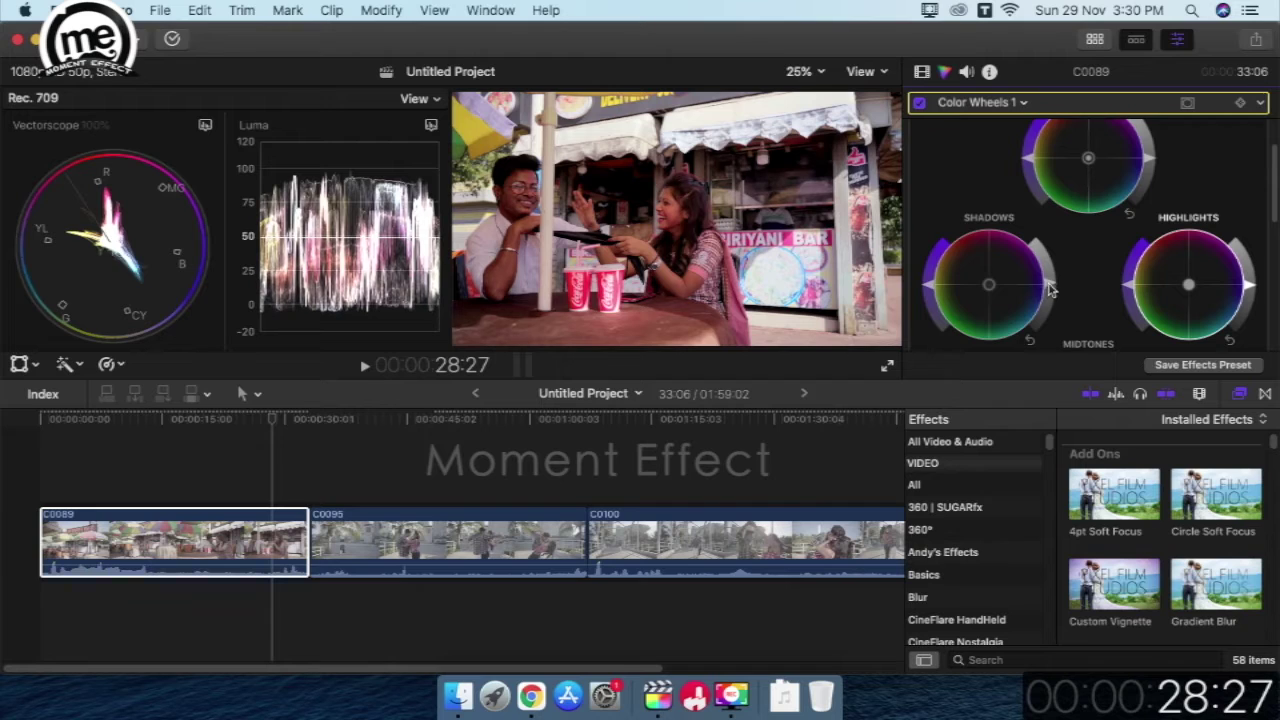
left_click_drag(1050, 291, 1050, 286)
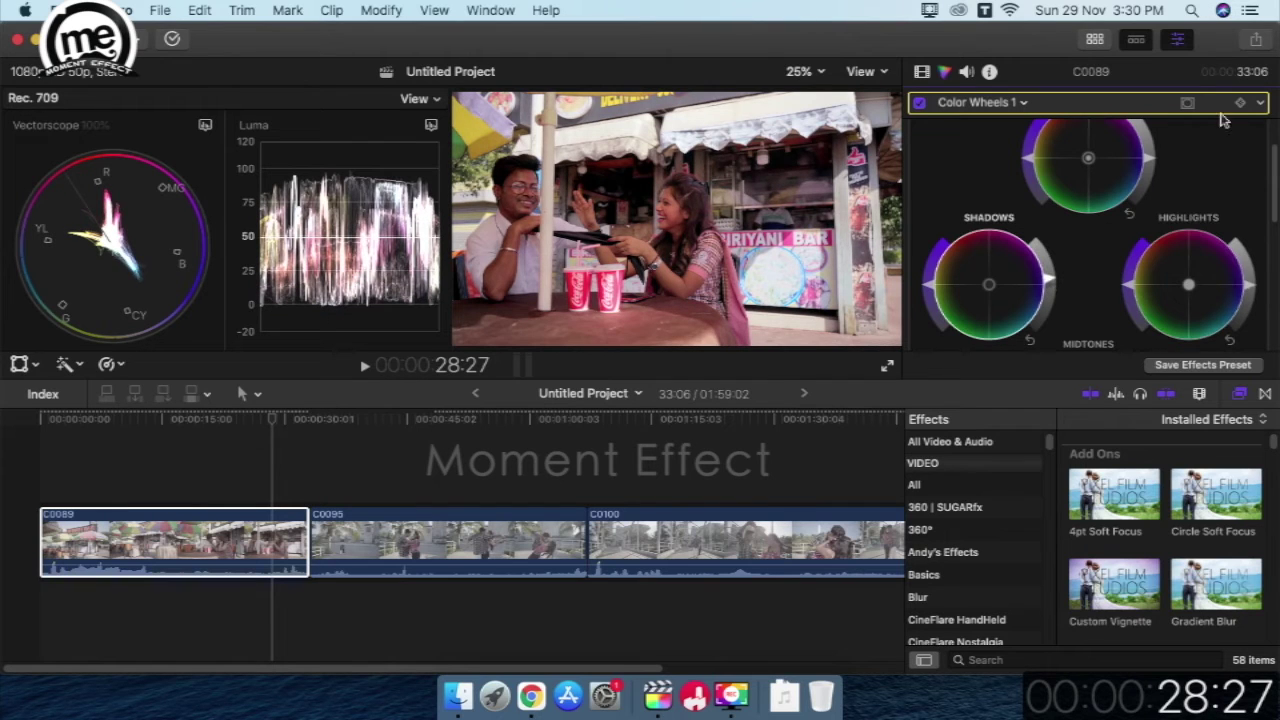
Toggle the Color Wheels correction off and on twice to compare
left_click(921, 103)
left_click(921, 103)
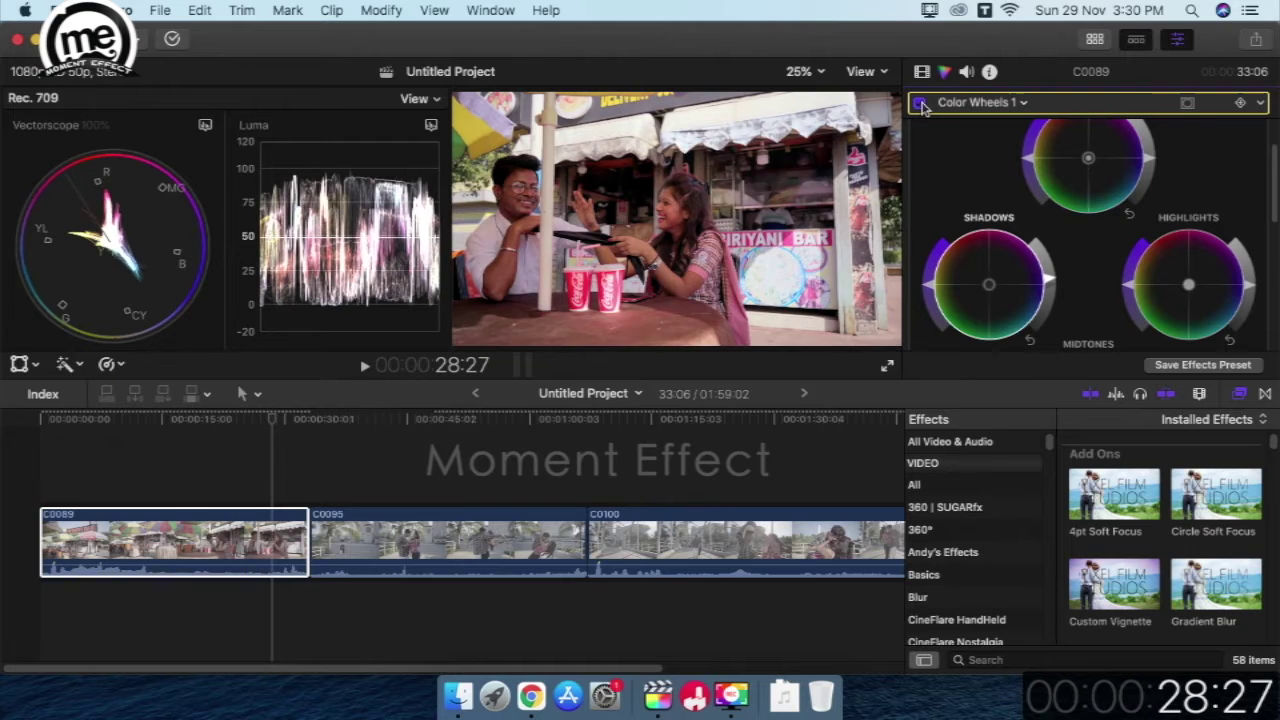
left_click(920, 103)
left_click(920, 103)
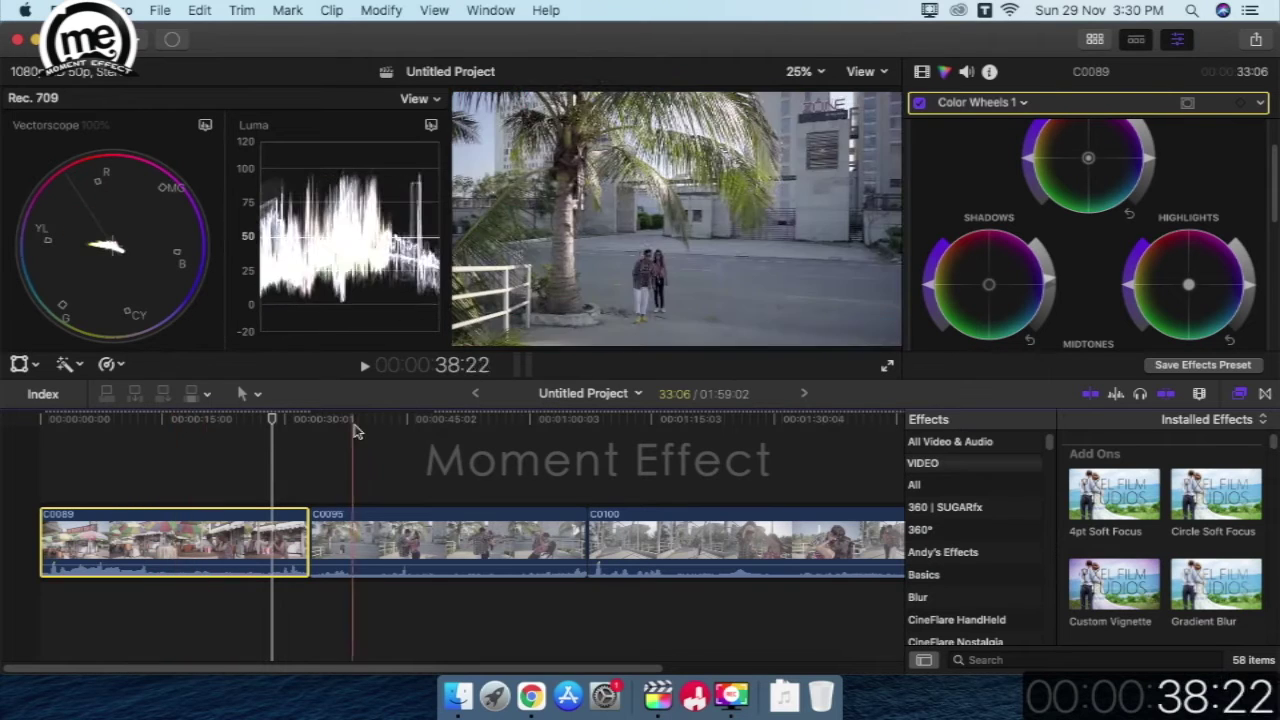
Save C0100's Color Curves and both Hue/Saturation Curves corrections as the Color preset 'Final G'
left_click(388, 525)
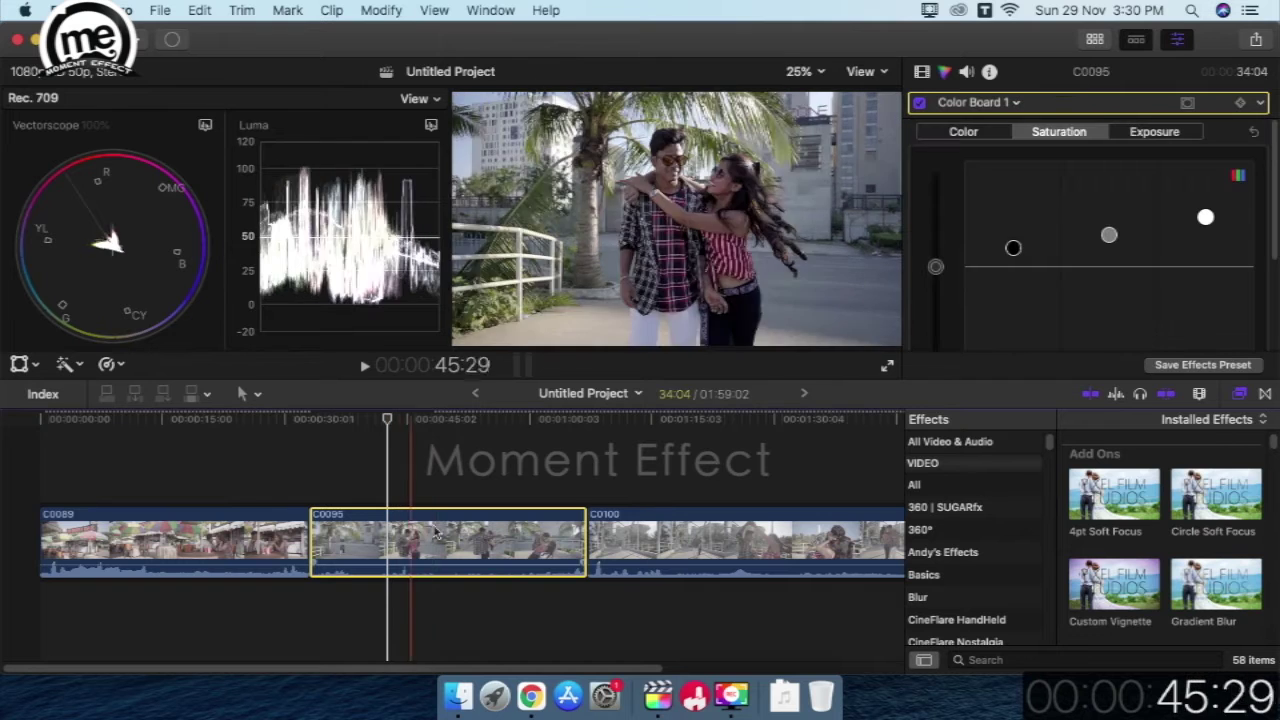
left_click(699, 543)
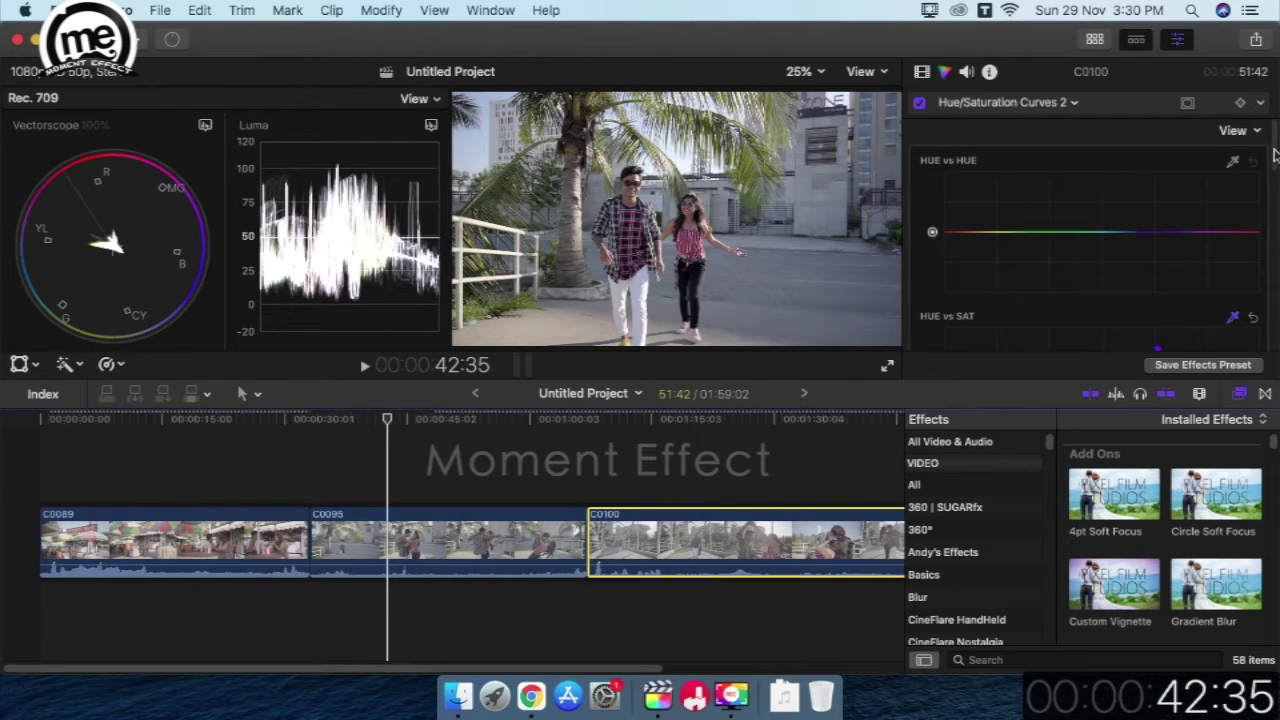
left_click_drag(1274, 152, 1236, 380)
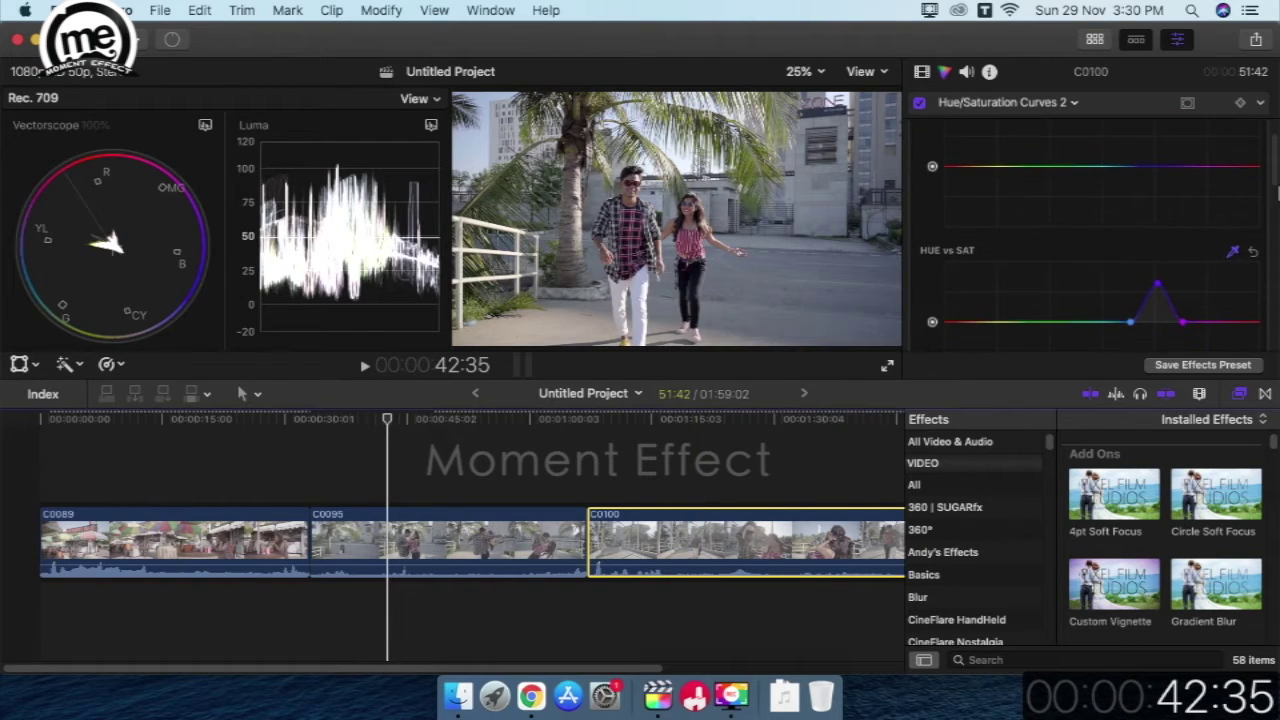
left_click(1218, 369)
type("Final G")
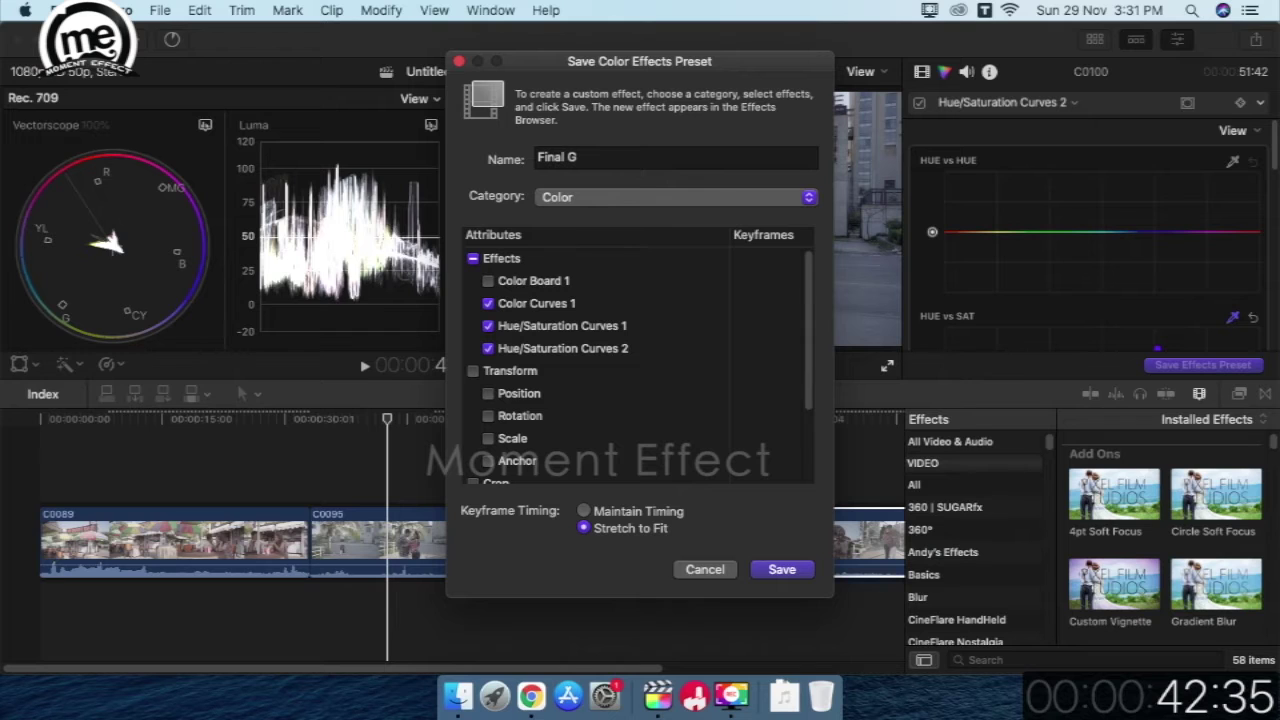
left_click(776, 569)
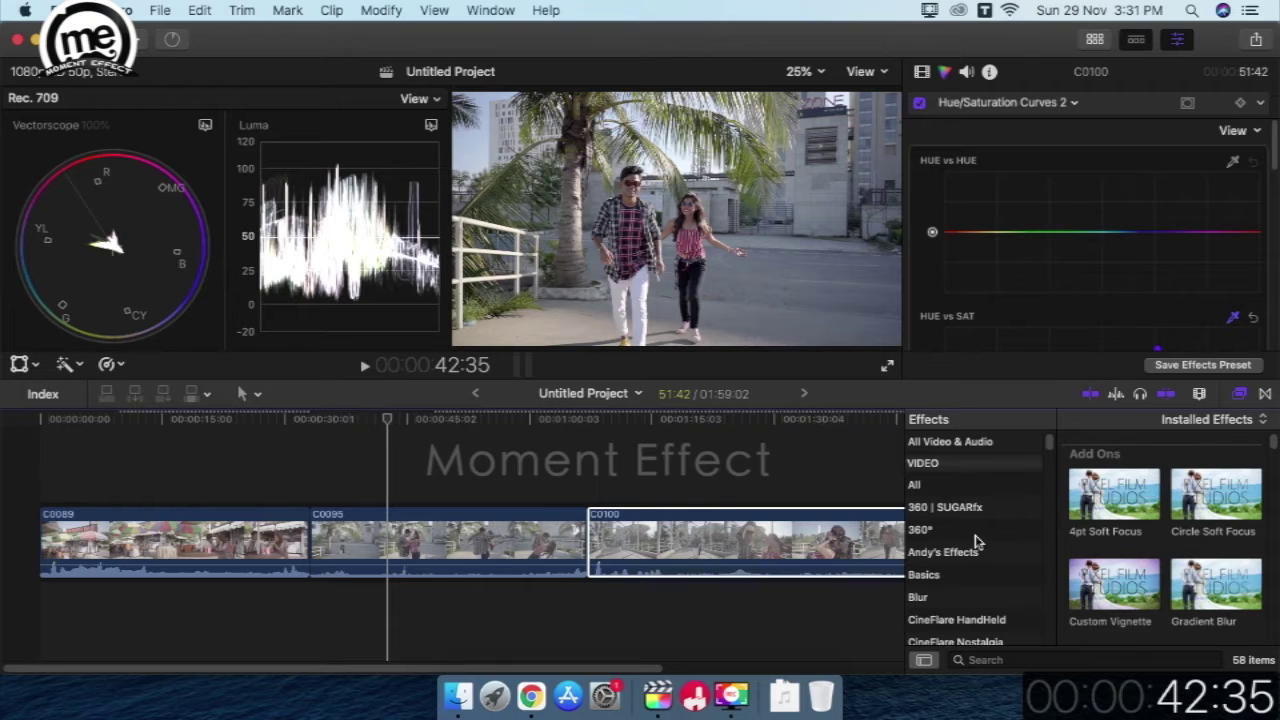
Drag the Final G preset from the Effects browser's Color category onto clip C0095
left_click_drag(1050, 447, 1052, 458)
left_click(957, 604)
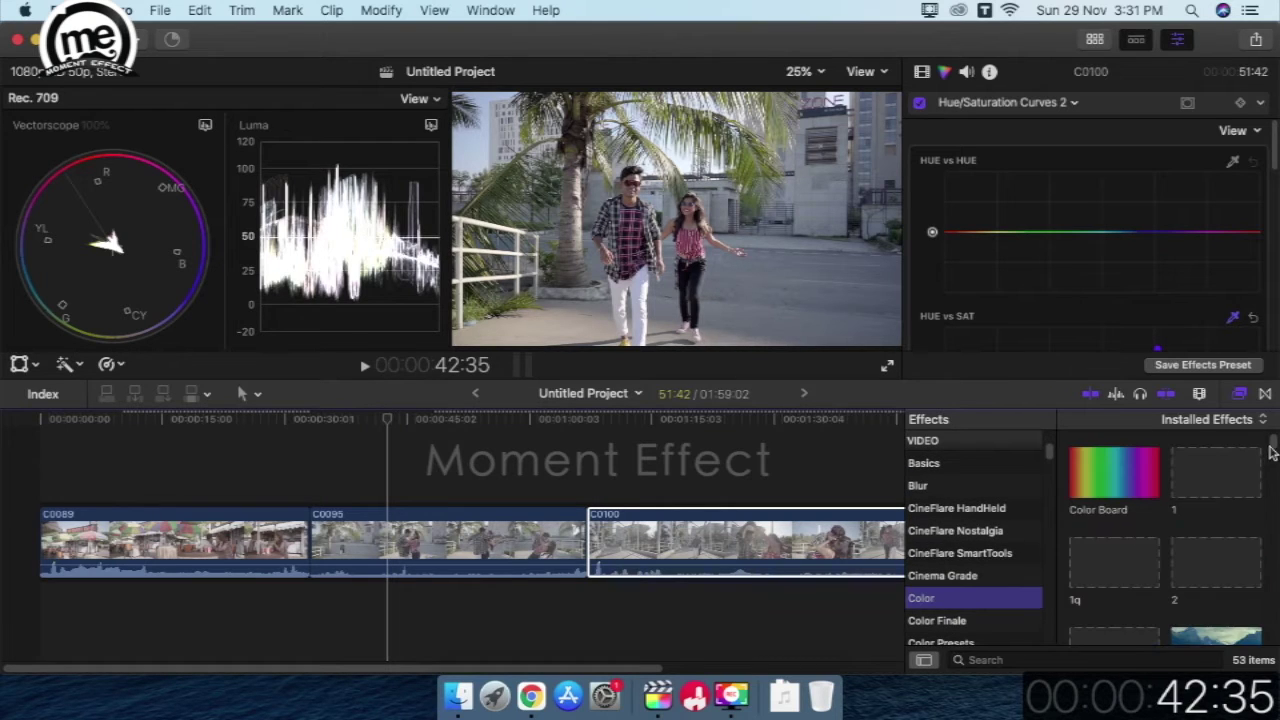
left_click_drag(1273, 445, 1277, 562)
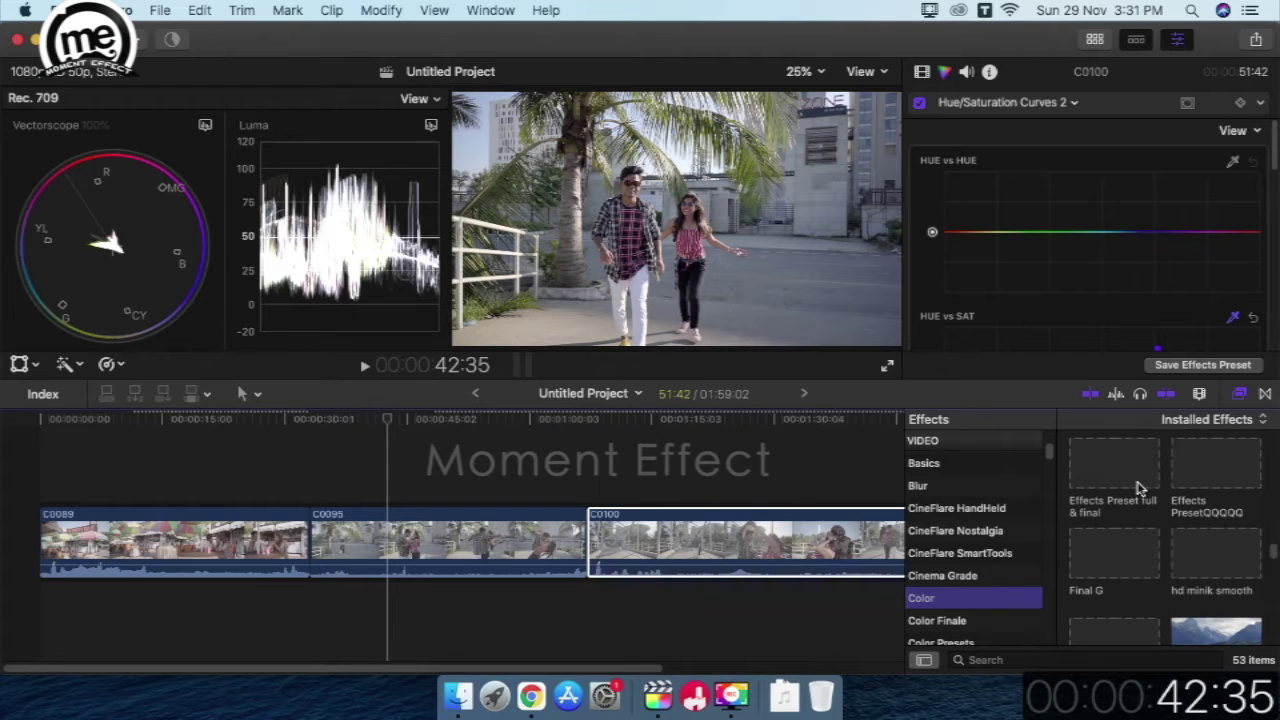
left_click_drag(1100, 550, 415, 540)
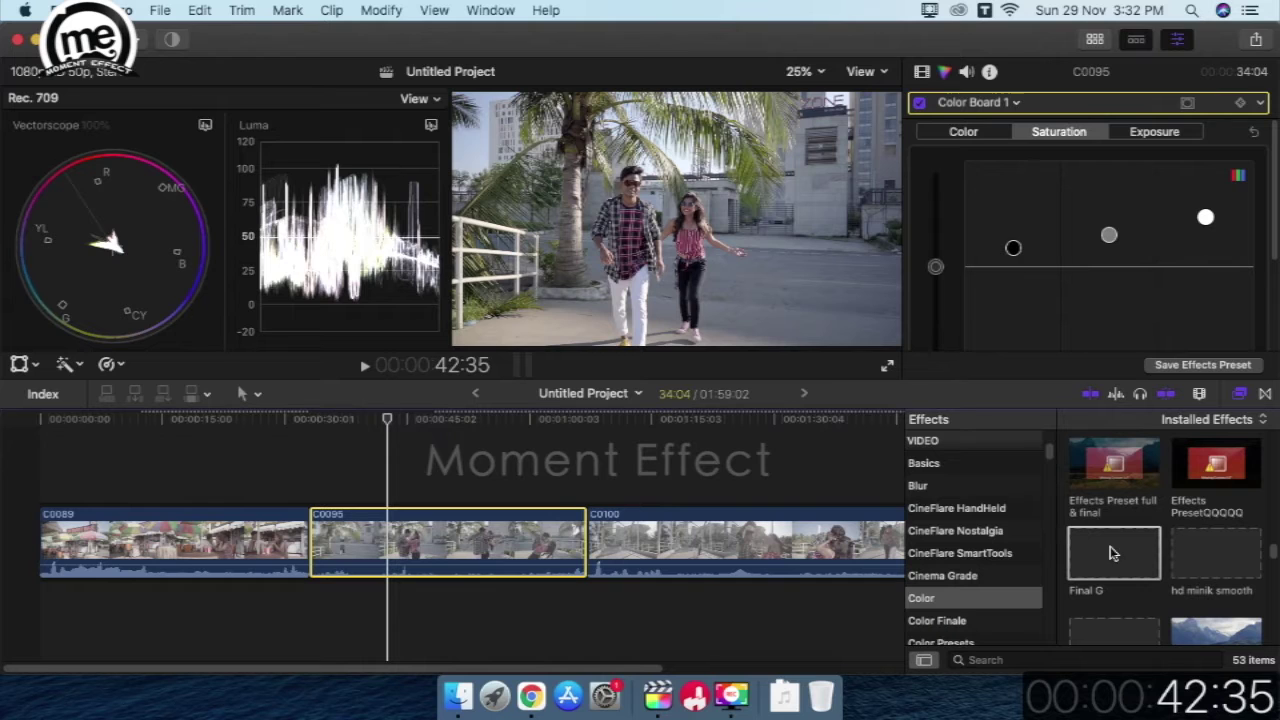
left_click(1110, 546)
left_click_drag(601, 578, 491, 556)
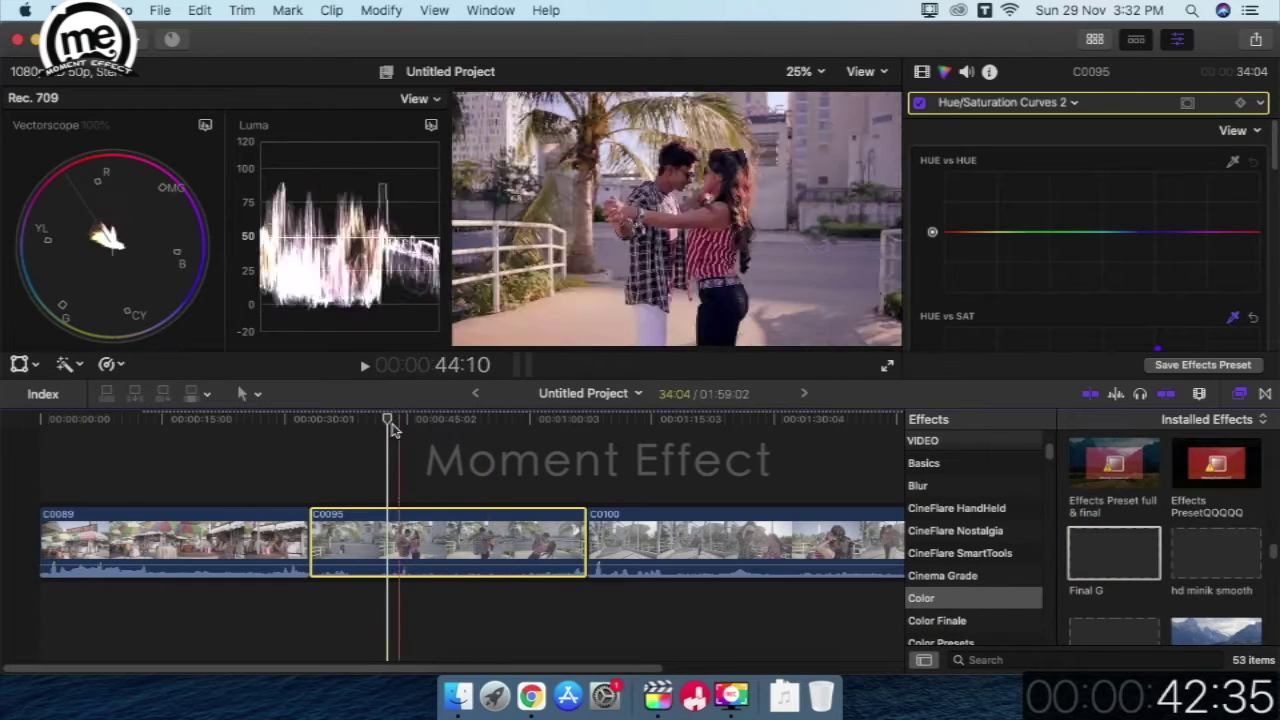
key("s")
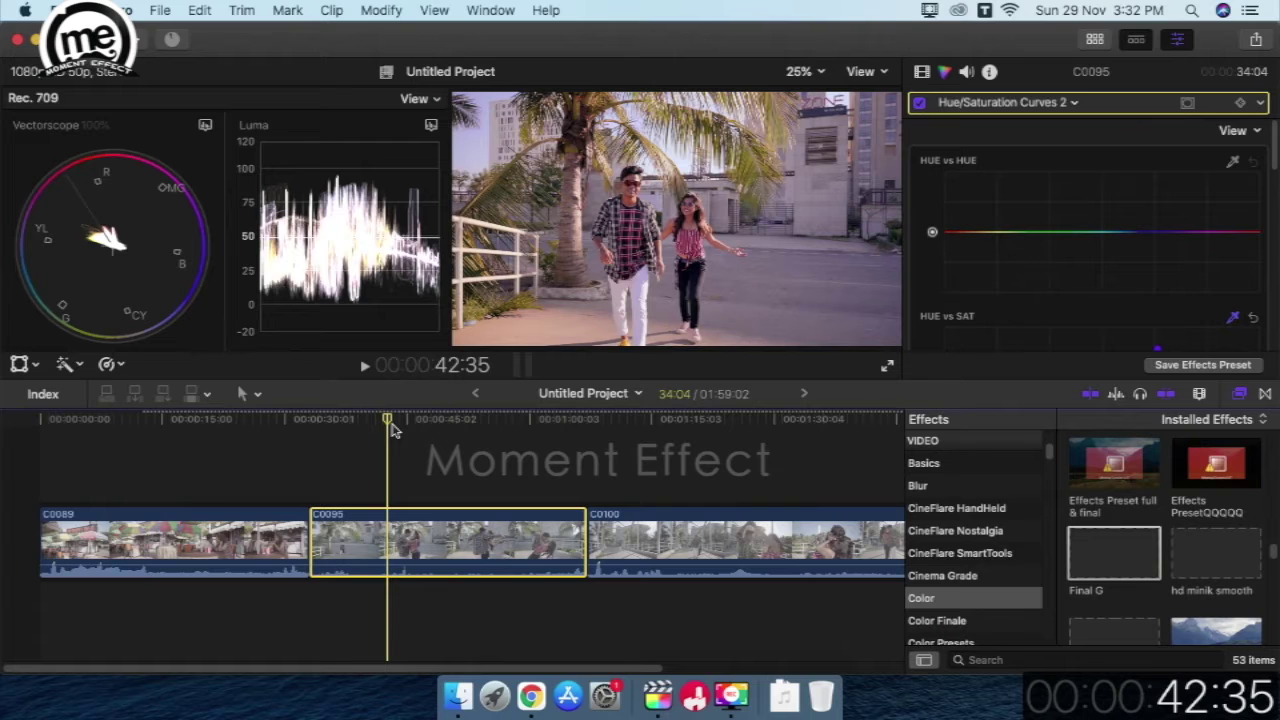
Toggle Hue/Saturation Curves 2 to compare and move the playhead further into C0095
left_click(920, 103)
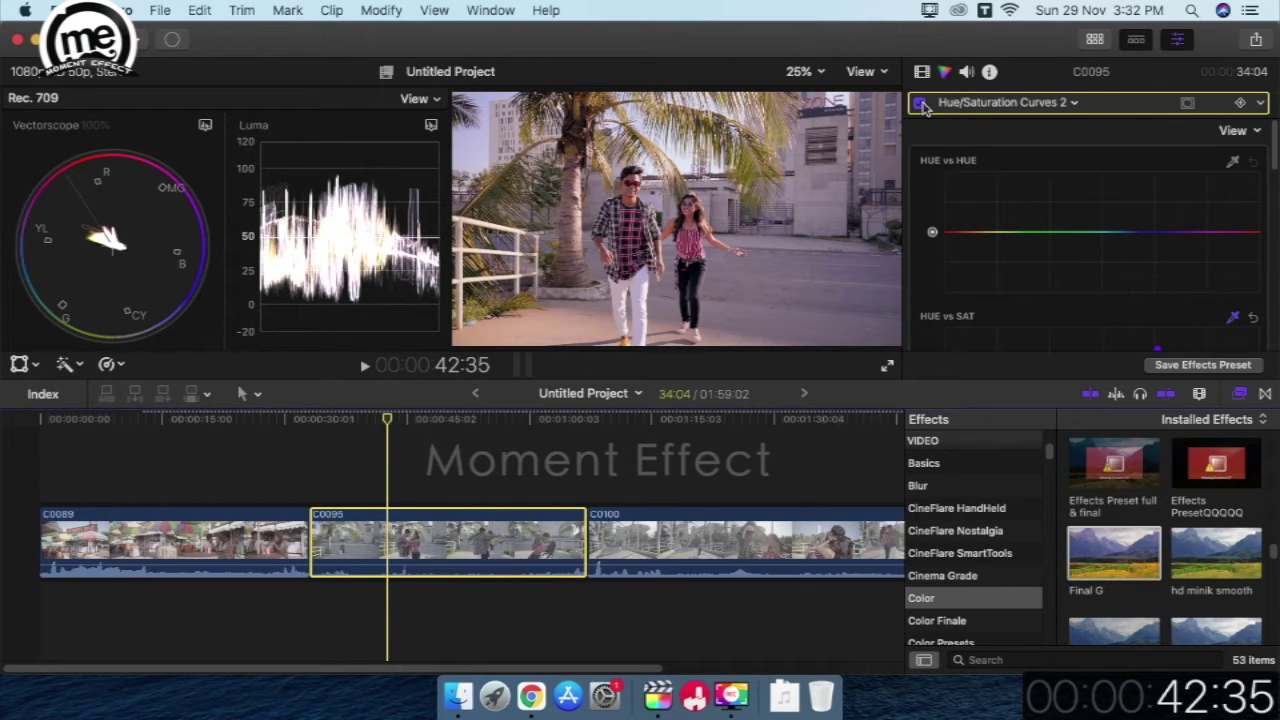
left_click(1030, 103)
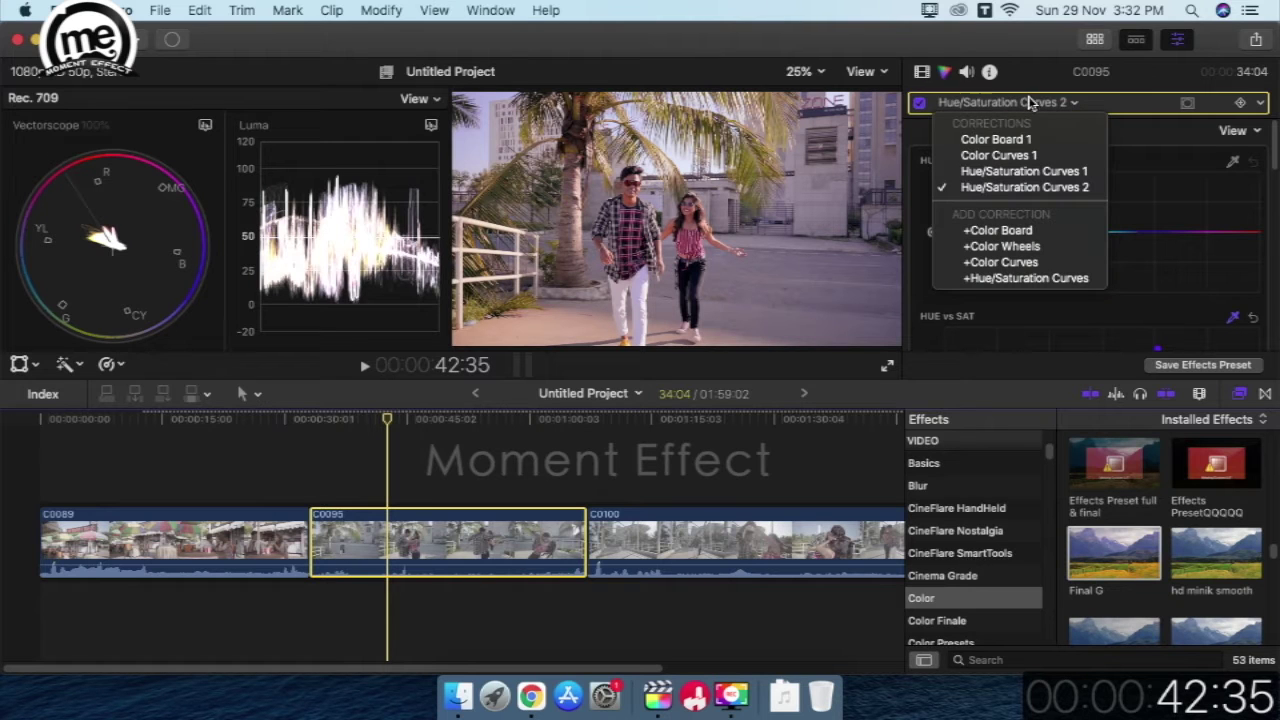
left_click(1030, 103)
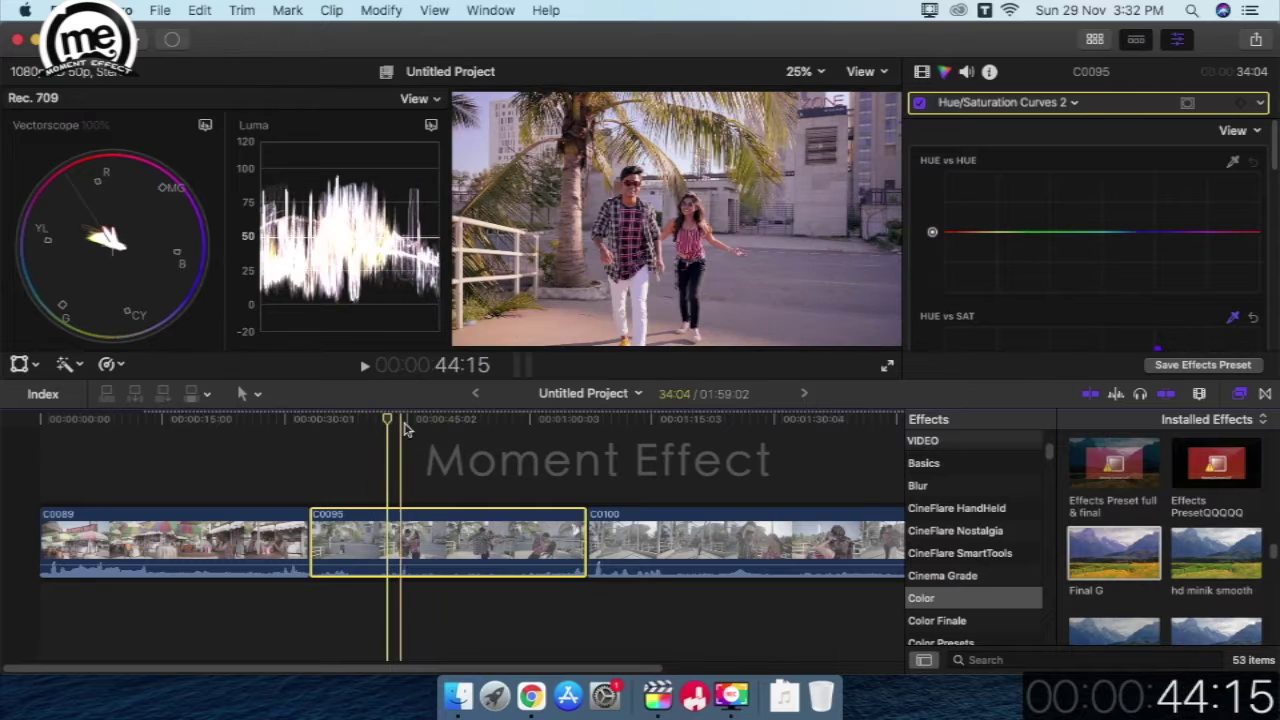
left_click(410, 425)
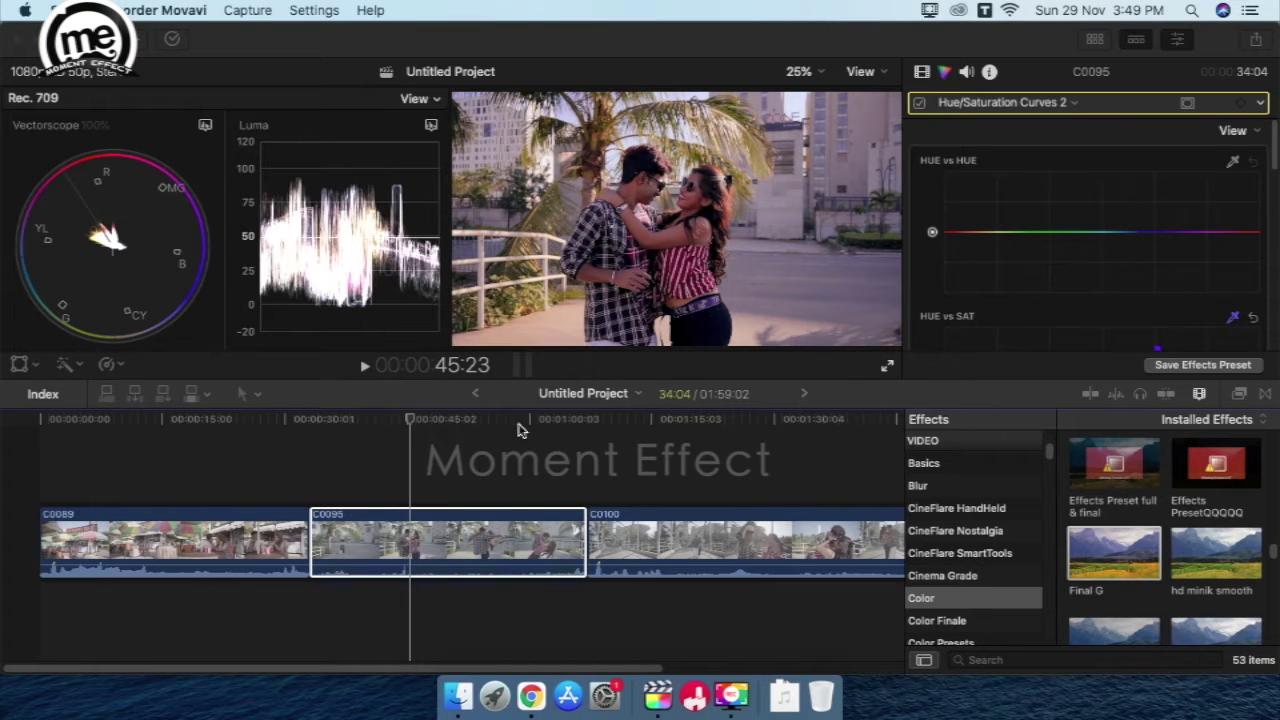
left_click(414, 424)
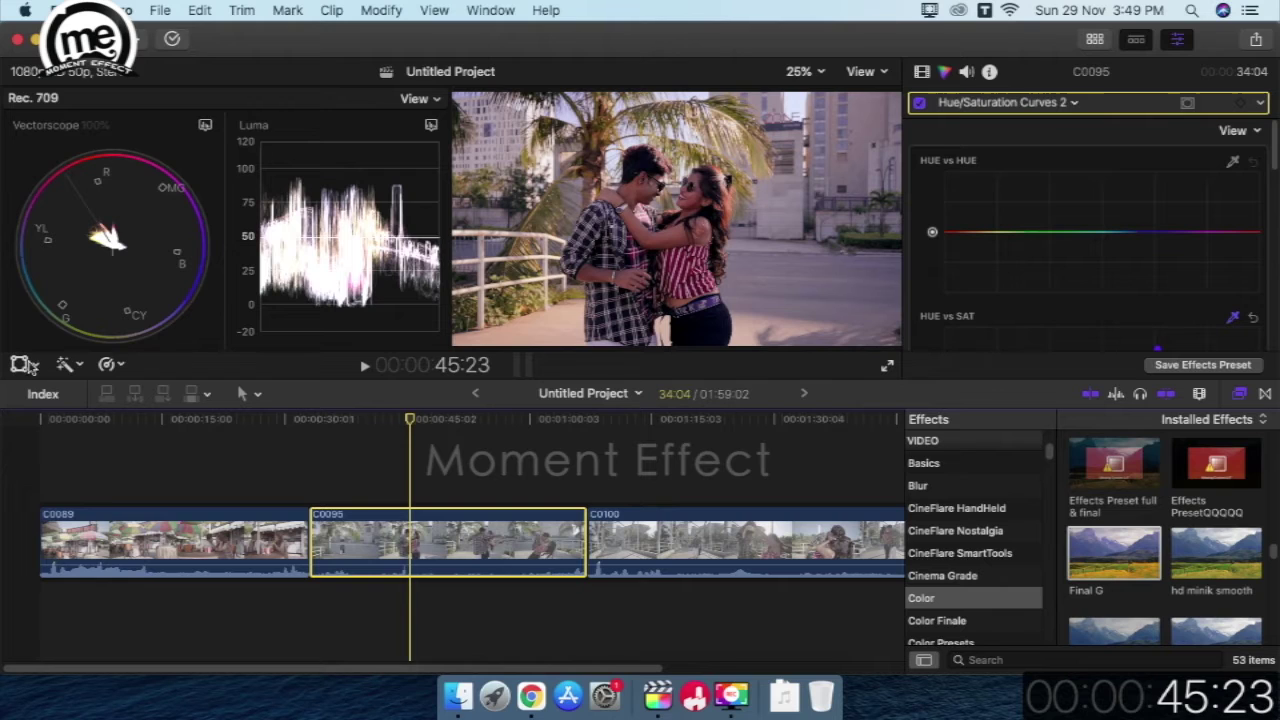
Crop clip C0095 to a tiny box (Top 588px, Bottom 417px, Left 877px, Right 960px) and open the corrections list
left_click(37, 367)
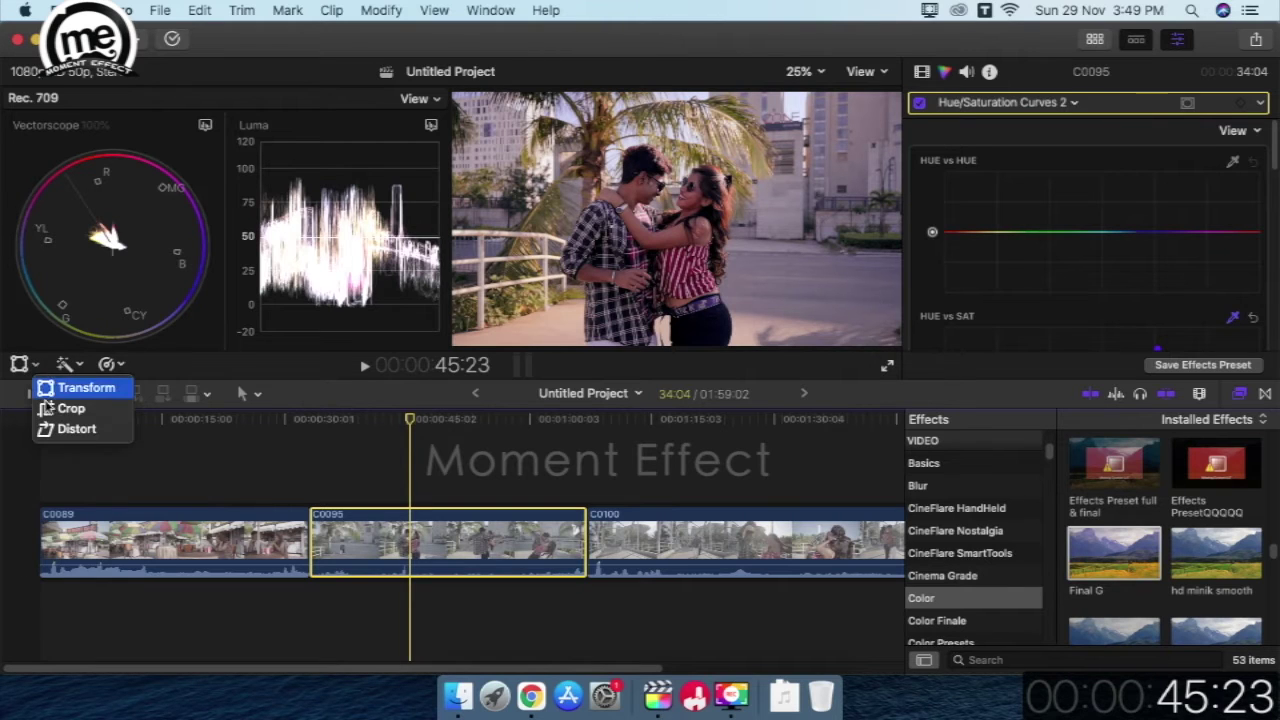
key("Escape")
key("shift+c")
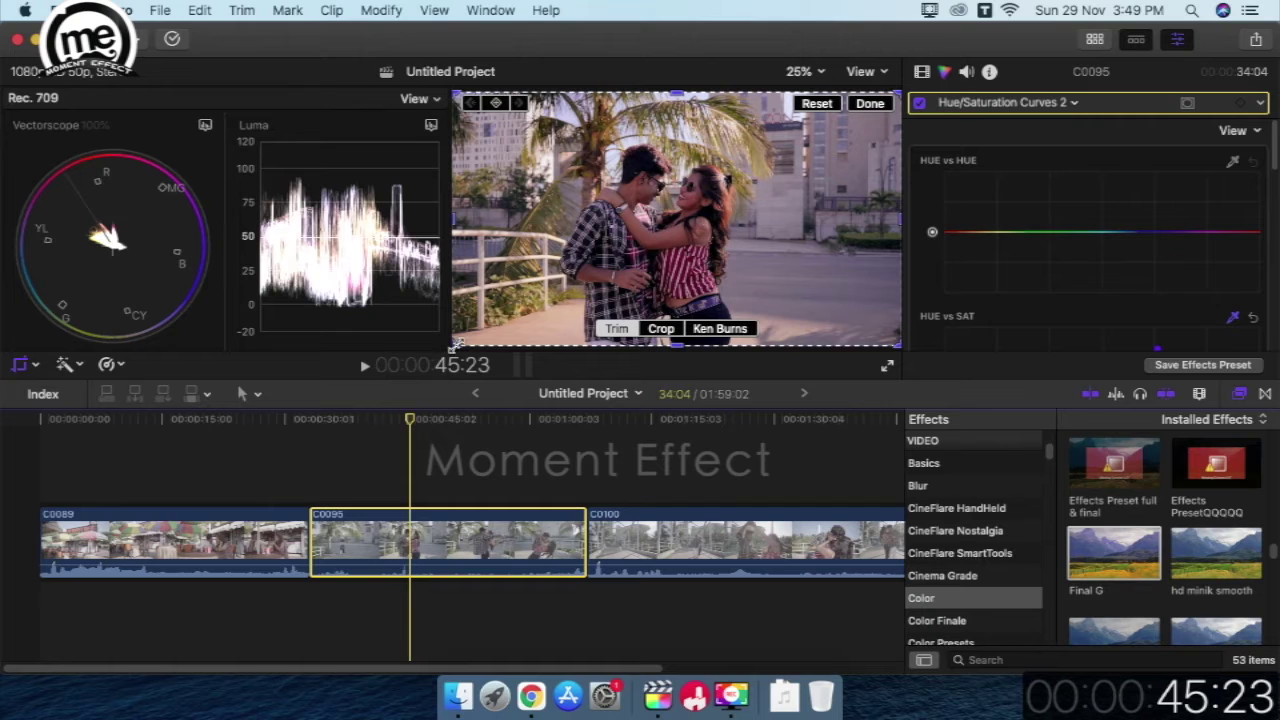
mouse_move(455, 344)
left_mouse_down()
mouse_move(658, 245)
mouse_move(648, 225)
mouse_move(666, 242)
mouse_move(656, 248)
left_mouse_up()
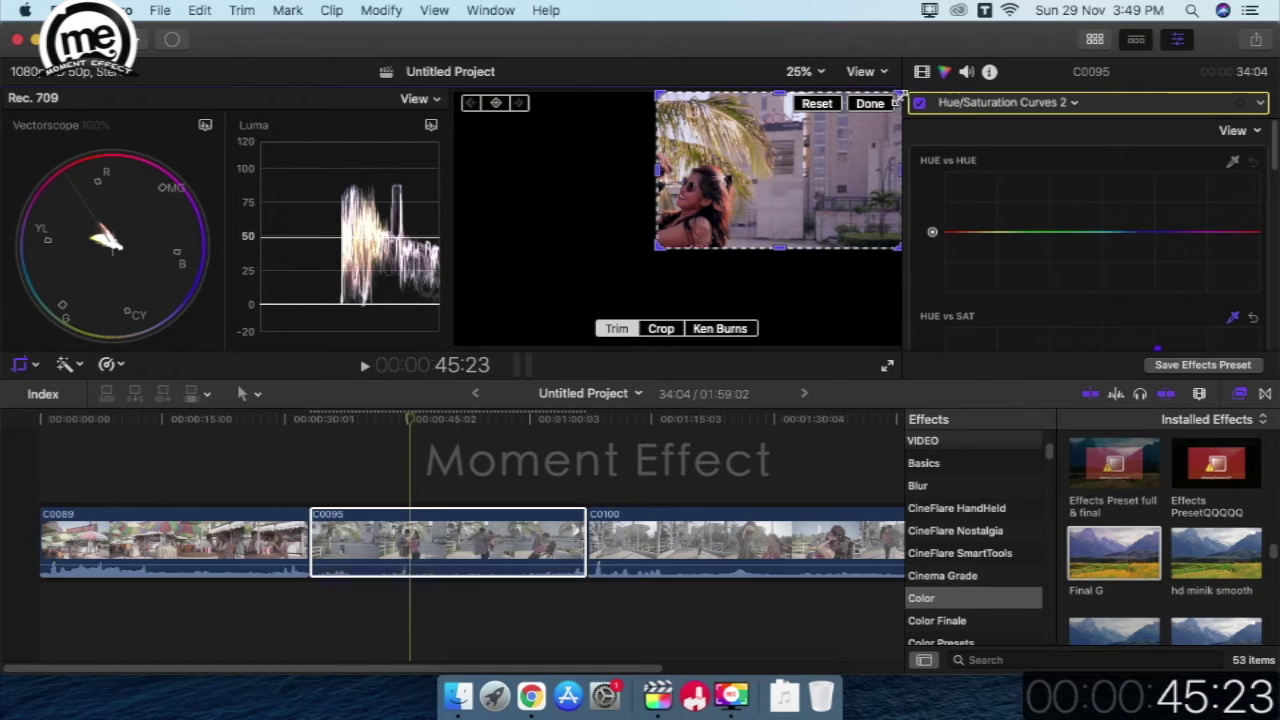
left_click_drag(898, 100, 669, 238)
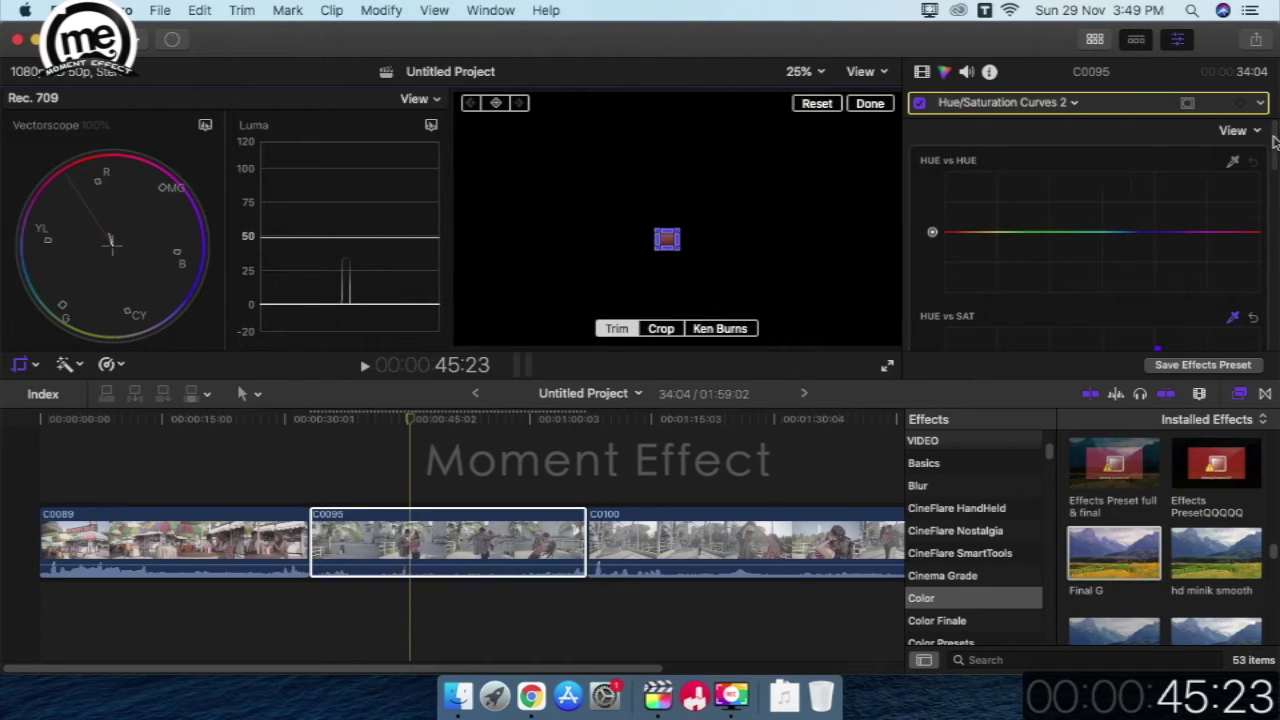
left_click(1074, 103)
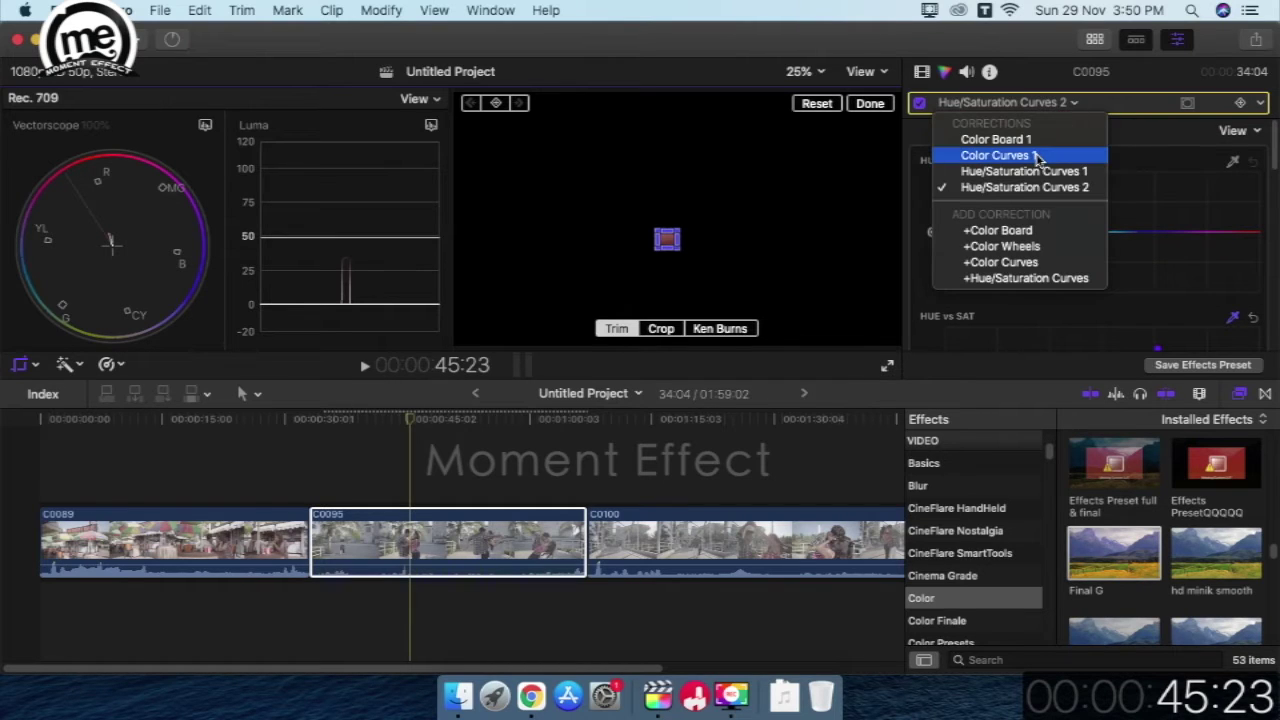
Add a Color Wheels correction to C0095 and try Temperature and Tint changes, undoing them
left_click(1005, 246)
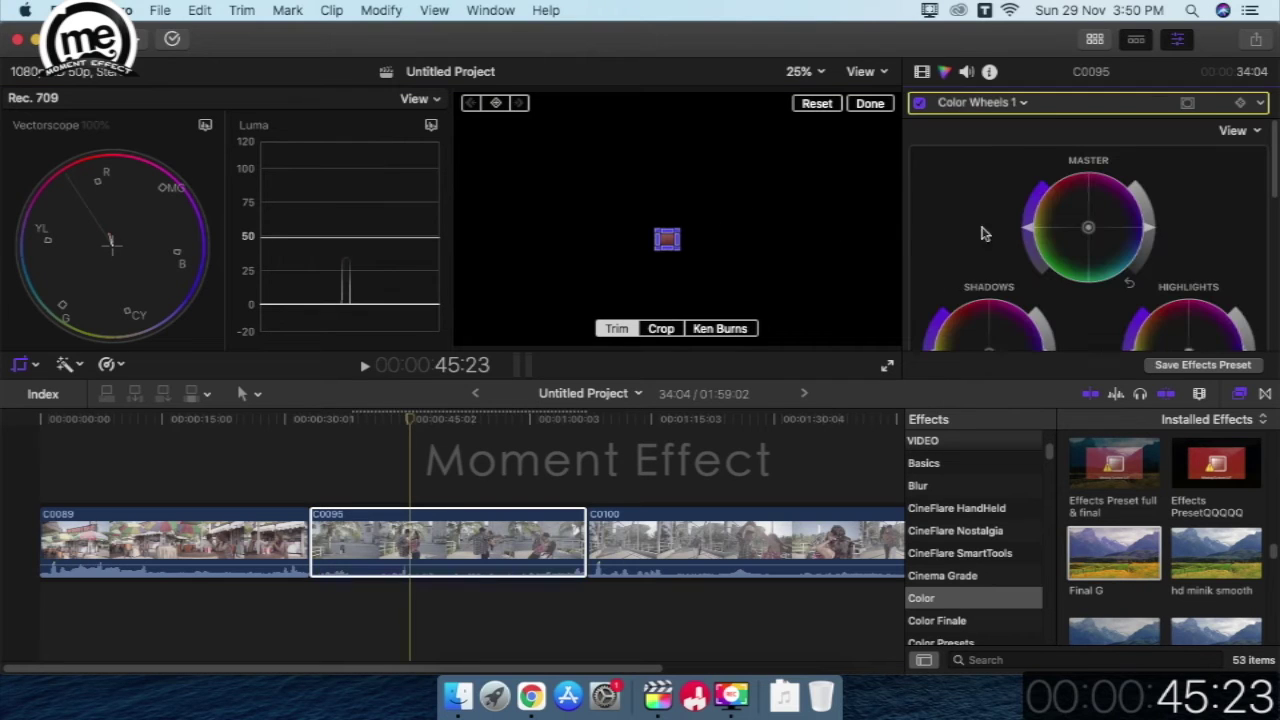
scroll(1276, 186, "down", 2)
left_click_drag(1276, 186, 1276, 219)
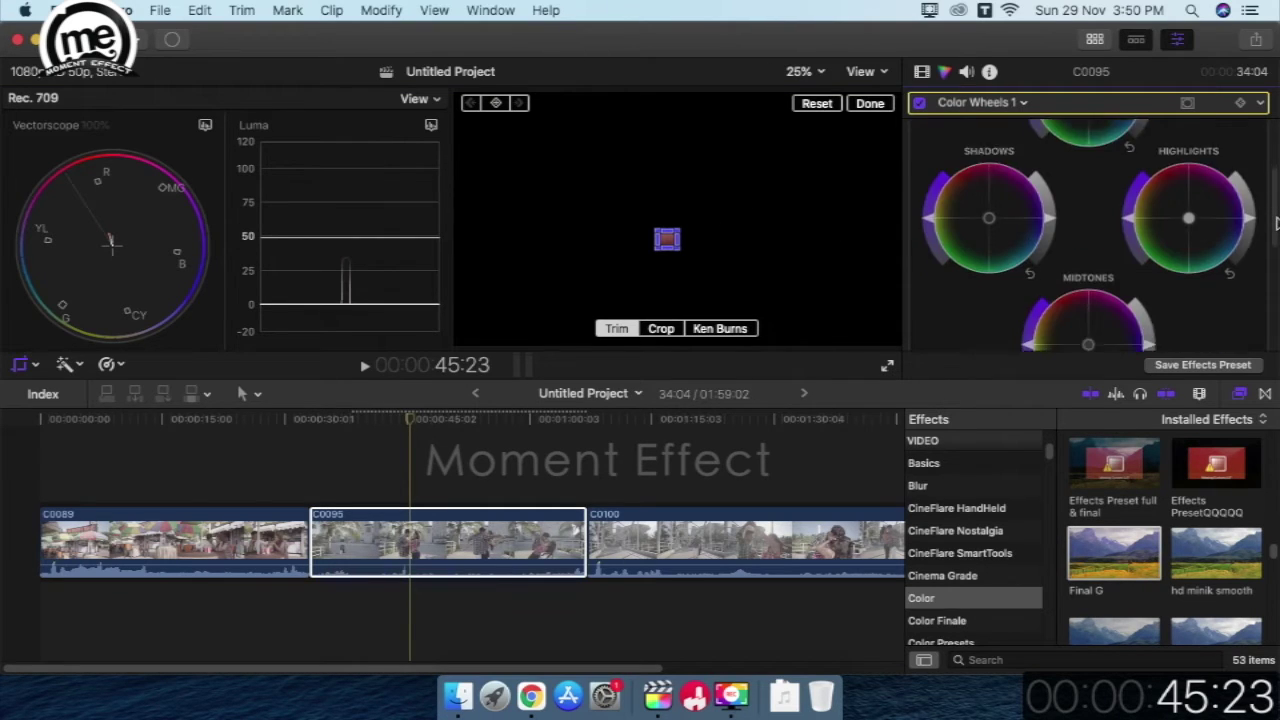
scroll(1276, 245, "down", 3)
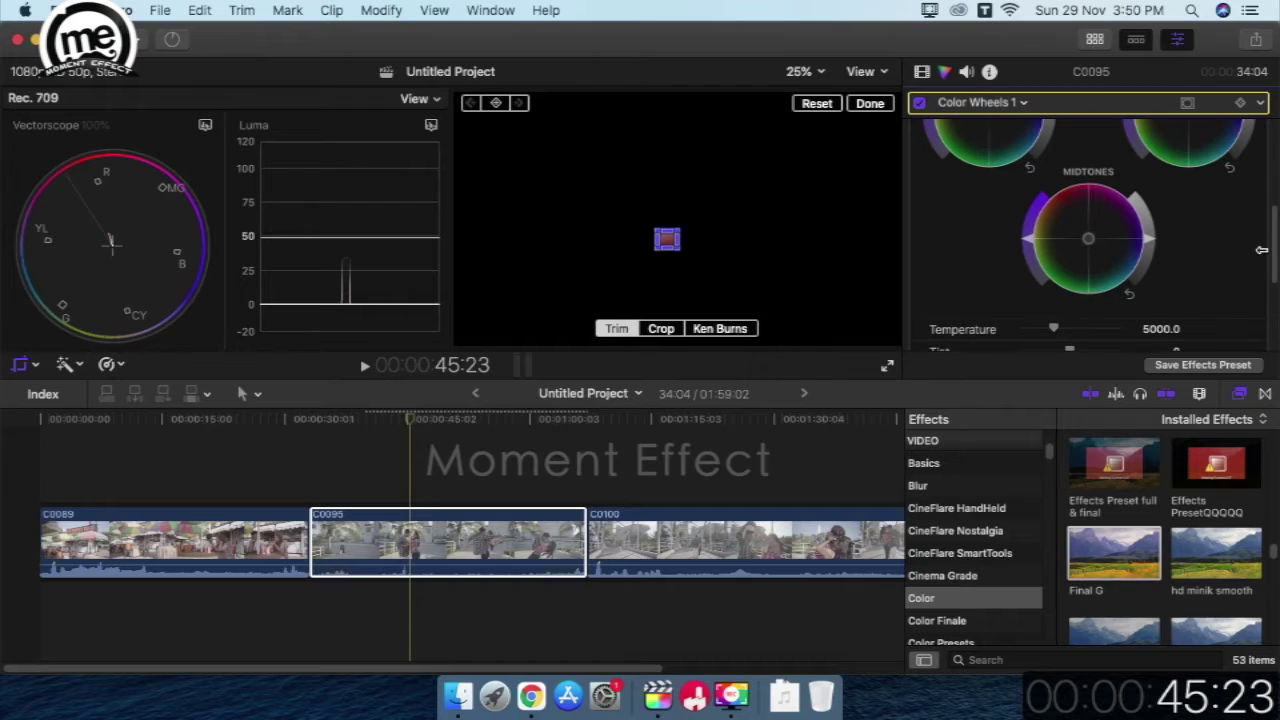
scroll(1276, 261, "down", 2)
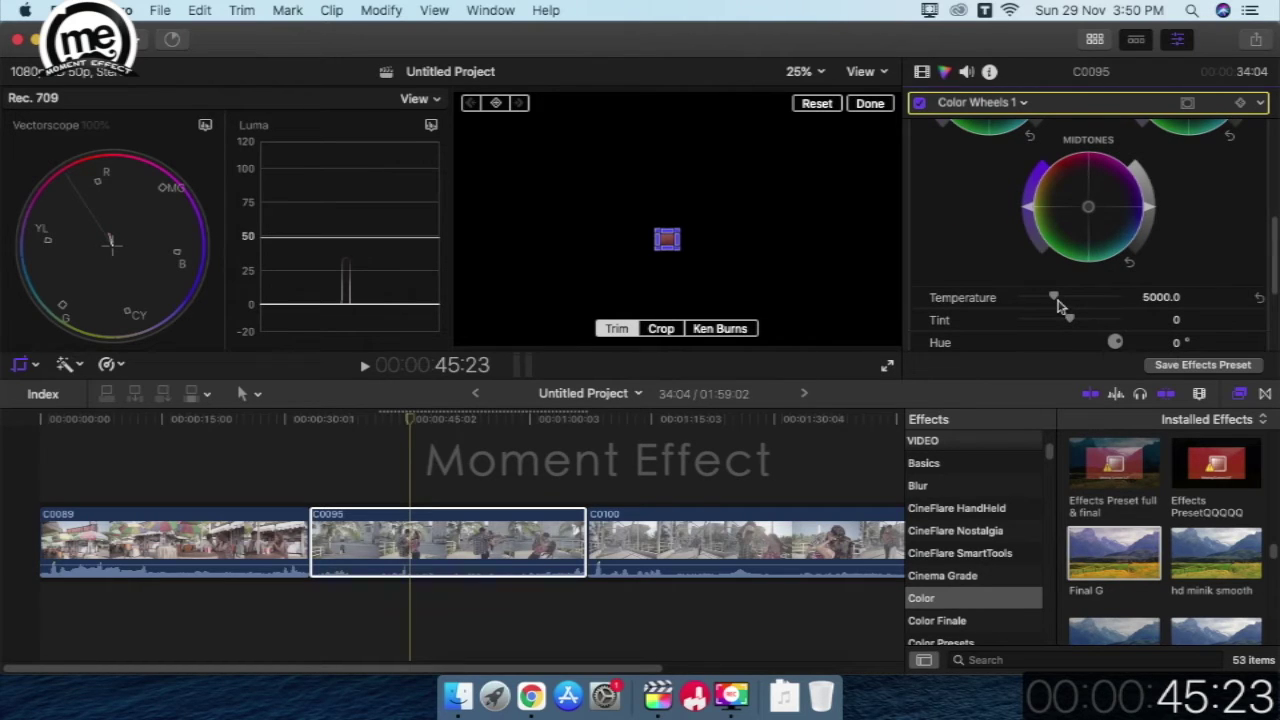
left_click_drag(1055, 299, 1076, 309)
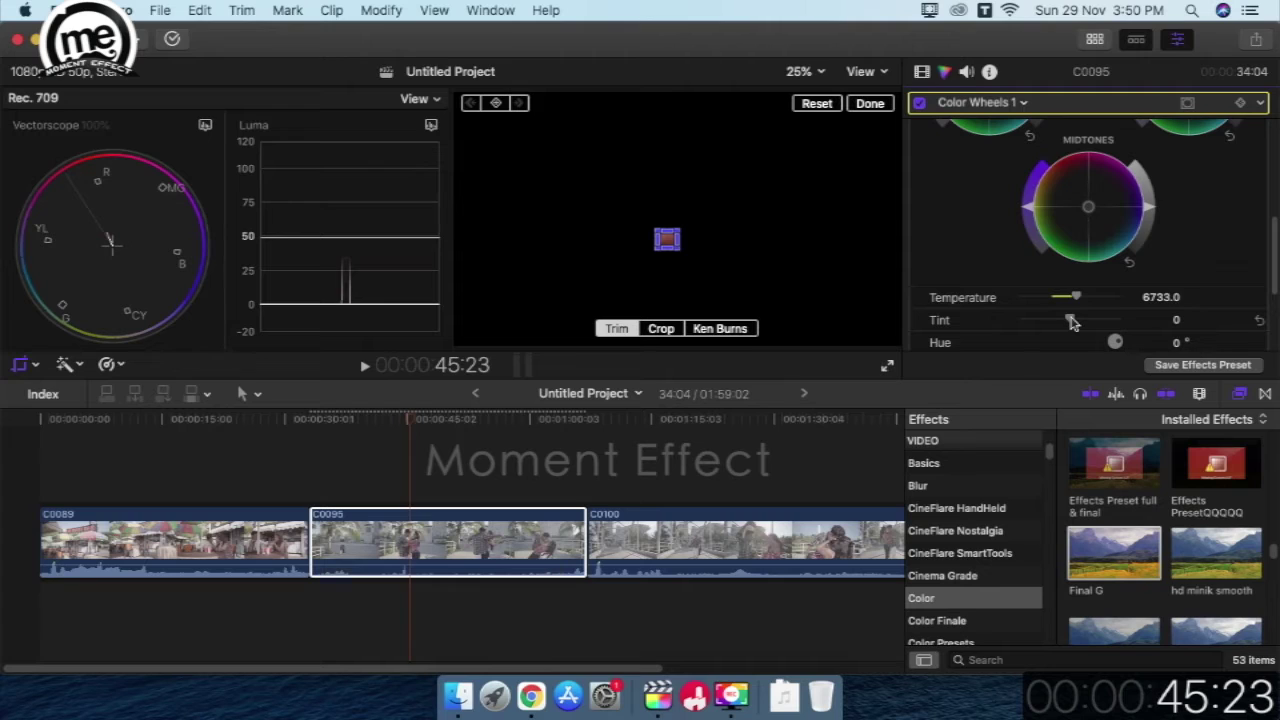
key("super+z")
mouse_move(1070, 320)
left_mouse_down()
mouse_move(1085, 322)
mouse_move(1067, 322)
mouse_move(1085, 303)
left_mouse_up()
key("super+z")
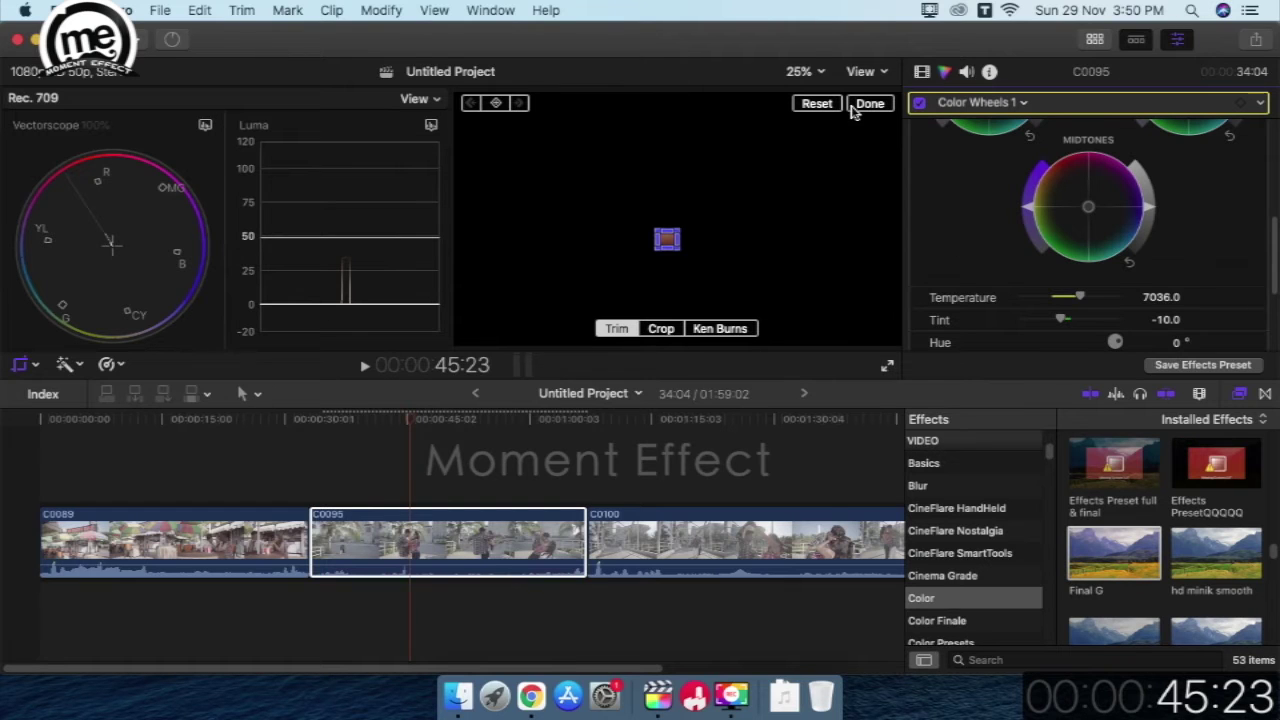
Reset the crop to the full frame and close it, nudging Temperature down slightly
left_click(820, 106)
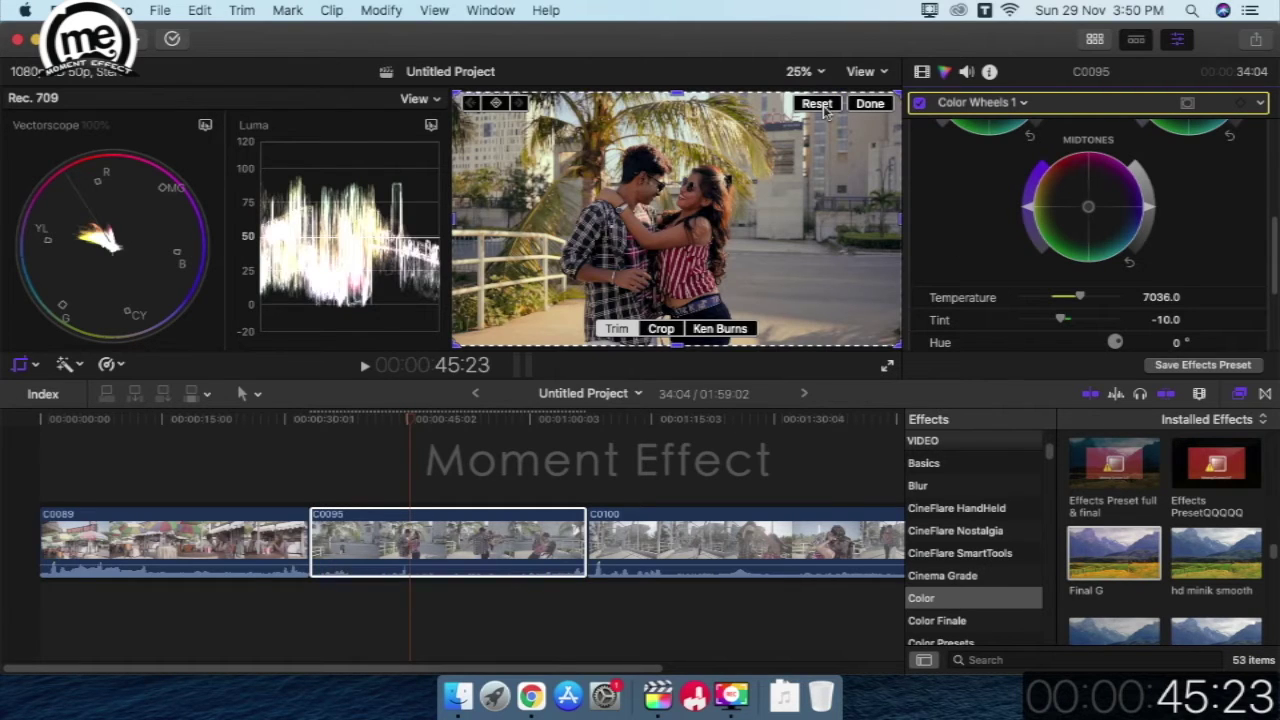
left_click(1078, 298)
left_click(869, 104)
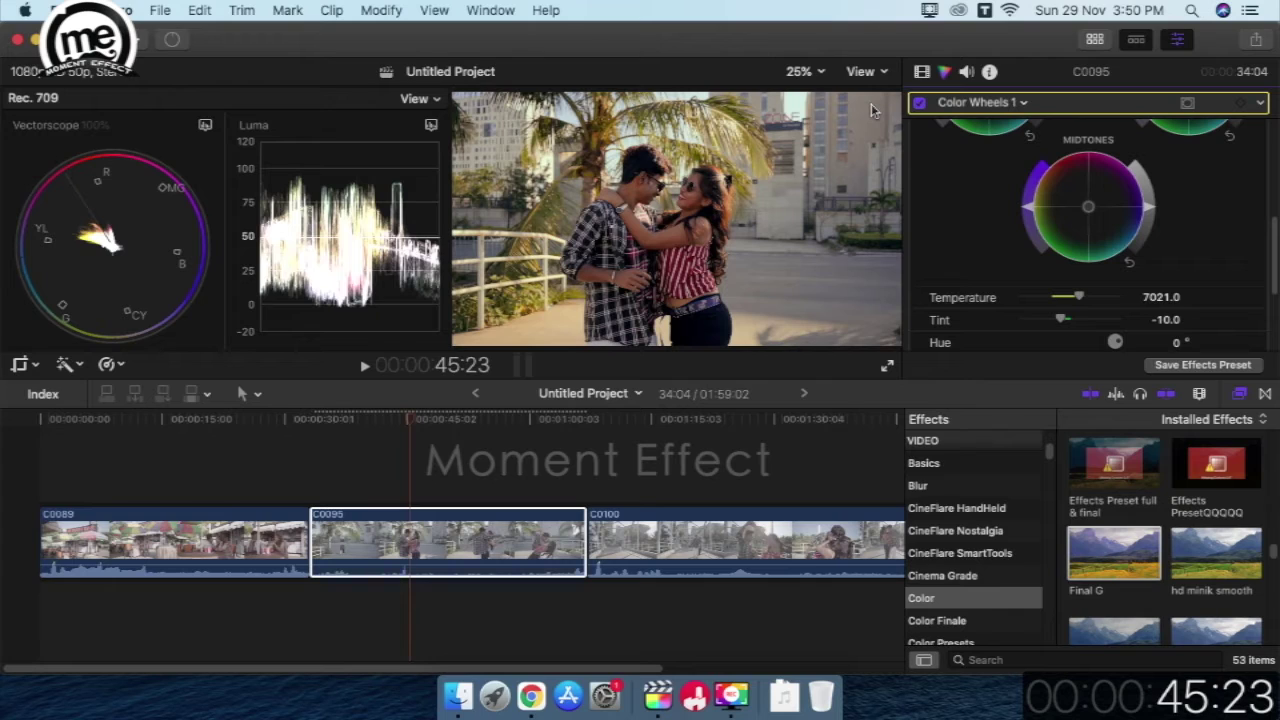
Set the Color Wheels Temperature to 7000 and return focus to the timeline
left_click(1160, 299)
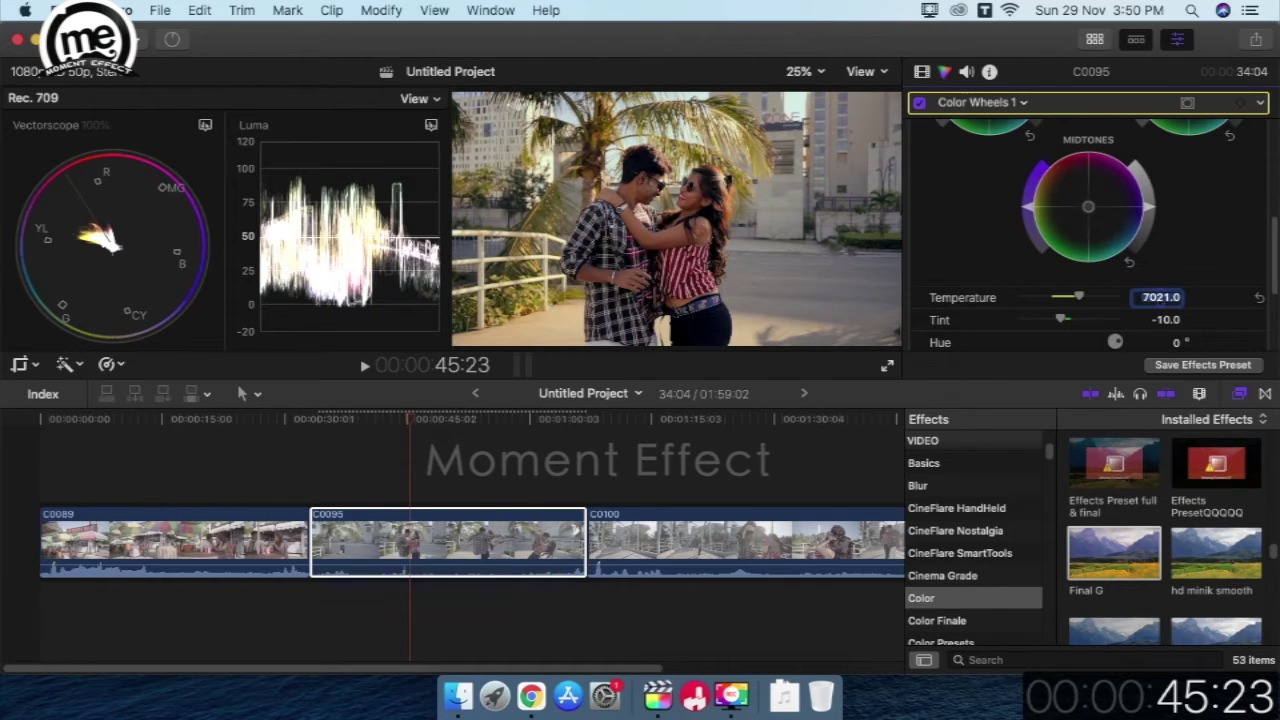
type("70")
key("Return")
key("super+2")
Crop the frame down to a small area, then reset the crop back to full frame
left_click(20, 366)
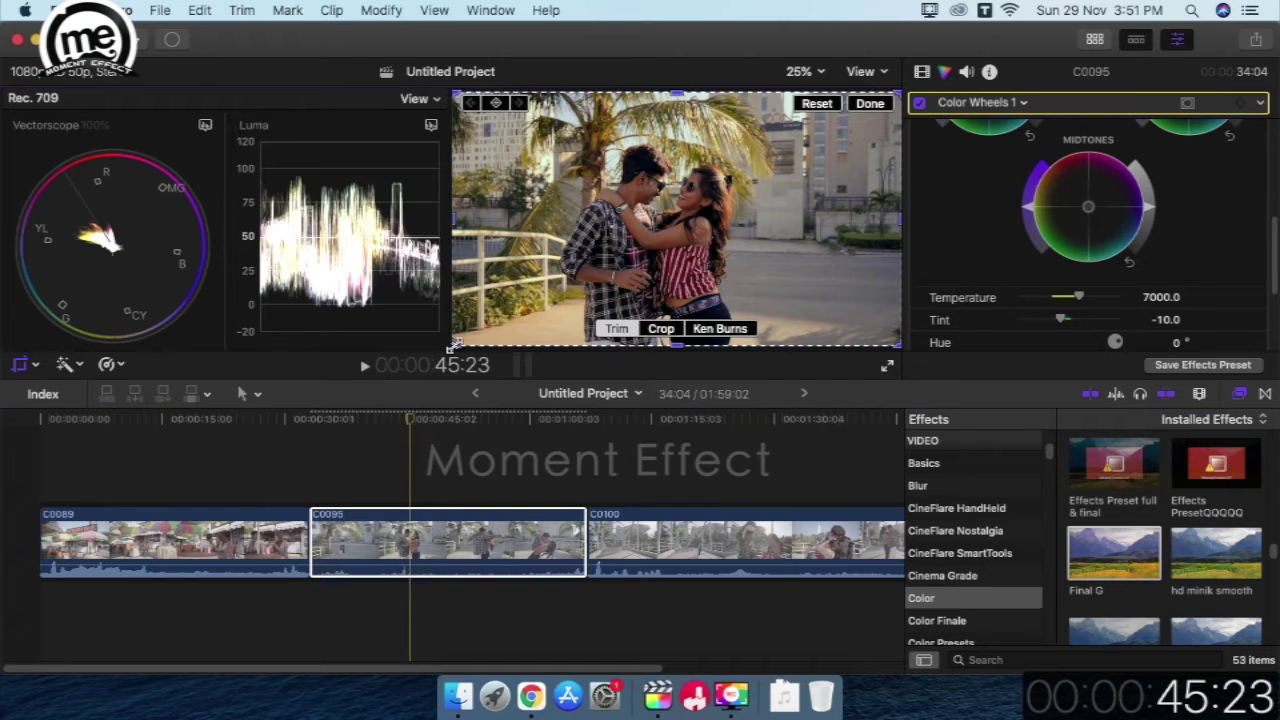
mouse_move(454, 345)
left_mouse_down()
mouse_move(618, 232)
mouse_move(685, 209)
left_mouse_up()
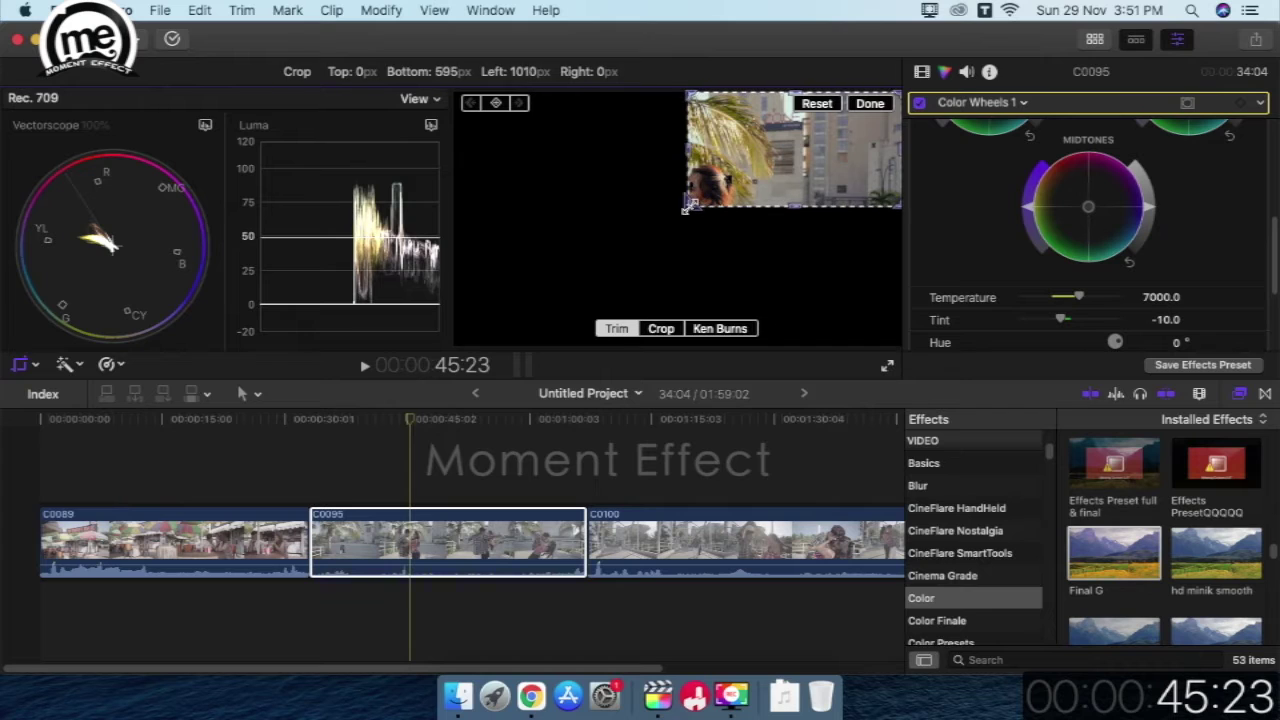
left_click_drag(685, 209, 679, 208)
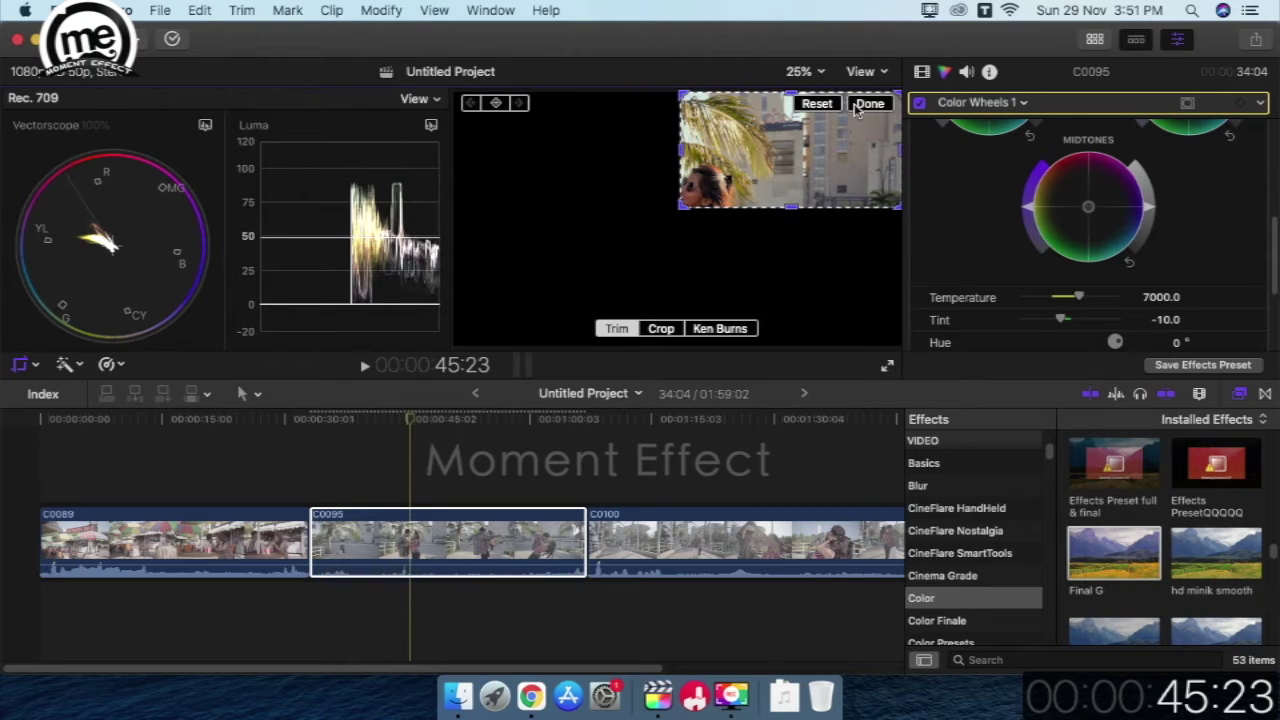
left_click_drag(900, 92, 687, 199)
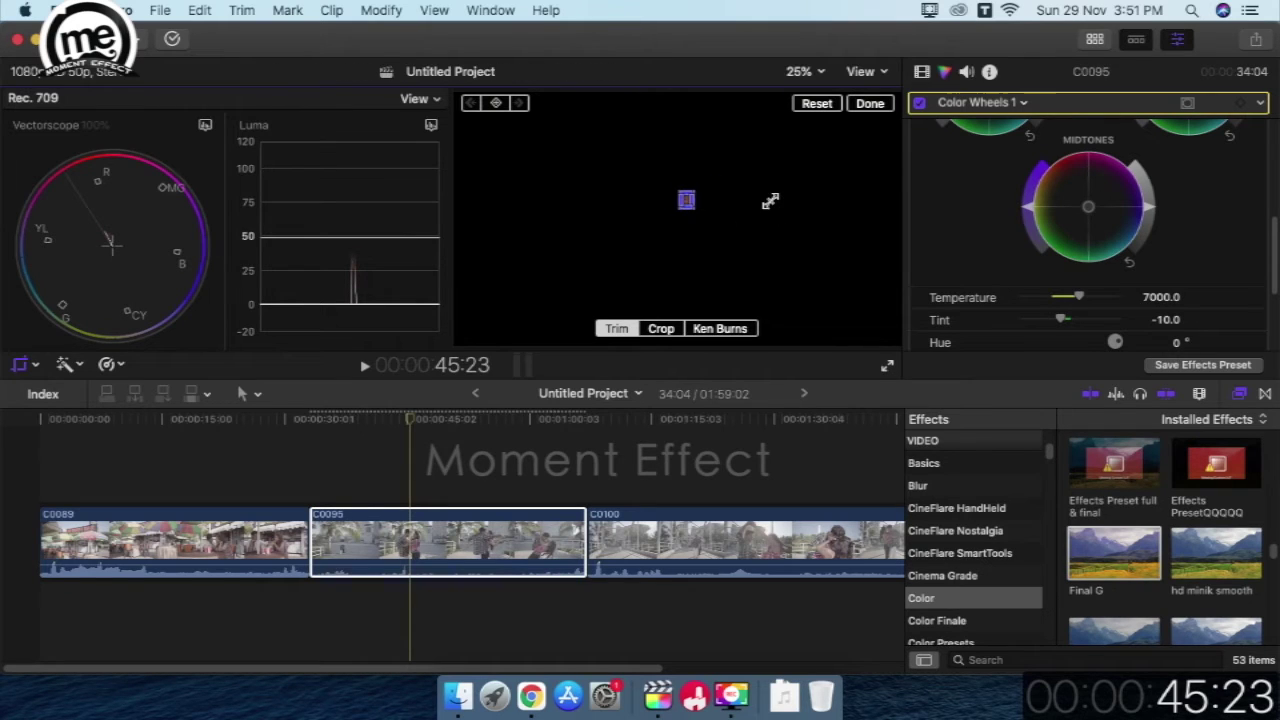
left_click(870, 103)
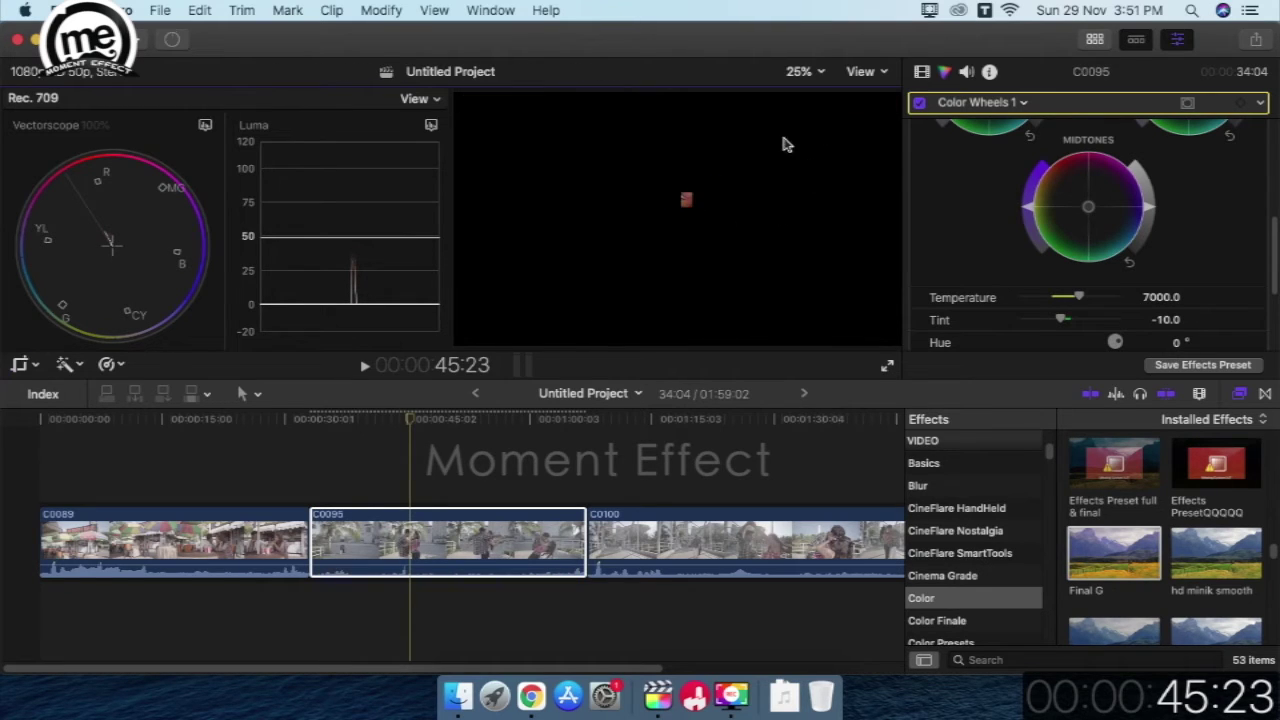
left_click(20, 365)
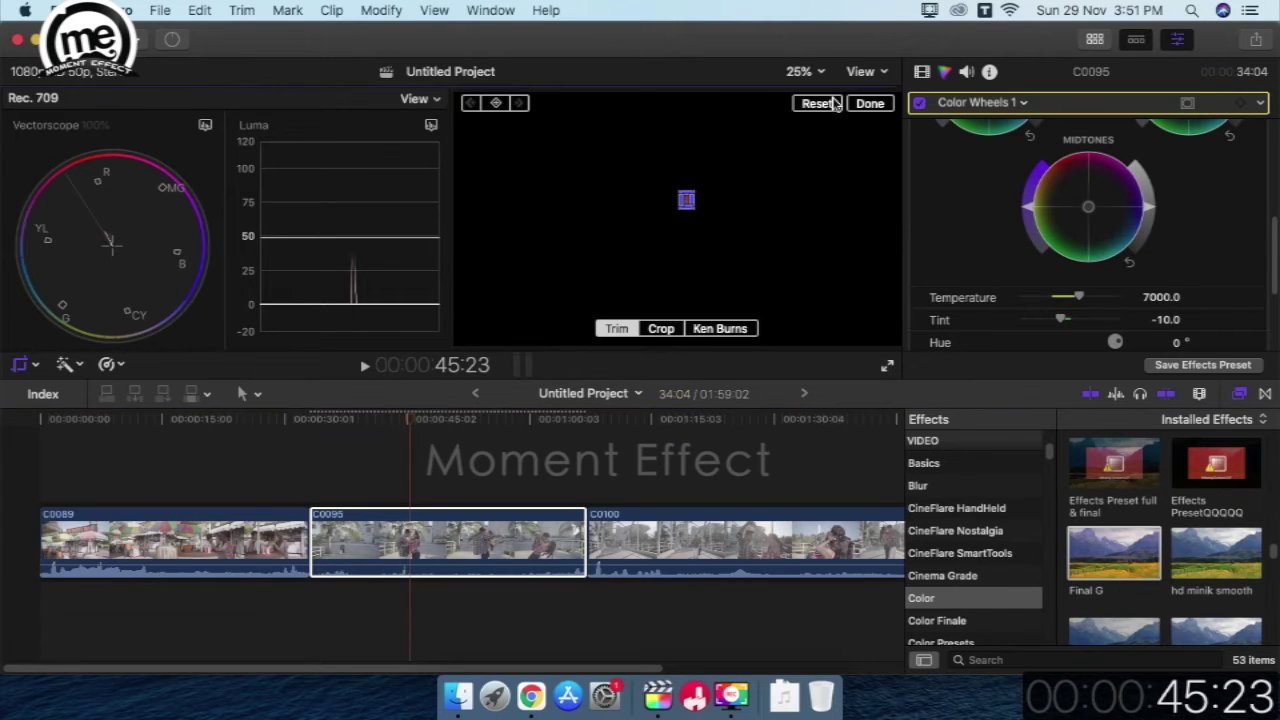
left_click(832, 104)
left_click(876, 103)
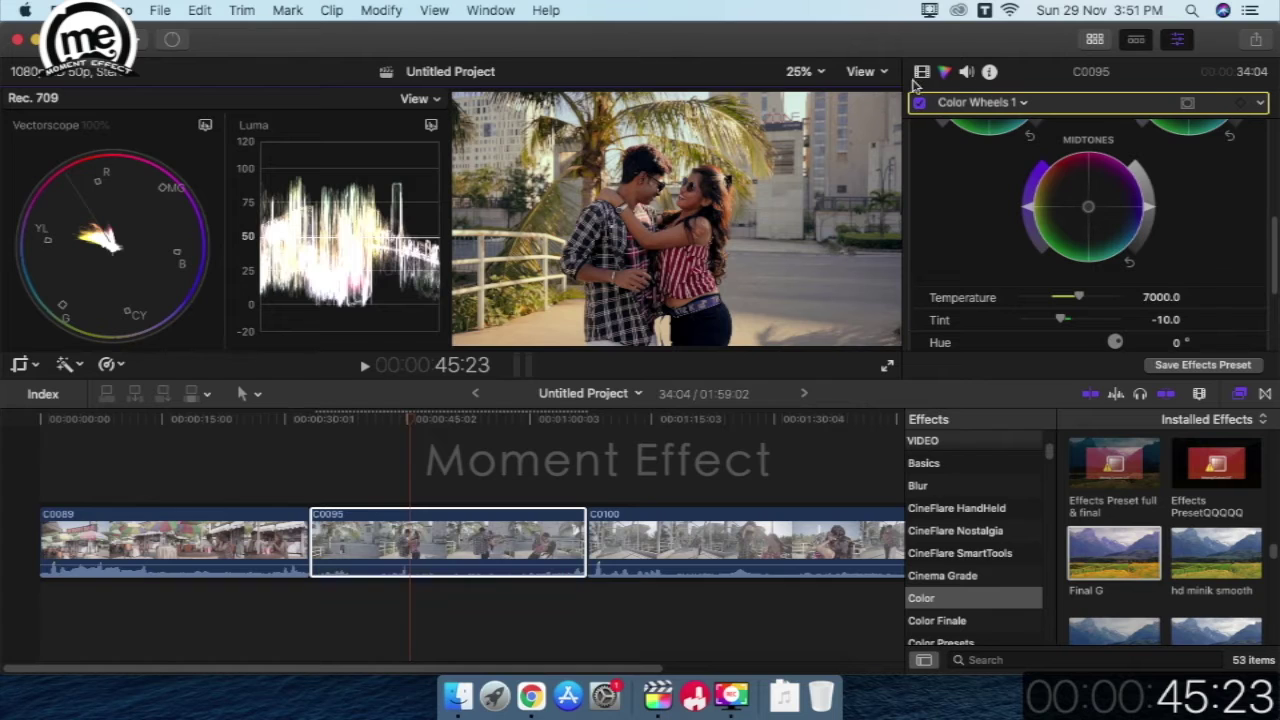
Add a Color Board 2 correction and bring up its mask options
left_click(1023, 104)
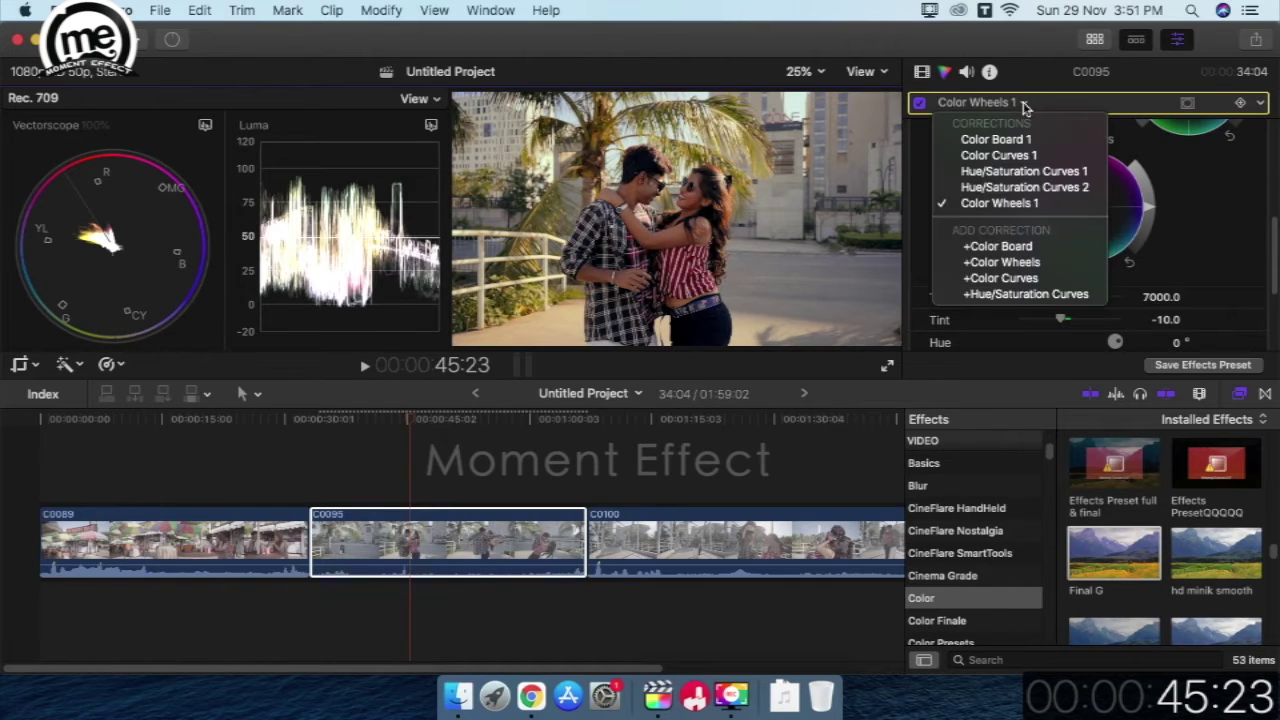
left_click(1012, 250)
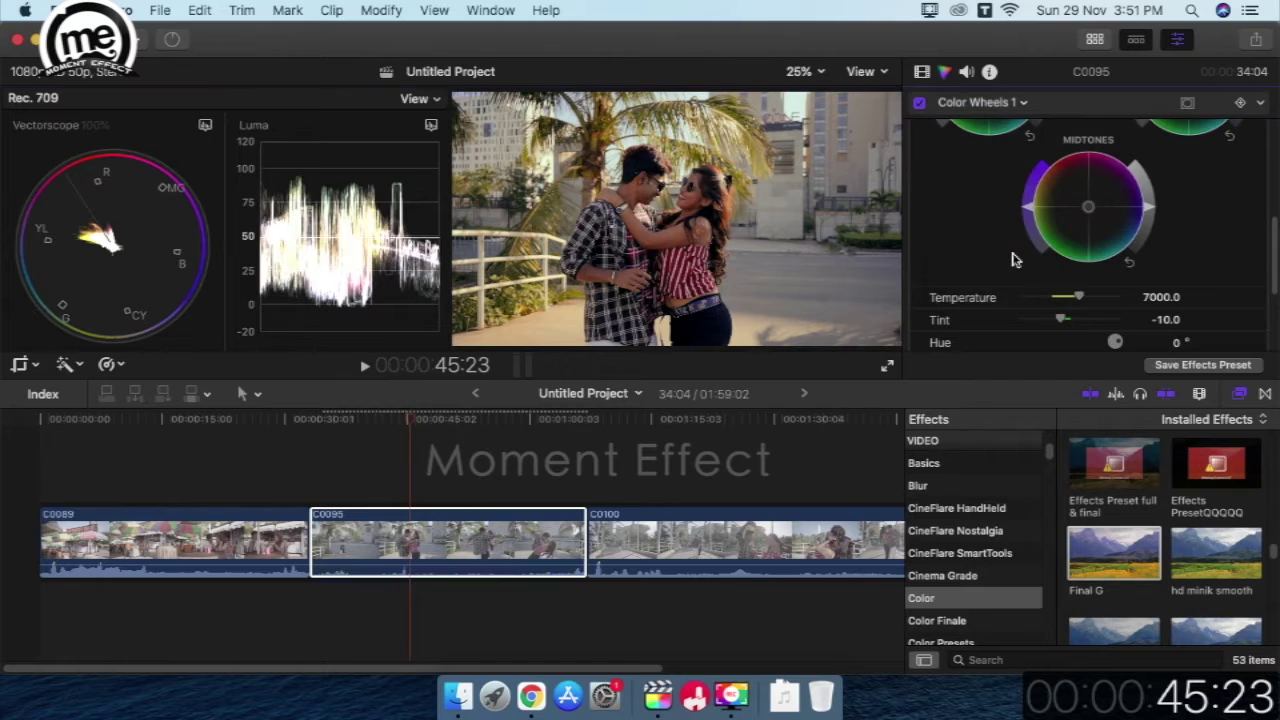
left_click(1186, 106)
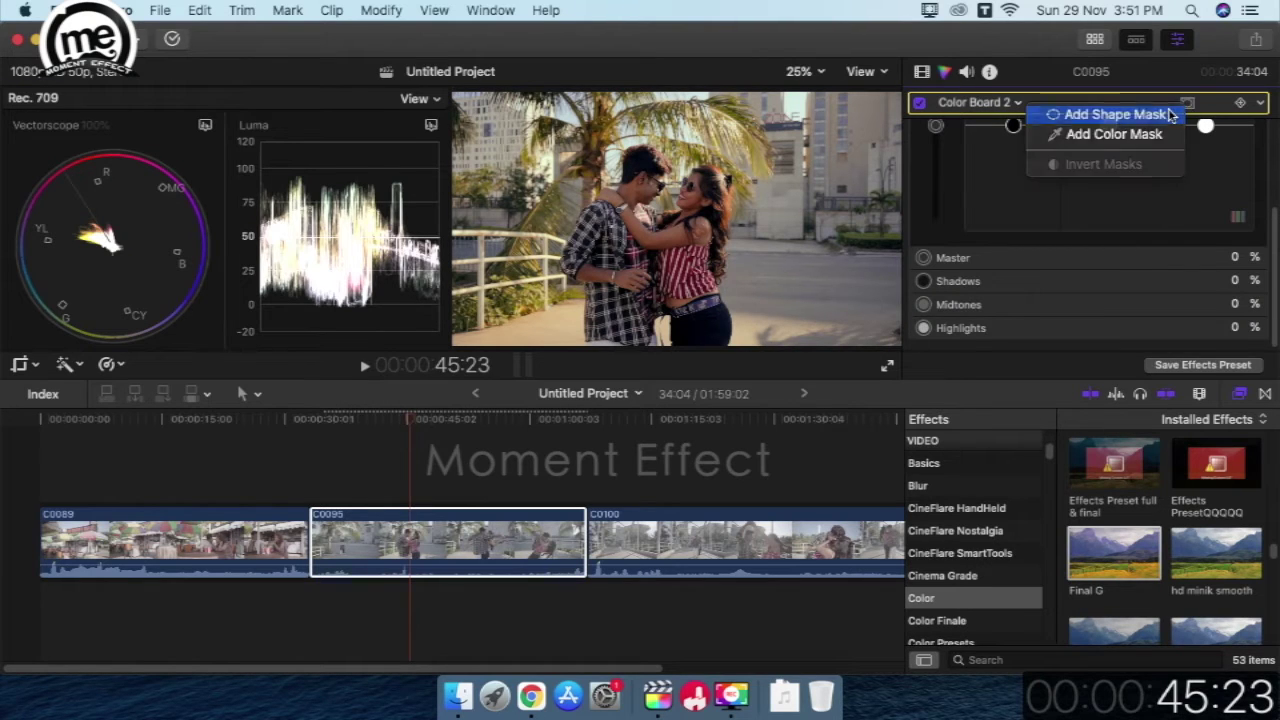
Add a shape mask to Color Board 2, widen it around the couple and shift it slightly left
left_click(1170, 115)
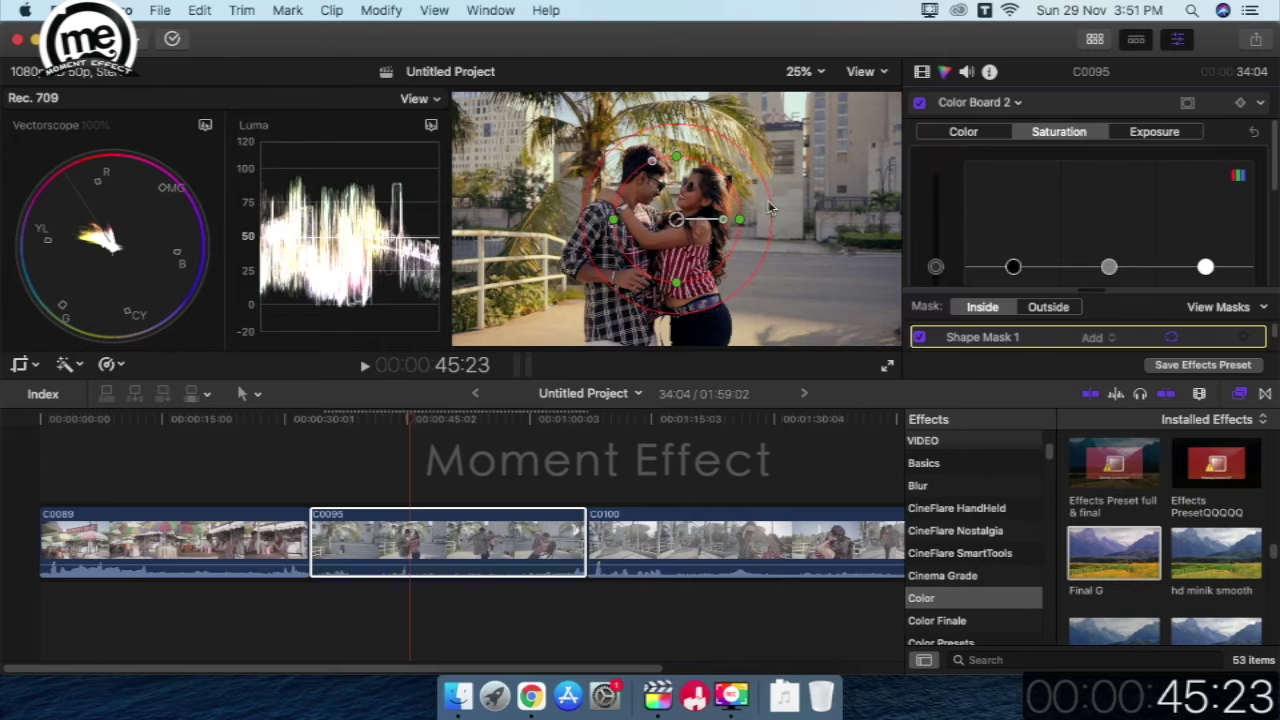
left_click_drag(781, 212, 958, 254)
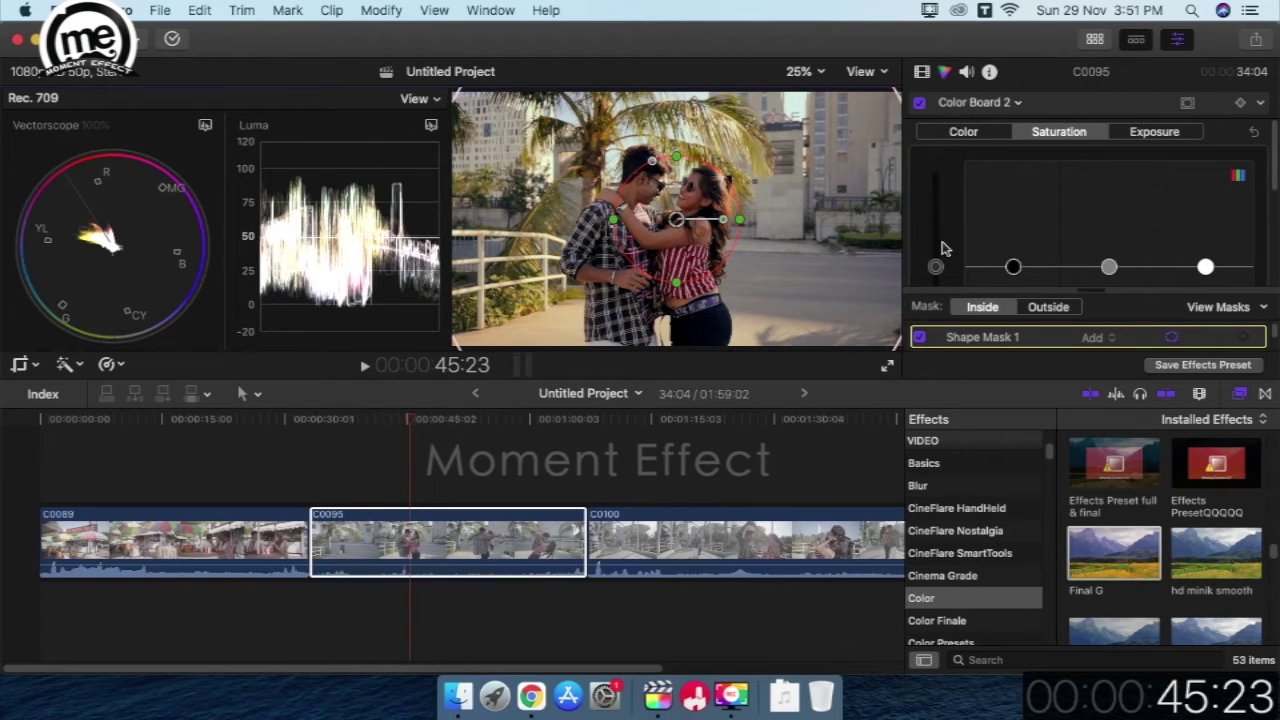
mouse_move(737, 252)
left_mouse_down()
mouse_move(790, 268)
mouse_move(775, 267)
left_mouse_up()
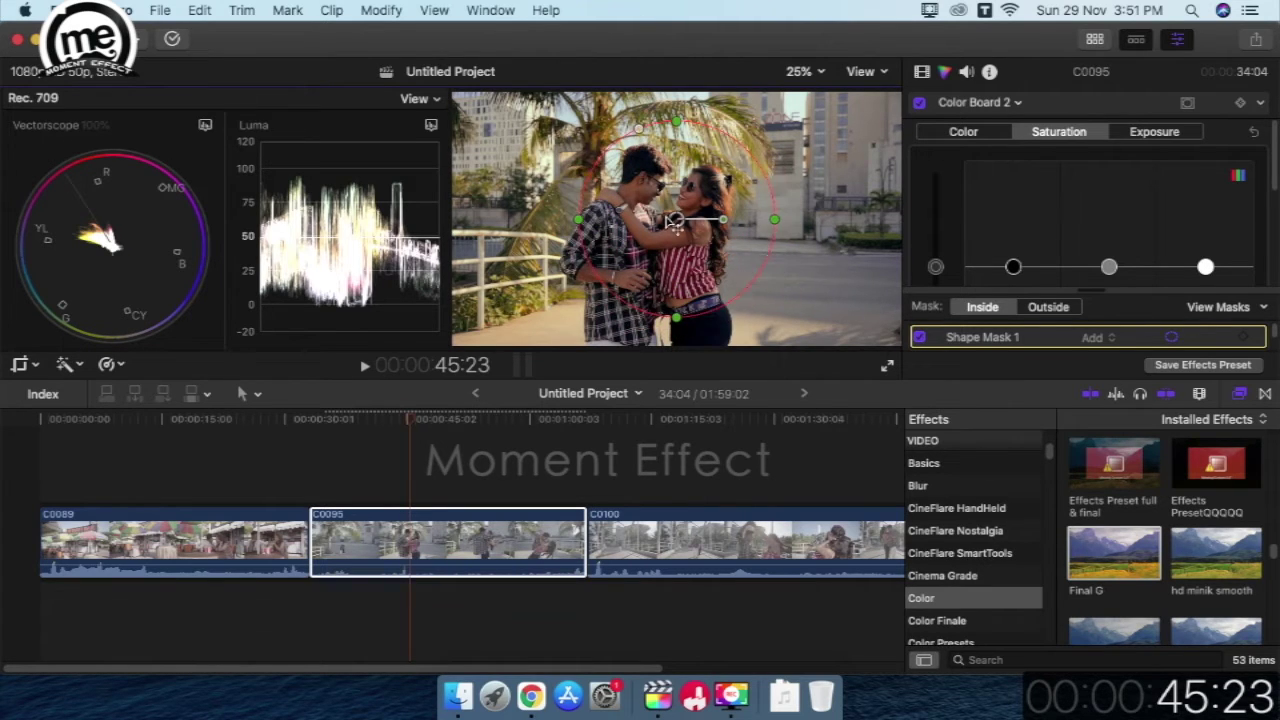
left_click_drag(676, 219, 668, 222)
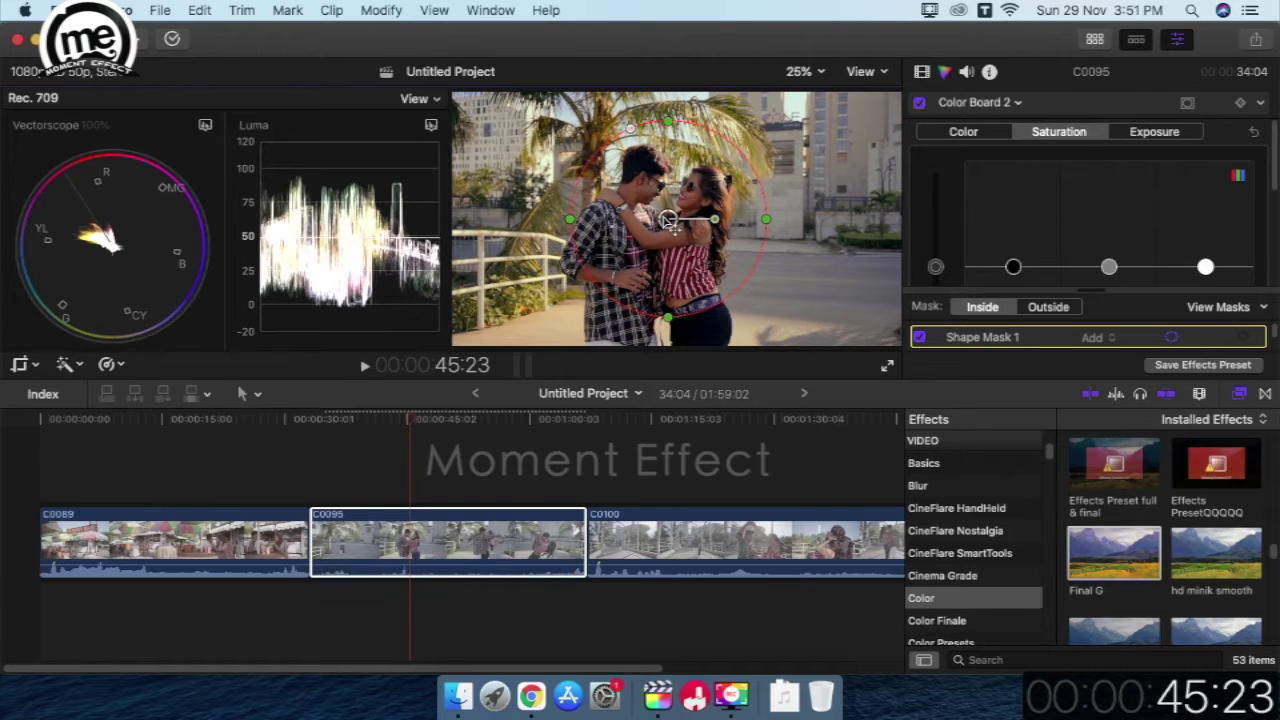
In Color Board 2 Exposure, darken the highlights, midtones and shadows outside the shape mask
left_click(1164, 136)
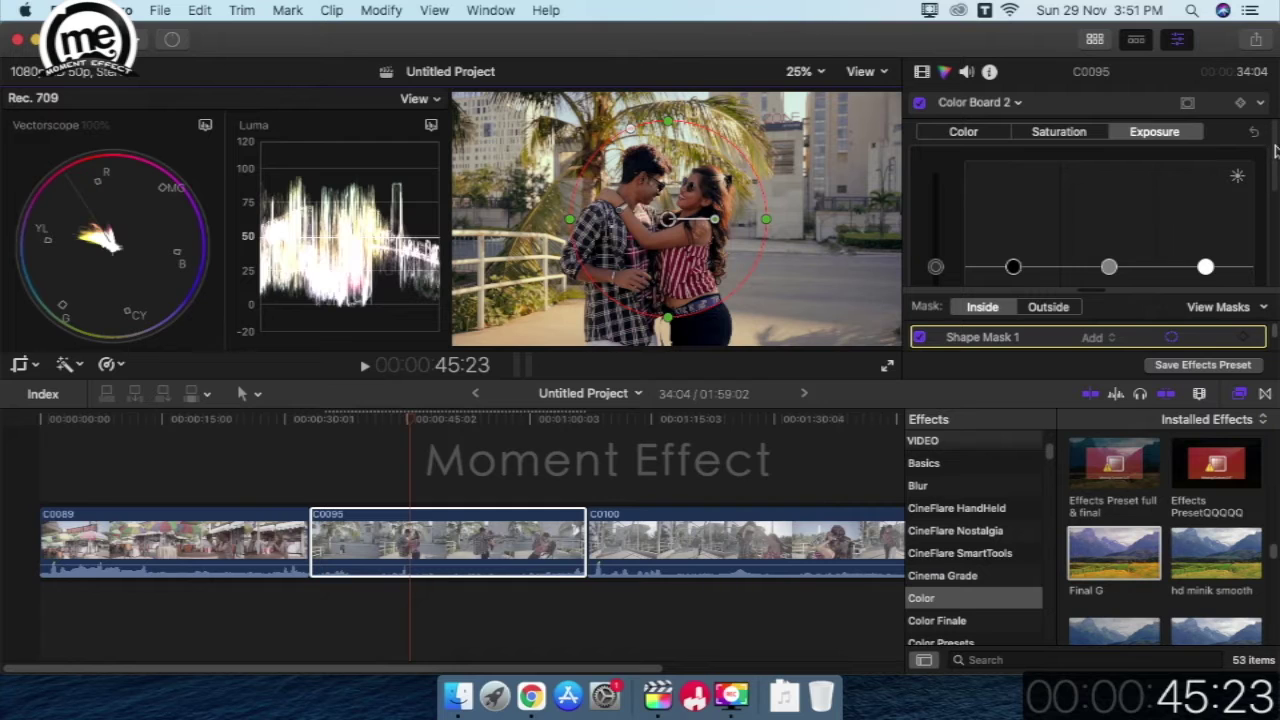
scroll(1274, 150, "down", 2)
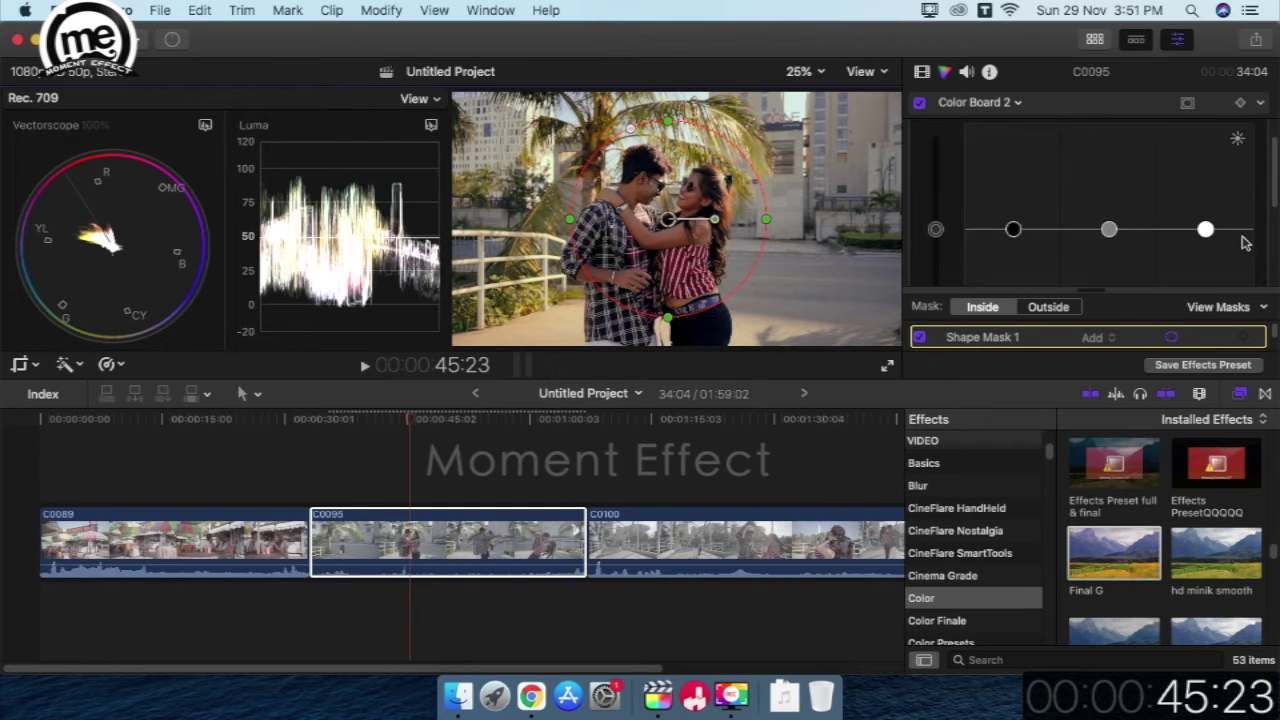
left_click_drag(1205, 231, 1205, 264)
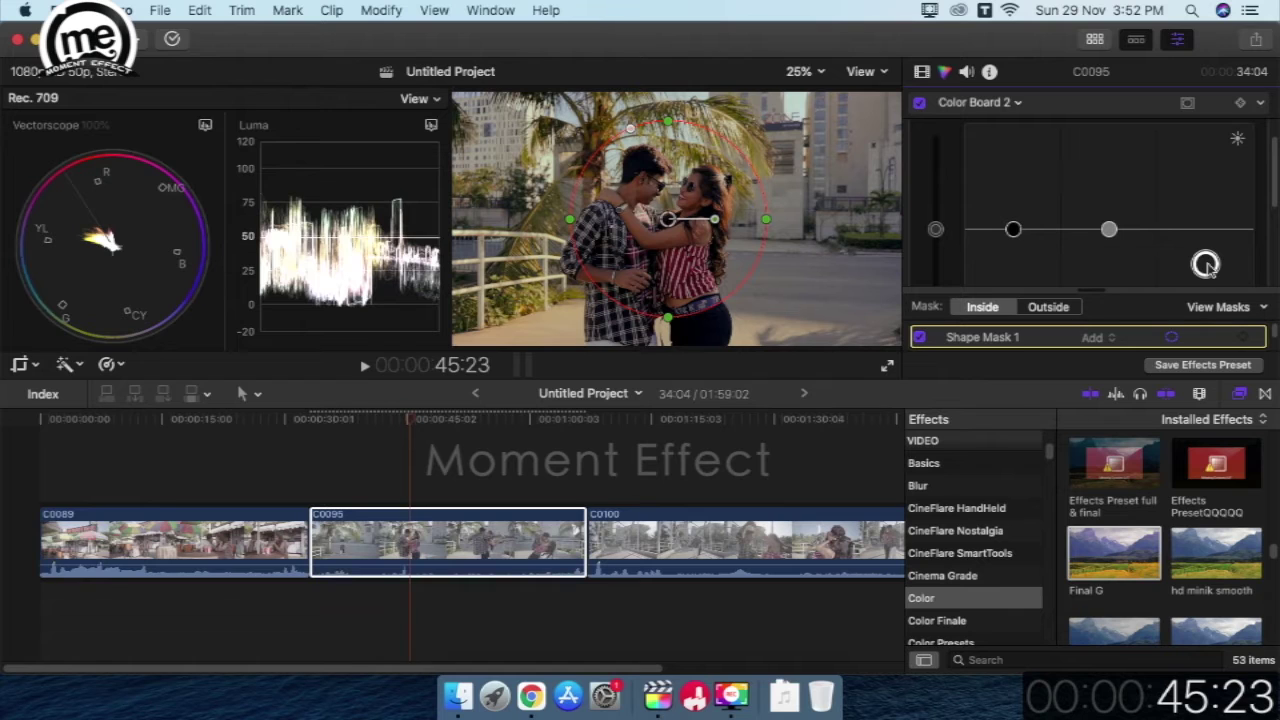
key("Delete")
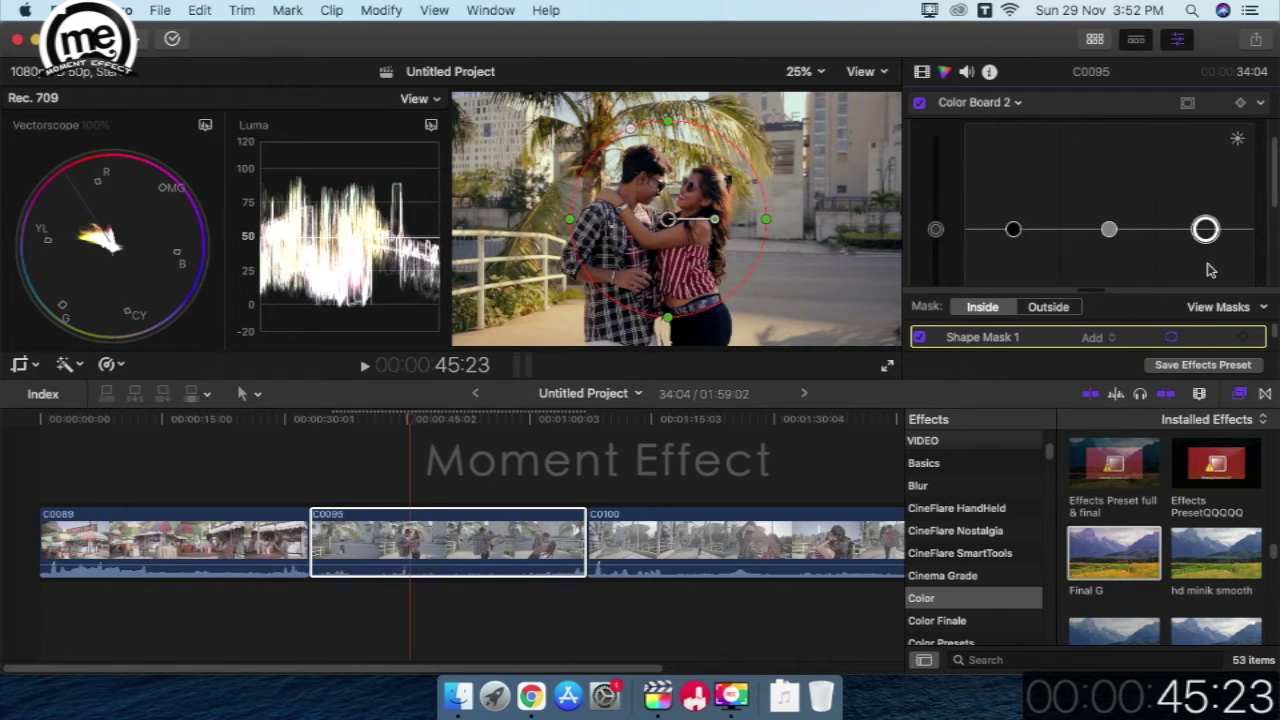
left_click(1064, 308)
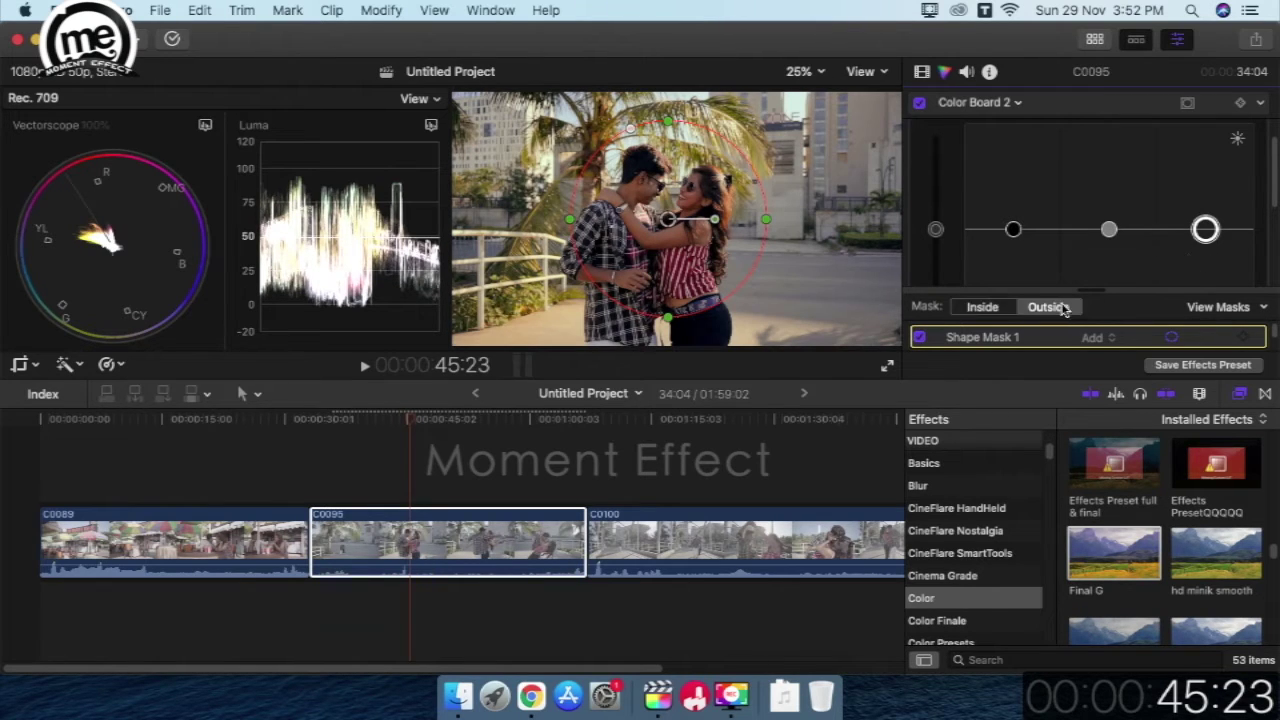
left_click_drag(1207, 233, 1207, 252)
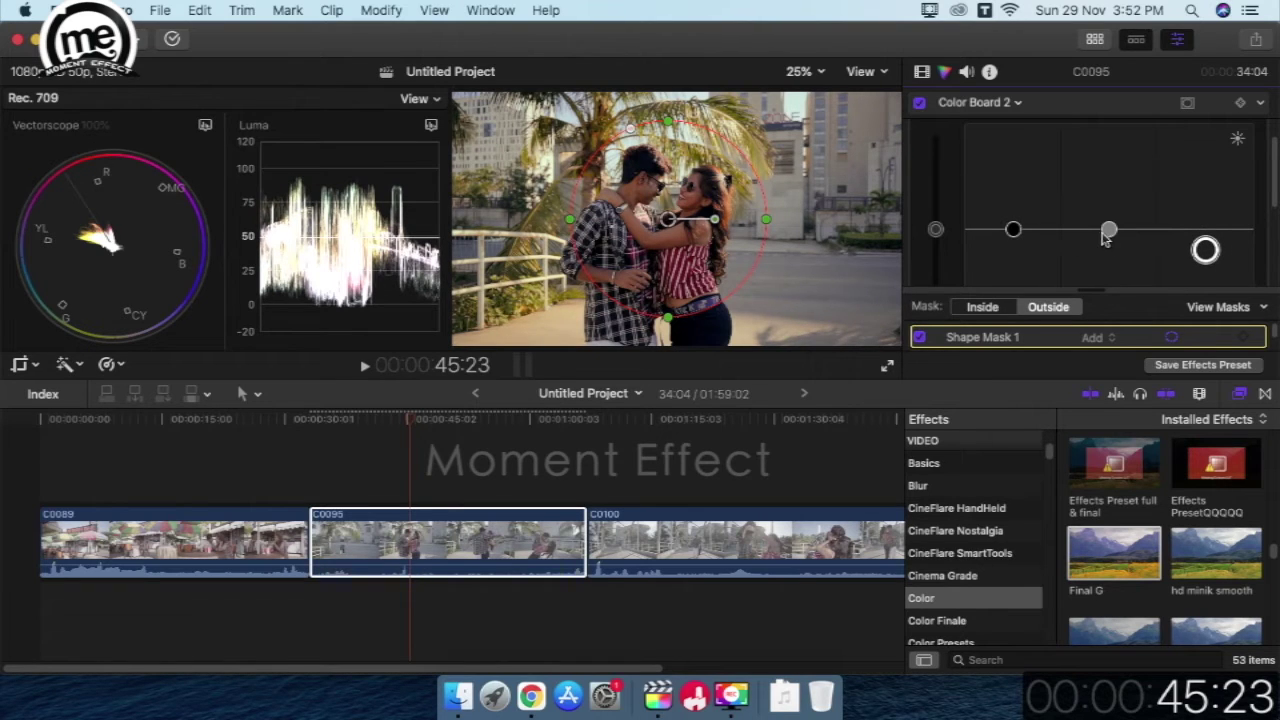
left_click_drag(1108, 232, 1110, 280)
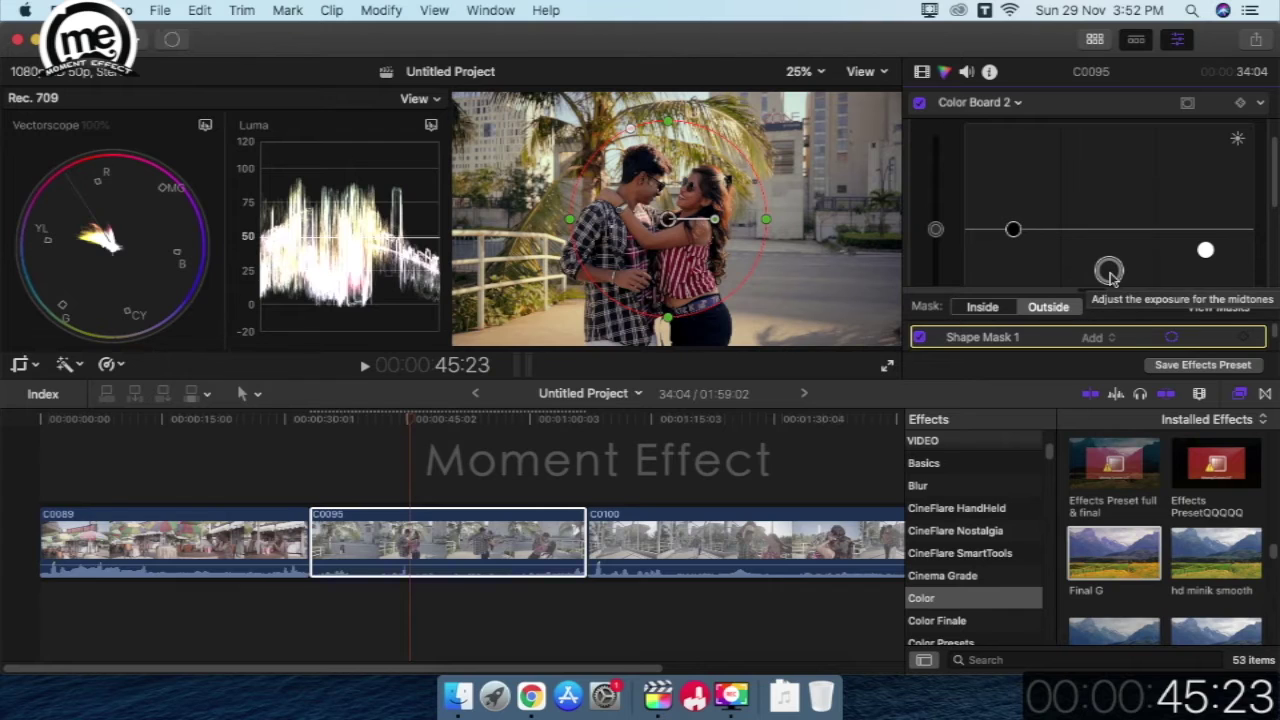
left_click_drag(1012, 230, 1013, 240)
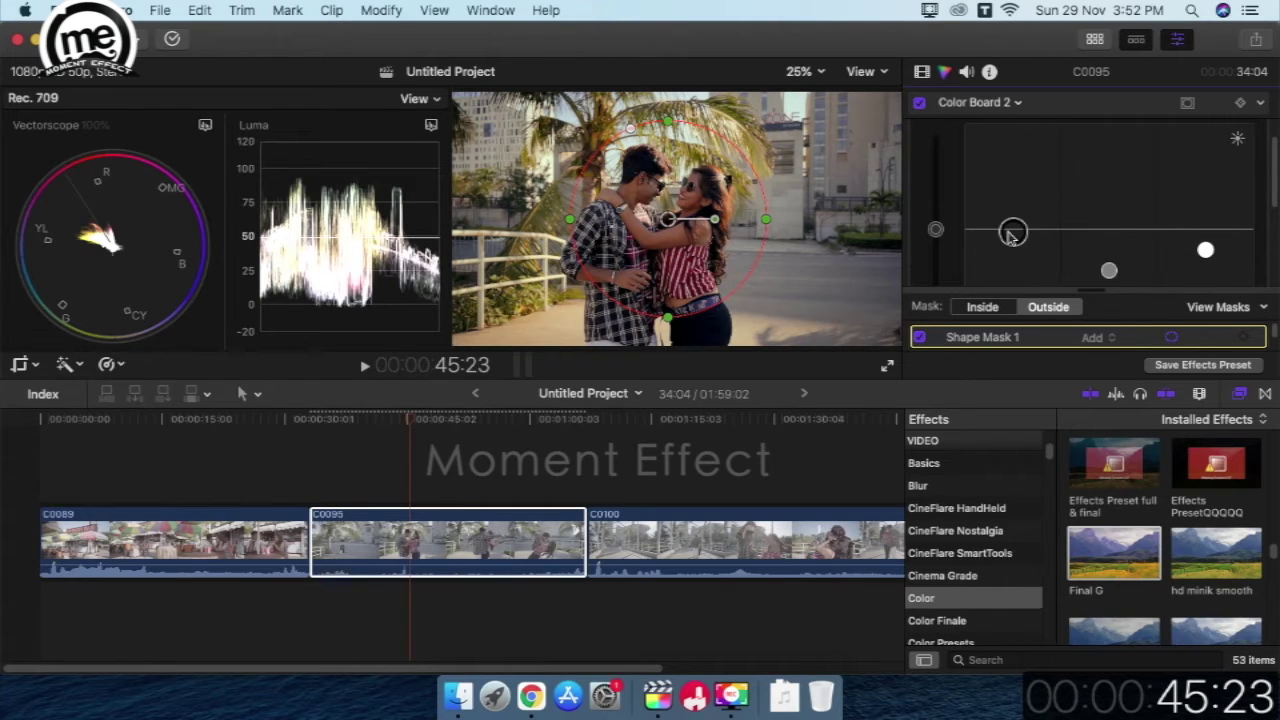
Brighten the highlights and midtones inside the shape mask
left_click(986, 312)
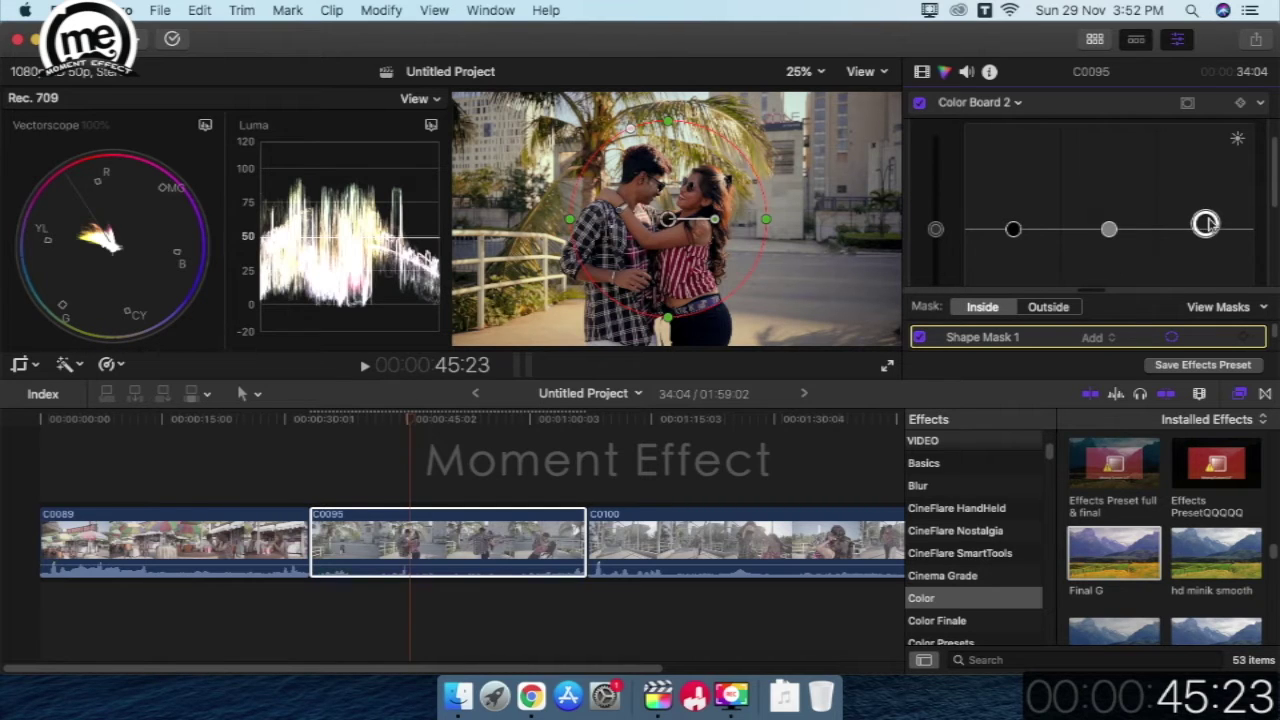
left_click_drag(1205, 230, 1207, 210)
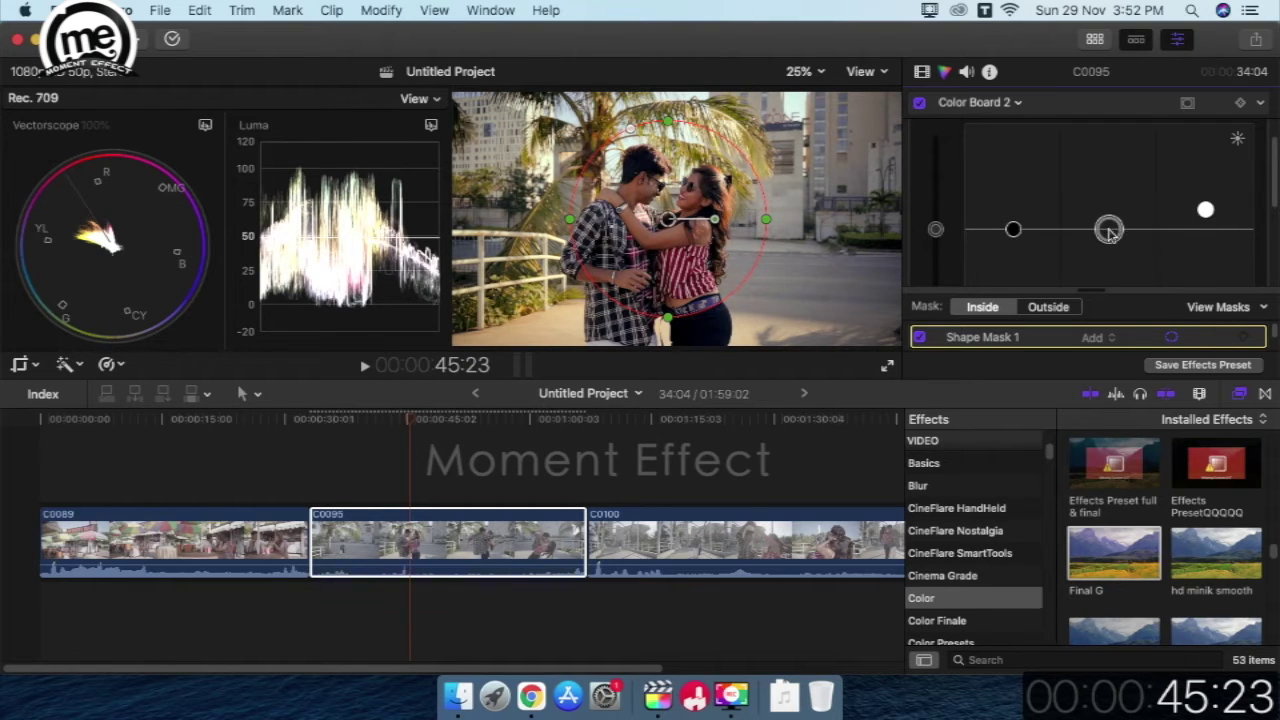
left_click_drag(1108, 231, 1113, 224)
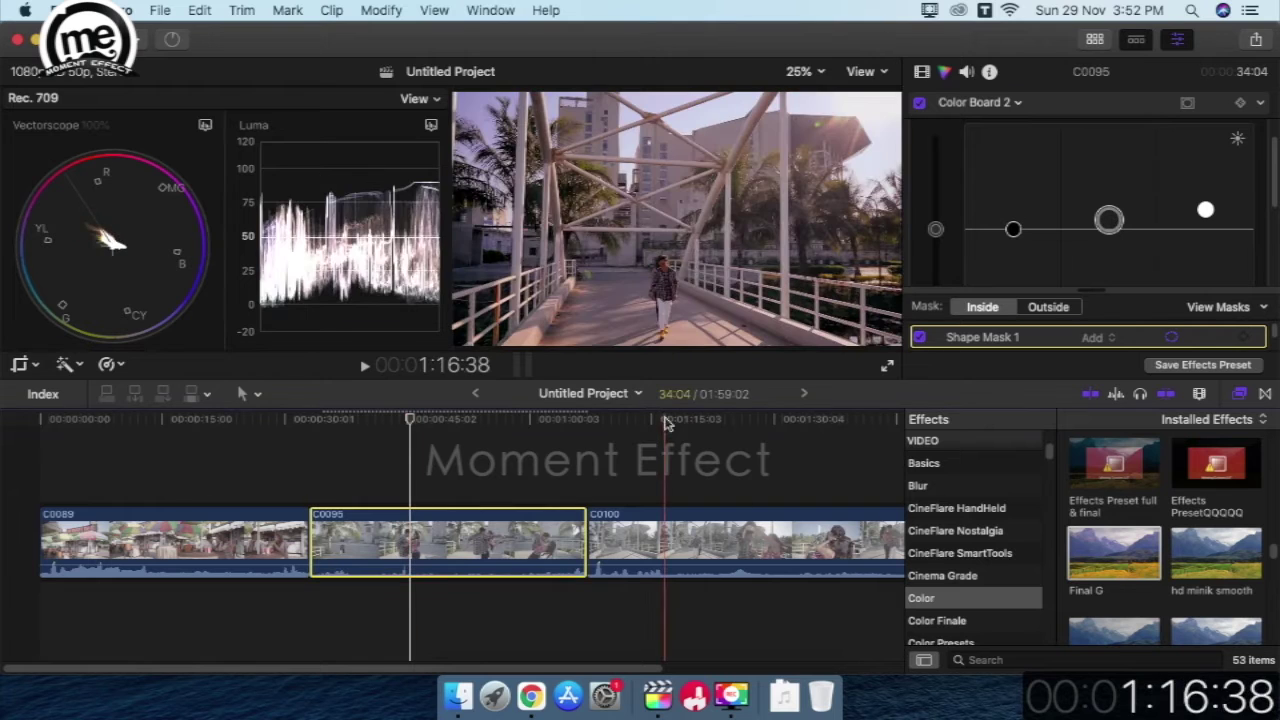
Move the playhead to 45:29 and toggle Color Board 2 off and on to compare
left_click(411, 418)
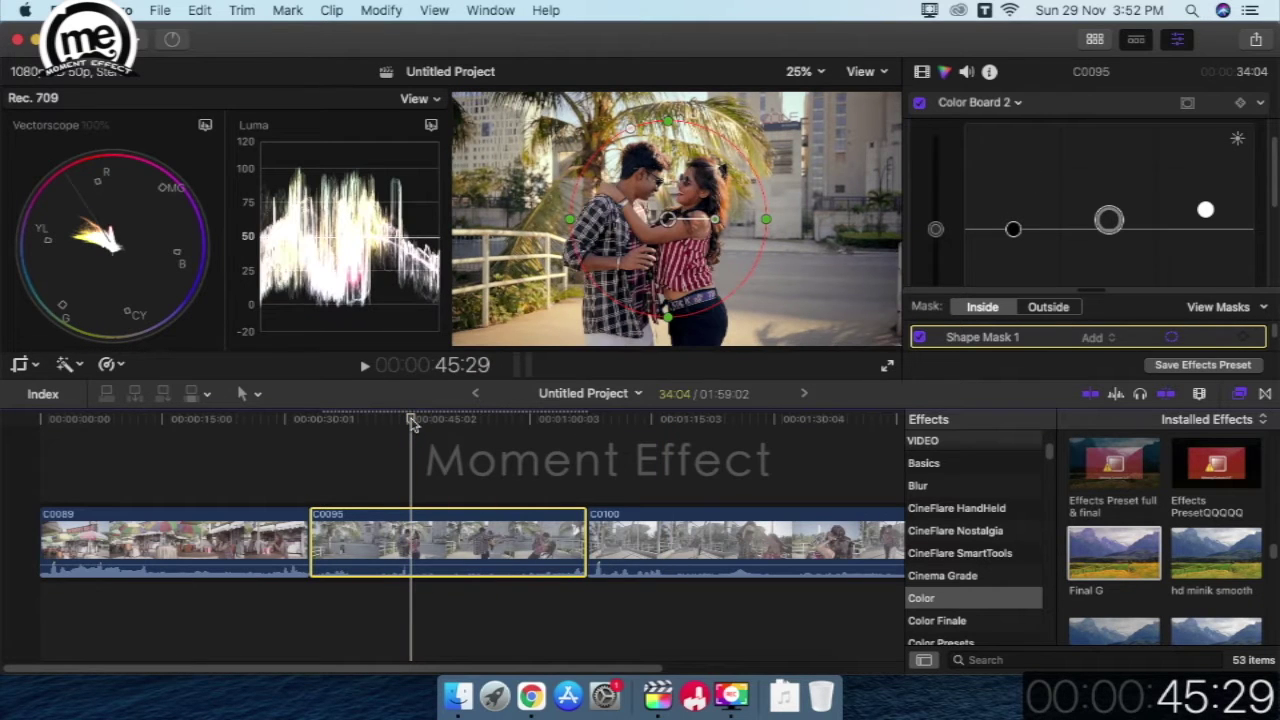
left_click(919, 103)
left_click(919, 104)
left_click(919, 104)
left_click(919, 104)
Lower the inside-mask midtone exposure slightly and compare again with Color Board 2 re-enabled
left_click_drag(1110, 219, 1115, 228)
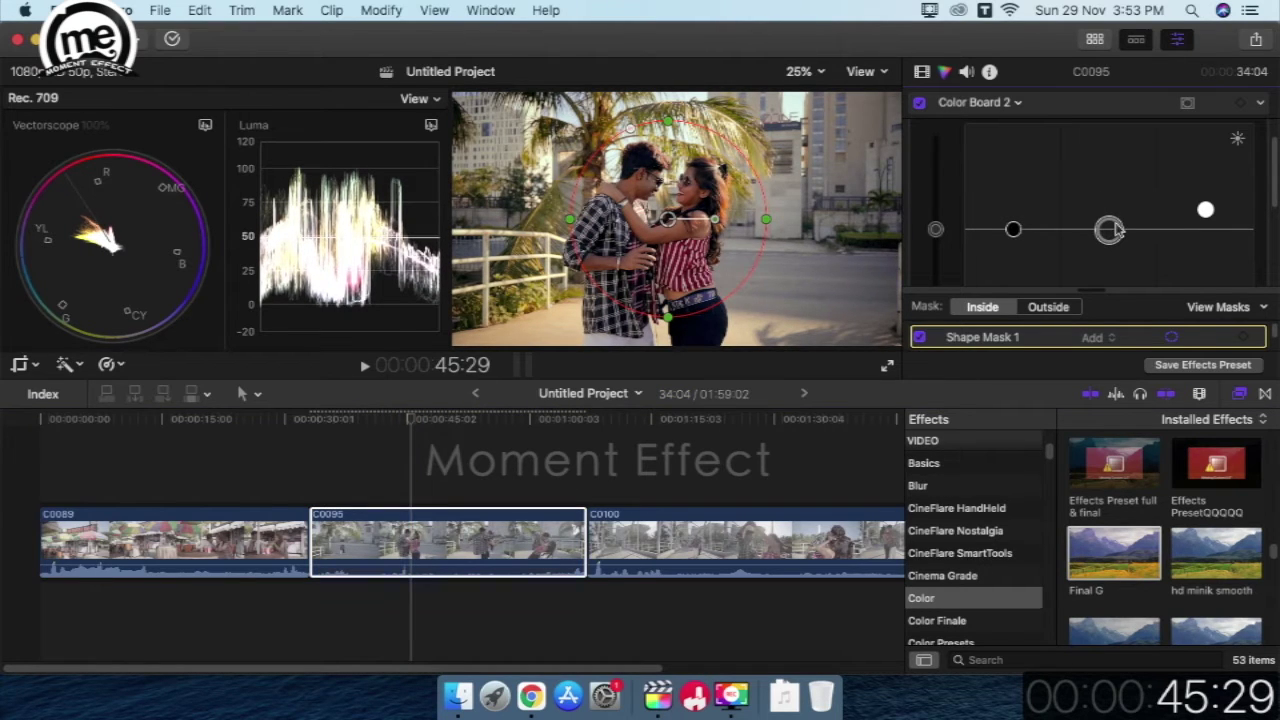
left_click(1206, 211)
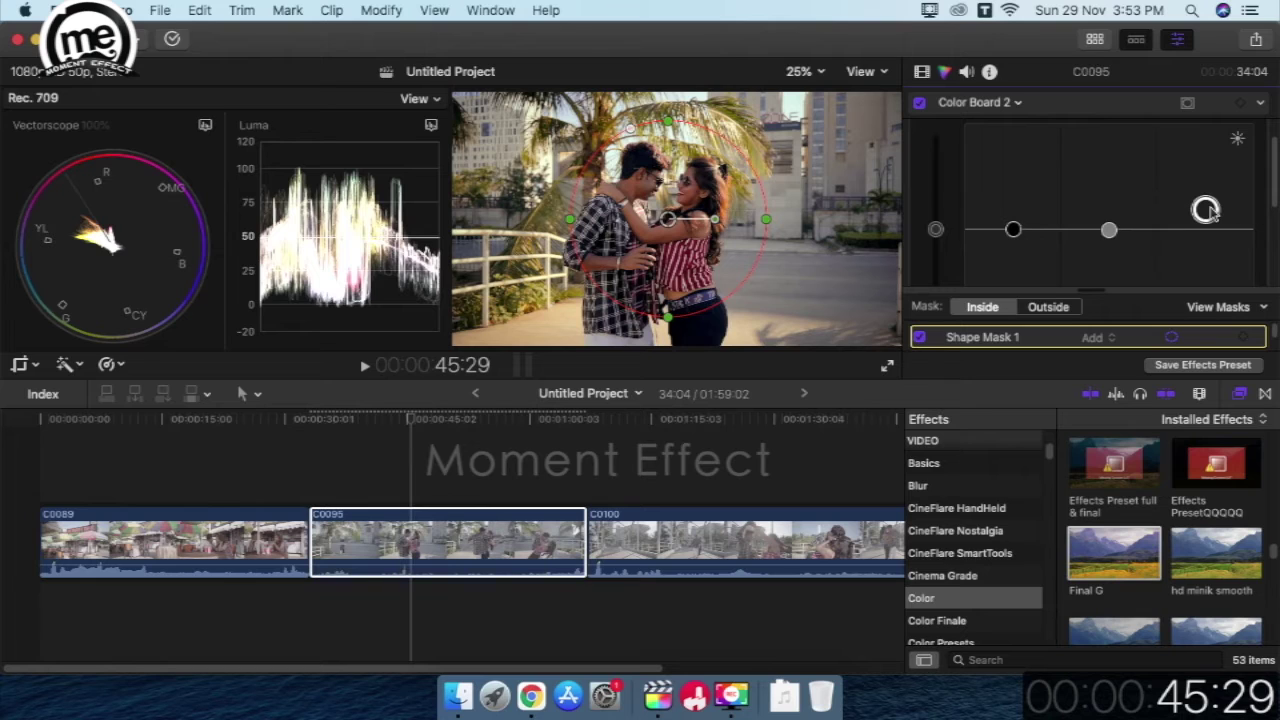
left_click(921, 104)
left_click(921, 104)
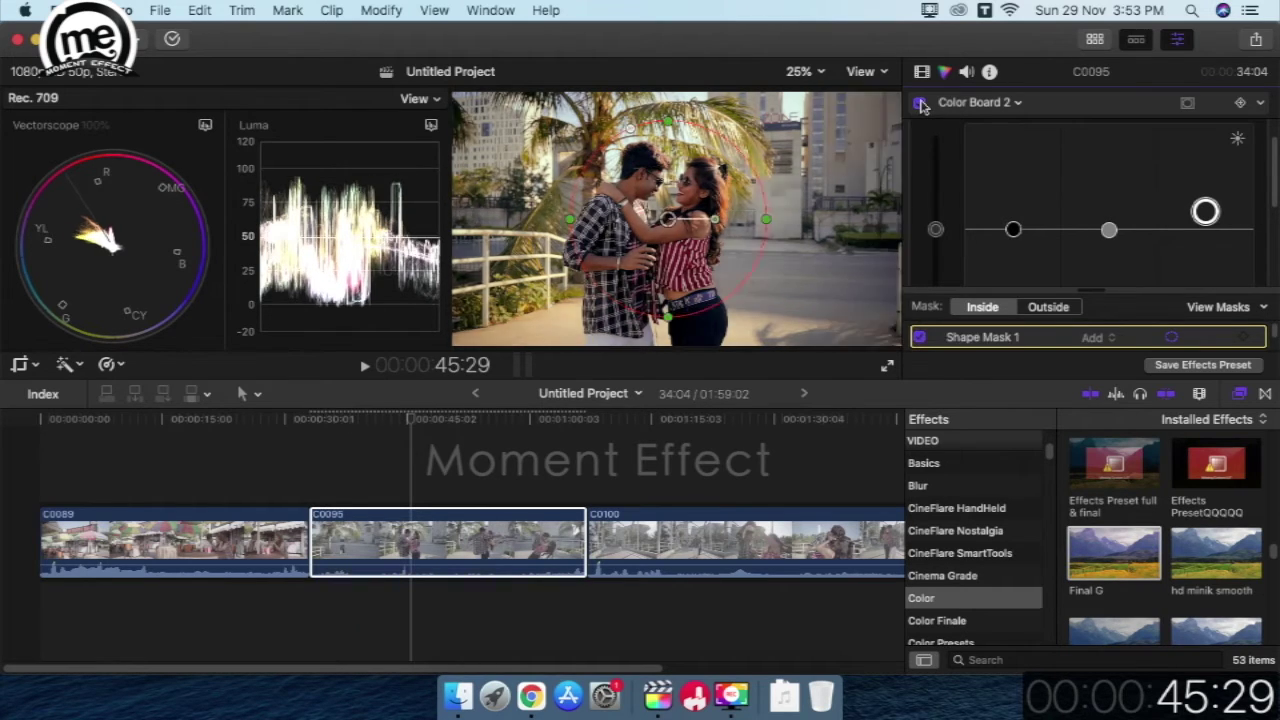
left_click(921, 104)
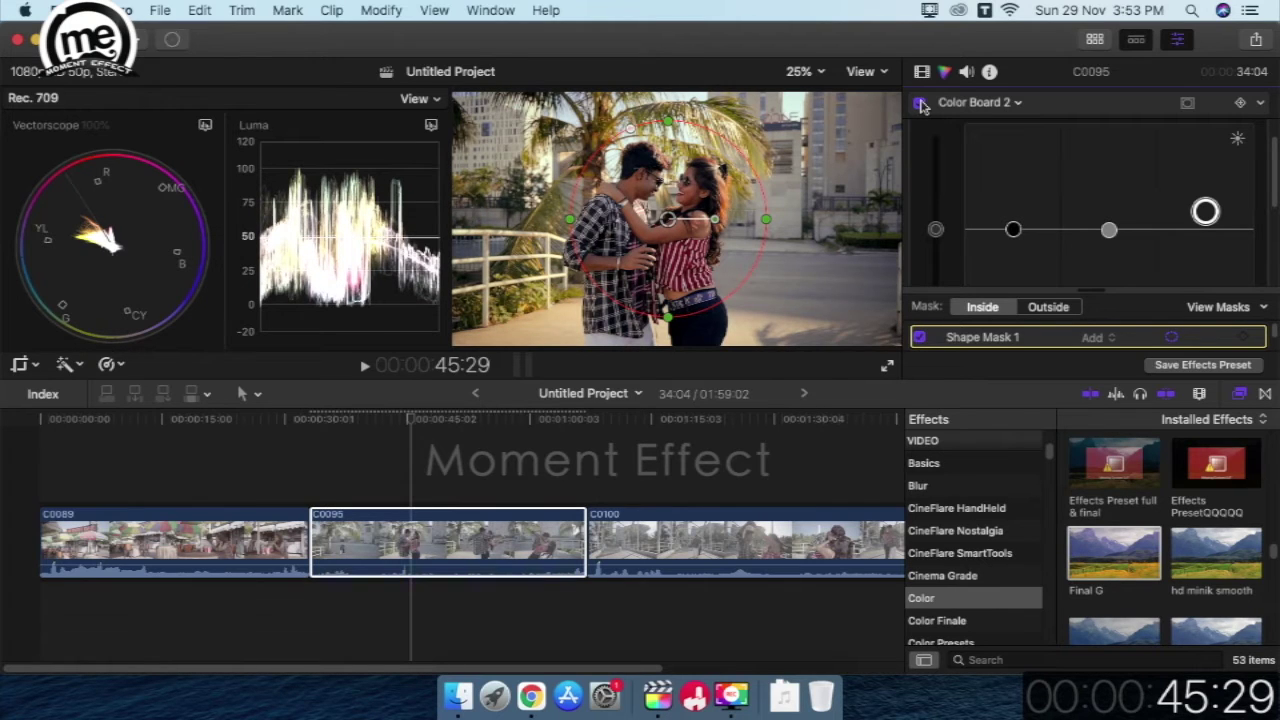
Add a Hue/Saturation Curves correction and boost saturation of the orange hues via HUE vs SAT
left_click(1017, 103)
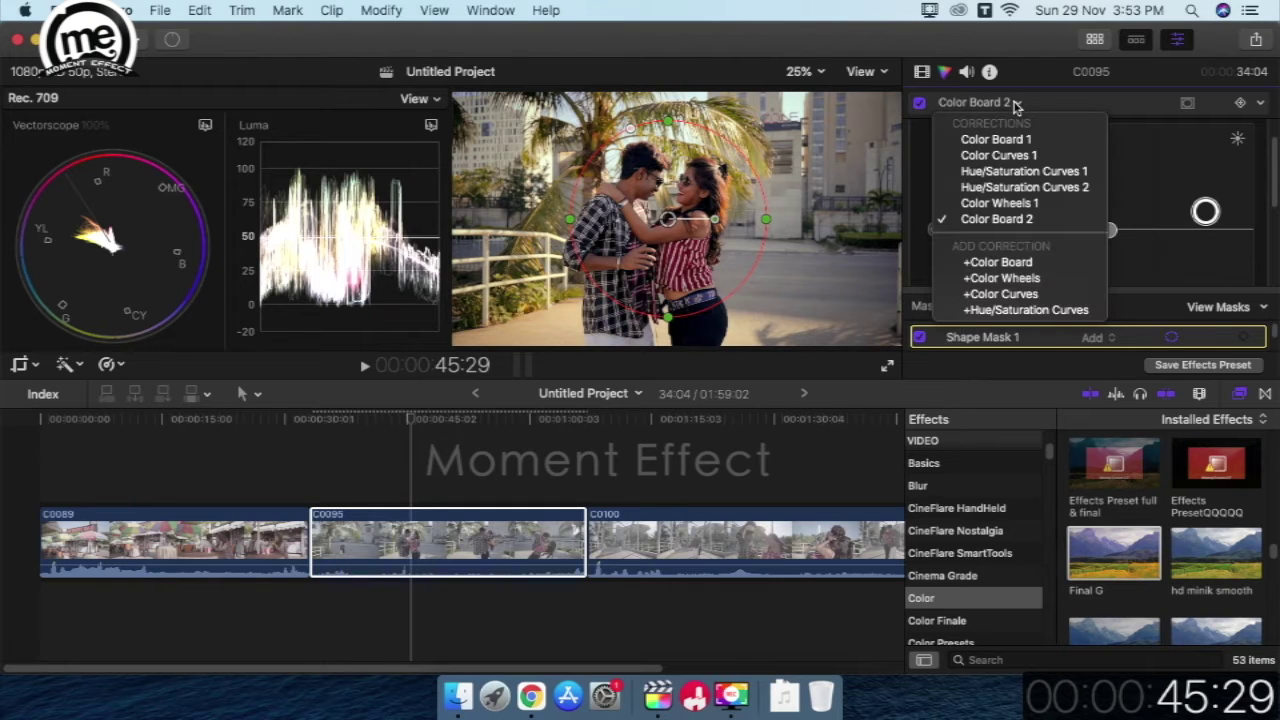
left_click(1000, 311)
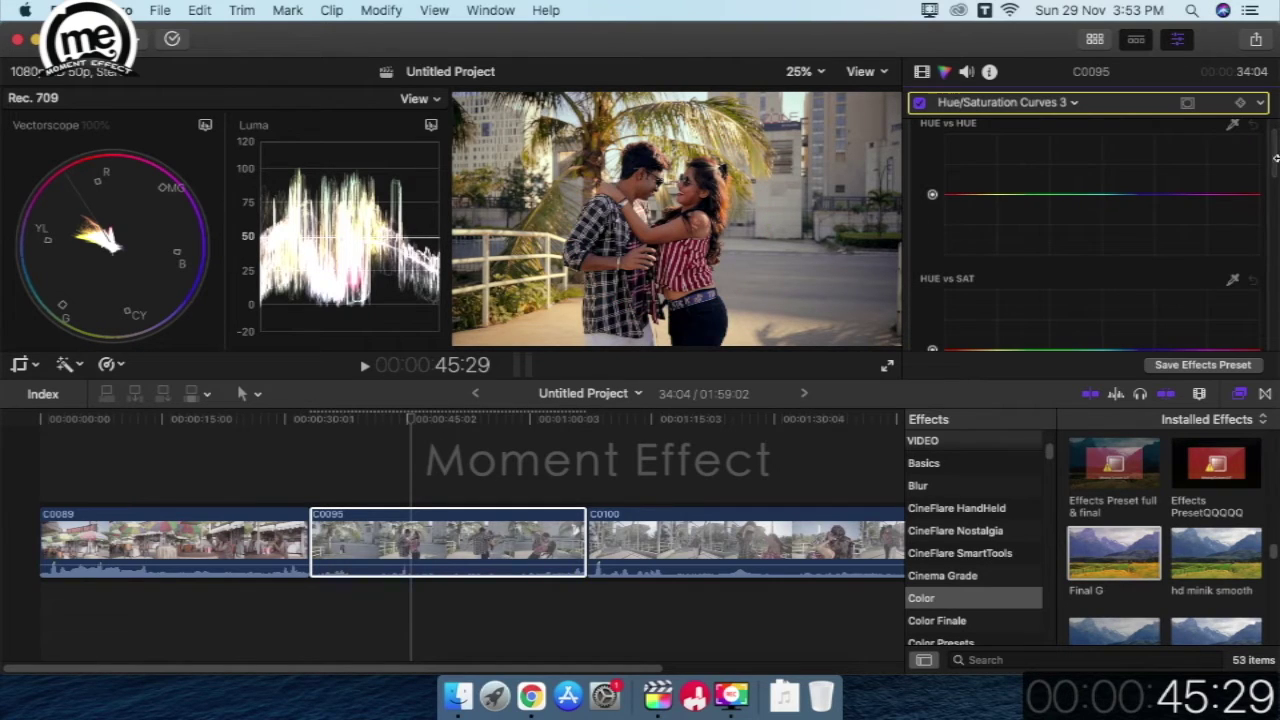
key("super+alt+2")
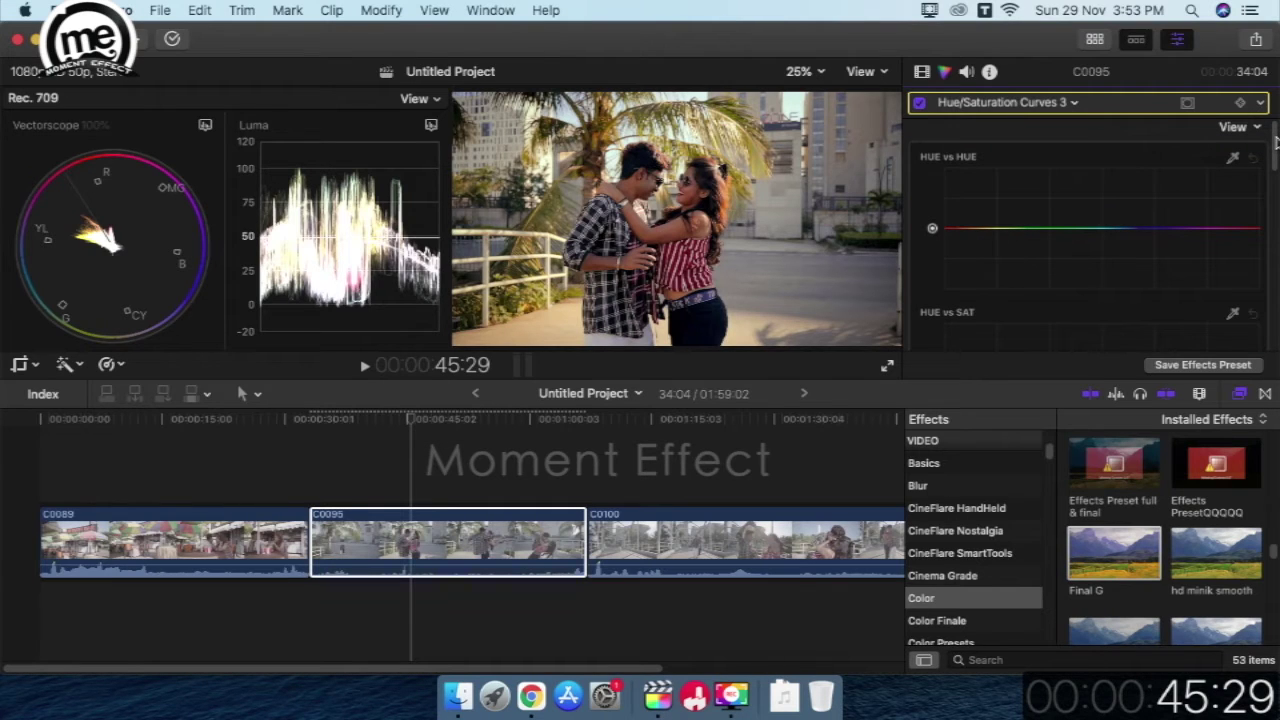
scroll(1275, 142, "down", 2)
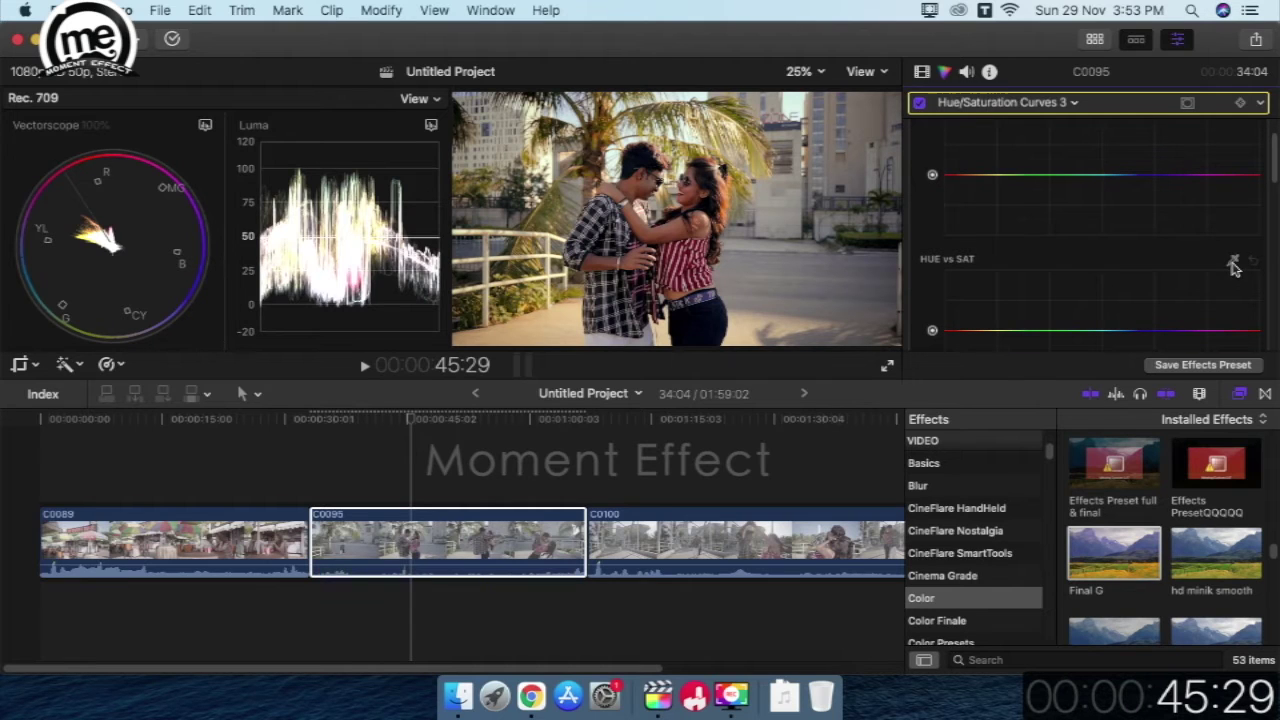
left_click(1233, 262)
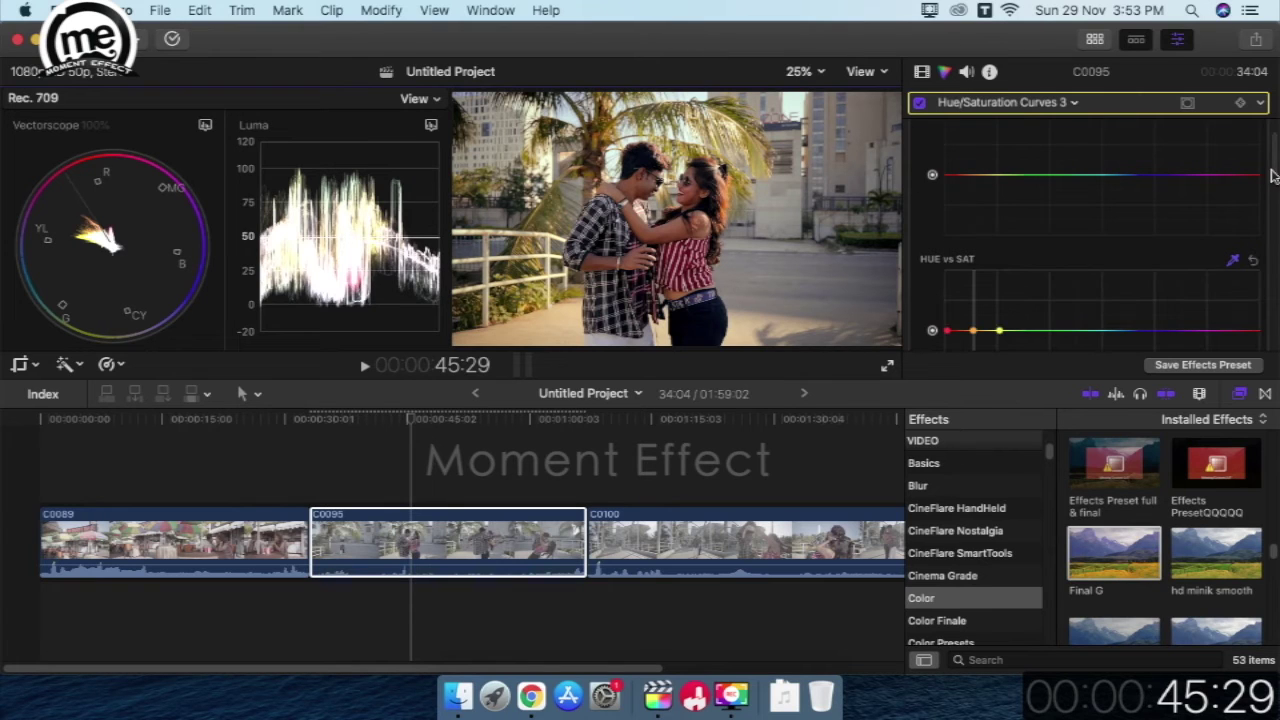
left_click_drag(973, 330, 975, 290)
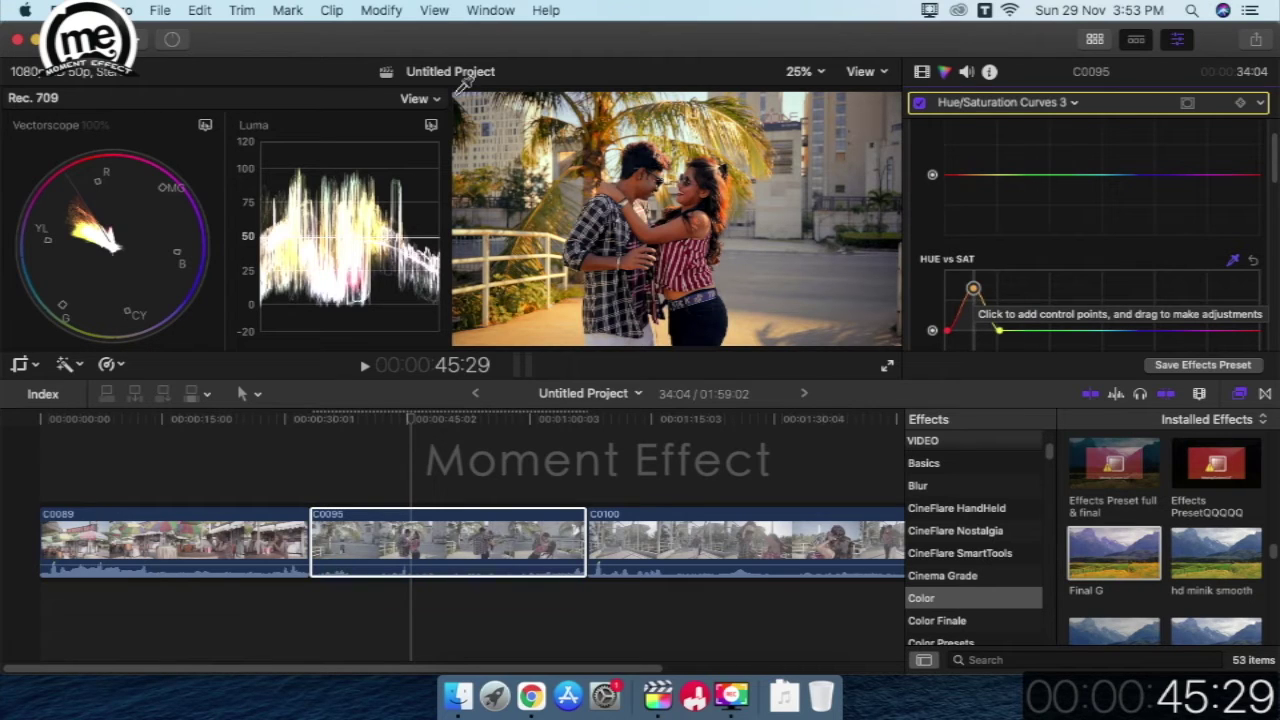
Compare the curves on and off, then crop the clip to Bottom 603px, Left 991px
left_click(921, 107)
left_click(921, 107)
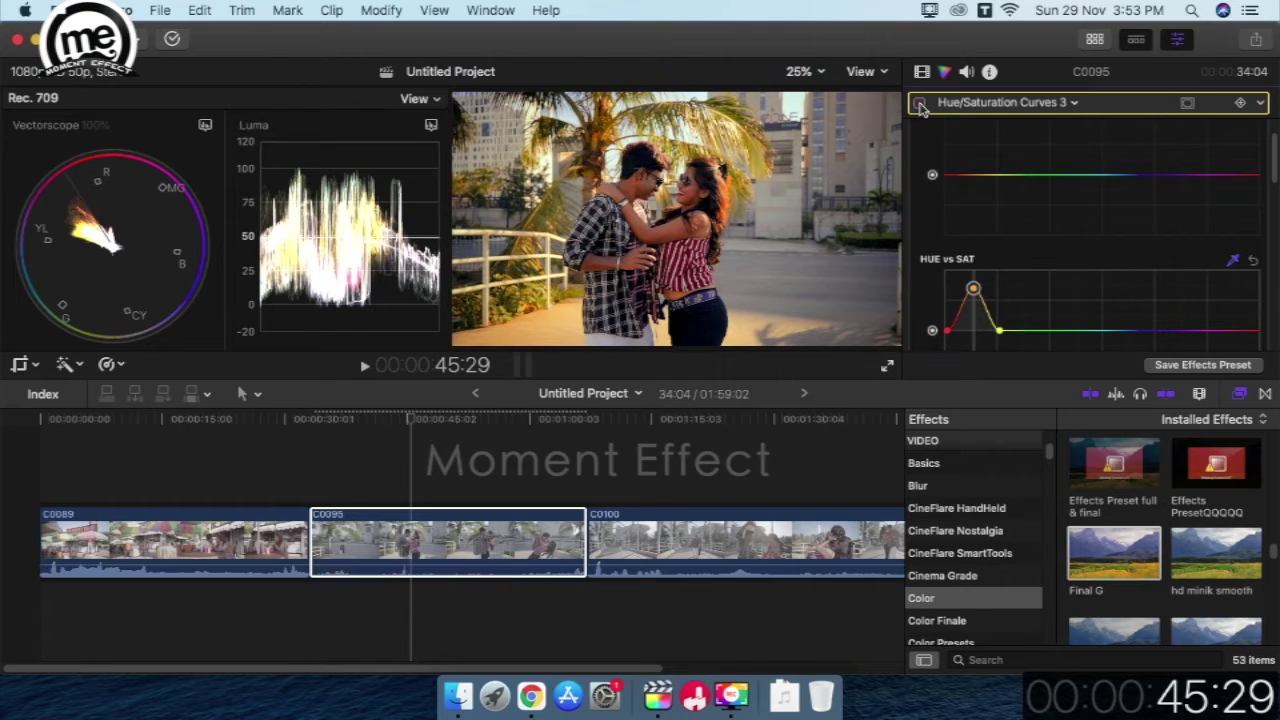
left_click(921, 107)
left_click(921, 107)
left_click(921, 107)
left_click(921, 107)
left_click(20, 366)
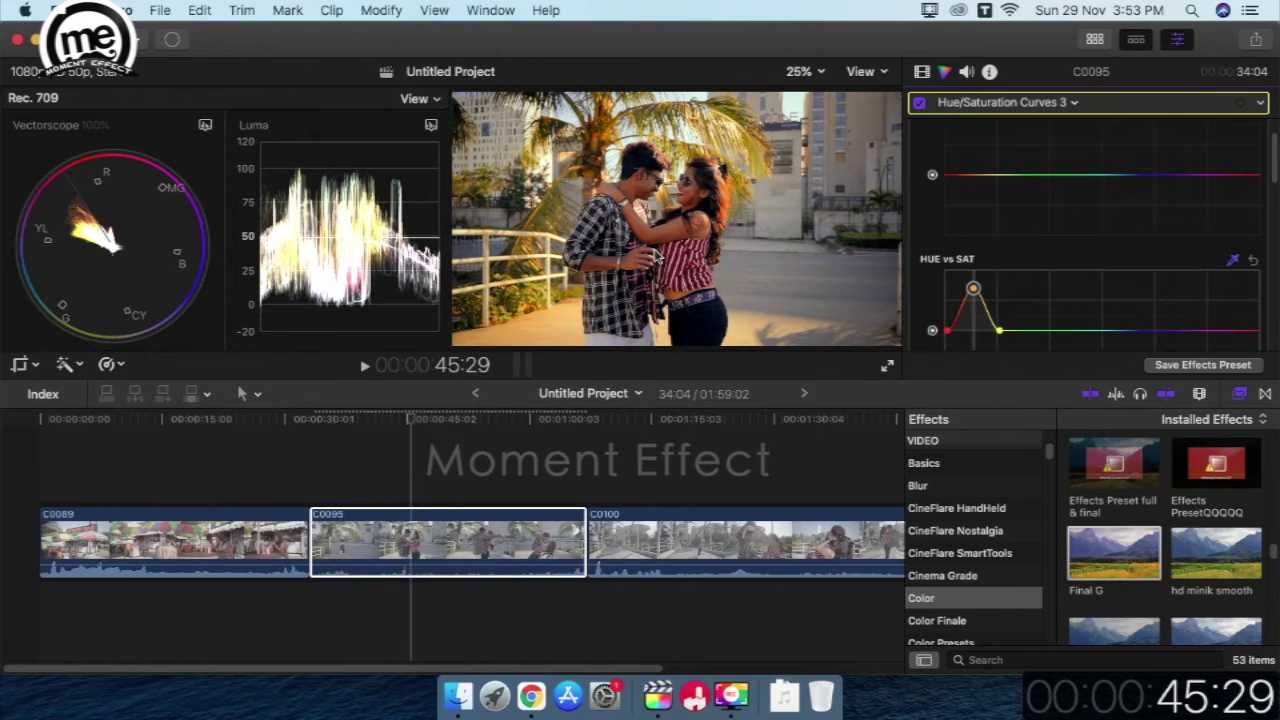
mouse_move(452, 345)
left_mouse_down()
mouse_move(632, 241)
mouse_move(486, 296)
mouse_move(672, 214)
left_mouse_up()
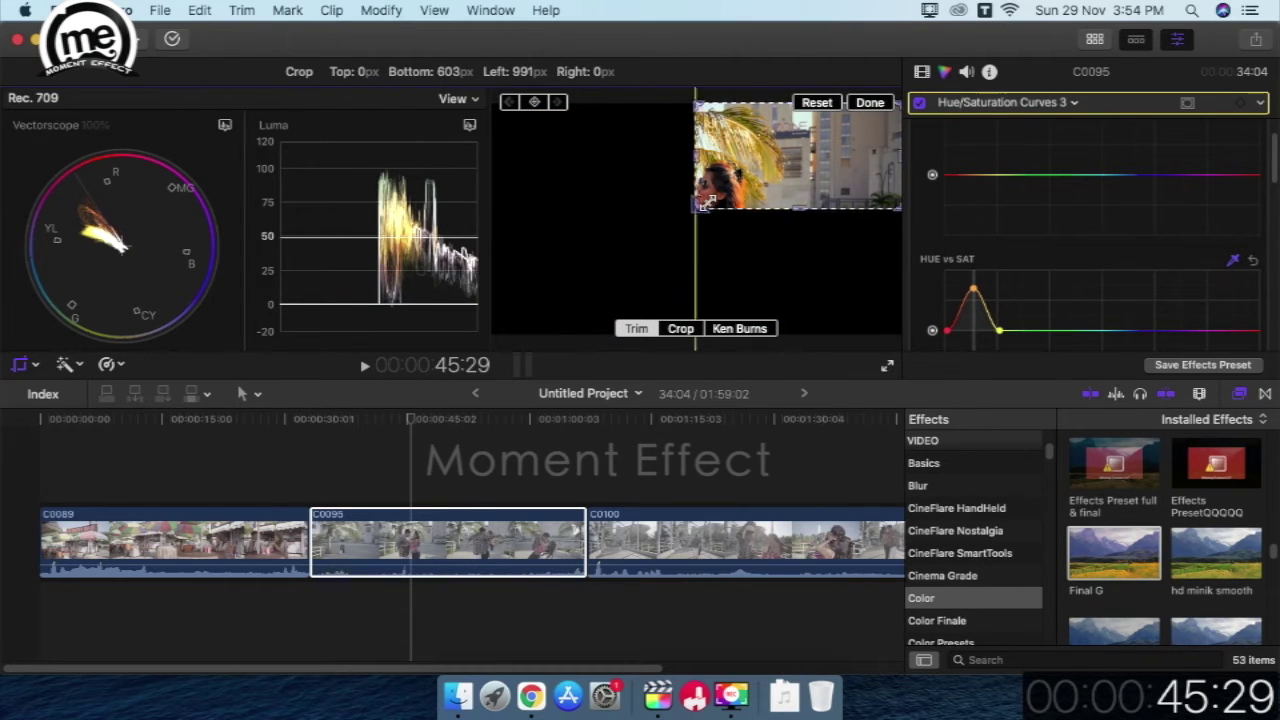
Shrink the crop to a tiny box (Top 376px, Right 866px) and open the corrections list
left_click_drag(672, 214, 700, 207)
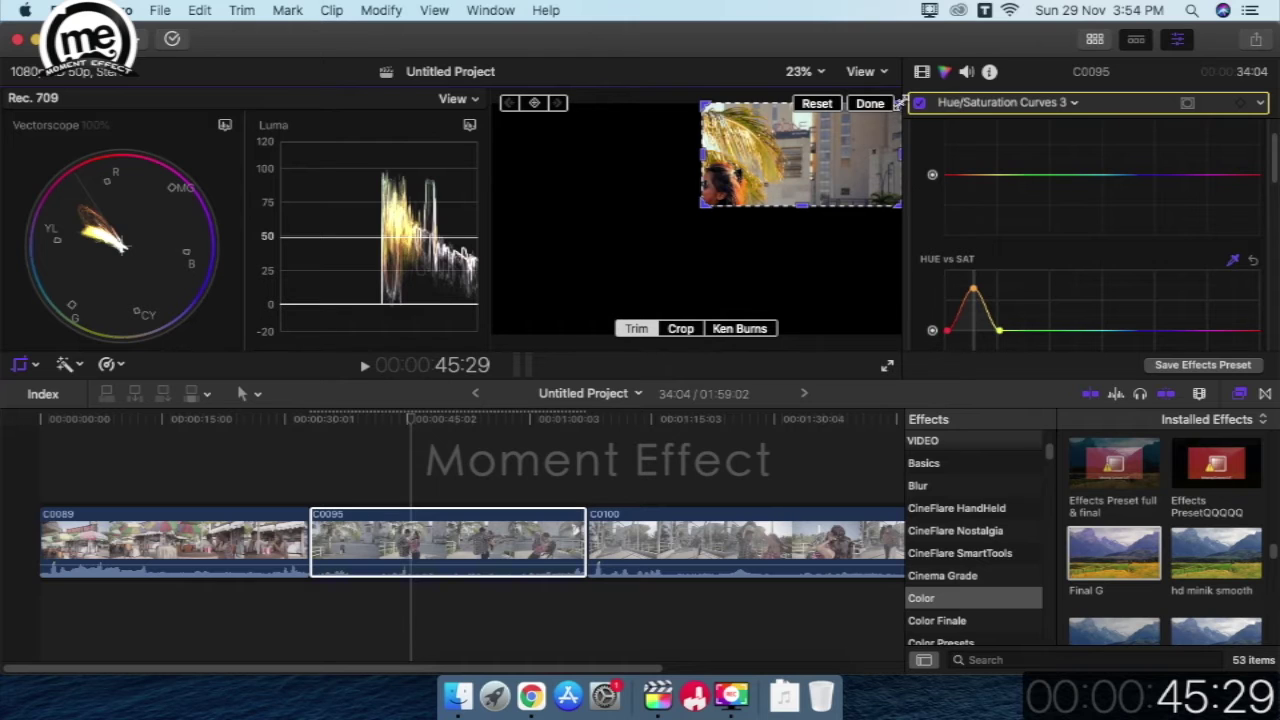
left_click_drag(897, 103, 870, 105)
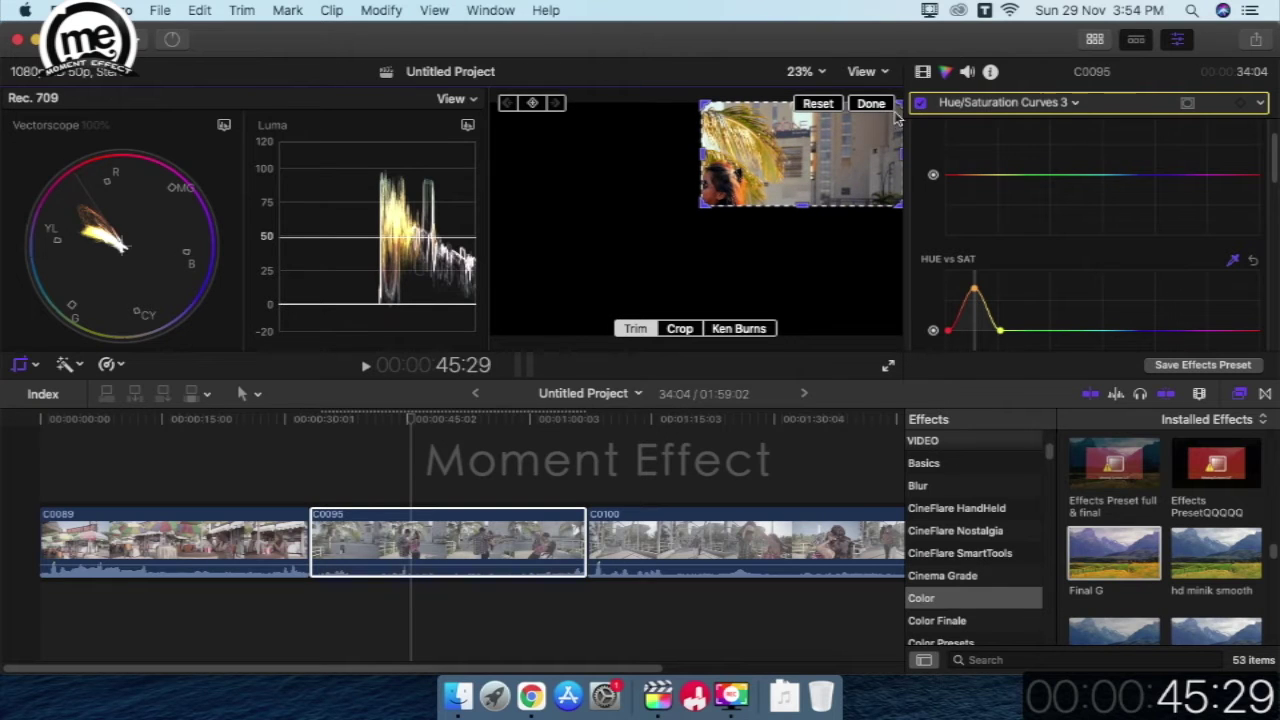
mouse_move(890, 118)
left_mouse_down()
mouse_move(897, 108)
mouse_move(709, 193)
left_mouse_up()
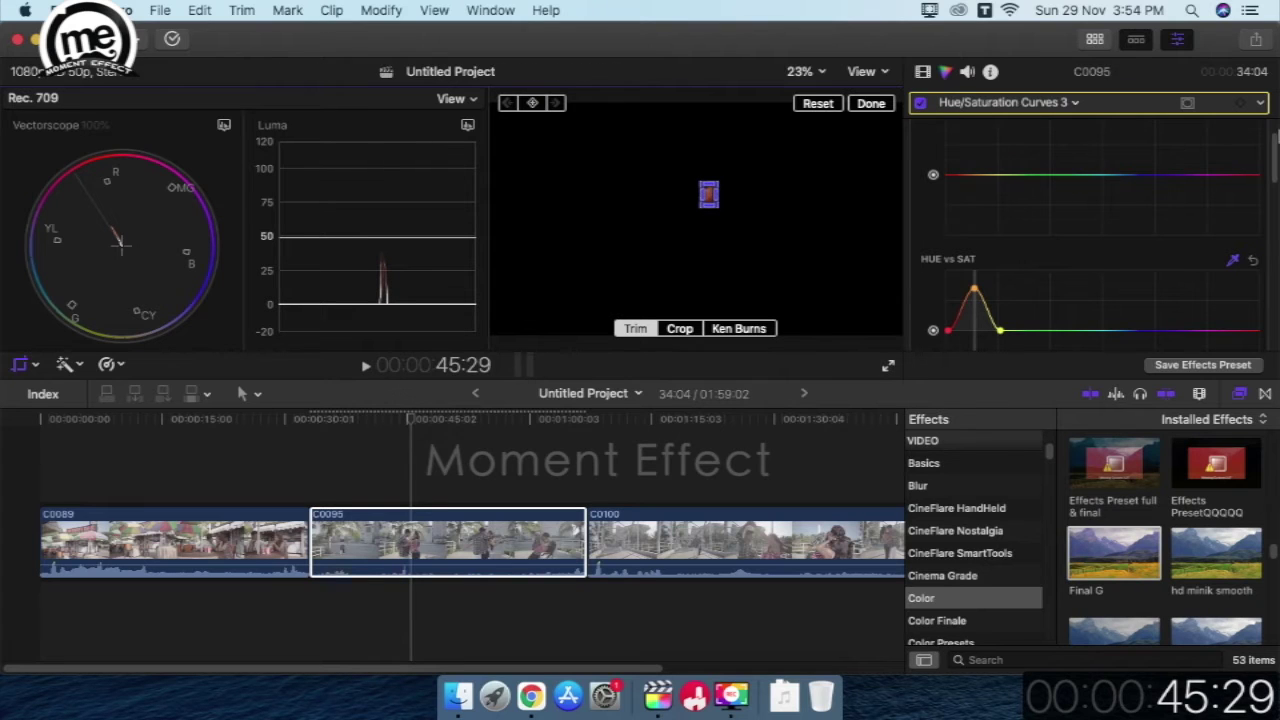
scroll(1275, 150, "down", 1)
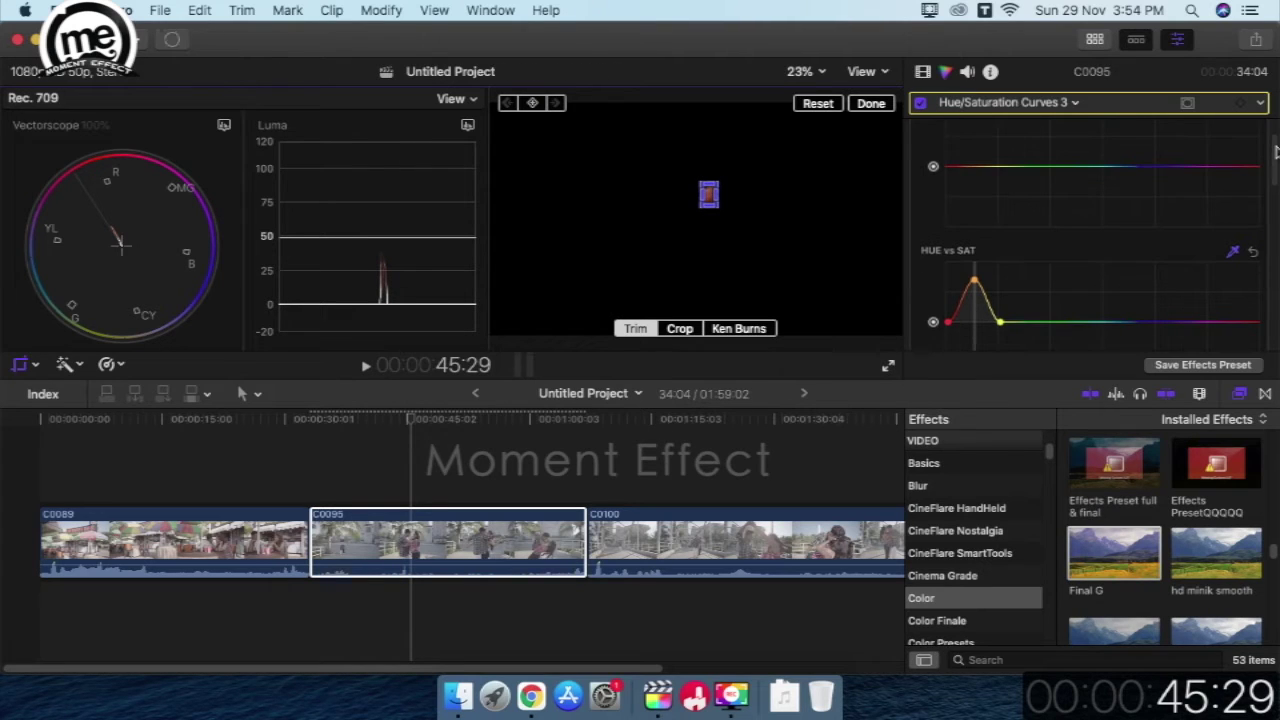
left_click(1073, 104)
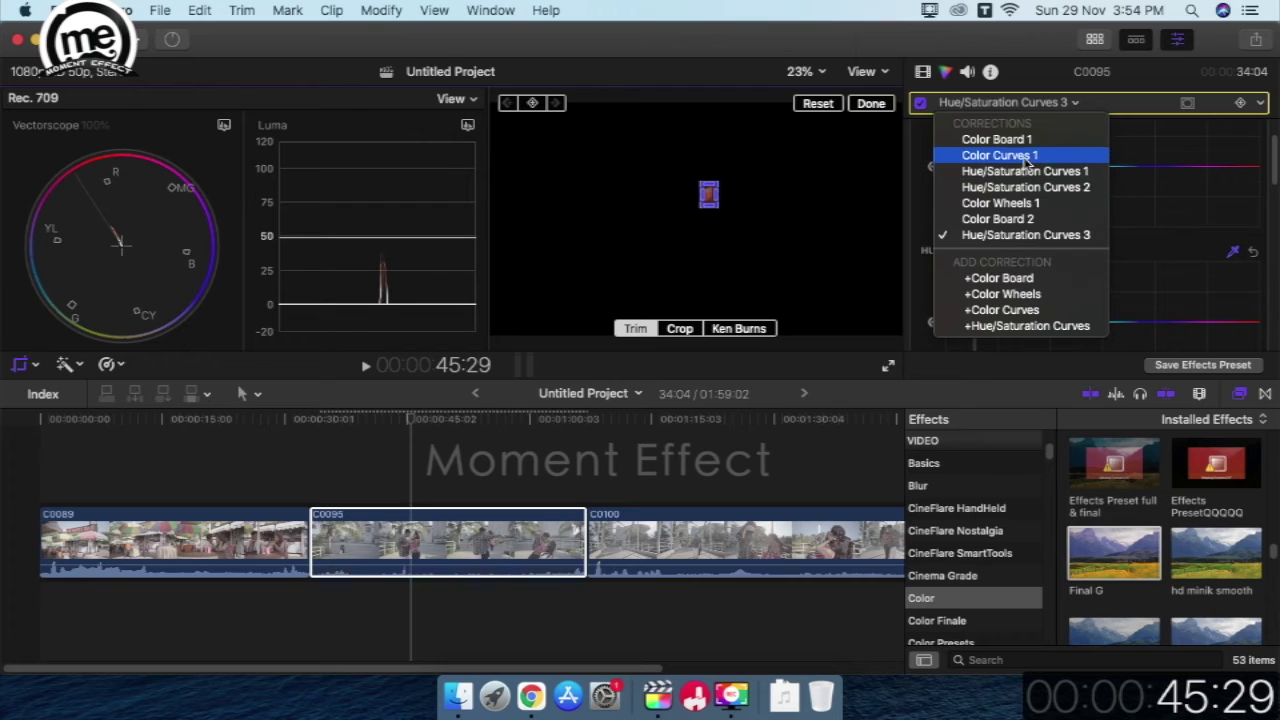
Set Color Wheels 1 Tint to -13.0 and reset the crop back to the full frame
left_click(1017, 204)
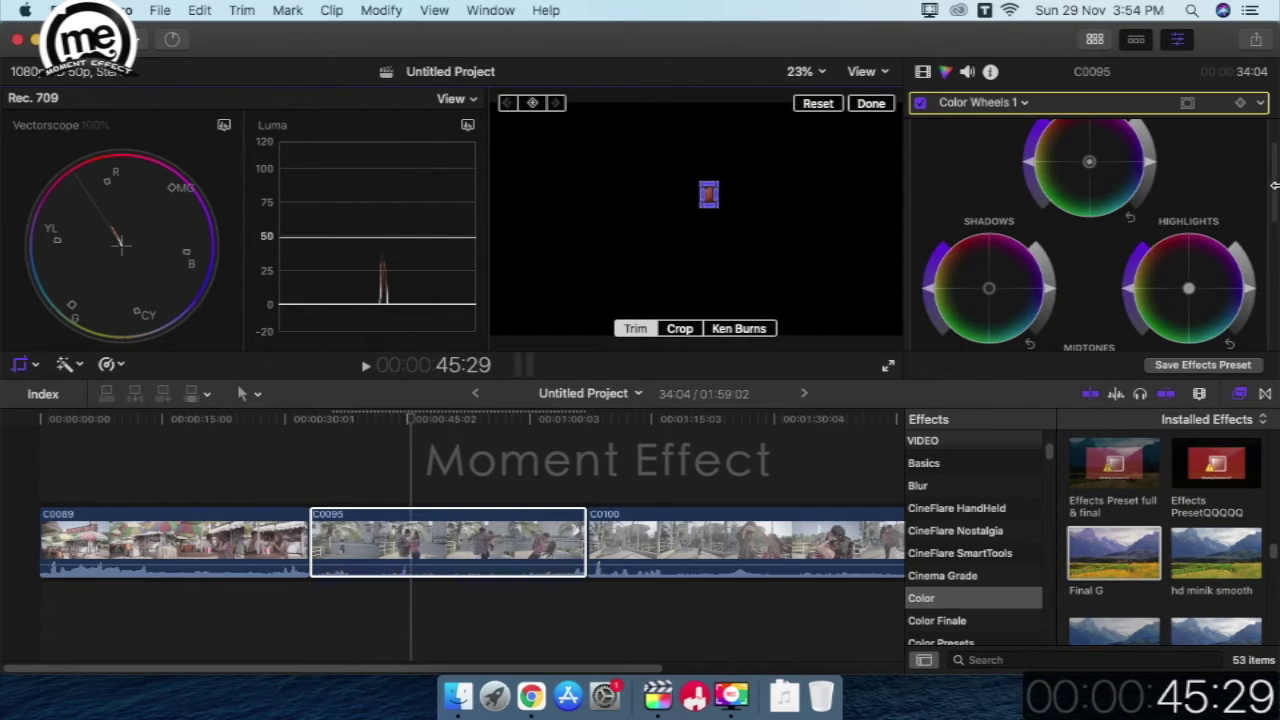
scroll(1258, 230, "down", 5)
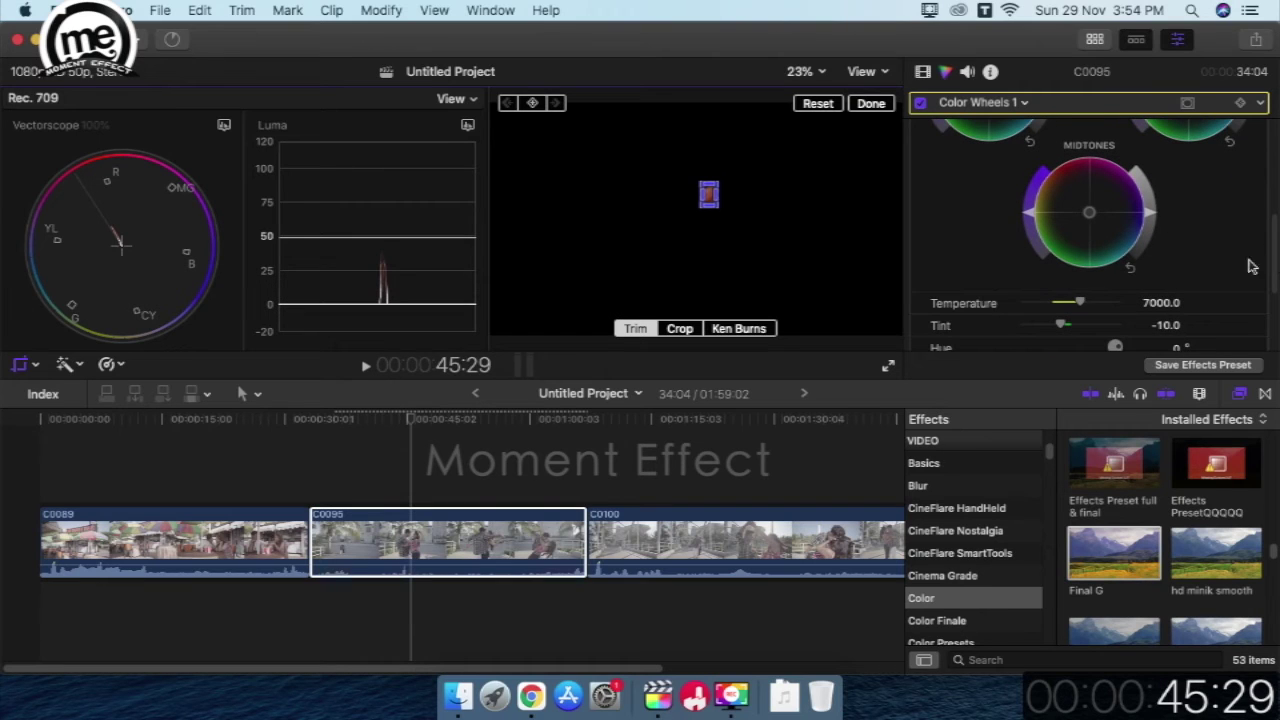
left_click_drag(1063, 325, 1060, 327)
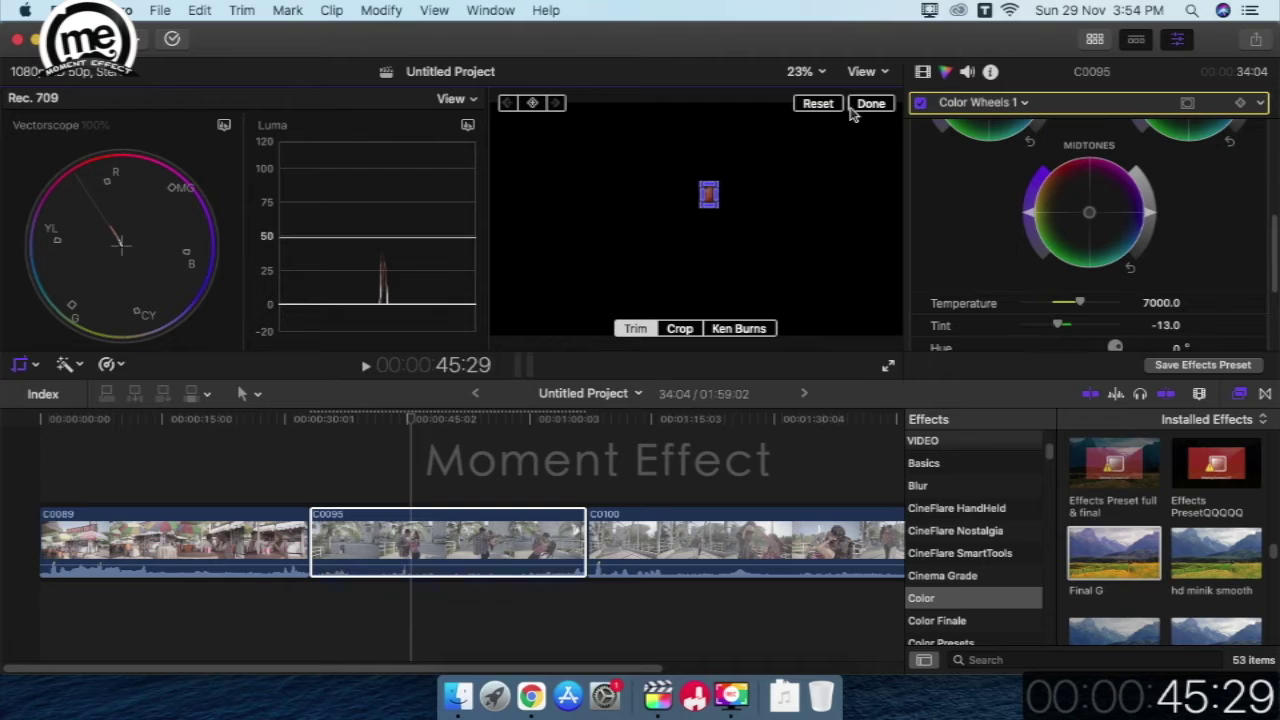
left_click(815, 106)
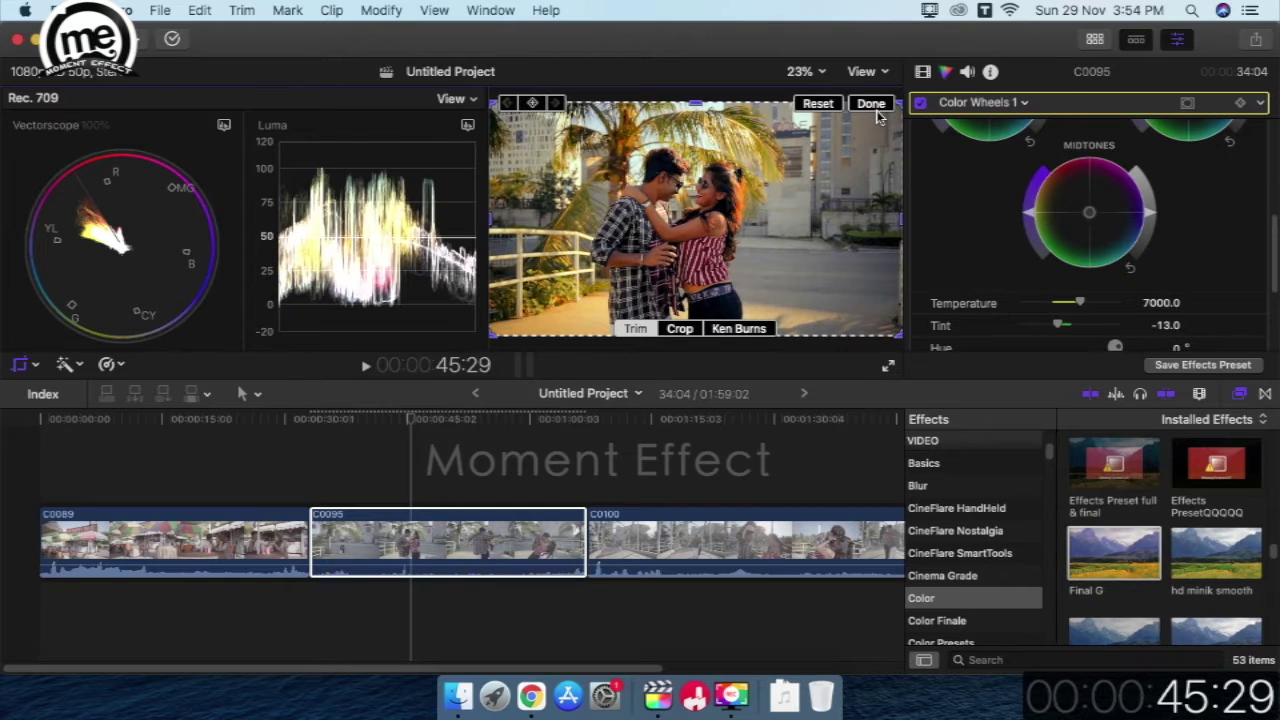
left_click(886, 106)
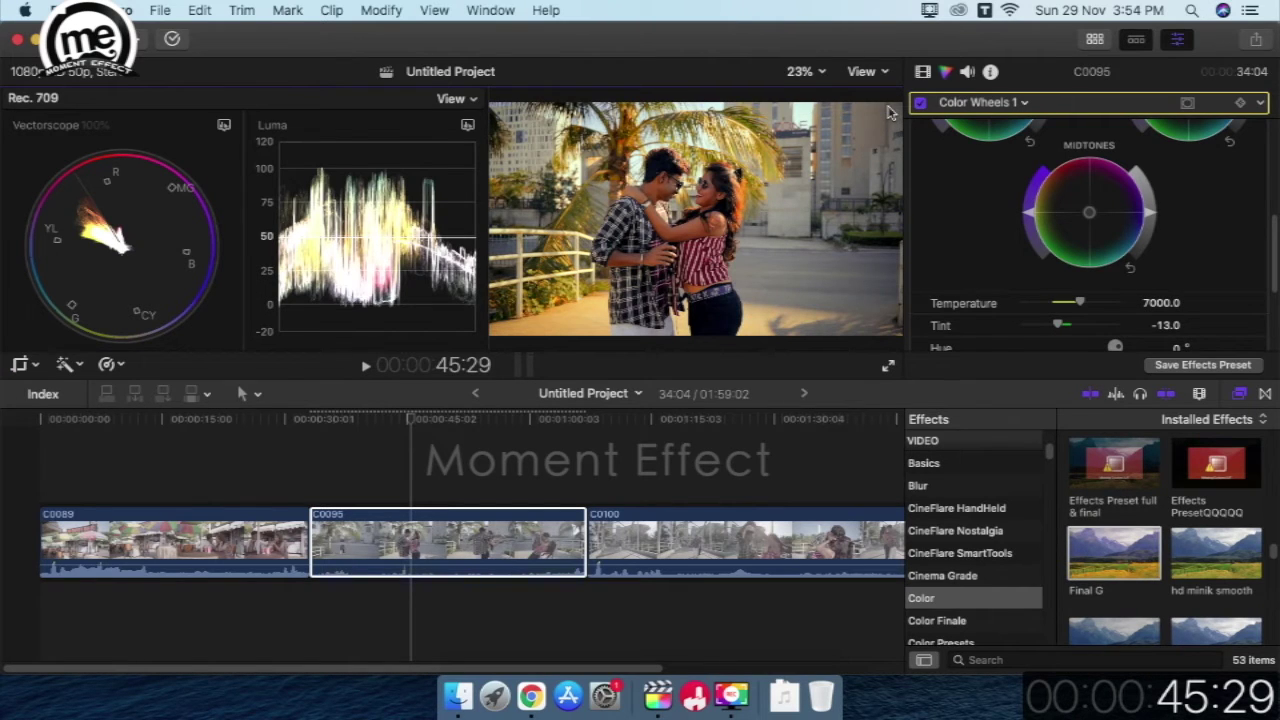
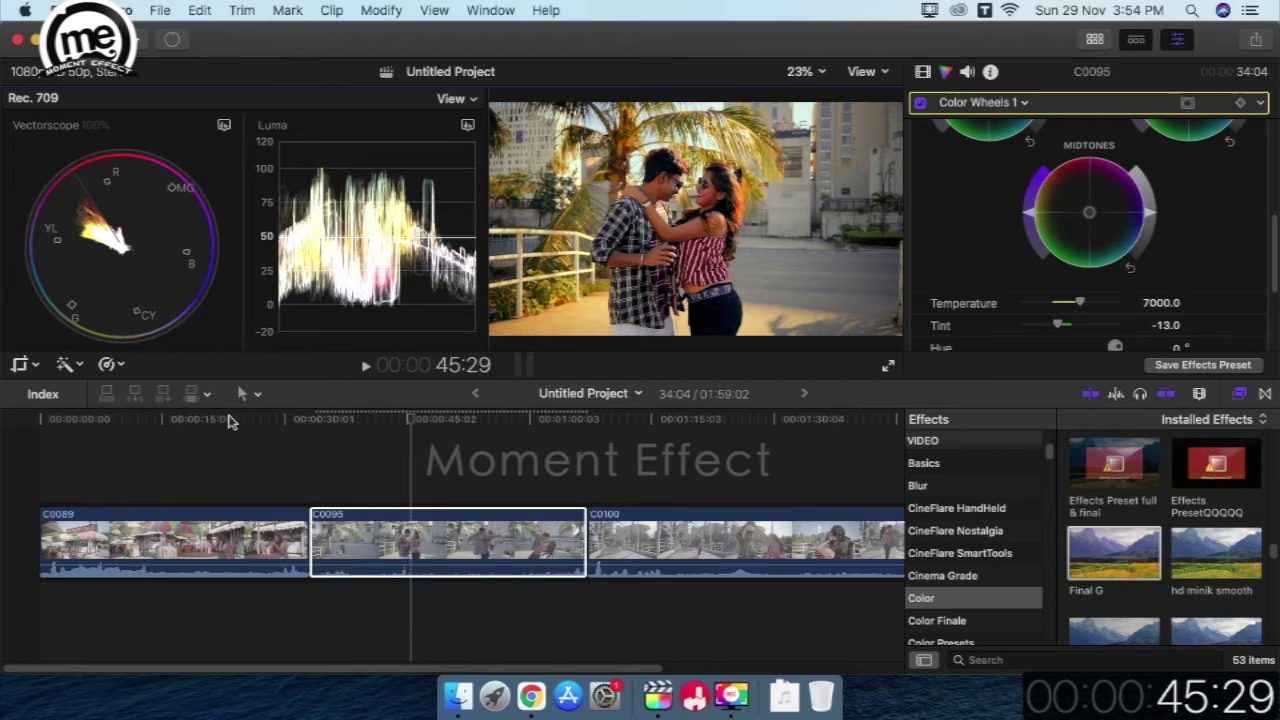
Select clip C0089 and delete the extra Color Wheels 2, keeping only Color Wheels 1
left_click(228, 421)
left_click(230, 535)
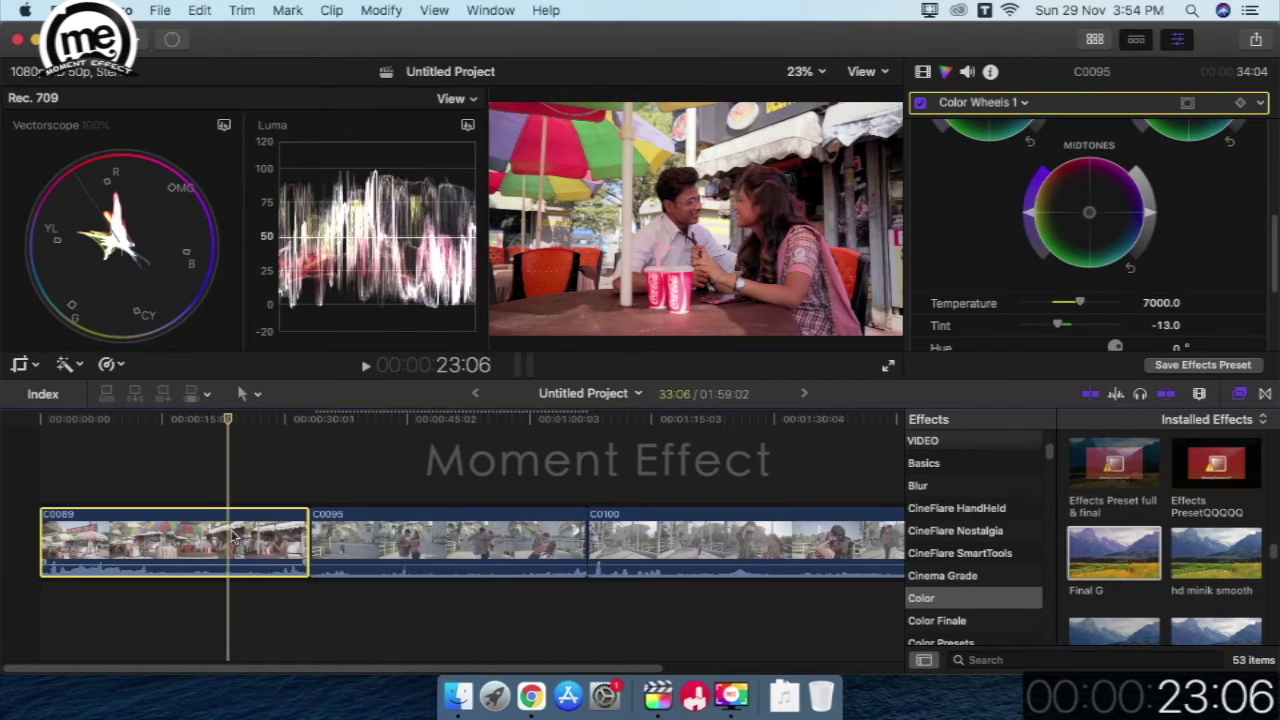
left_click(1025, 103)
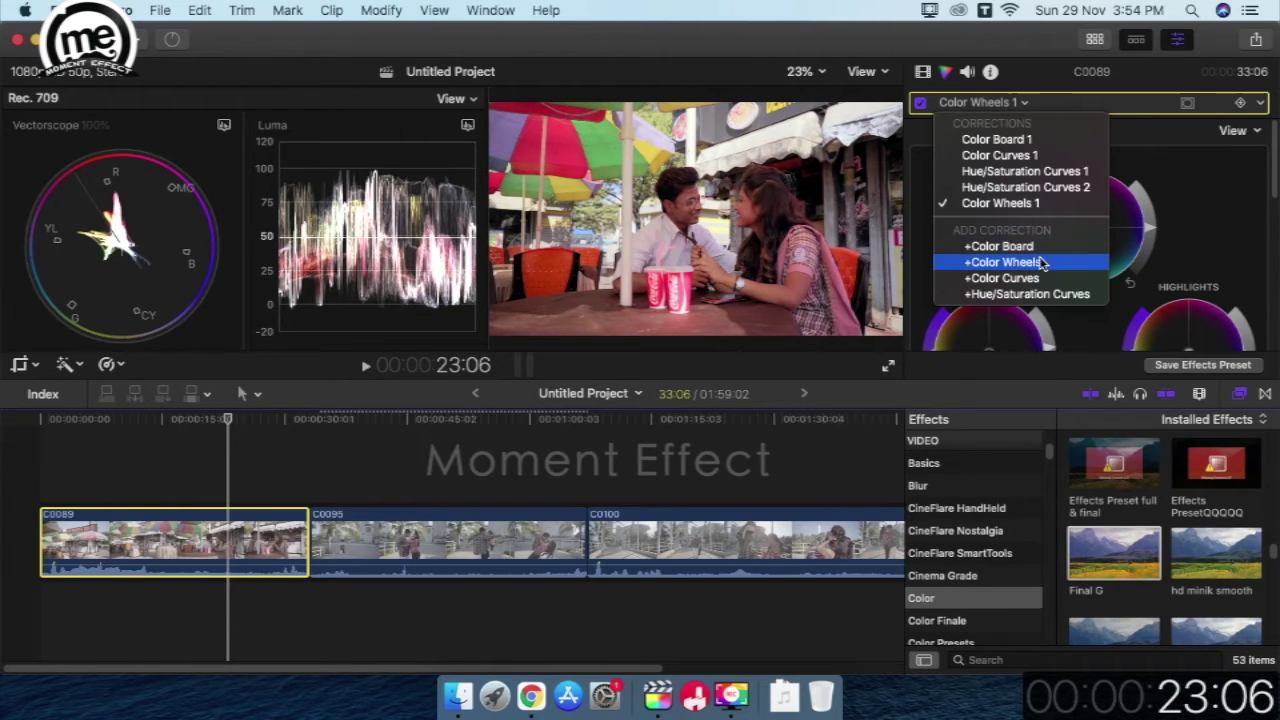
left_click(1040, 263)
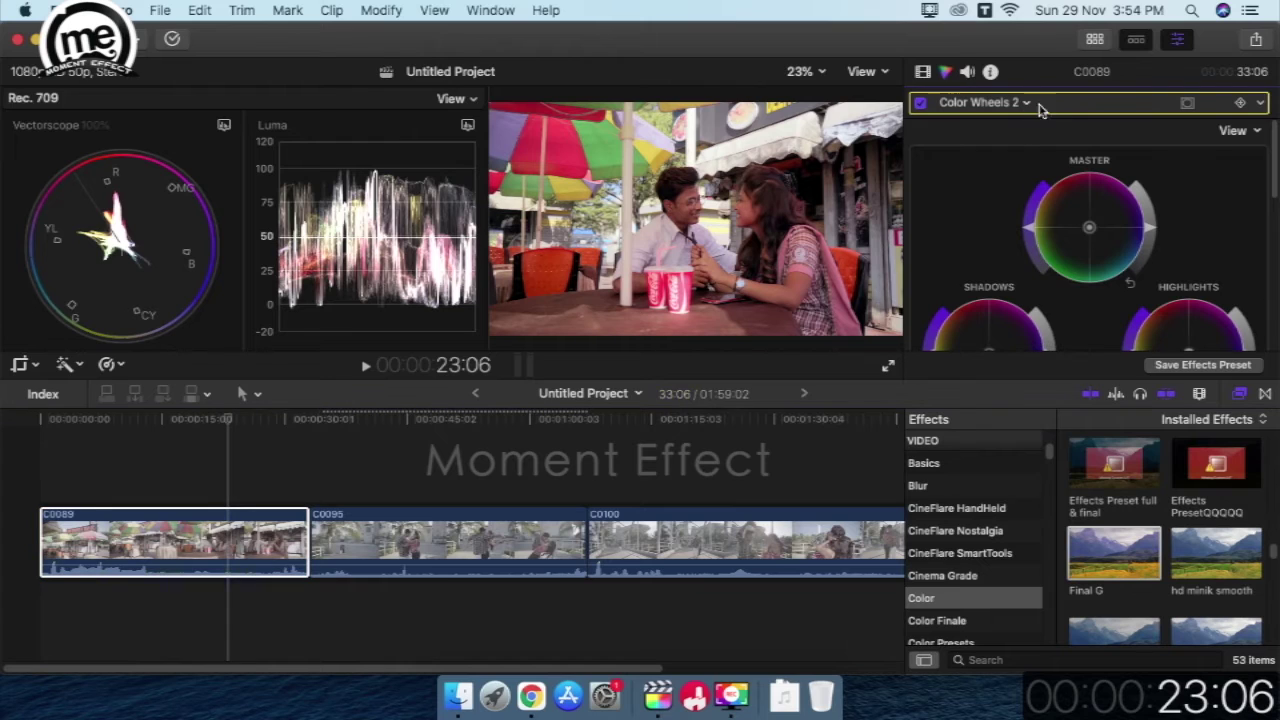
key("Delete")
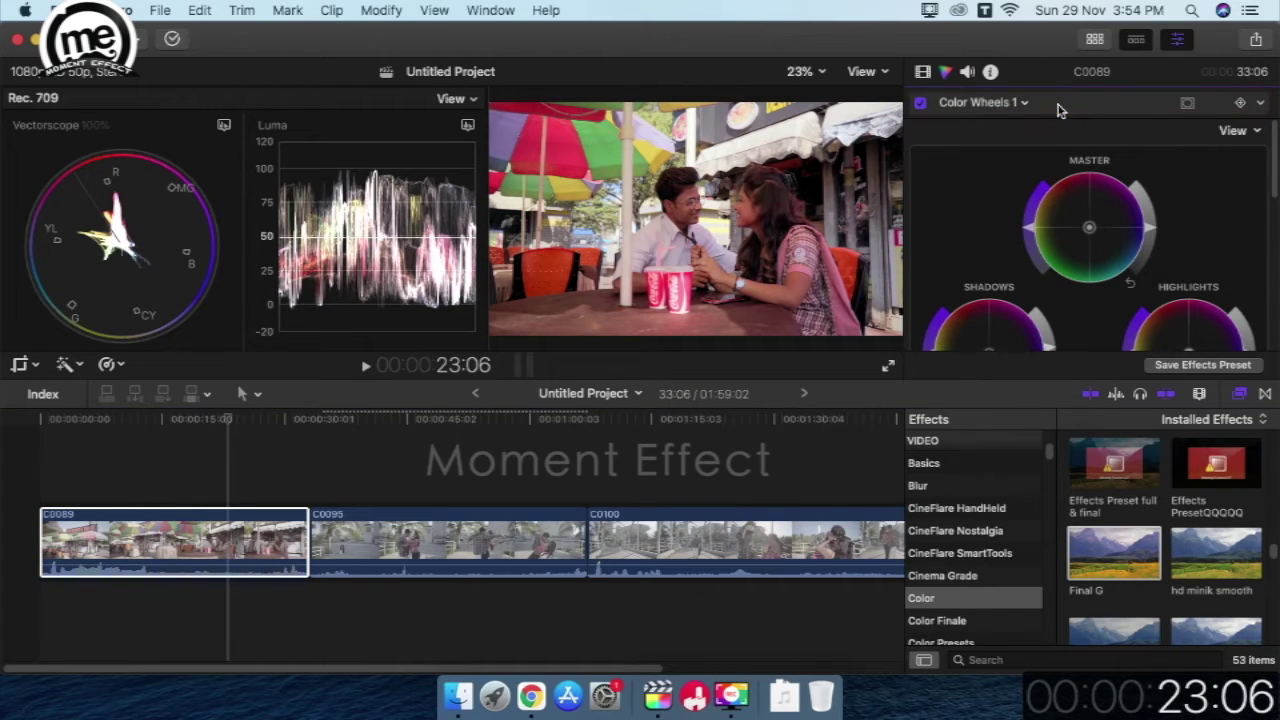
Add a Color Board correction with a feathered circular shape mask centred on the couple
left_click(1024, 103)
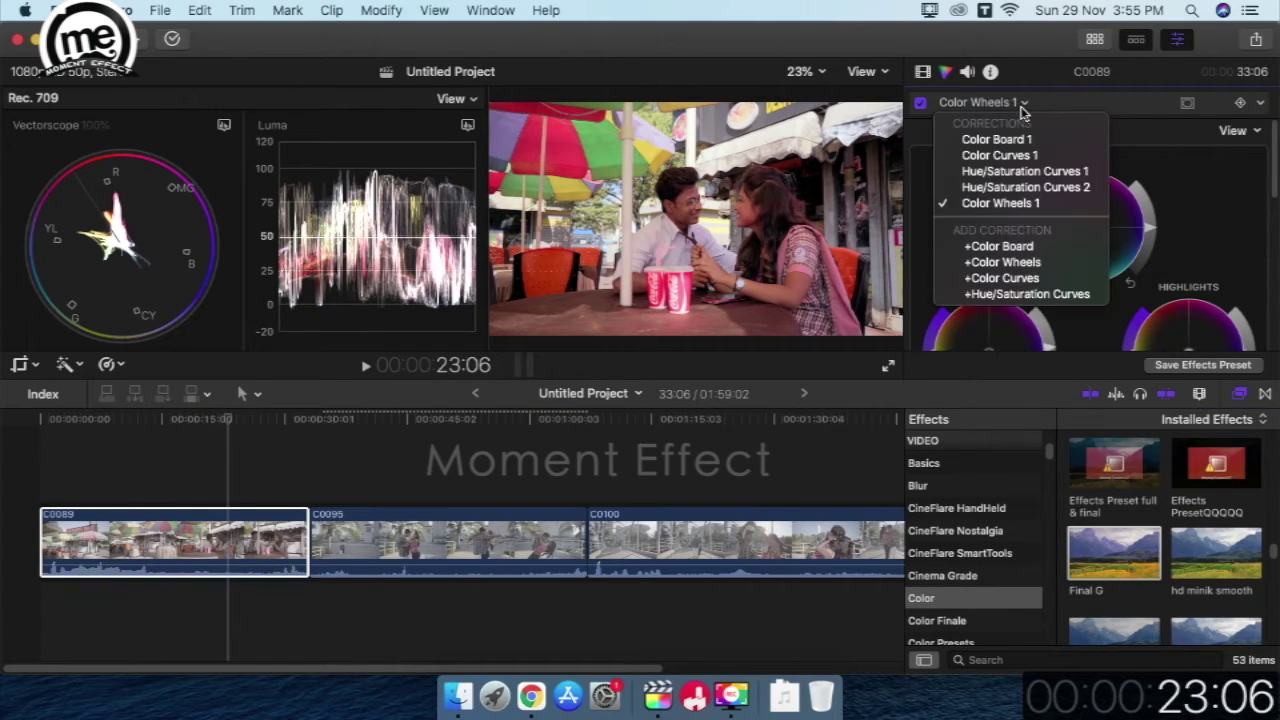
left_click(1000, 246)
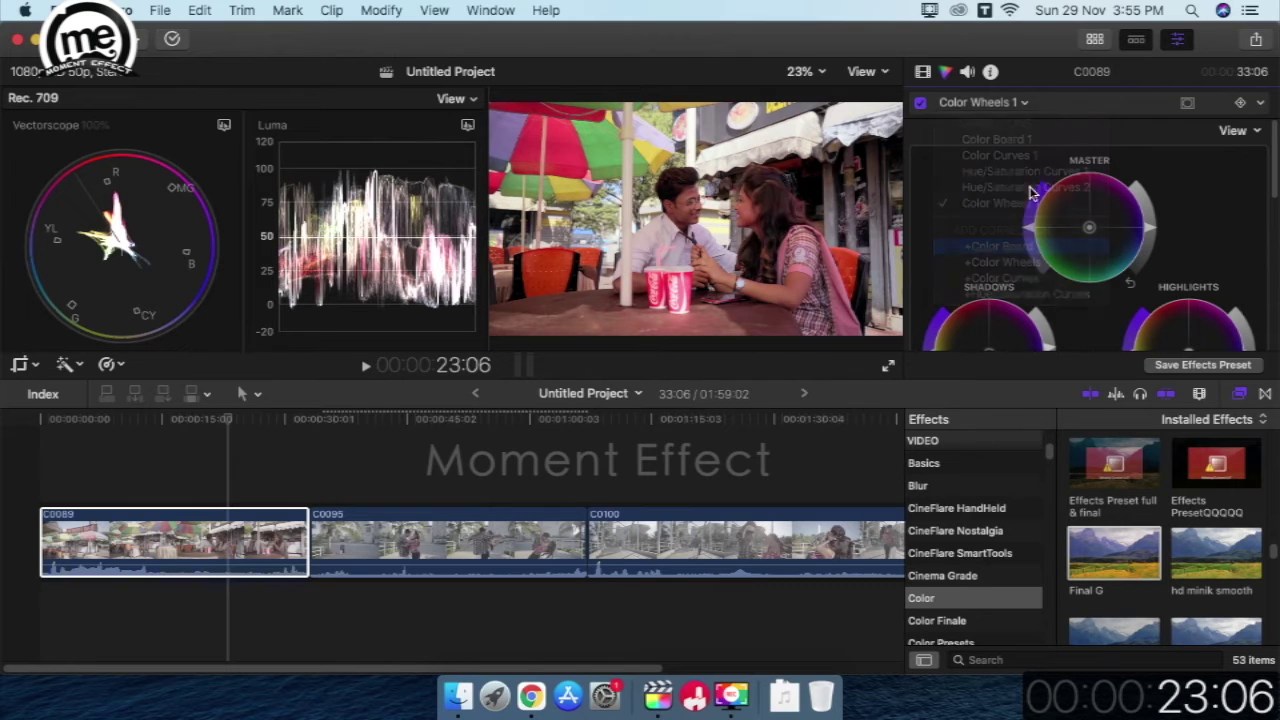
left_click(1187, 103)
left_click(1072, 116)
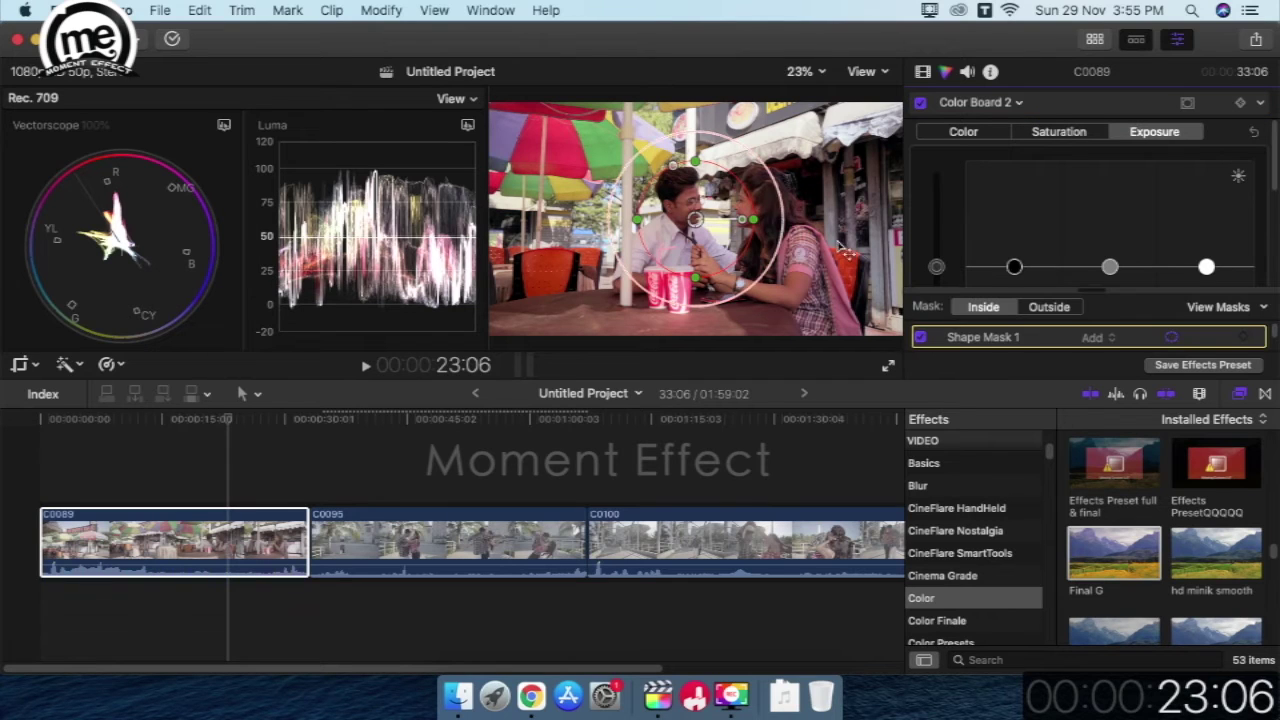
left_click_drag(786, 228, 900, 240)
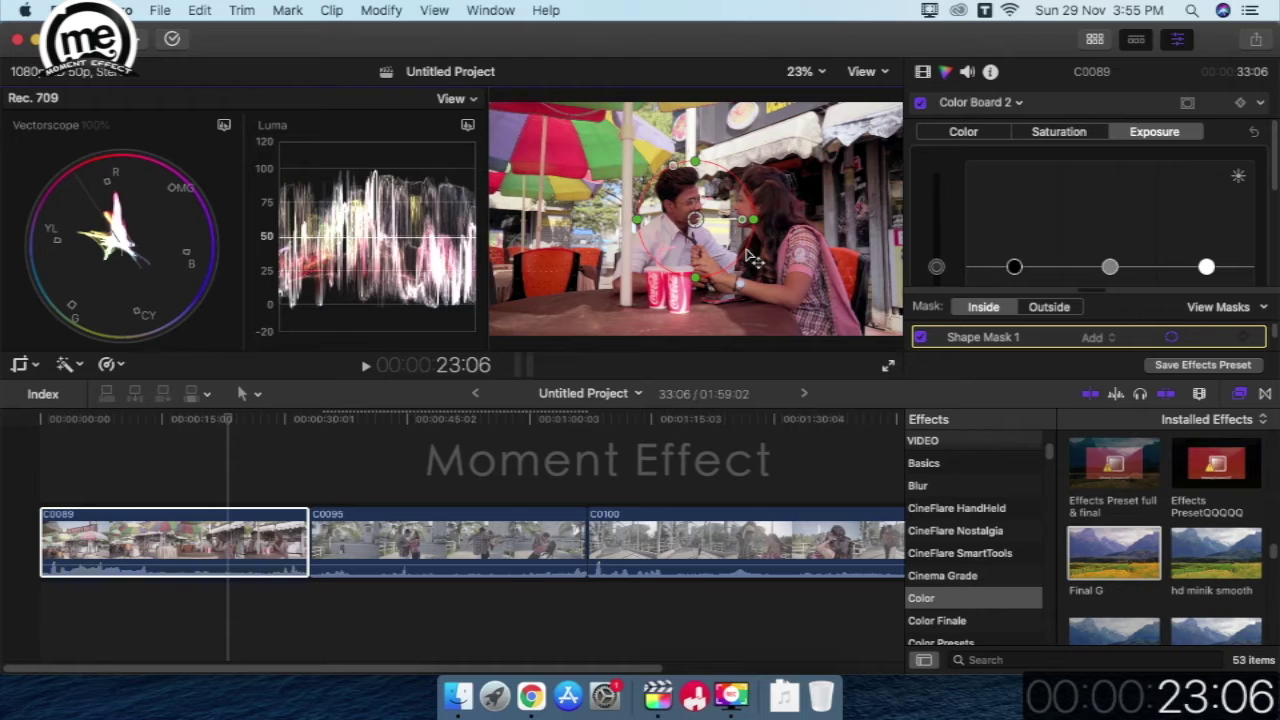
left_click_drag(751, 259, 755, 262)
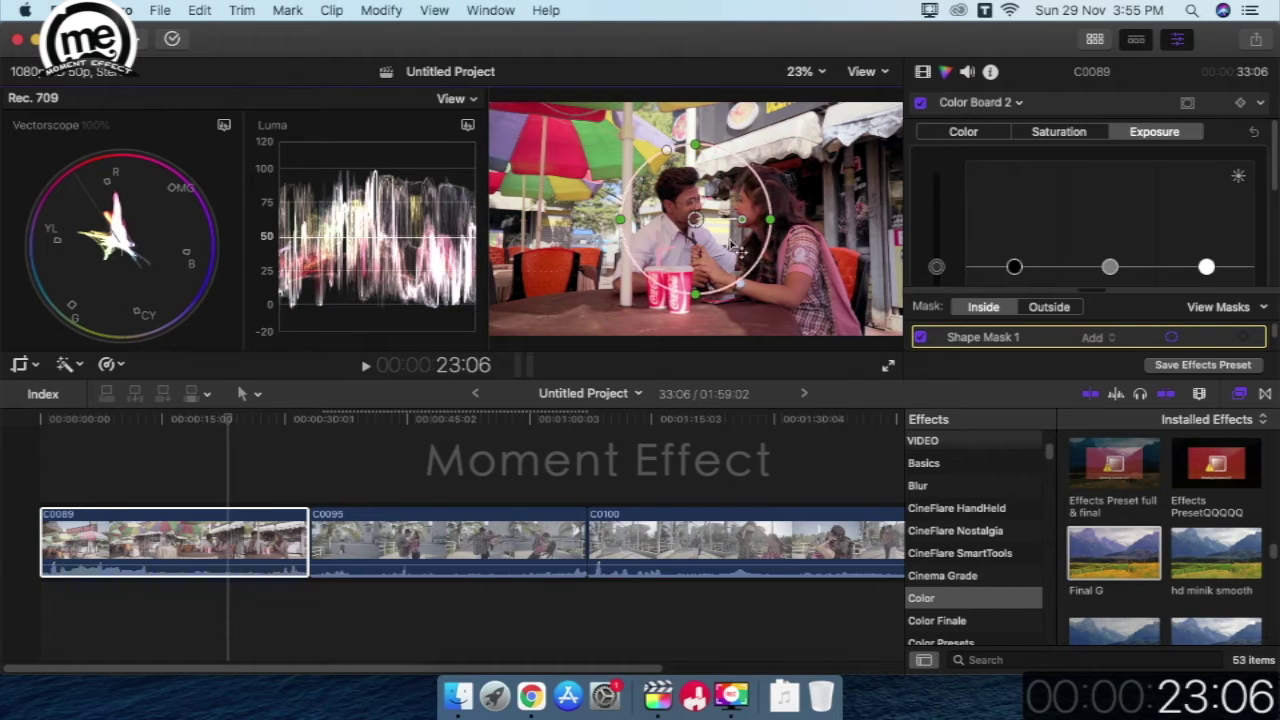
left_click_drag(695, 218, 722, 225)
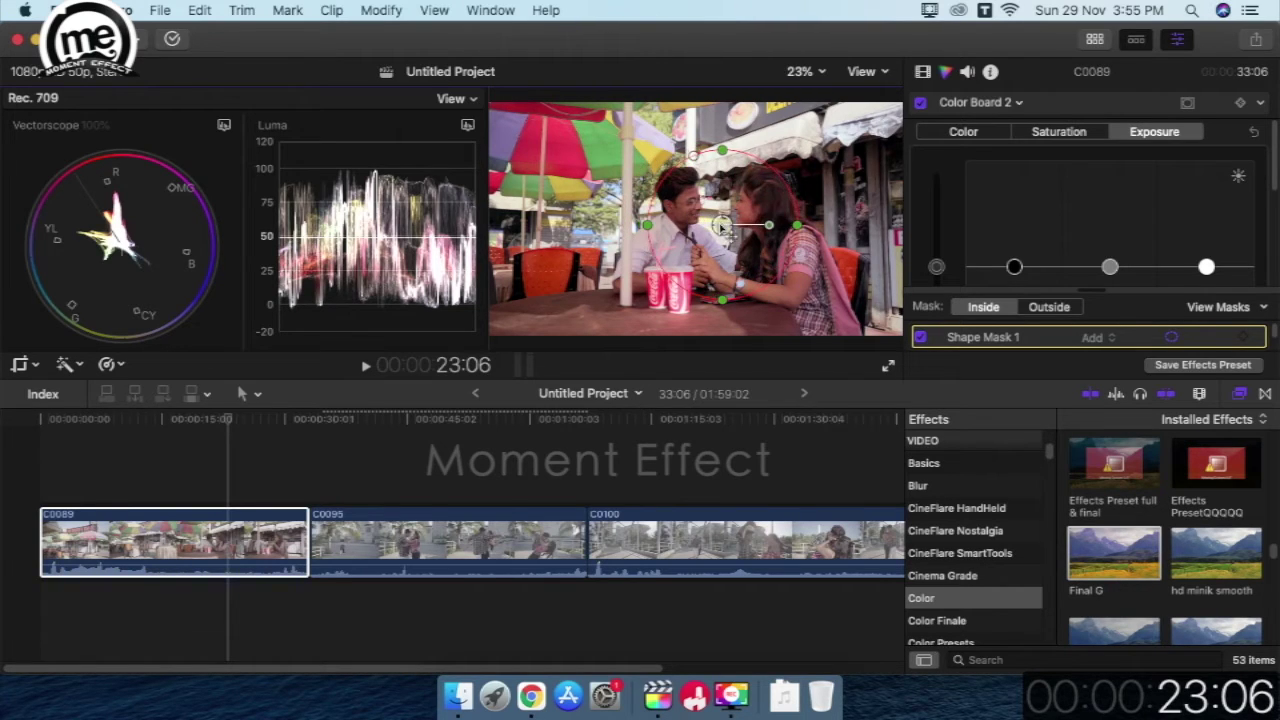
Darken highlights and midtones outside the mask and brighten highlights inside it
left_click(1047, 307)
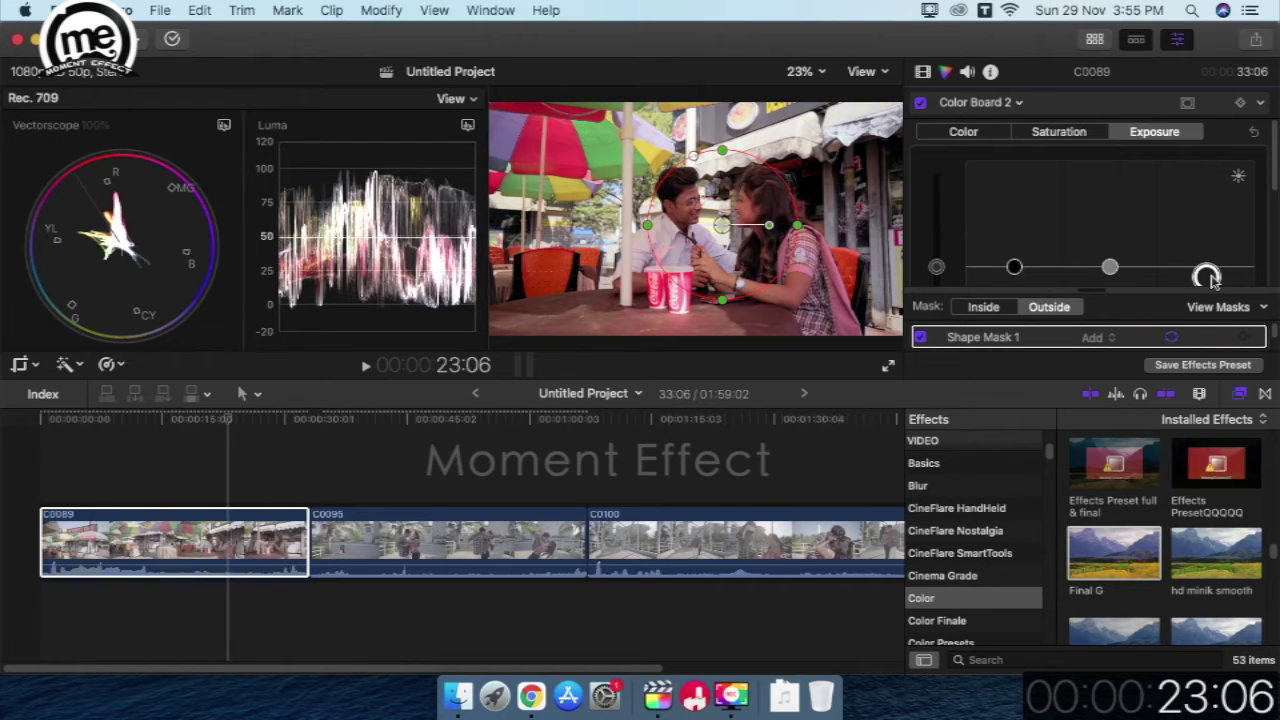
scroll(1274, 178, "down", 2)
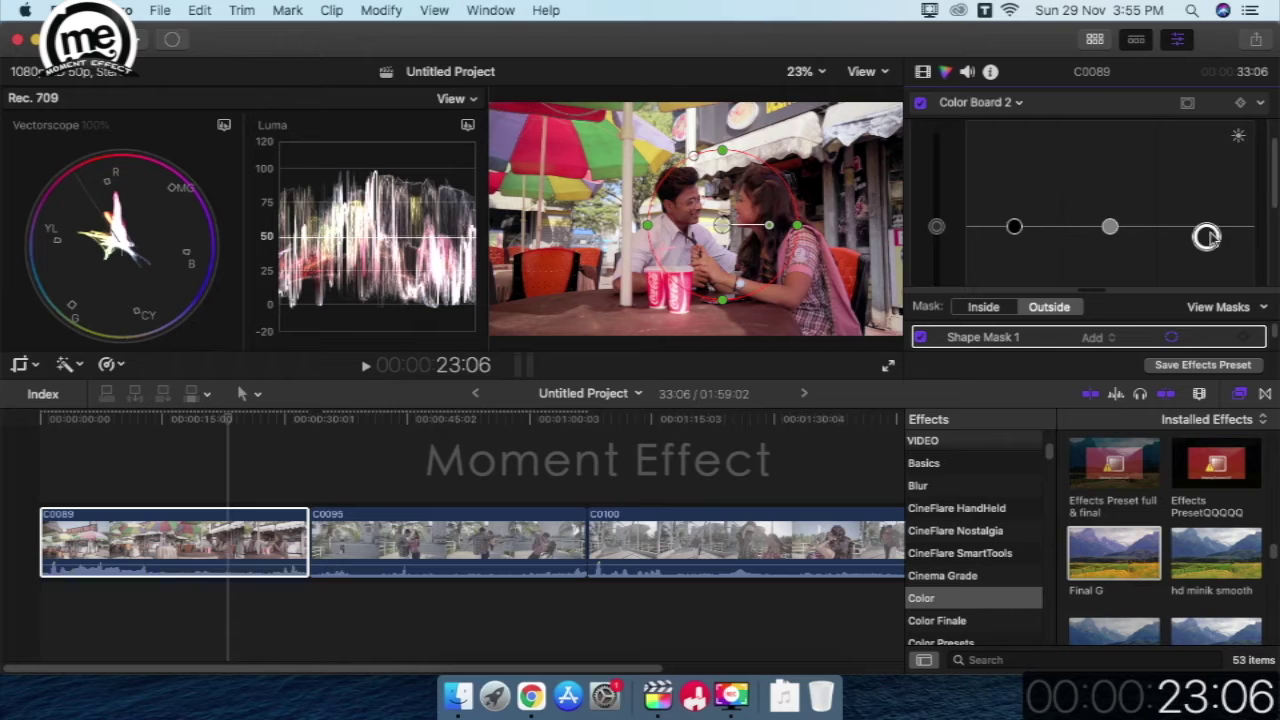
left_click_drag(1207, 243, 1207, 258)
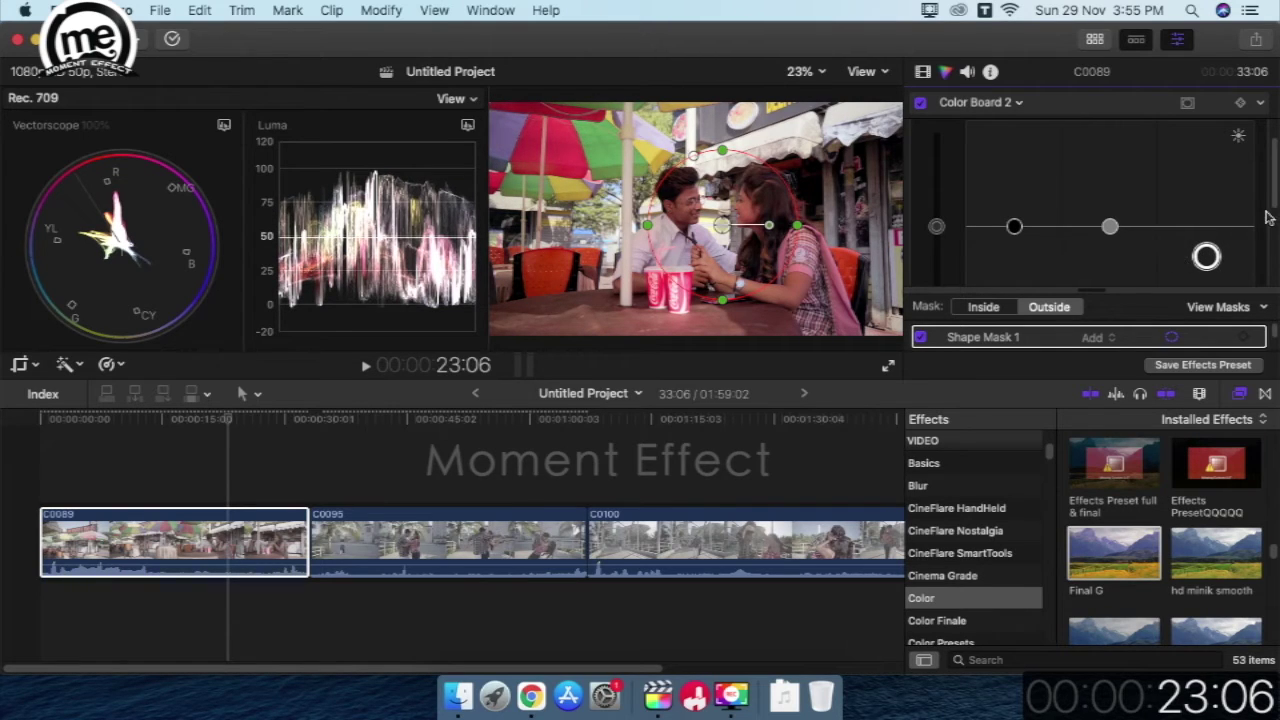
left_click(1003, 312)
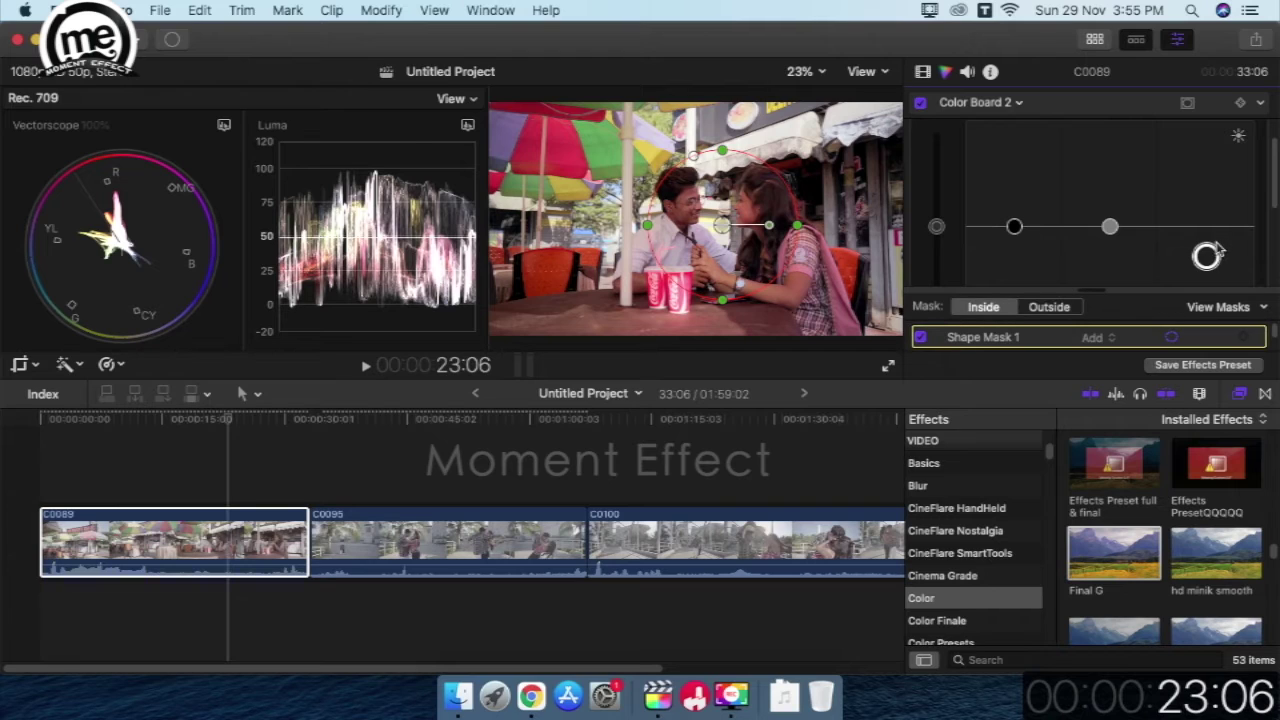
left_click_drag(1207, 256, 1207, 221)
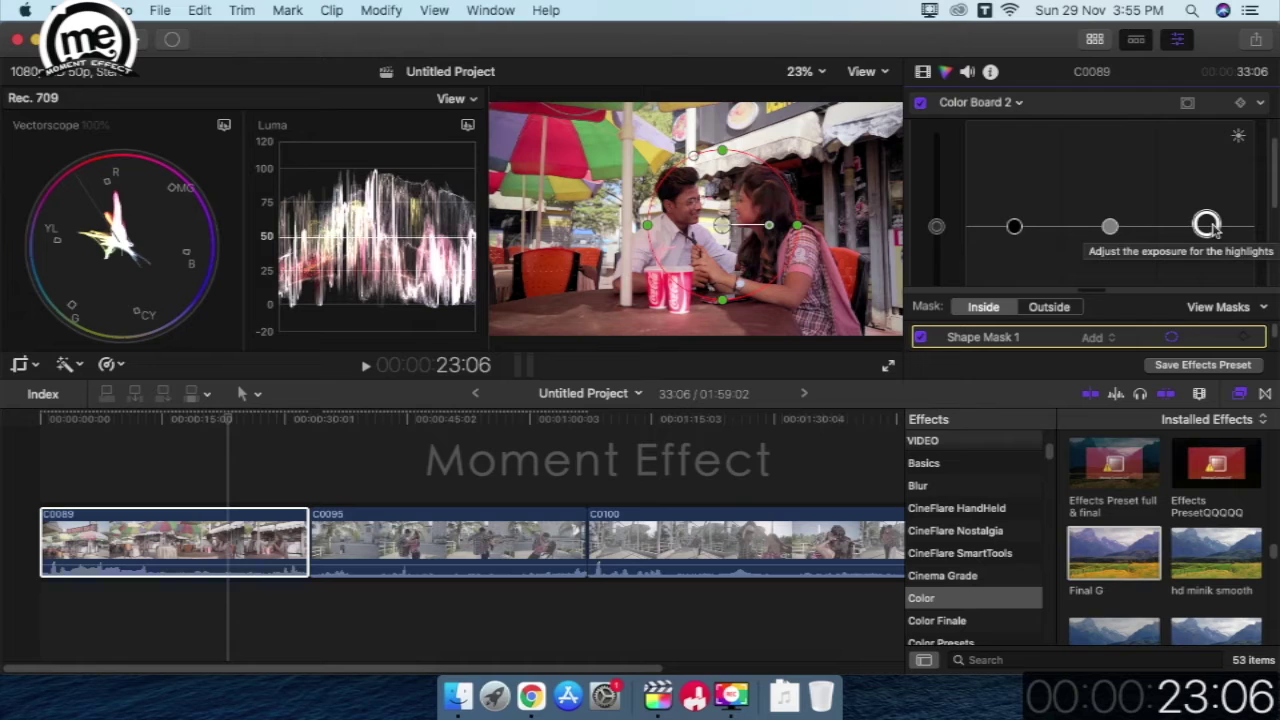
left_click(1050, 307)
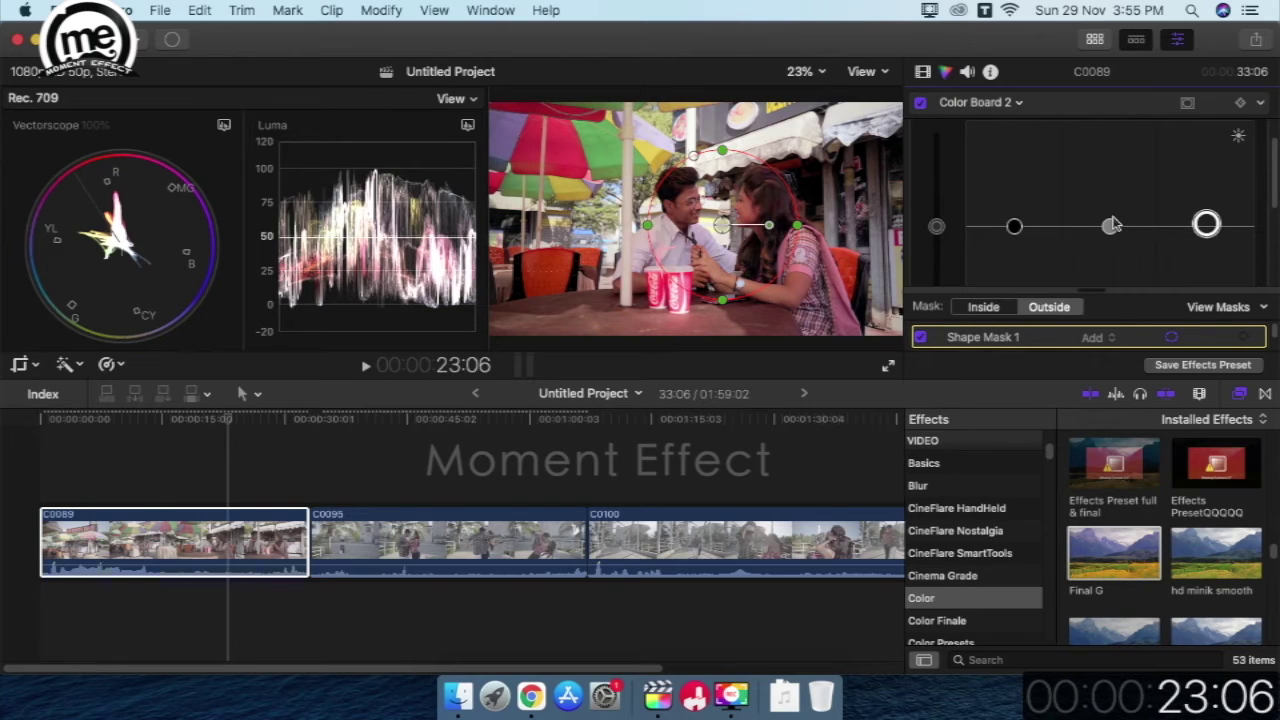
left_click_drag(1109, 228, 1106, 255)
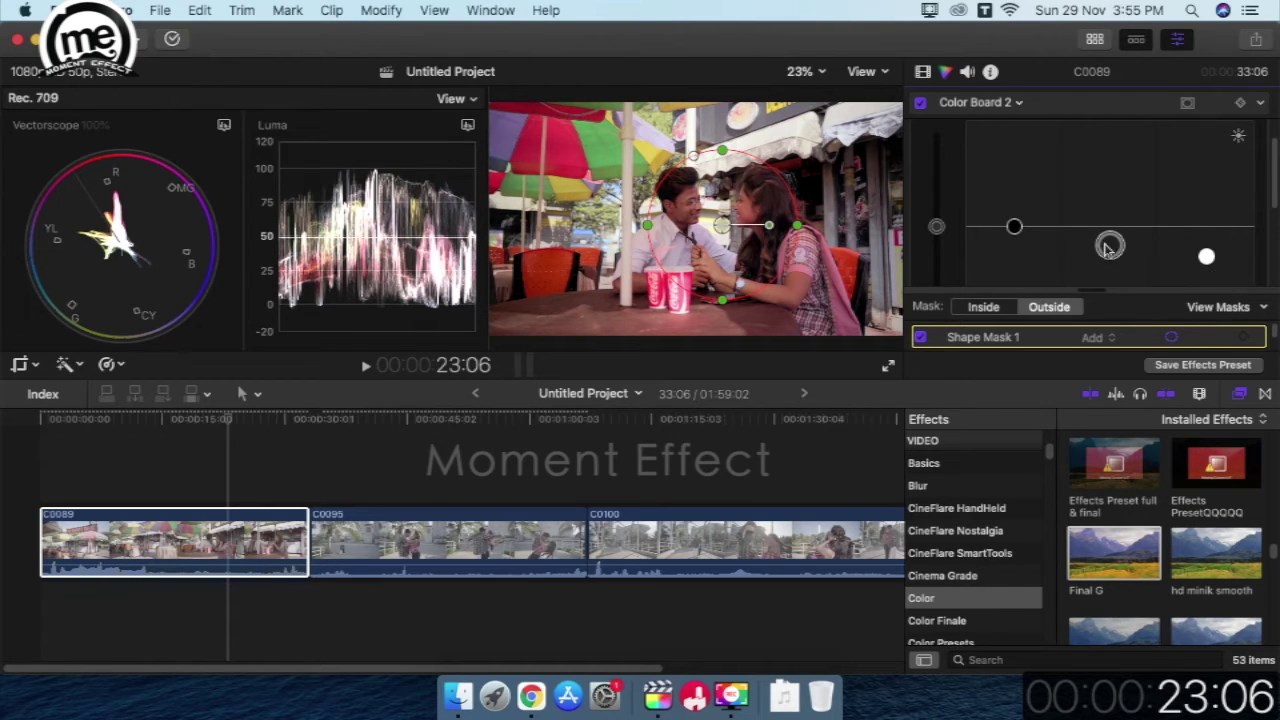
left_click_drag(1106, 249, 1106, 247)
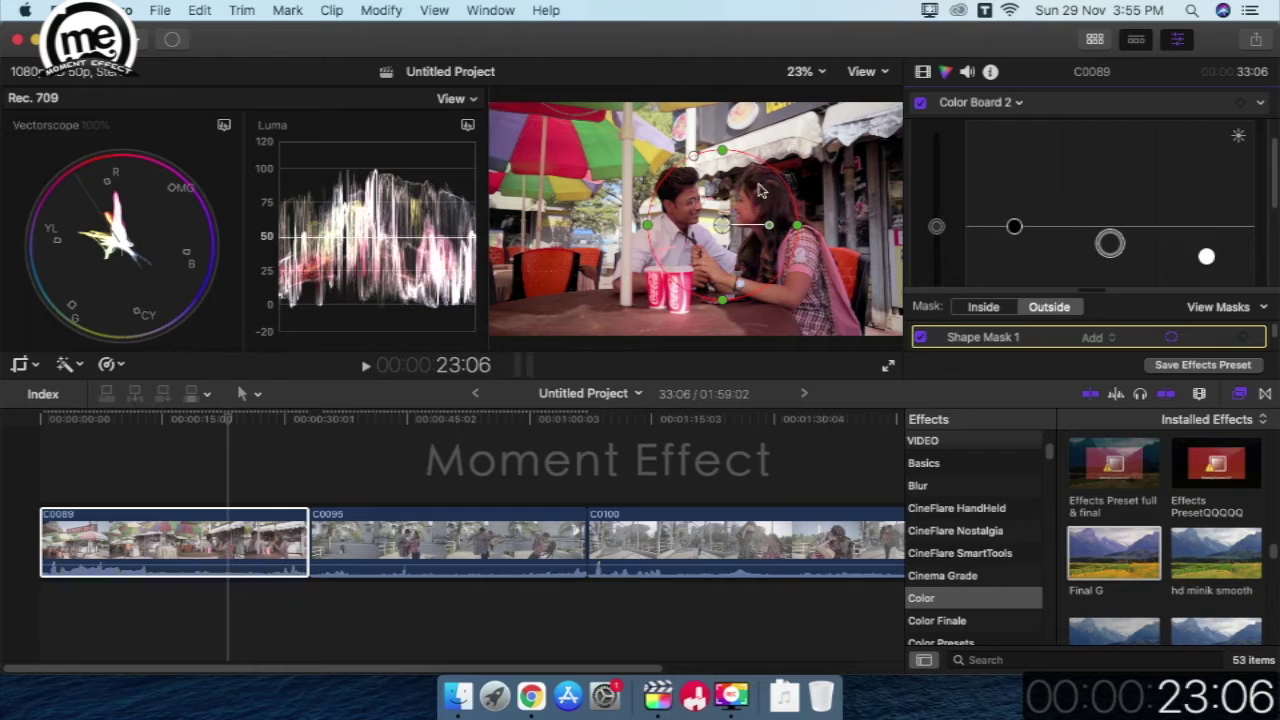
Toggle Color Board 2 off and on to compare before and after, leaving it enabled
left_click(920, 103)
left_click(920, 103)
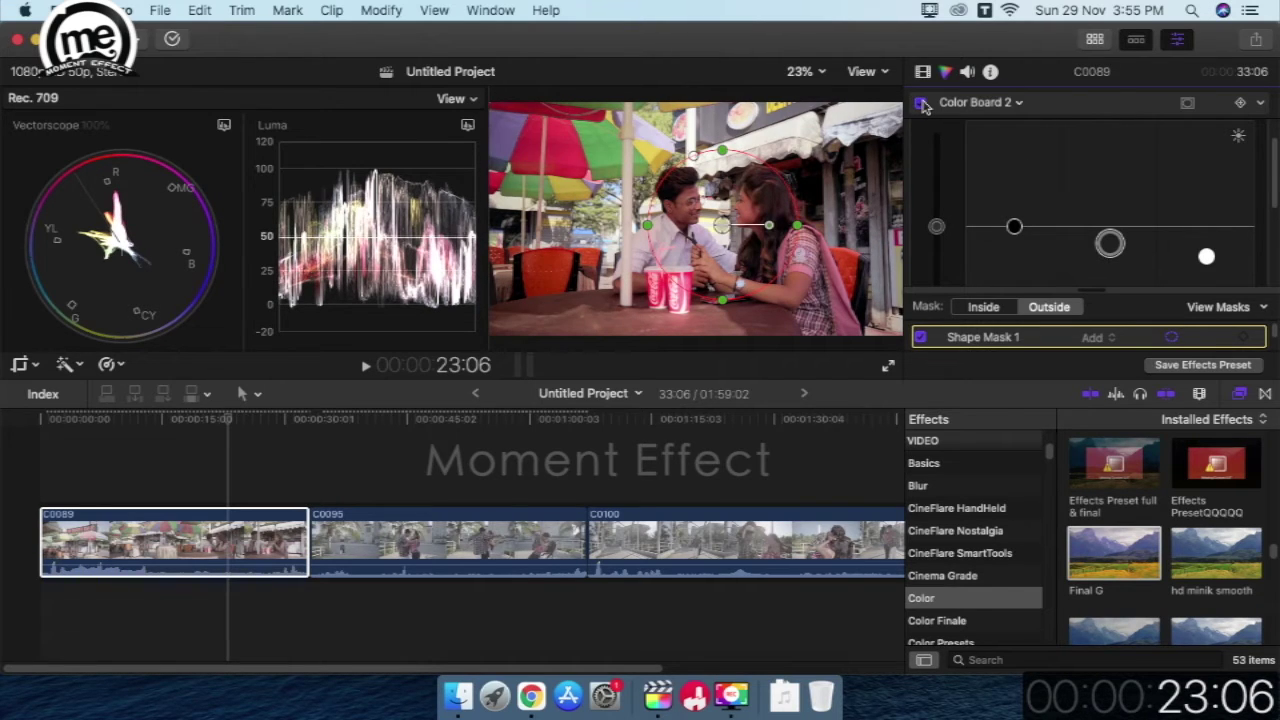
left_click(920, 103)
left_click(920, 103)
left_click(920, 103)
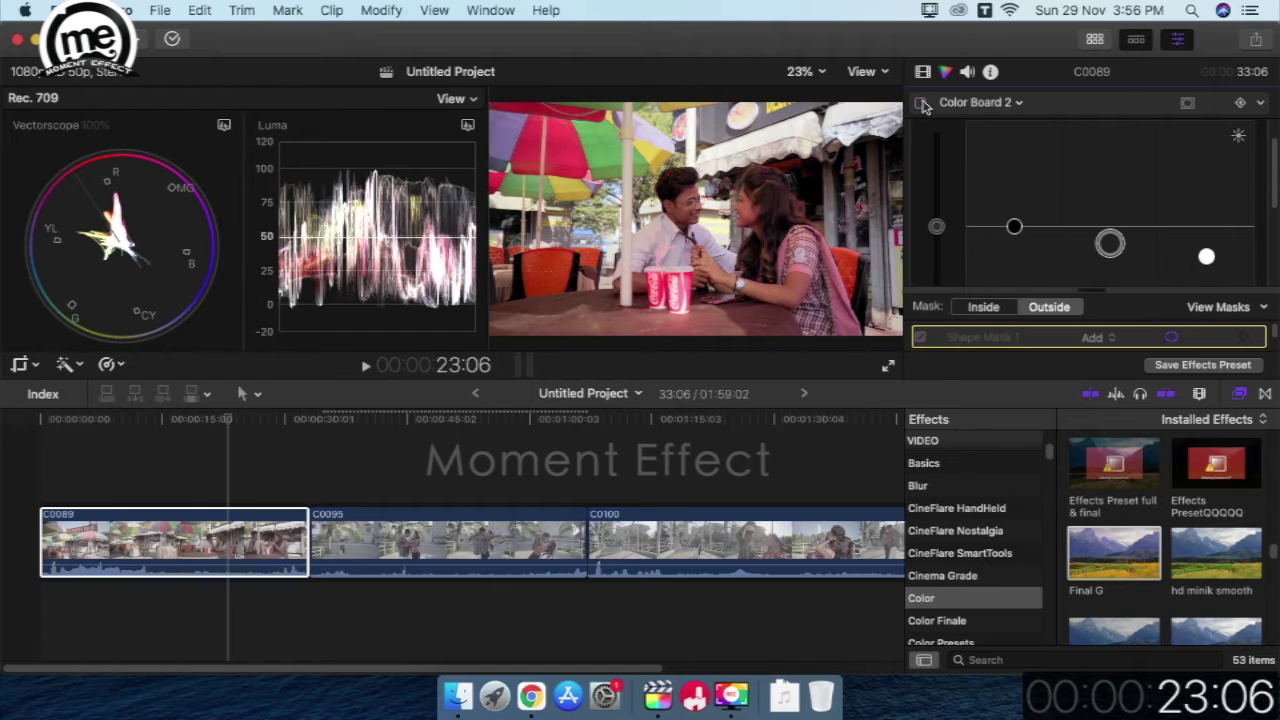
left_click(920, 103)
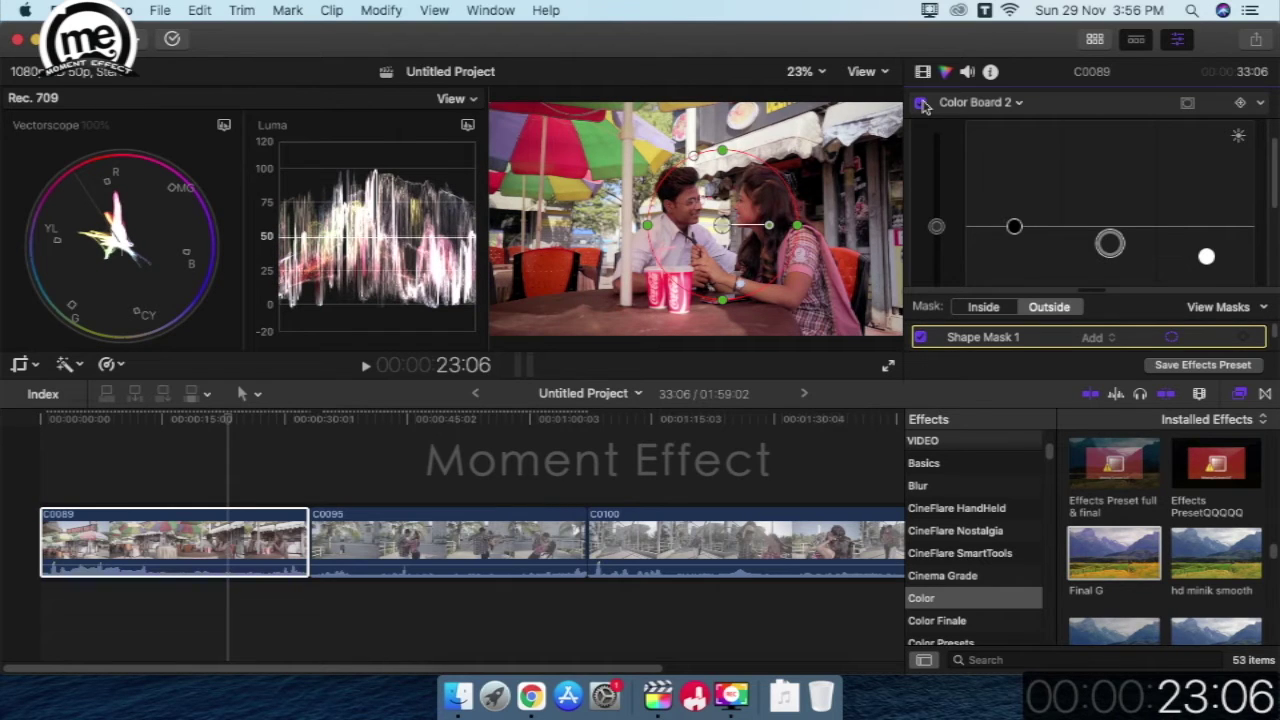
left_click(20, 365)
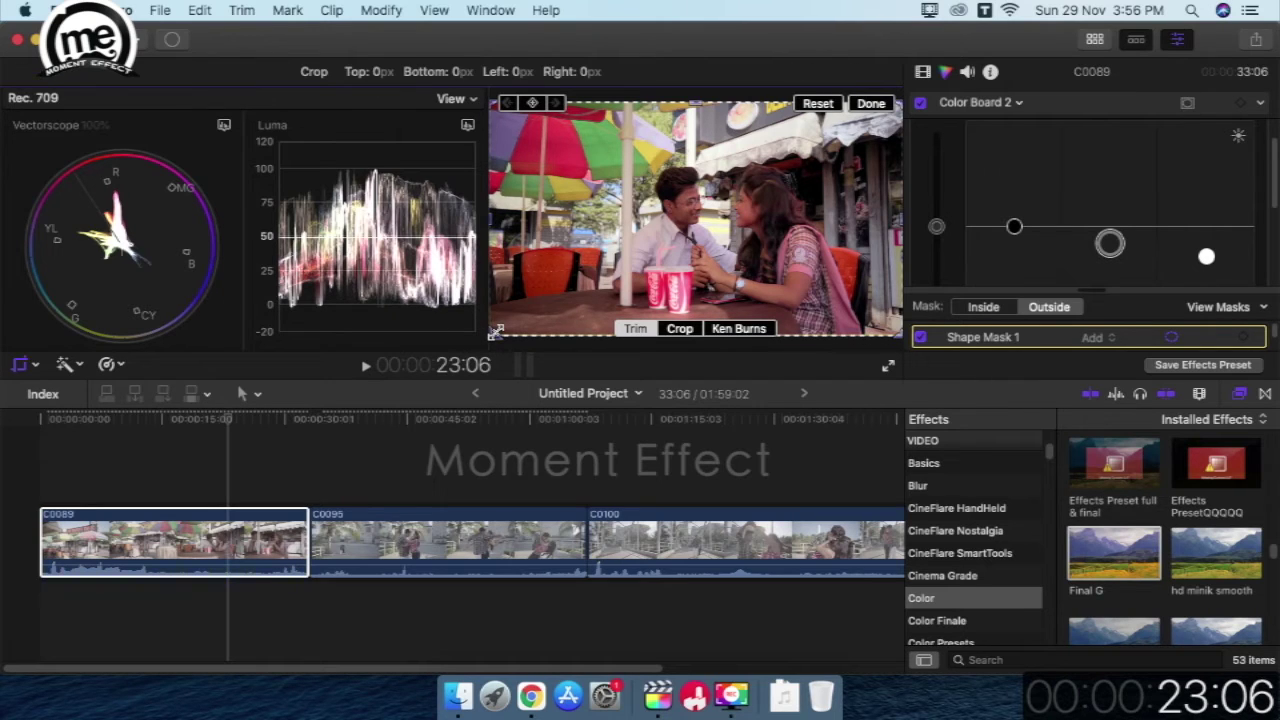
Crop C0089 to Top 467px, Bottom 513px, Left 1161px, Right 701px
left_click_drag(493, 332, 741, 225)
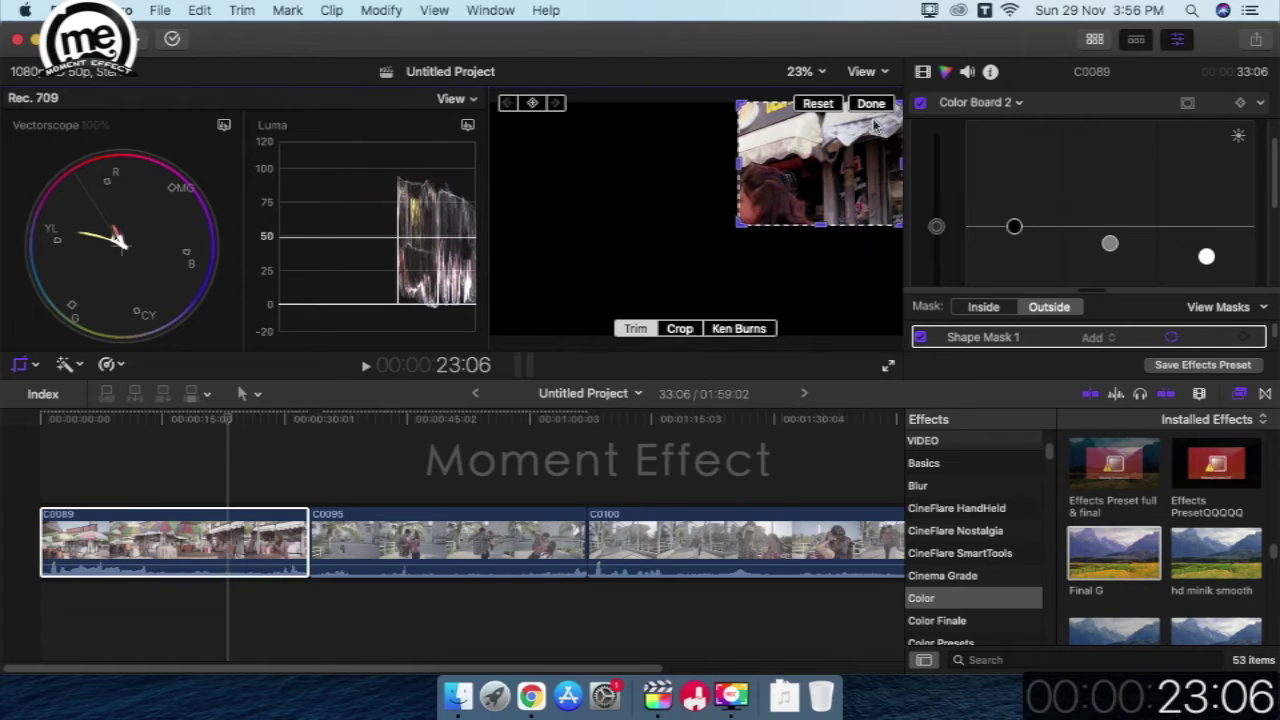
mouse_move(896, 110)
left_mouse_down()
mouse_move(753, 199)
mouse_move(765, 208)
left_mouse_up()
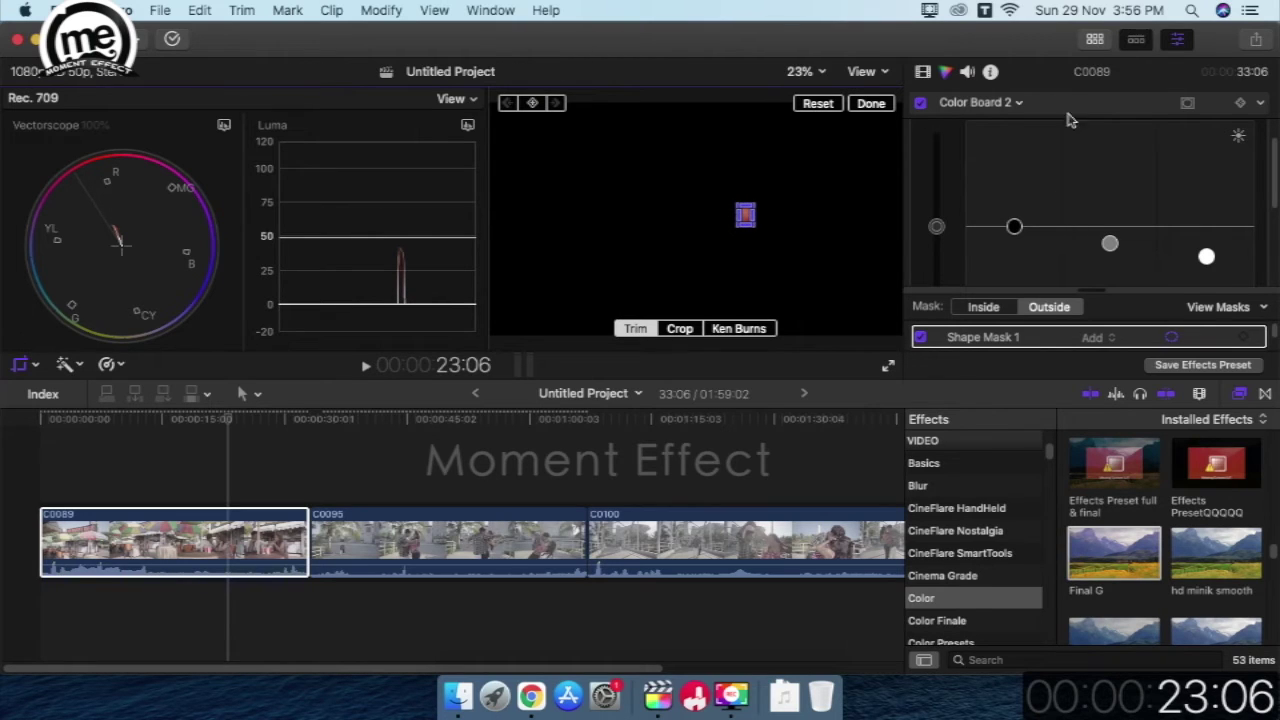
left_click(1016, 103)
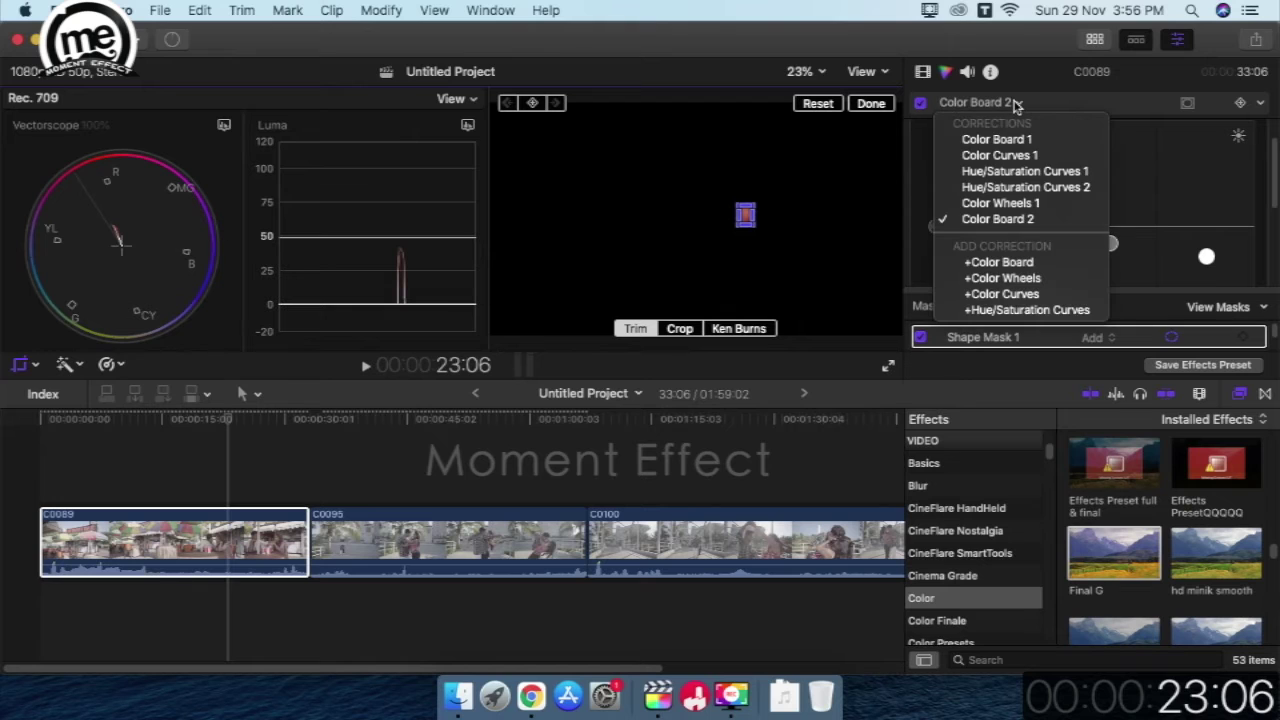
Add Color Wheels 2 at temperature 5573 and tint -11, and reset the crop to full frame
left_click(1005, 277)
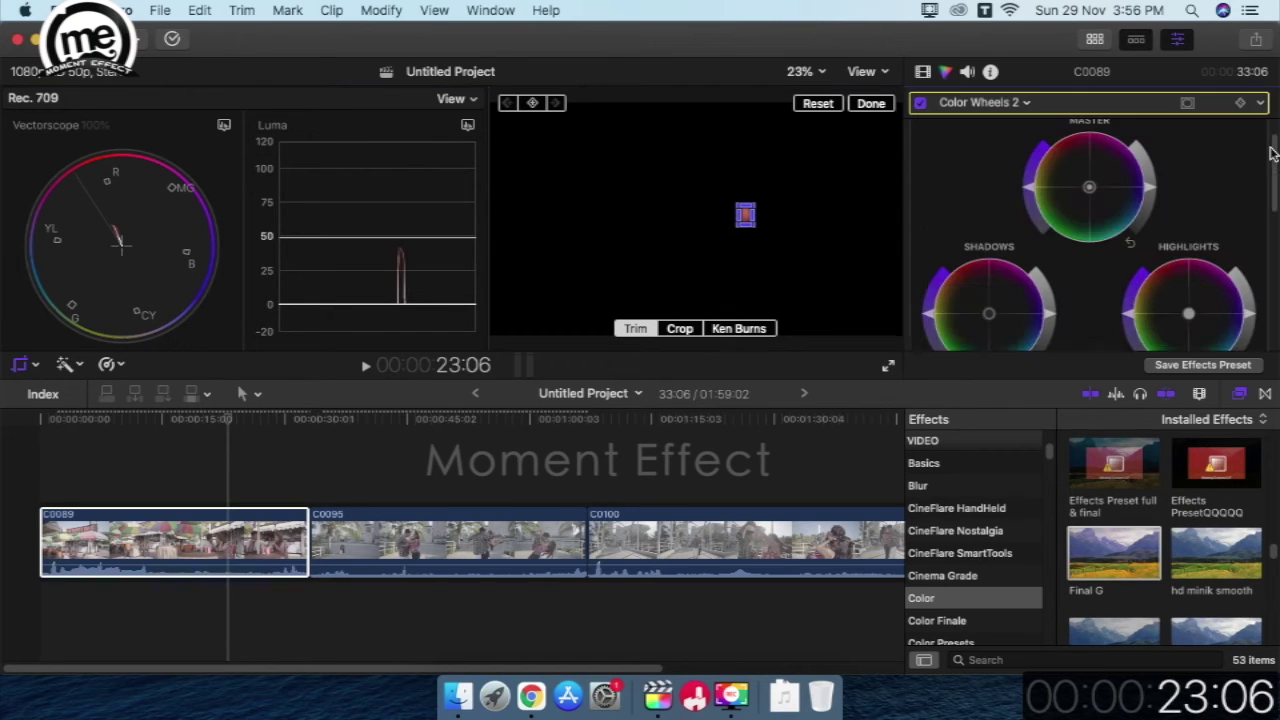
left_click_drag(1272, 152, 1268, 252)
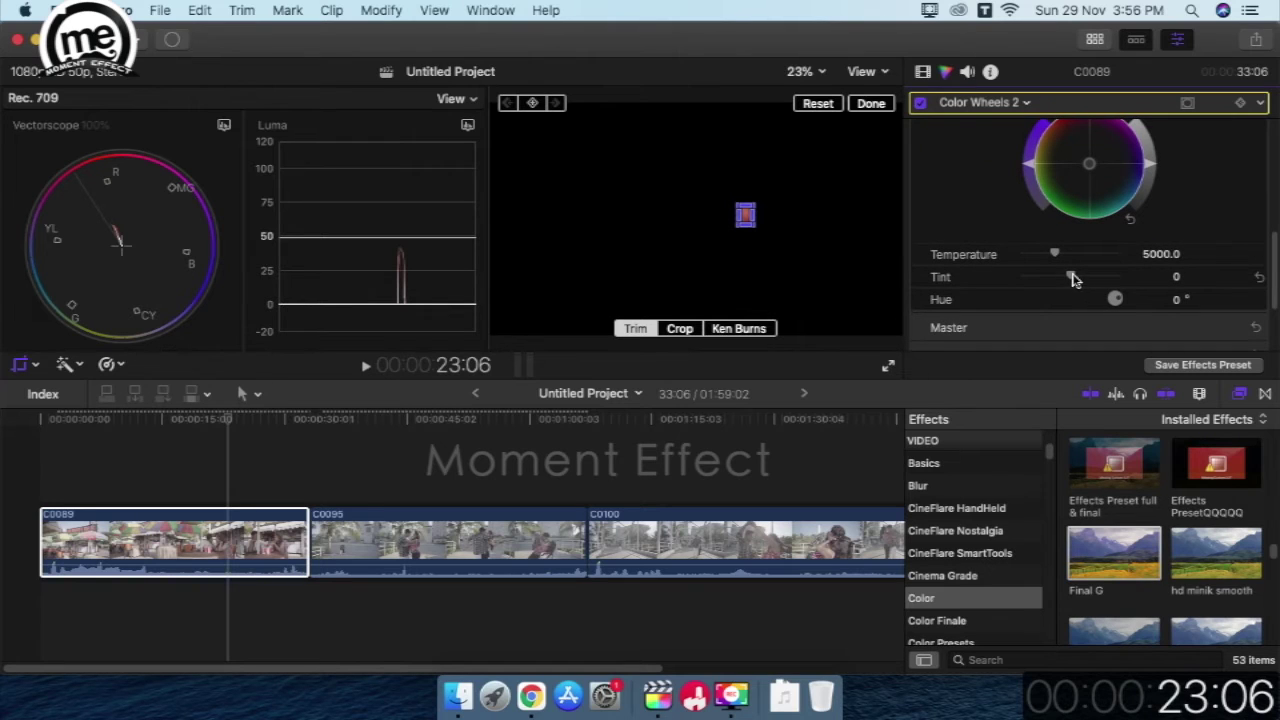
left_click_drag(1072, 279, 1066, 261)
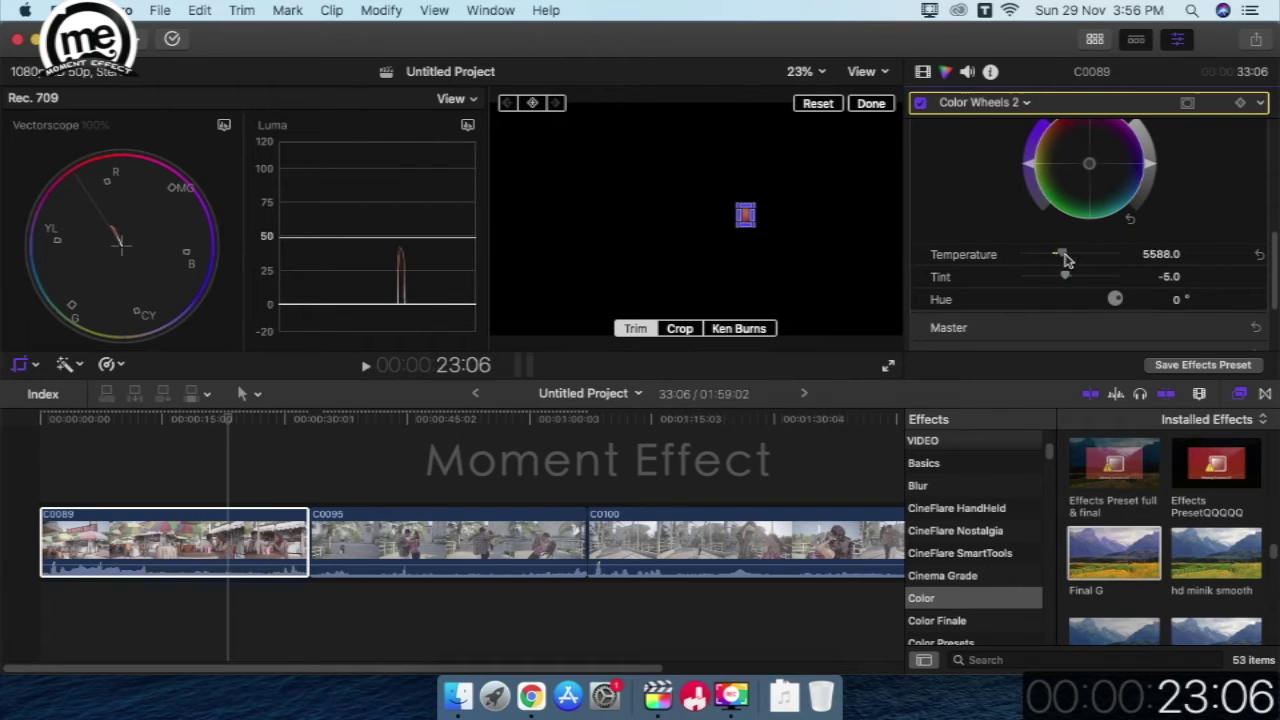
left_click(1160, 254)
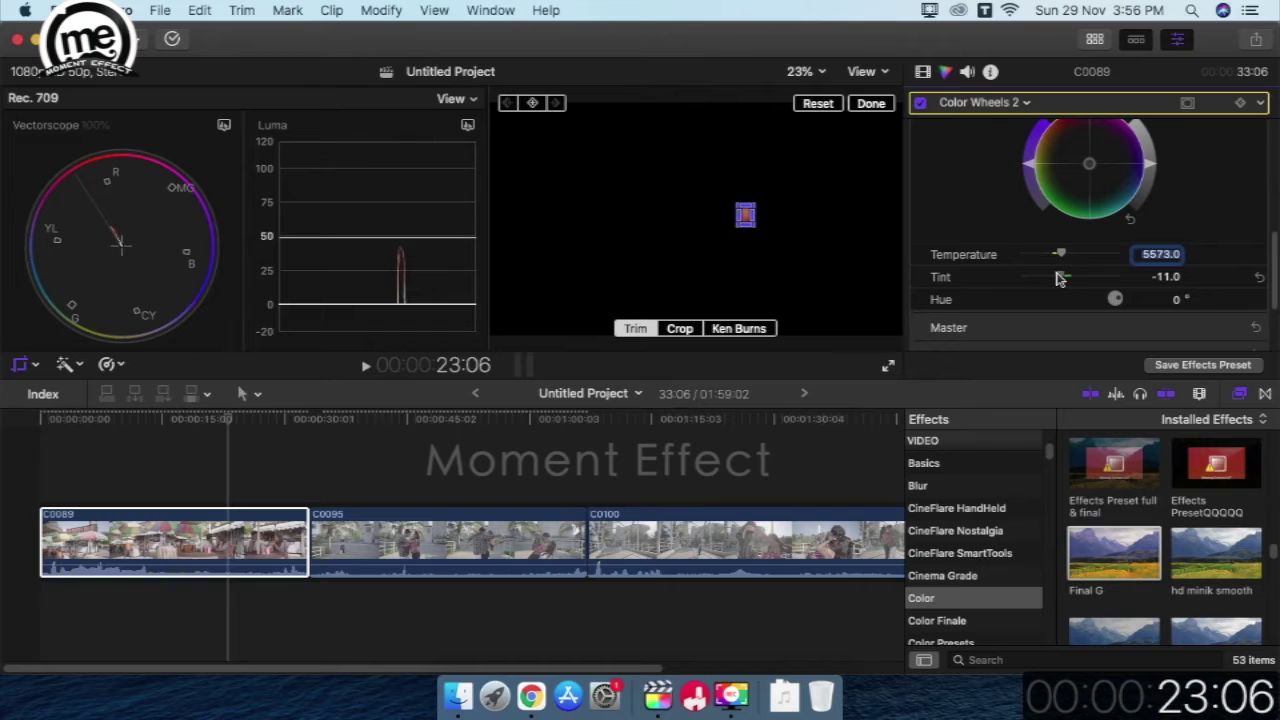
left_click(818, 106)
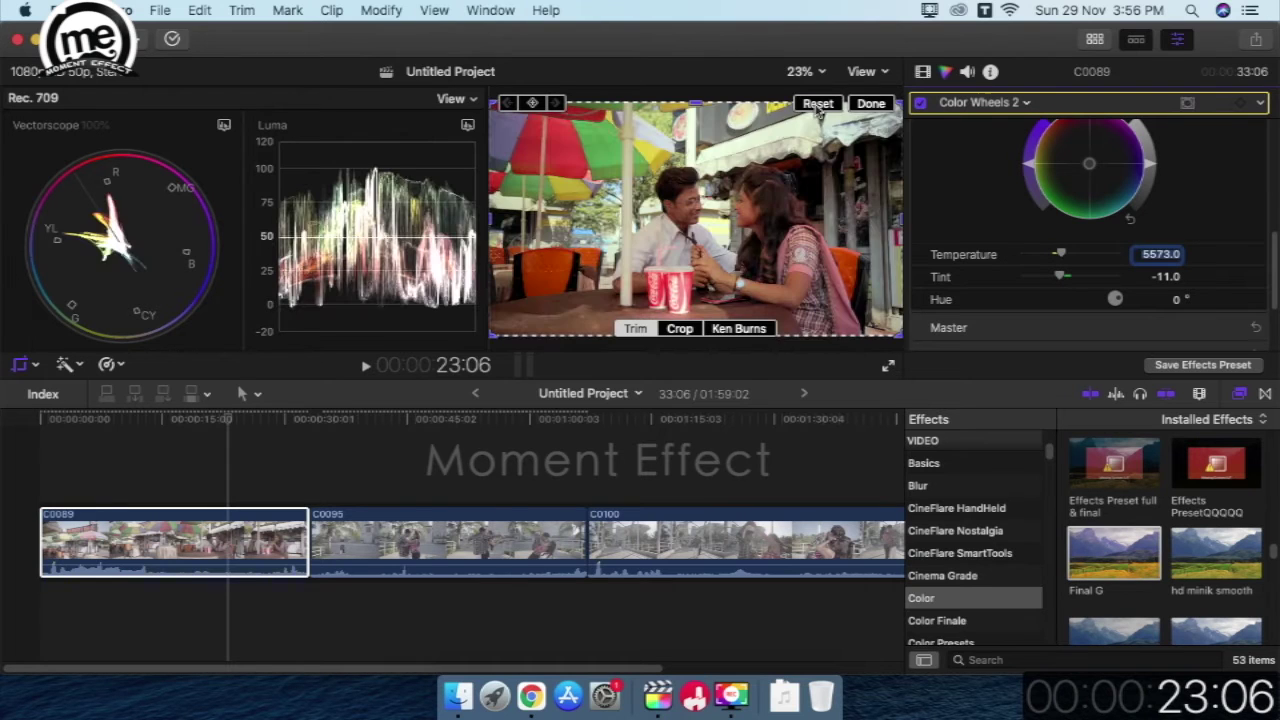
left_click(871, 104)
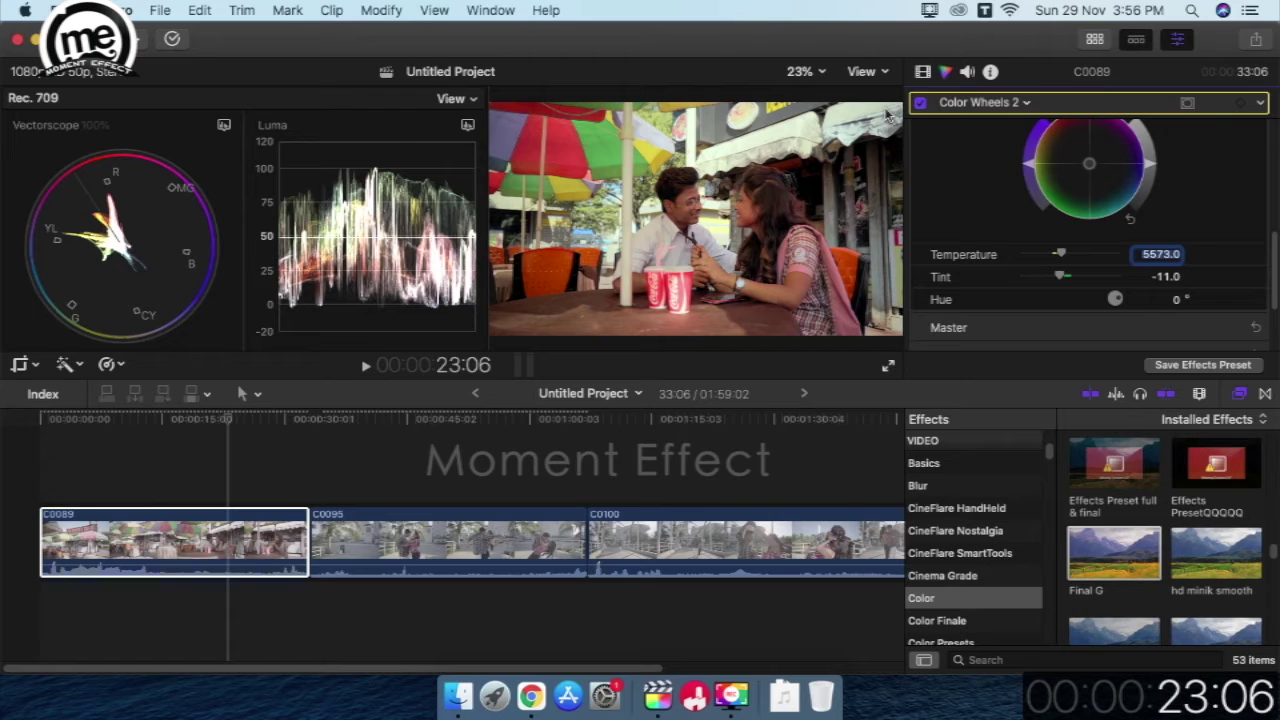
Add a second Hue/Saturation Curves correction to clip C0089
left_click(1020, 103)
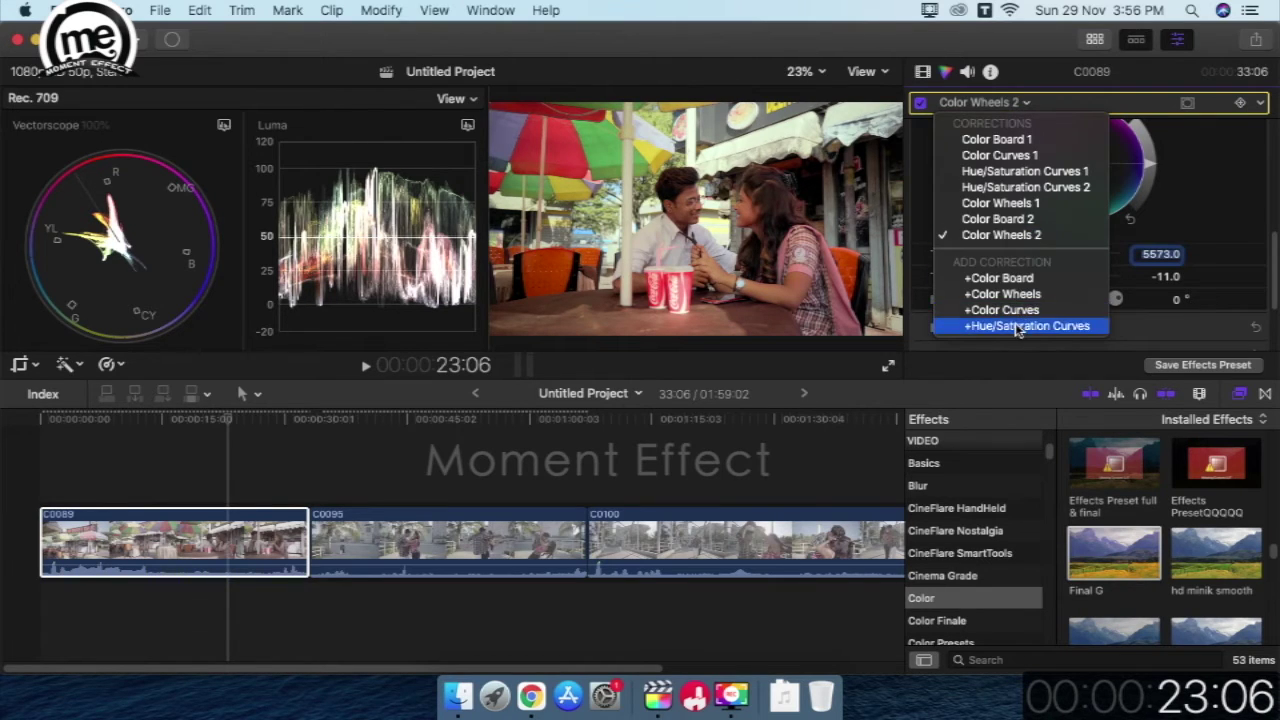
left_click(1025, 188)
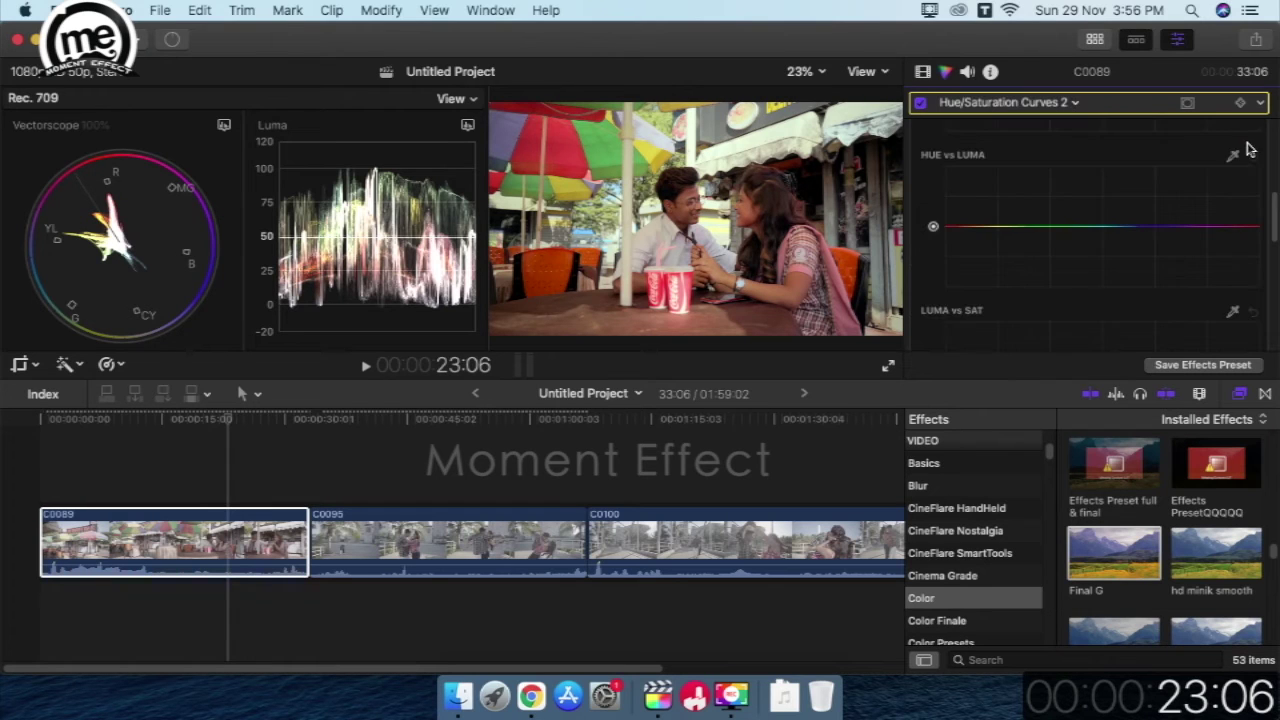
left_click_drag(1273, 213, 1277, 130)
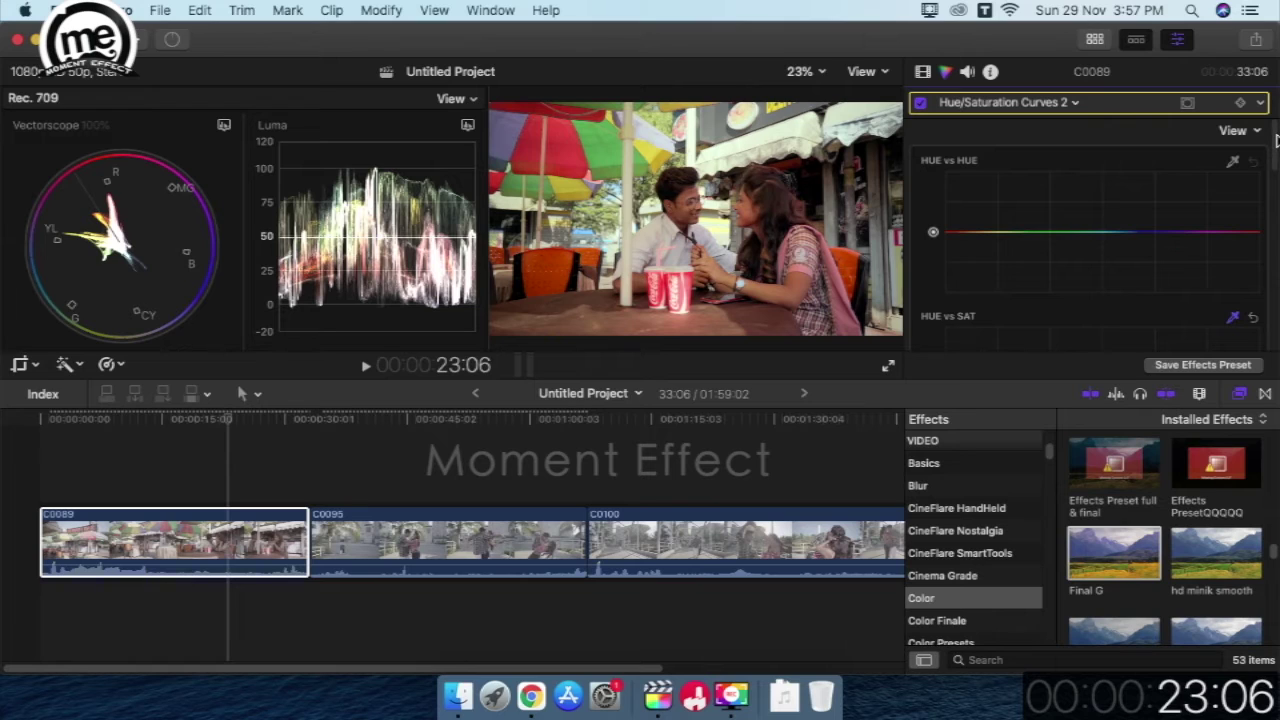
left_click_drag(1277, 140, 1277, 163)
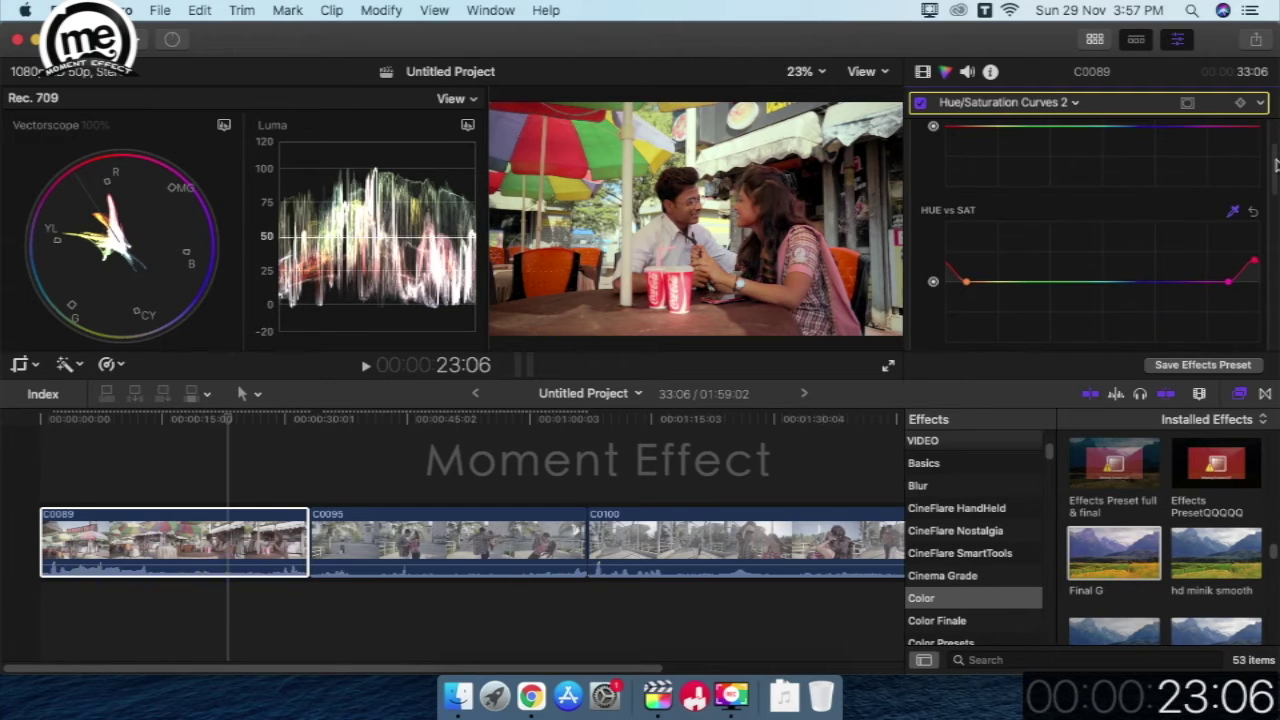
scroll(1276, 164, "down", 1)
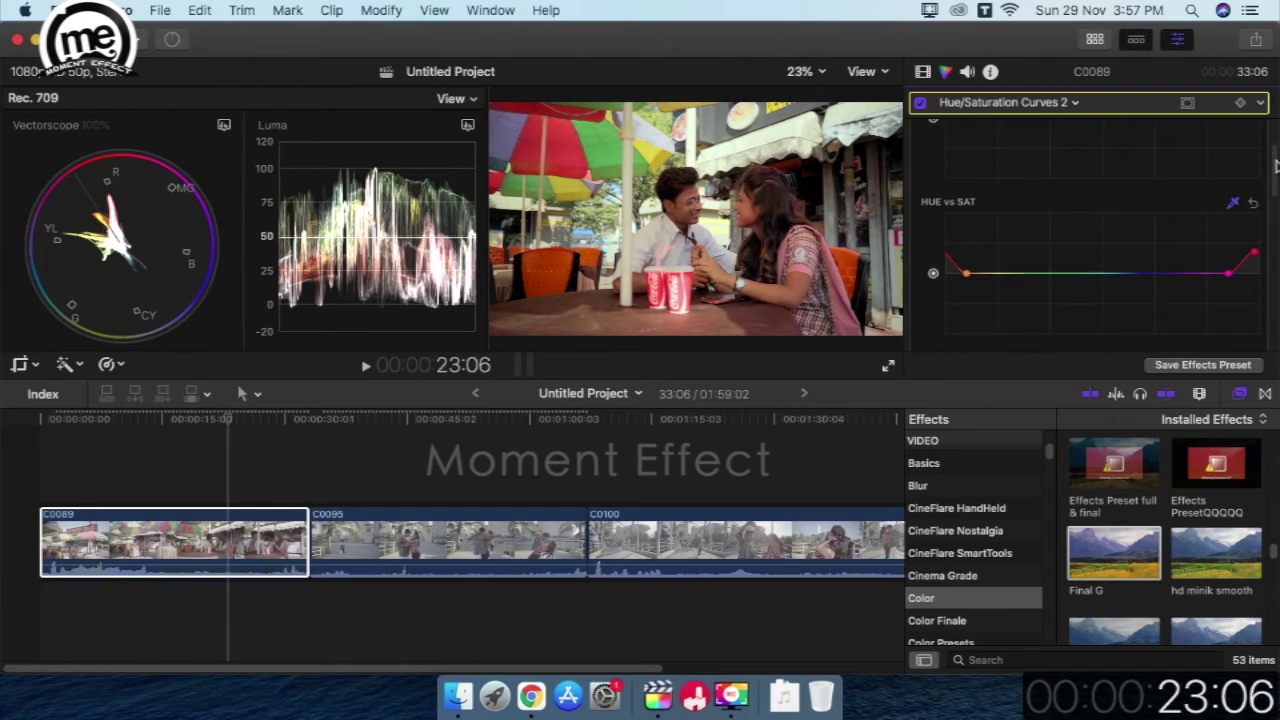
scroll(1276, 166, "down", 5)
scroll(1275, 169, "down", 5)
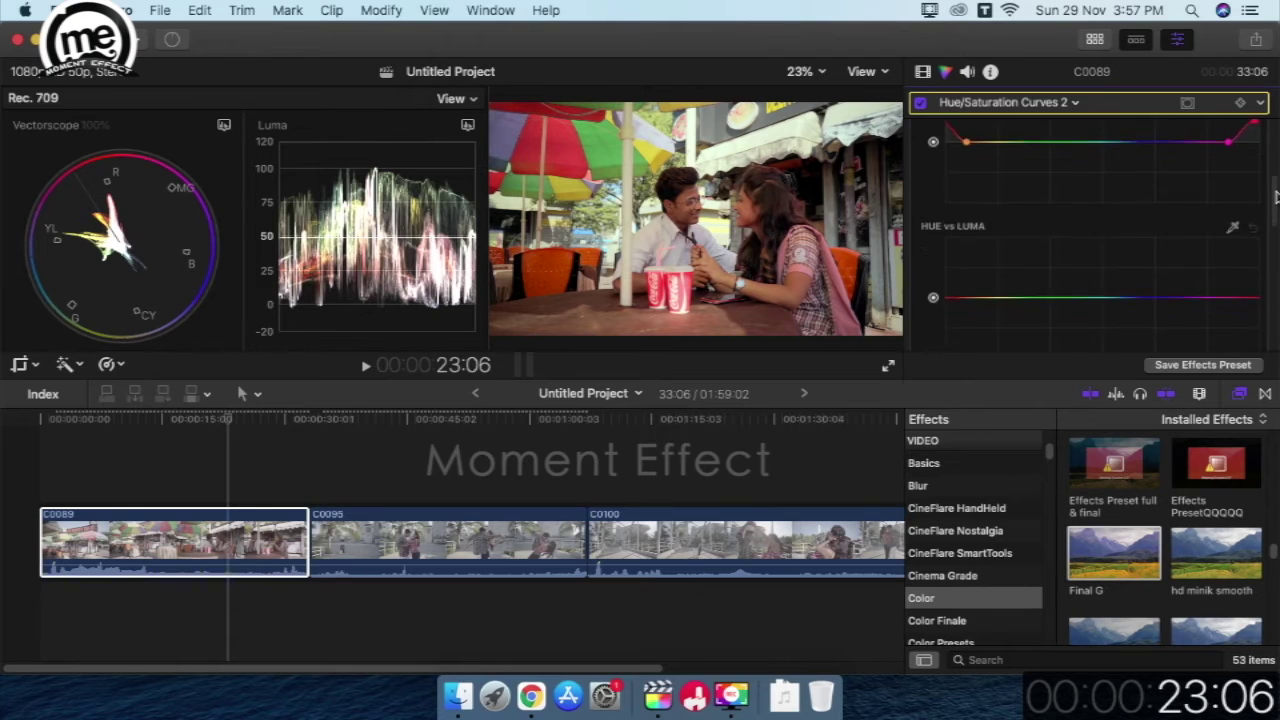
scroll(1274, 172, "down", 5)
scroll(1273, 175, "down", 5)
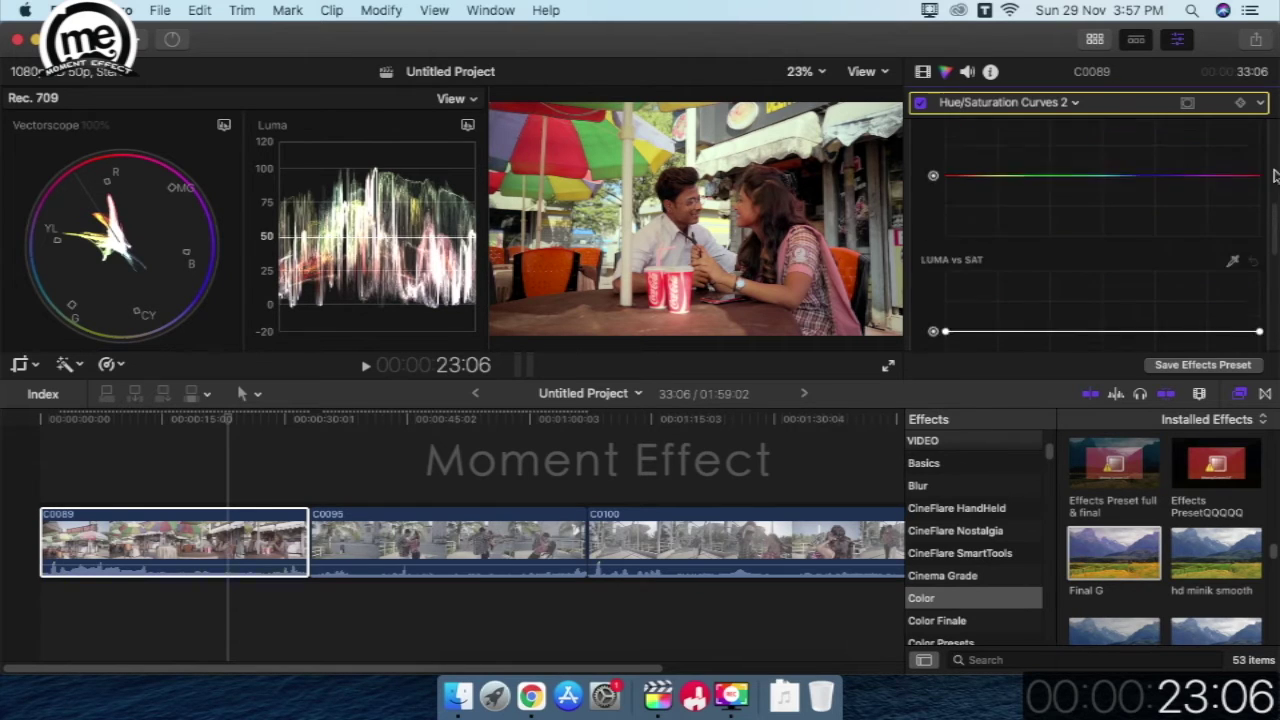
Switch to Hue/Saturation Curves 1 and raise its Hue vs Sat peak slightly
left_click(1066, 102)
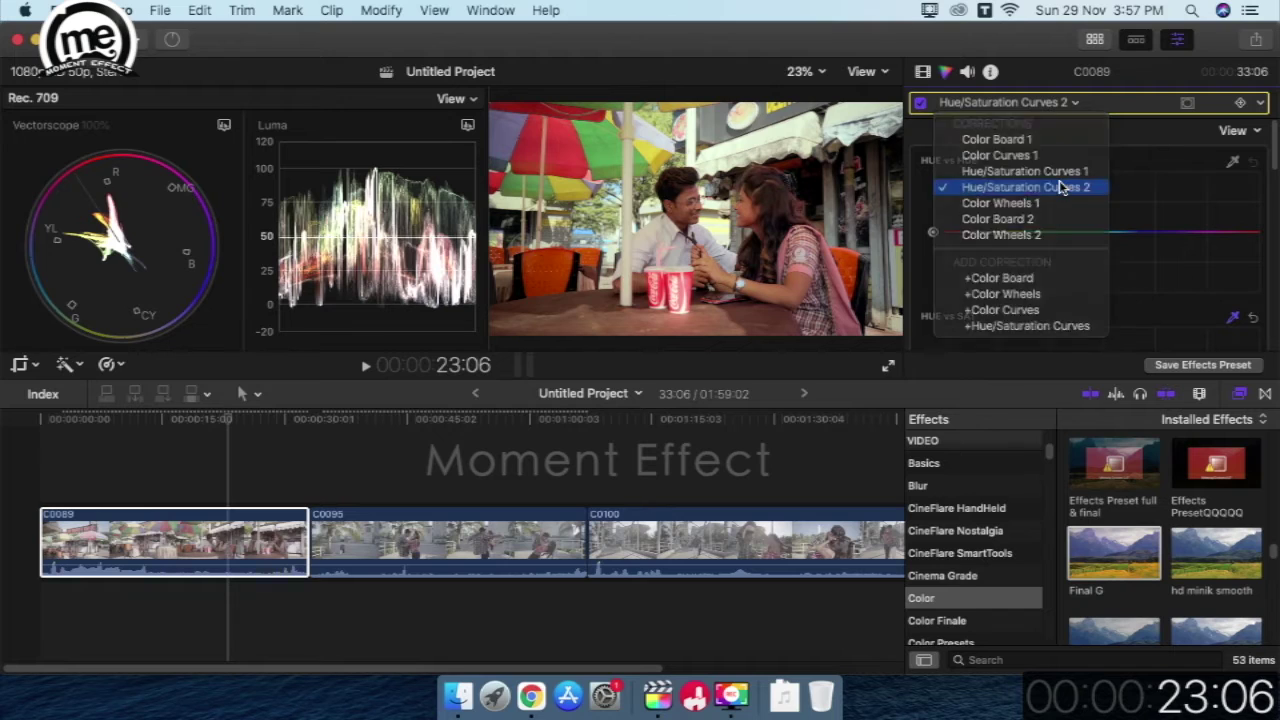
left_click(1055, 187)
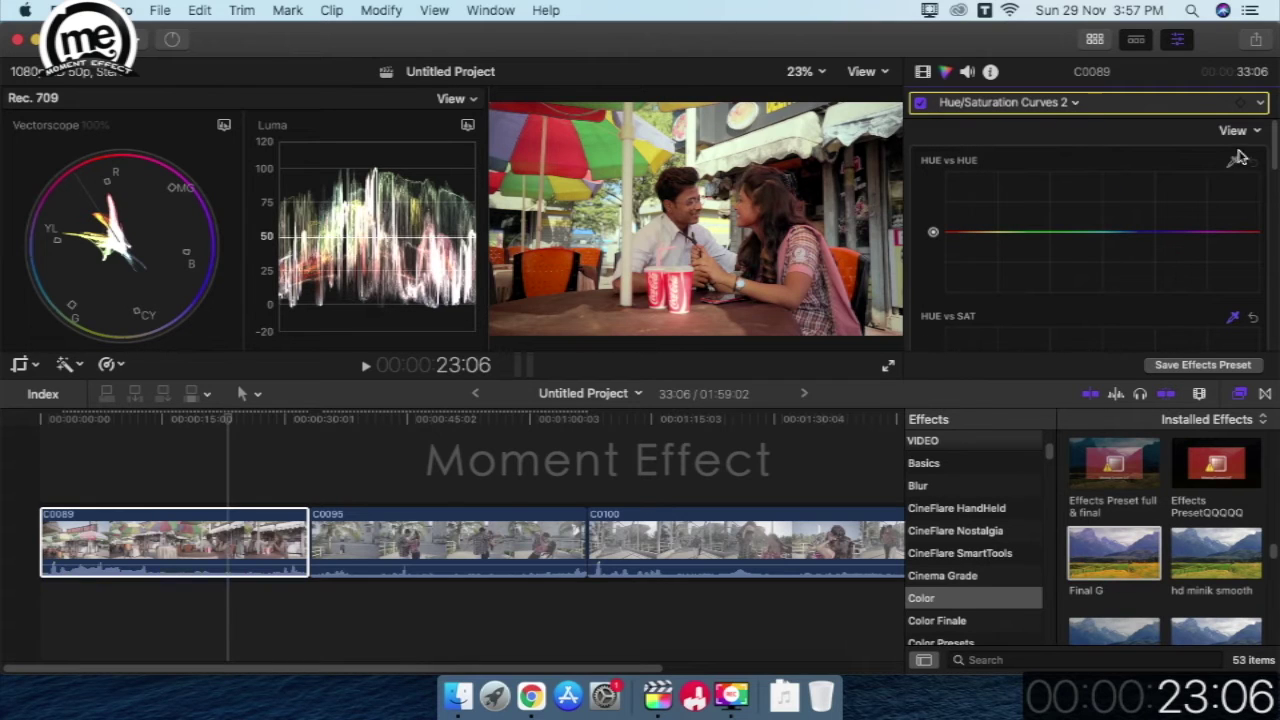
left_click_drag(1275, 150, 1275, 172)
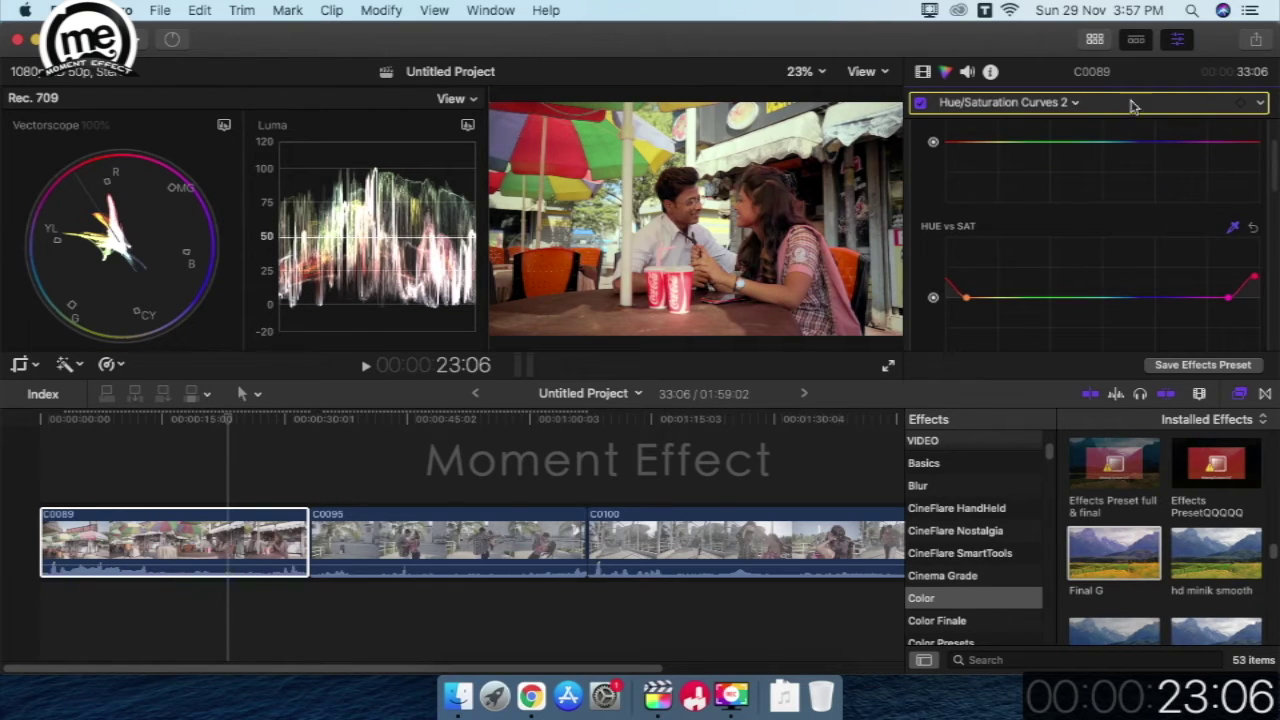
left_click(1078, 106)
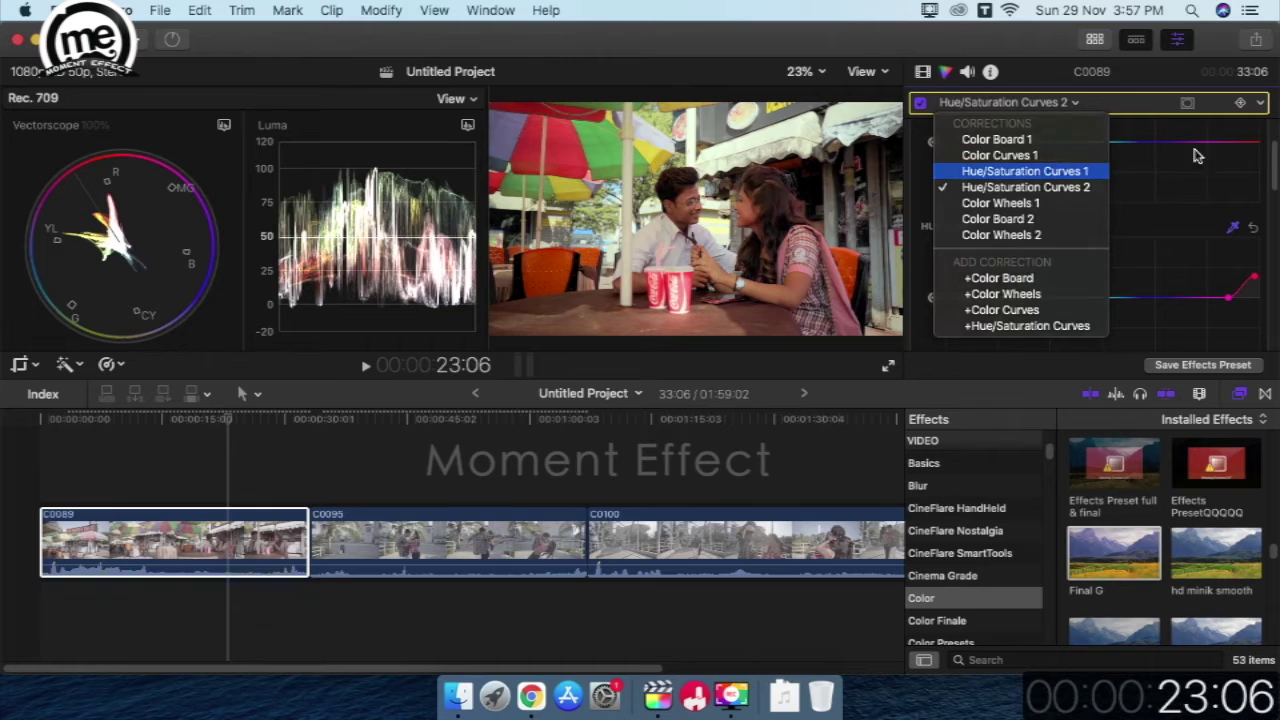
key("Return")
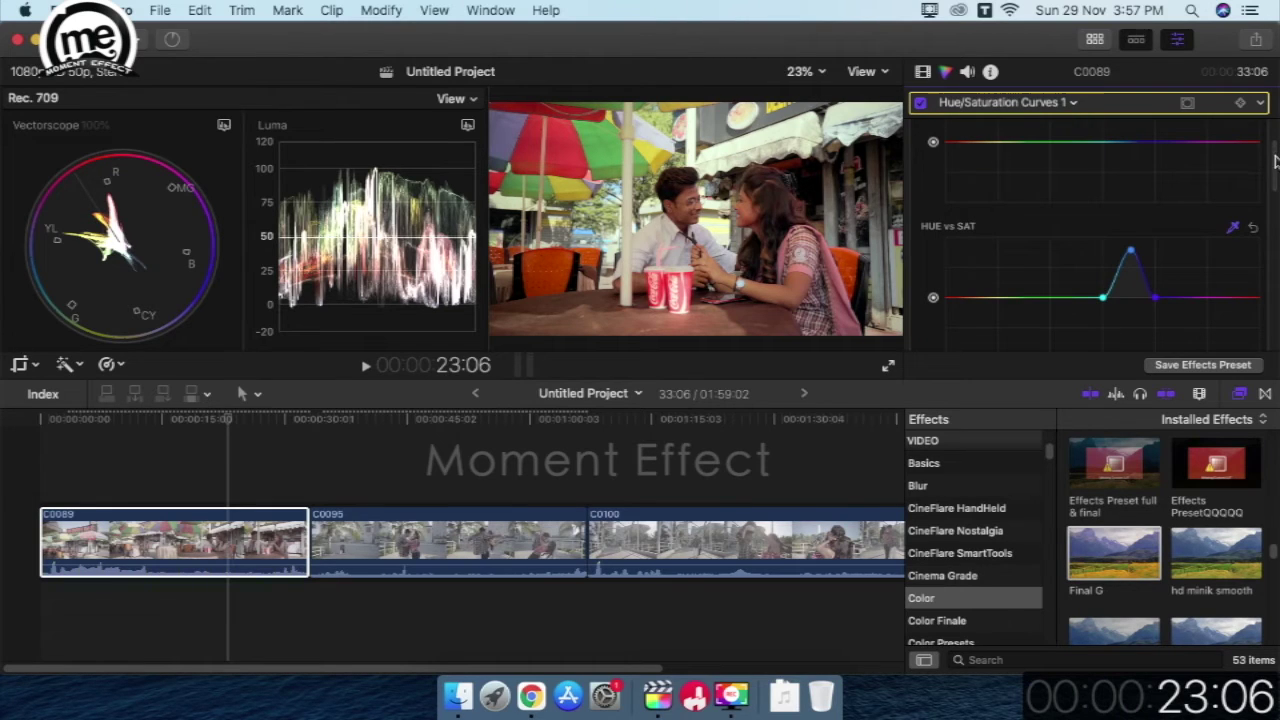
left_click_drag(1133, 256, 1130, 251)
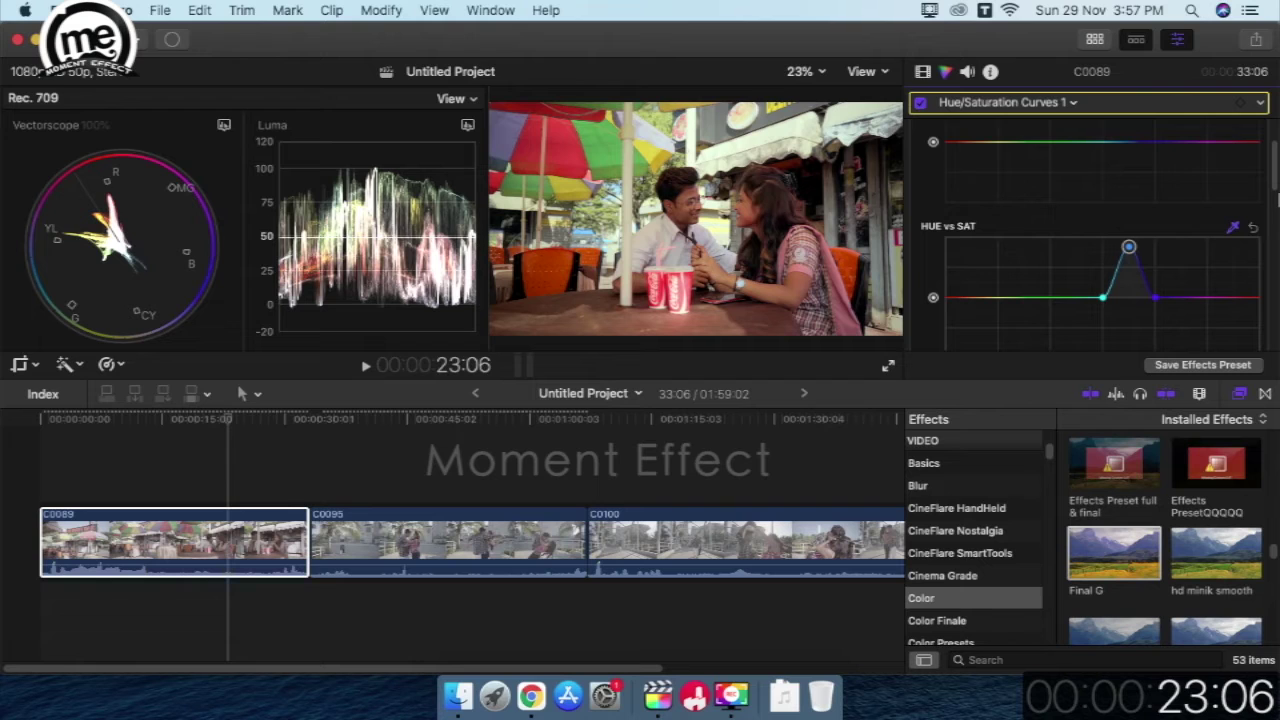
Move the playhead from the bridge shot forward to the couple dancing shot
left_click(667, 420)
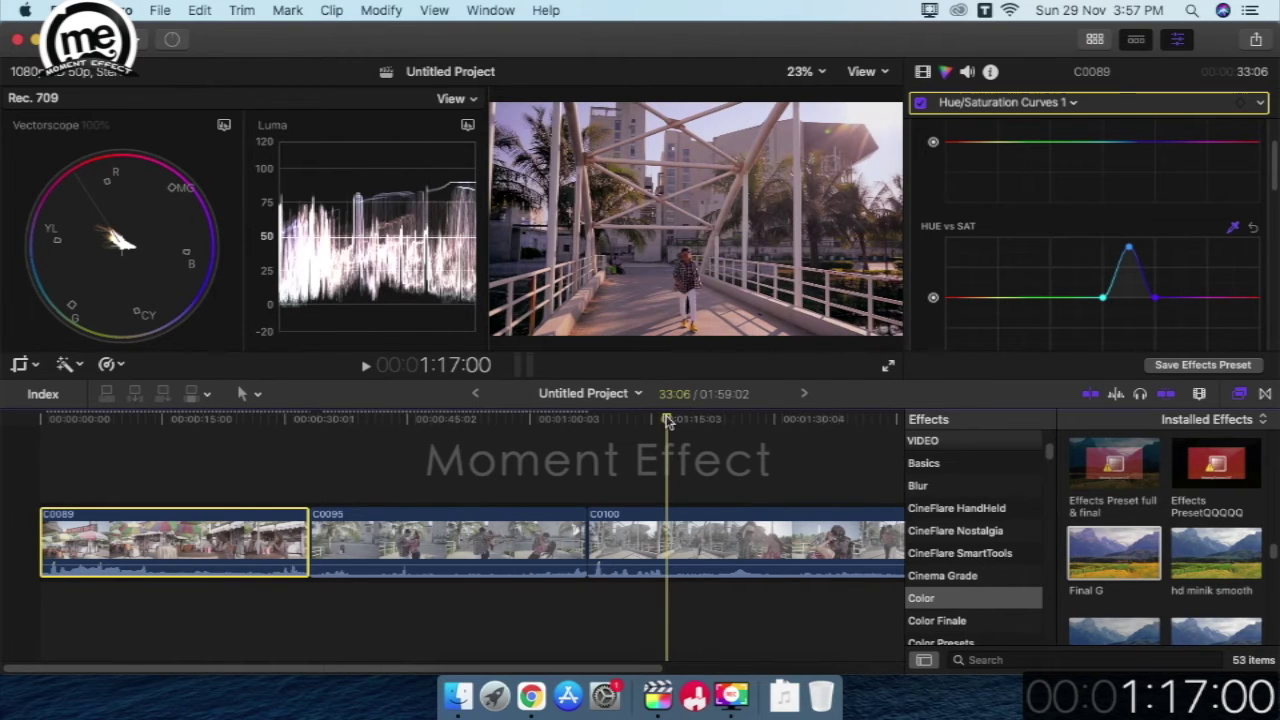
left_click_drag(667, 420, 748, 426)
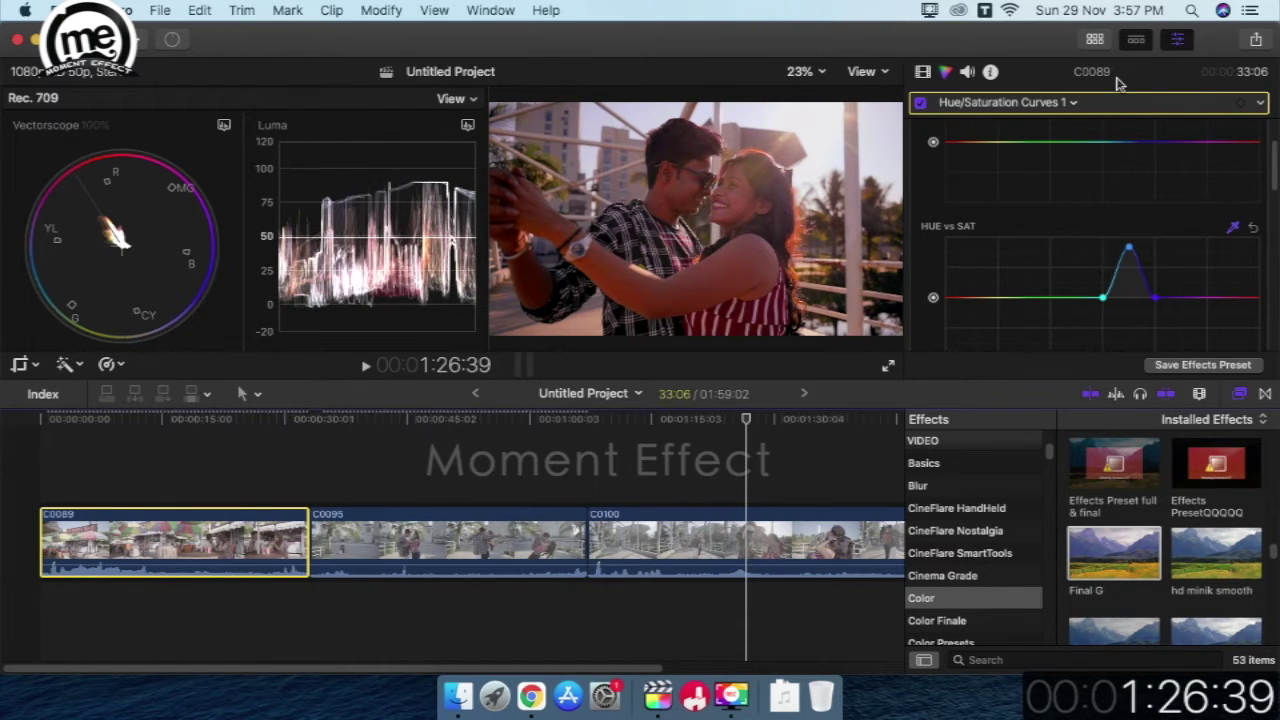
left_click(1062, 108)
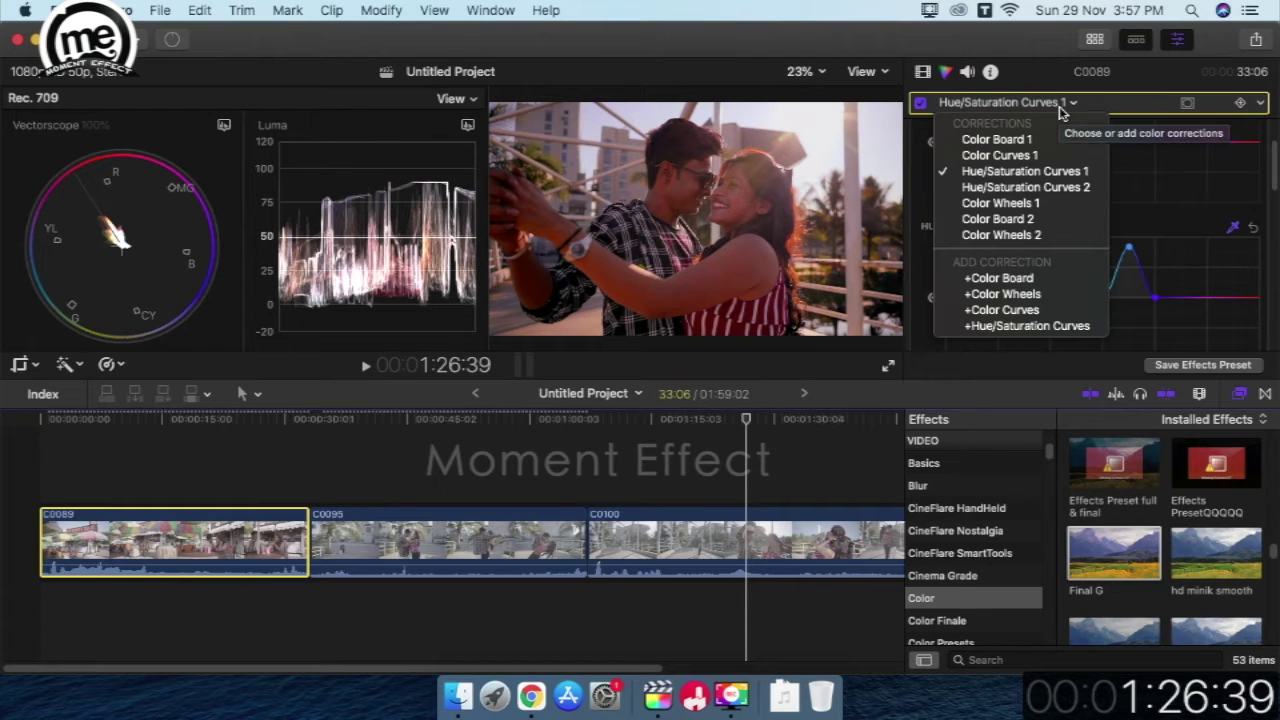
Give clip C0100 a Color Board 2 with a feathered elliptical mask around the couple
left_click(745, 527)
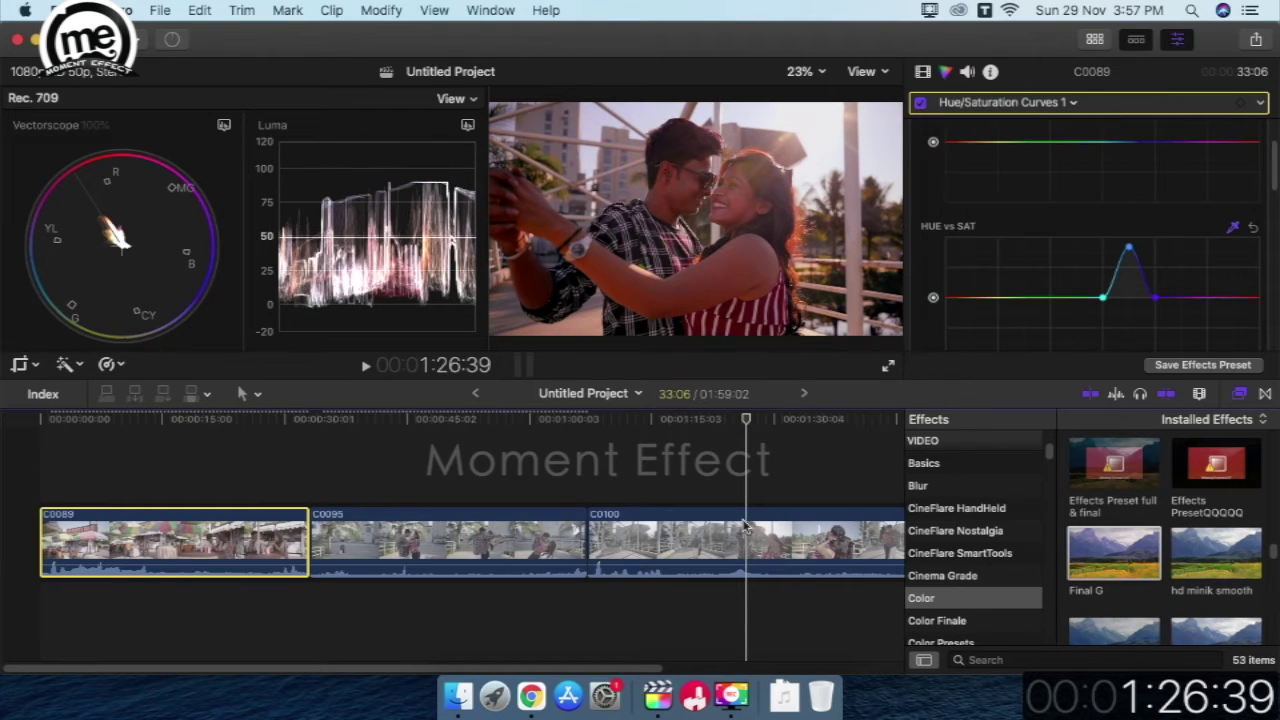
left_click(745, 527)
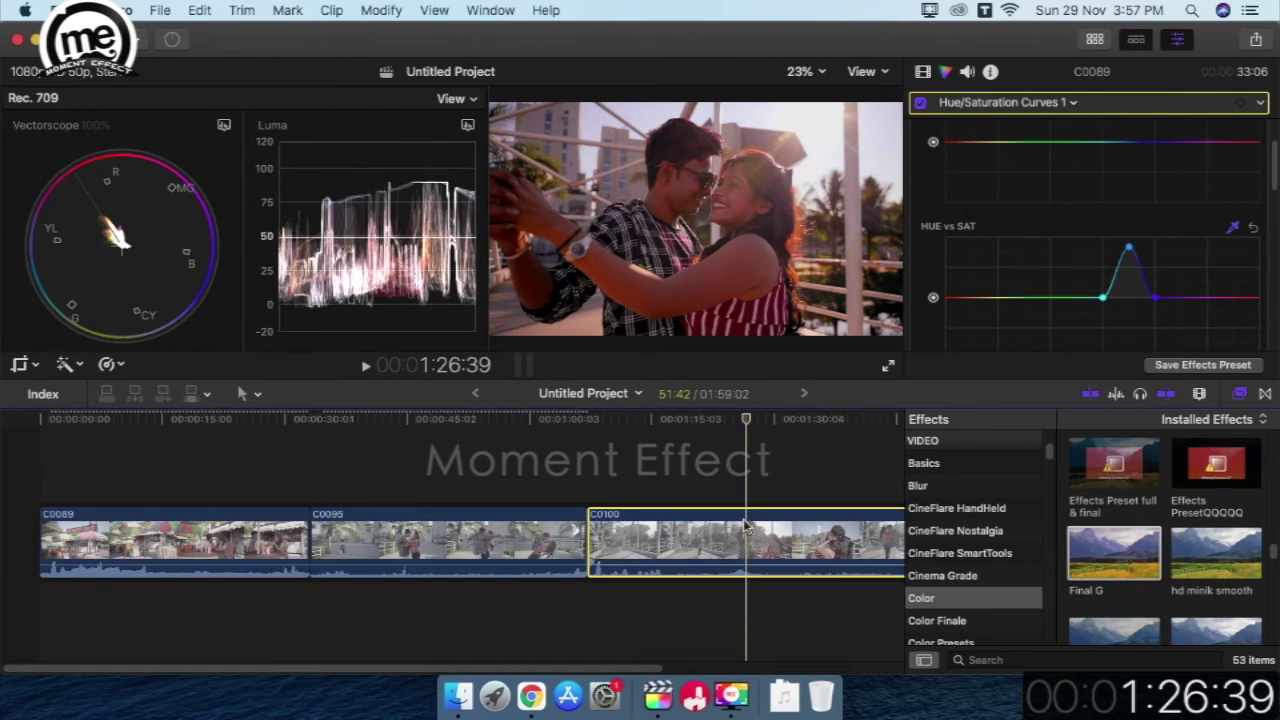
left_click(1072, 106)
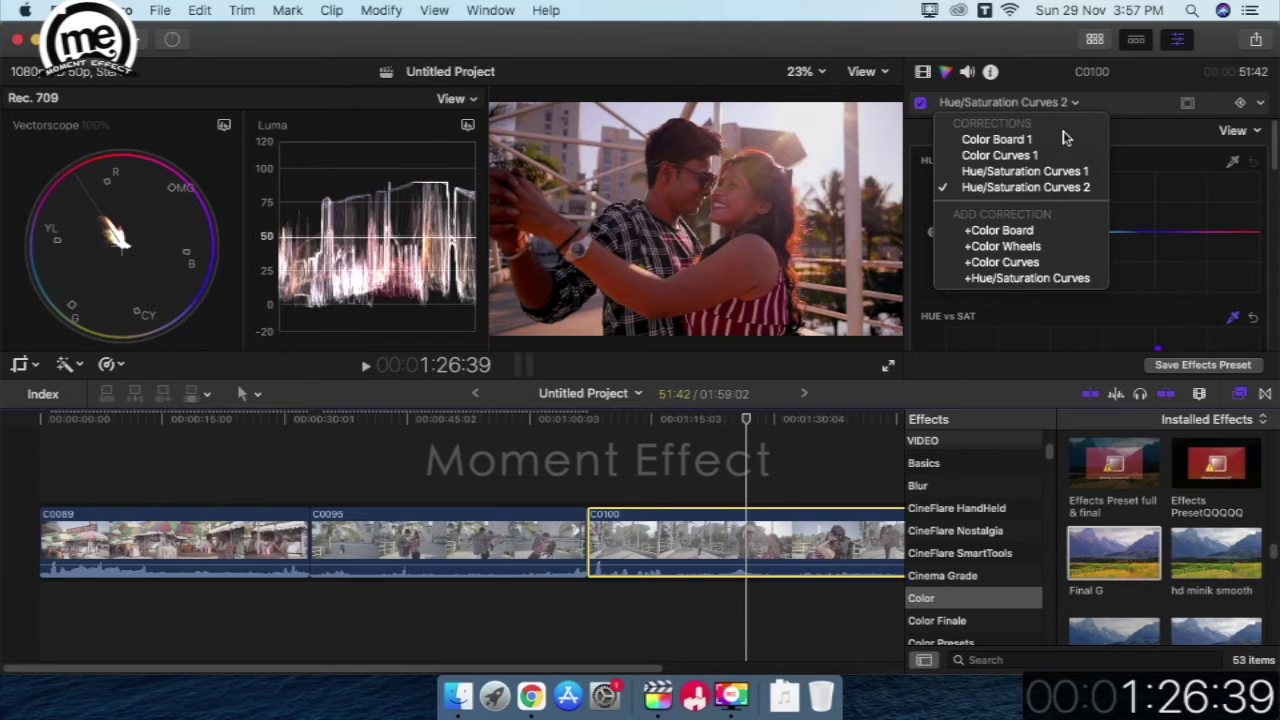
left_click(998, 230)
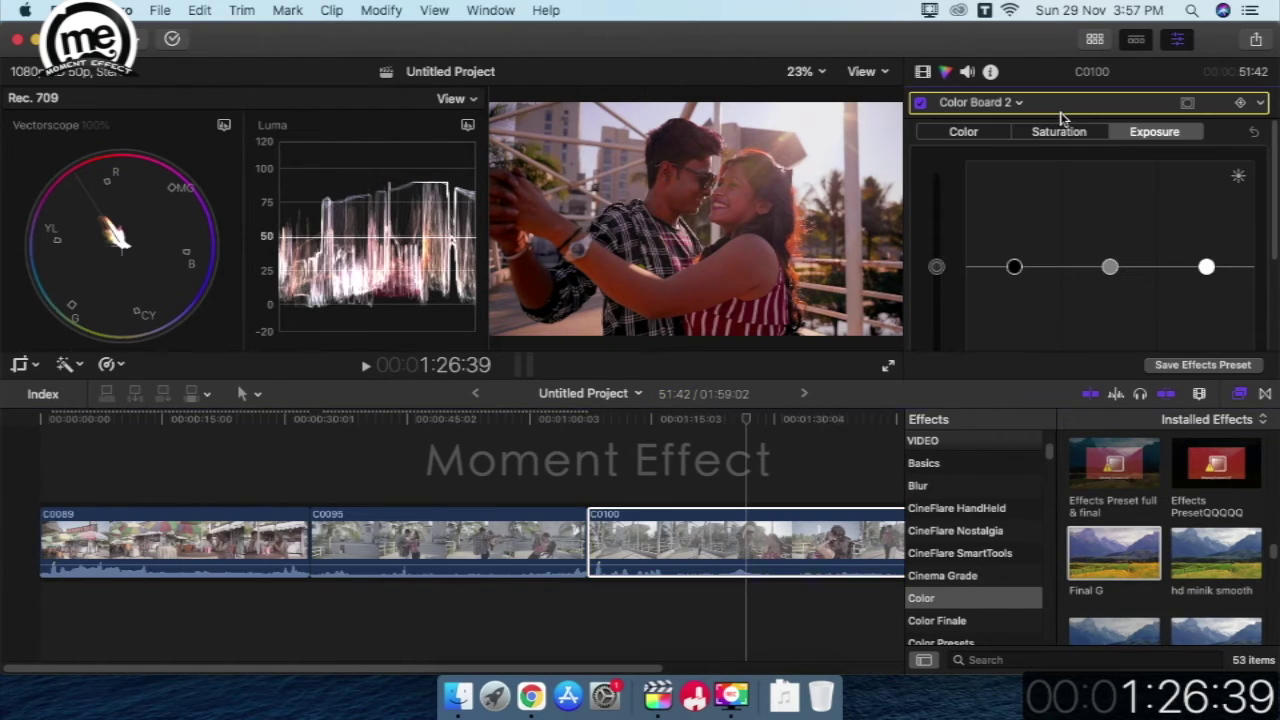
left_click(1188, 105)
left_click(1100, 114)
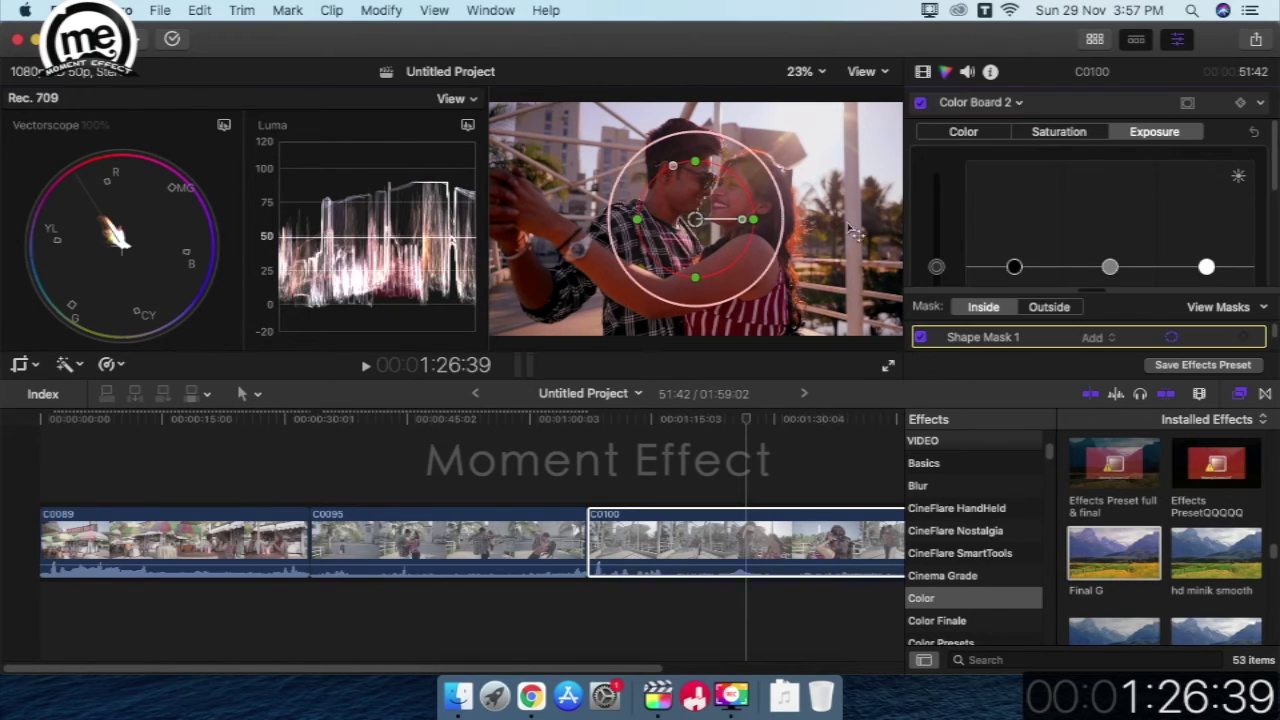
left_click_drag(788, 214, 900, 240)
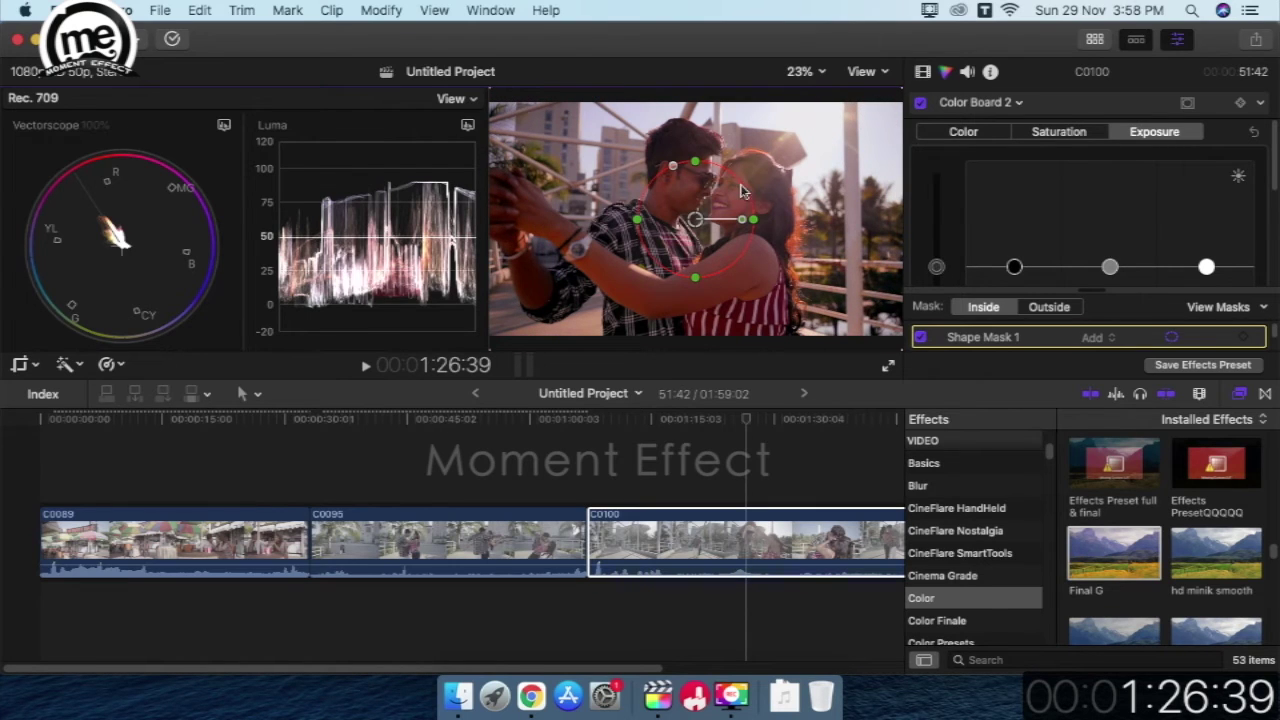
left_click_drag(748, 190, 795, 189)
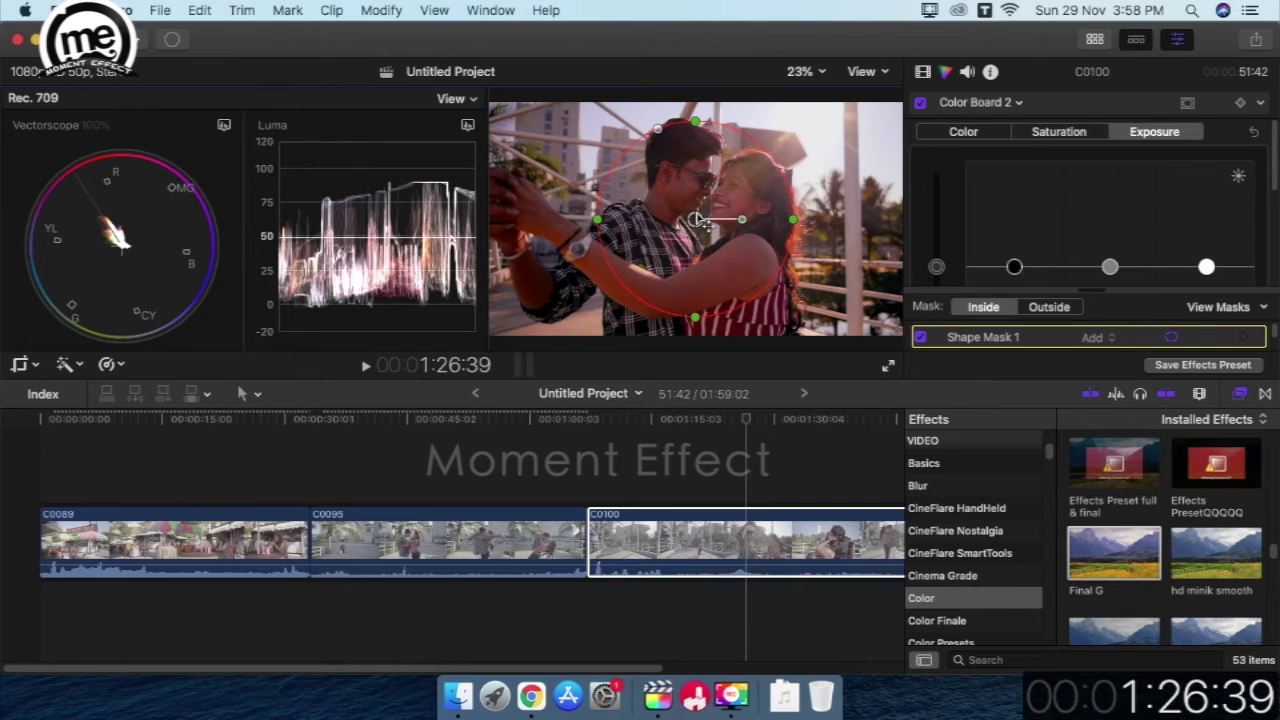
left_click_drag(695, 218, 701, 216)
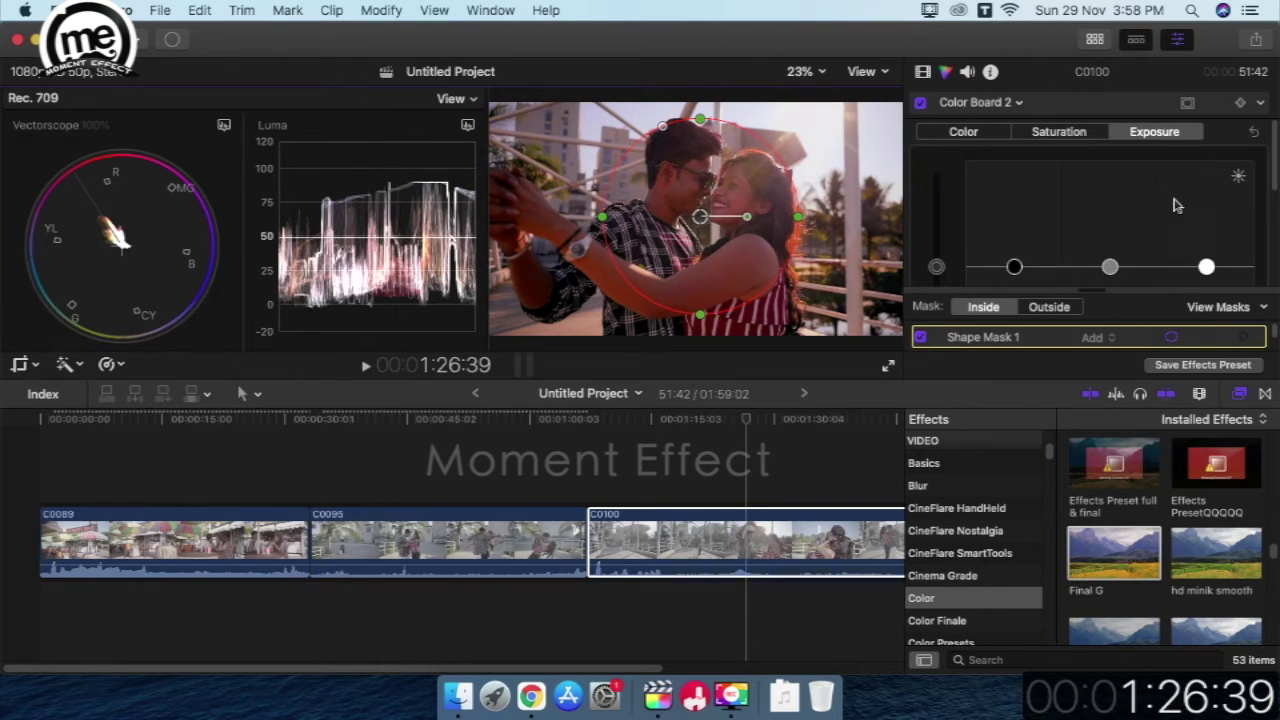
Darken highlights, midtones and shadows outside the mask, then set the mask back to Inside
scroll(1275, 192, "down", 2)
scroll(1275, 192, "down", 2)
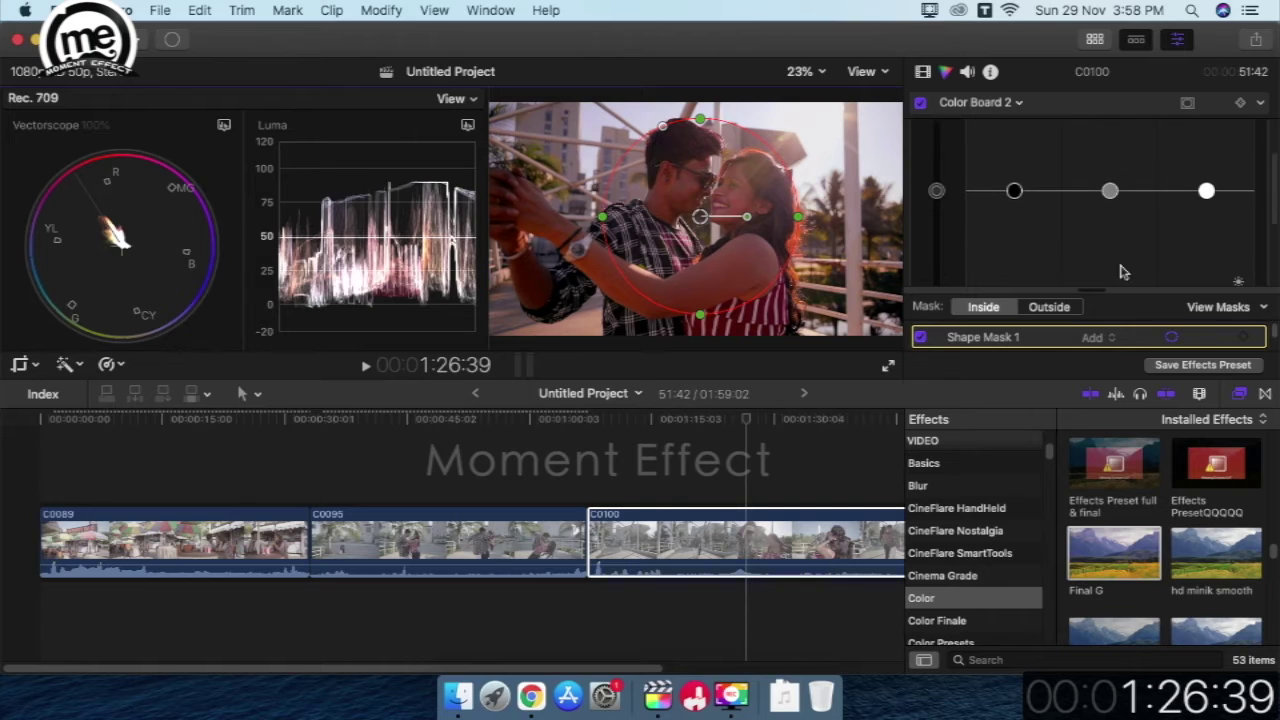
left_click(1052, 308)
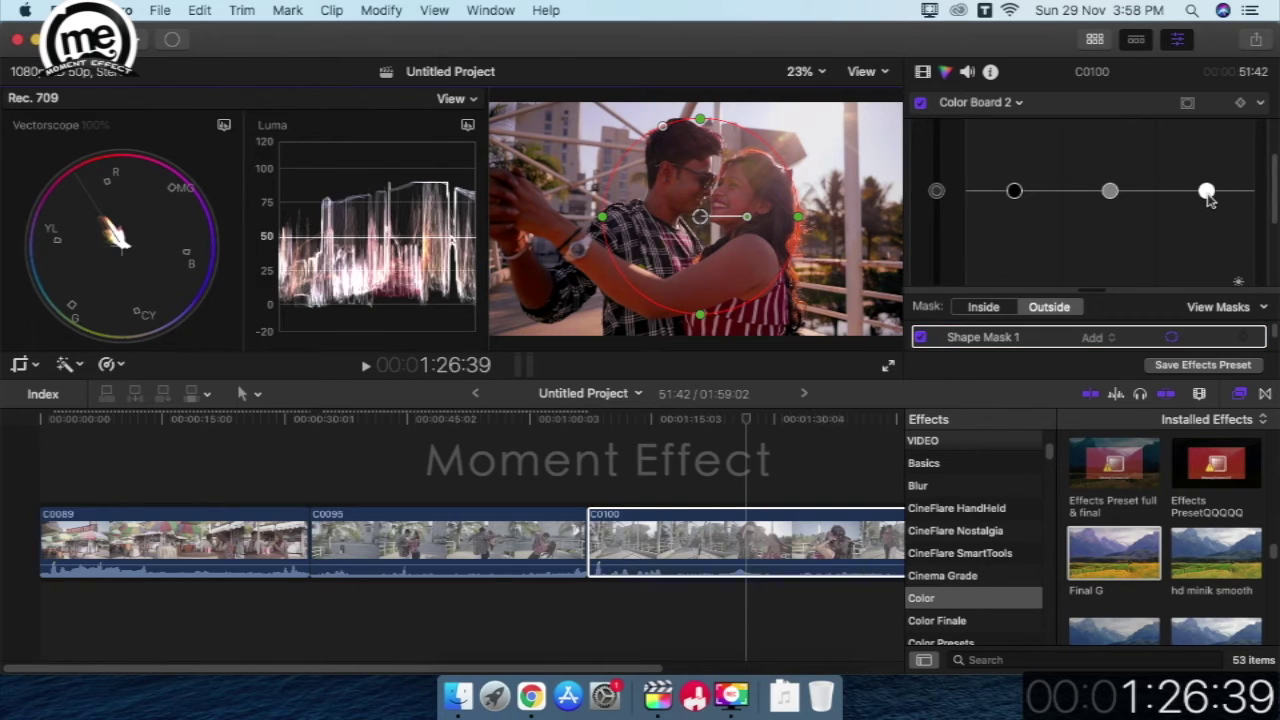
left_click_drag(1207, 193, 1215, 258)
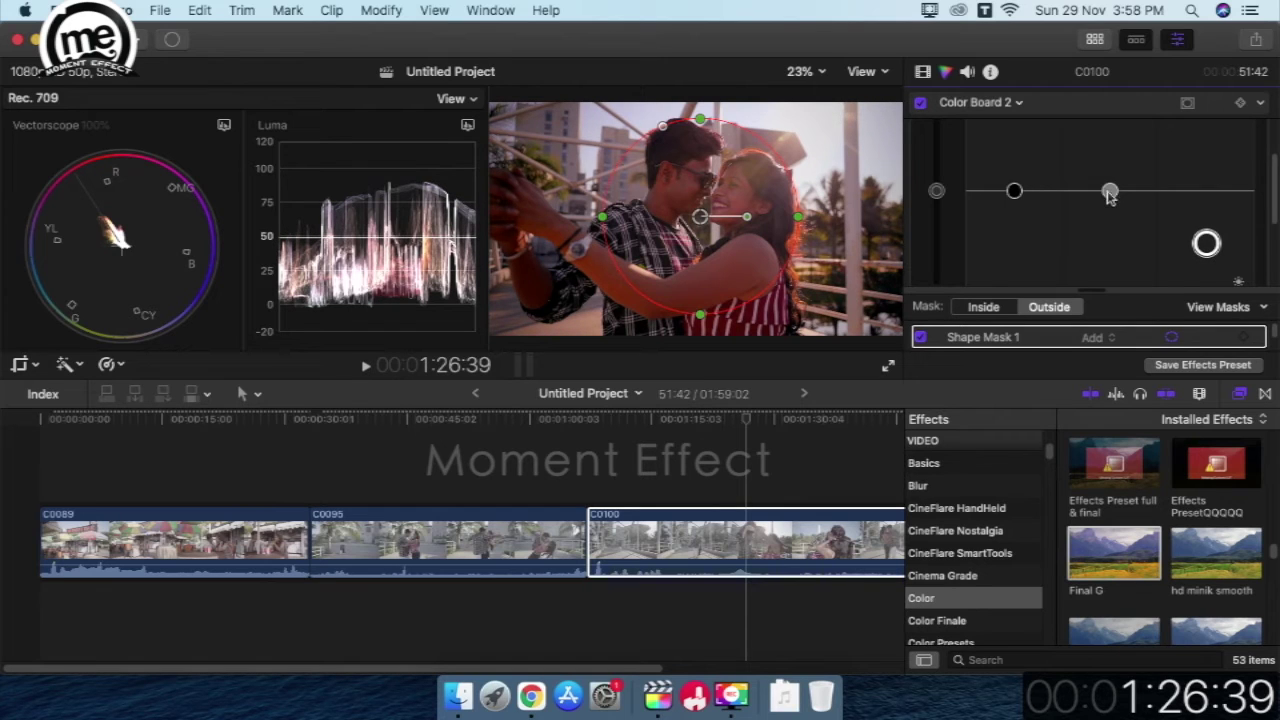
left_click_drag(1110, 197, 1110, 234)
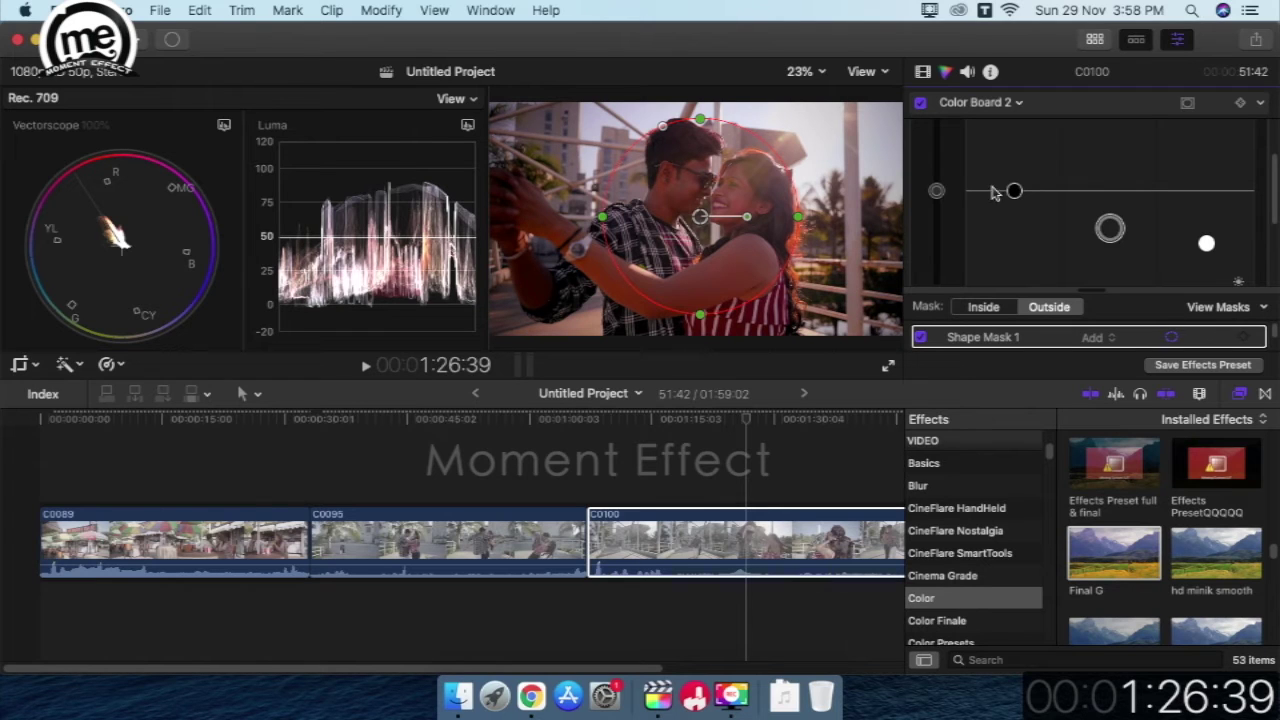
left_click_drag(1014, 191, 1013, 201)
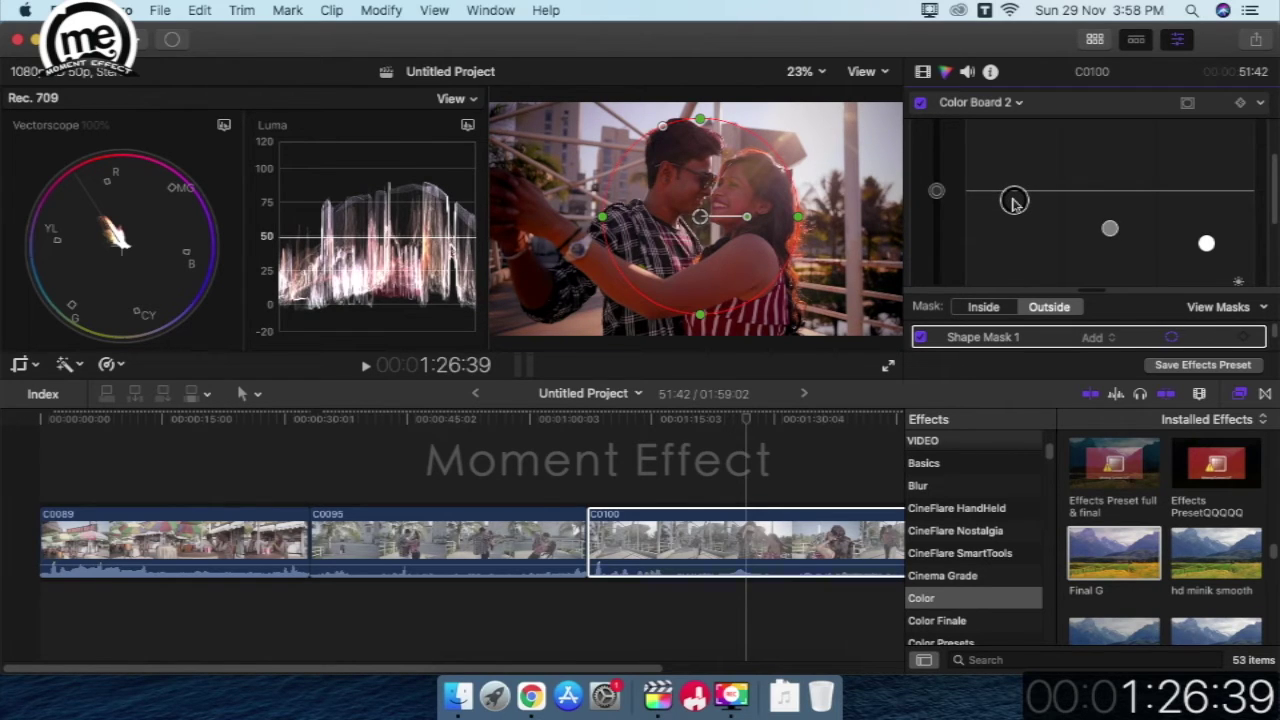
left_click_drag(1113, 233, 1113, 228)
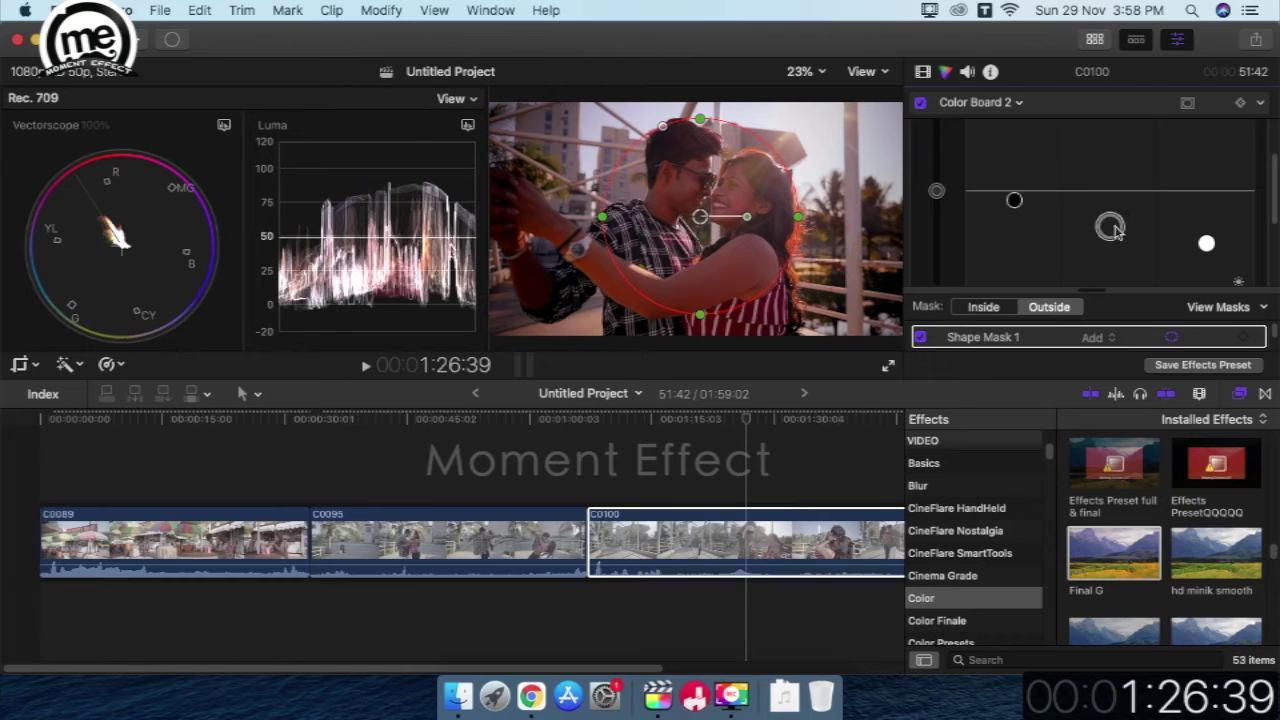
left_click(1208, 246)
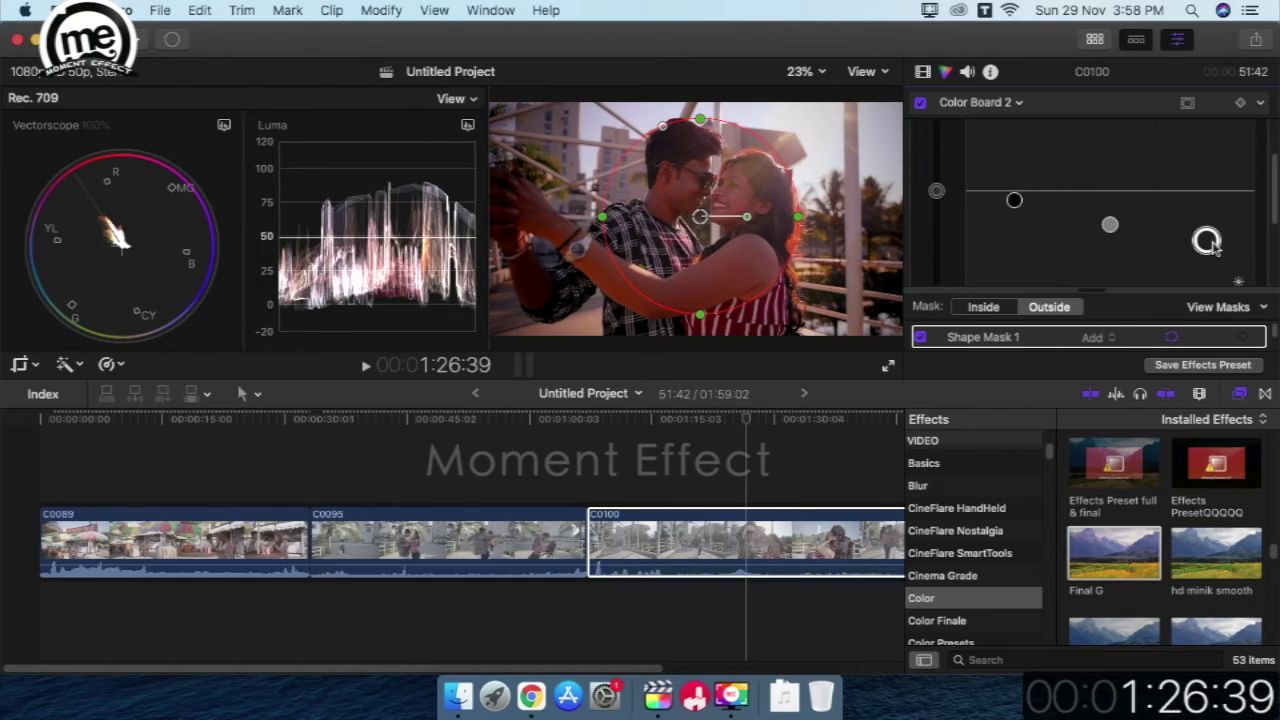
left_click(1110, 226)
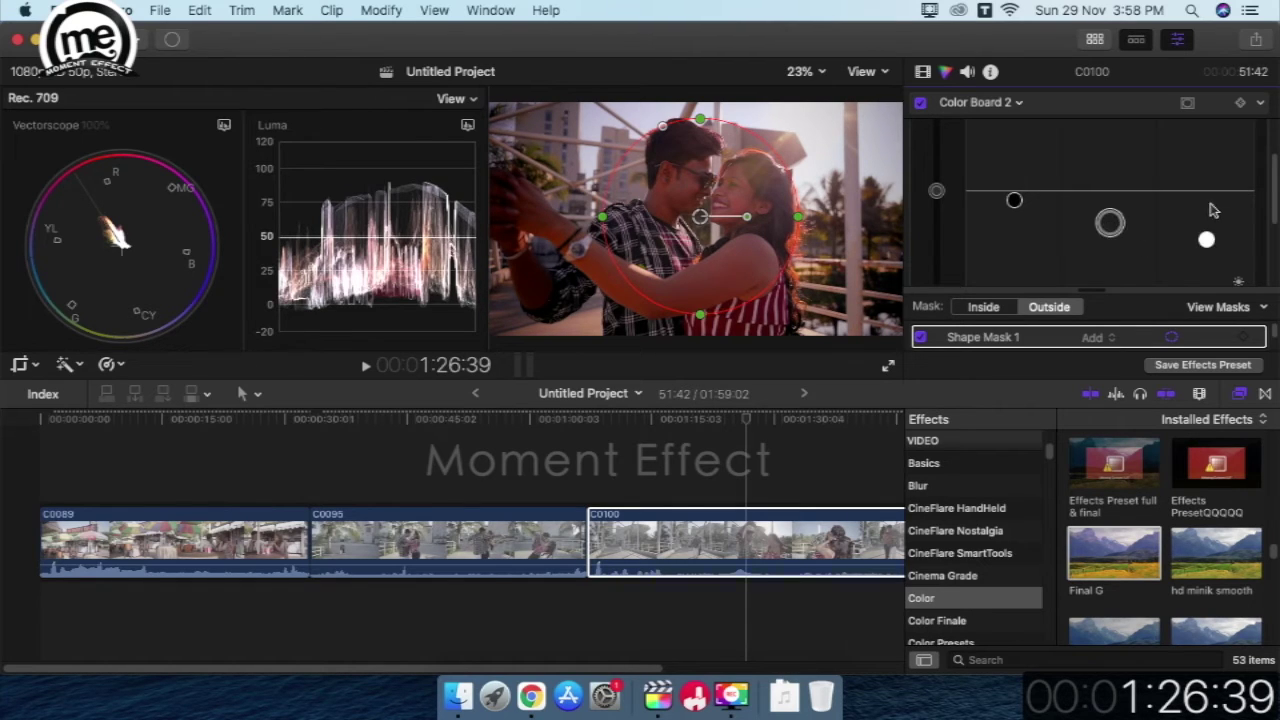
left_click(983, 307)
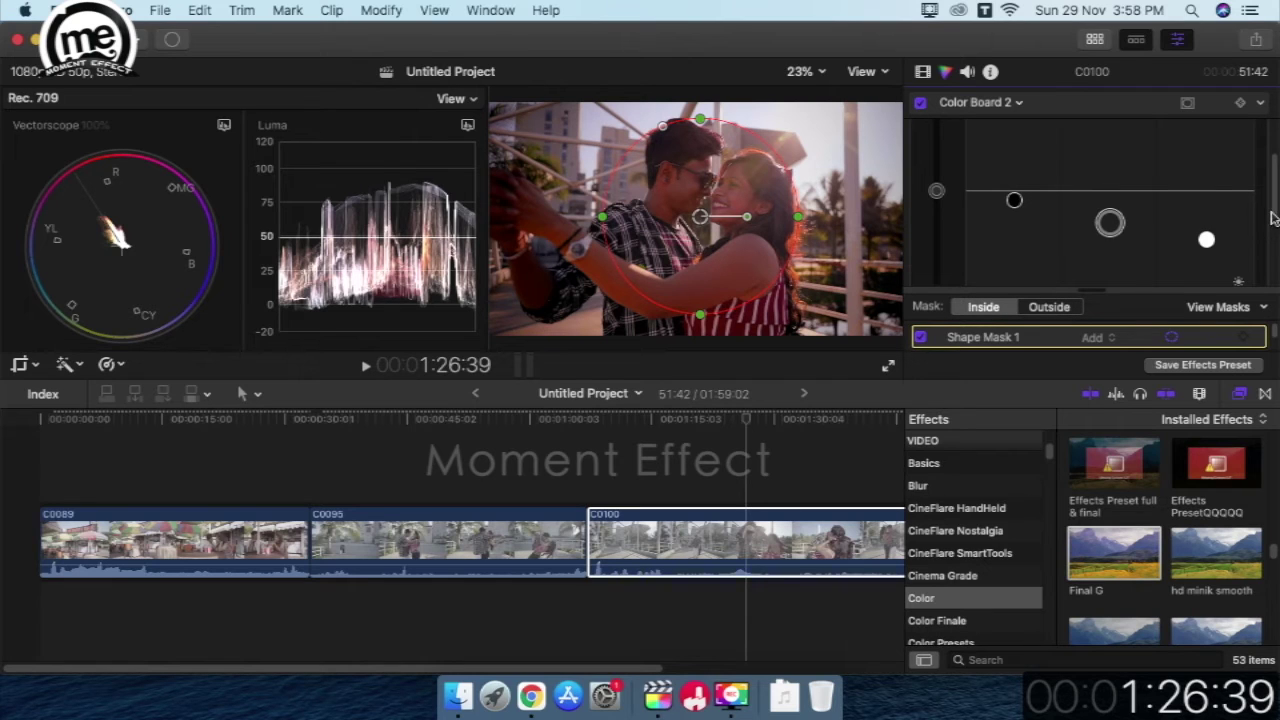
Inside the mask on C0100, raise the highlights and lower the midtones slightly
key("ctrl+super+s")
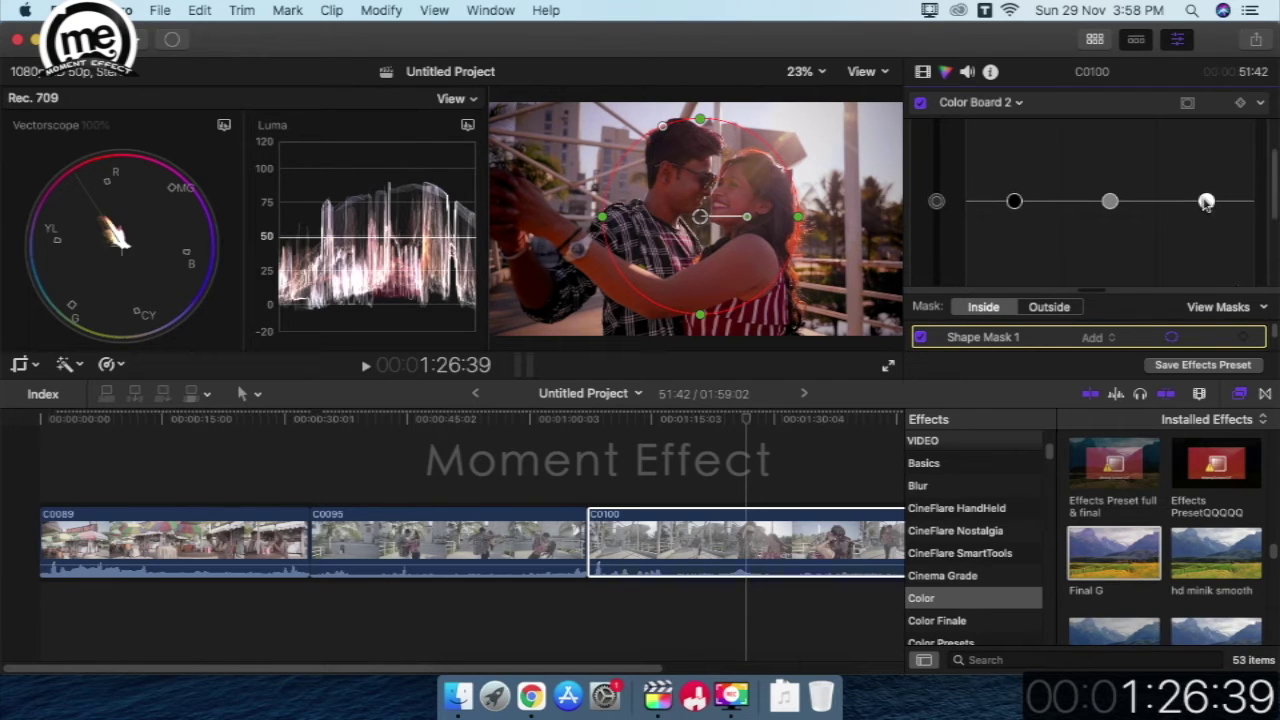
left_click_drag(1207, 202, 1206, 196)
left_click_drag(1206, 190, 1206, 181)
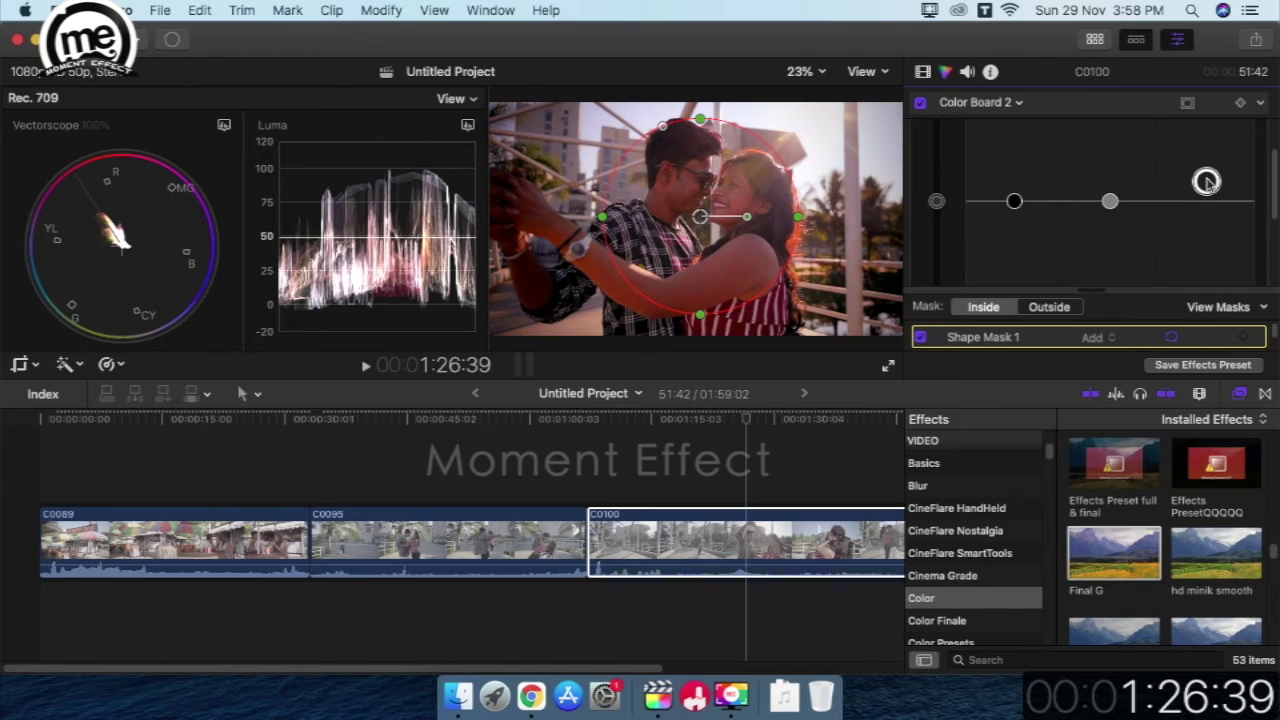
left_click_drag(1112, 203, 1116, 203)
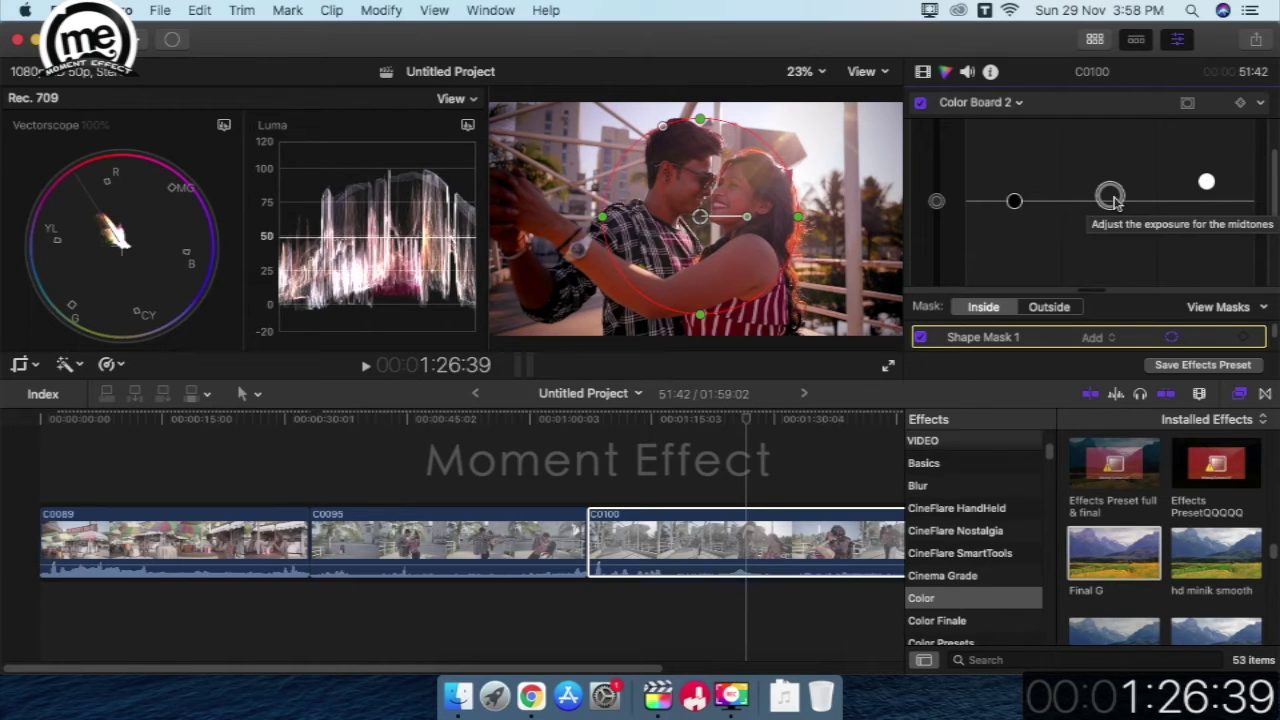
left_click_drag(1115, 203, 1114, 216)
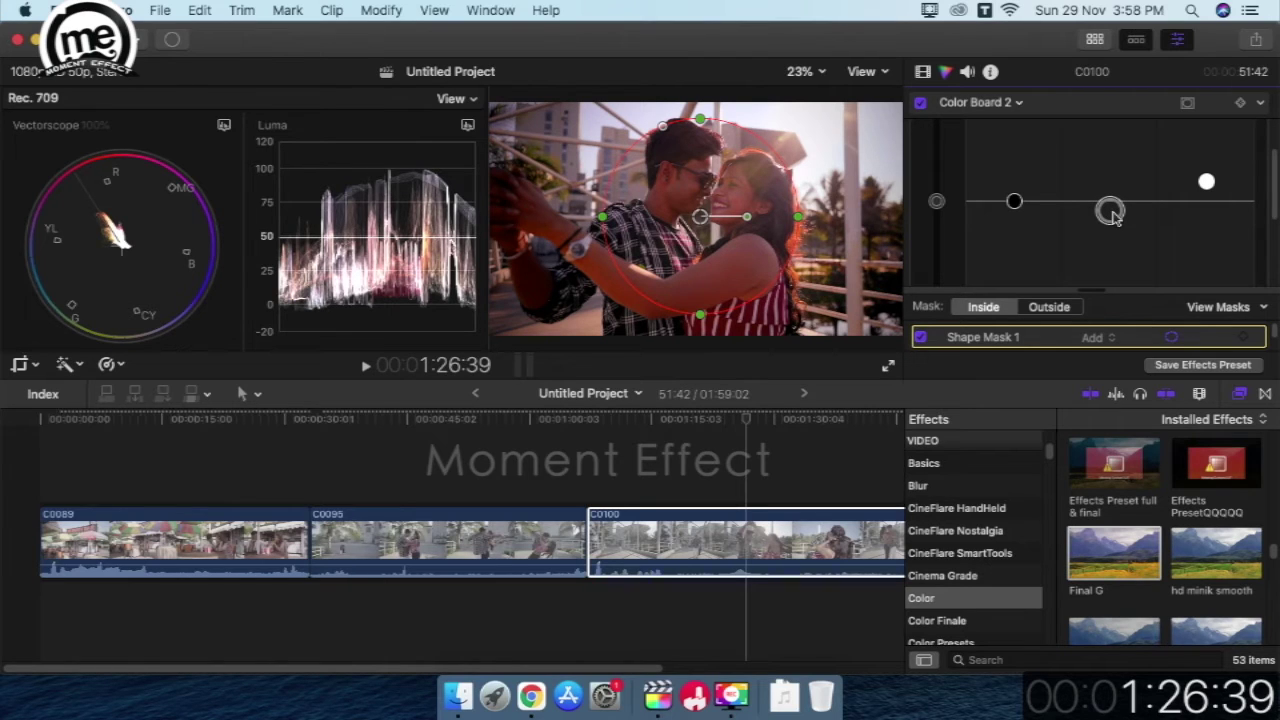
left_click_drag(1115, 218, 1114, 225)
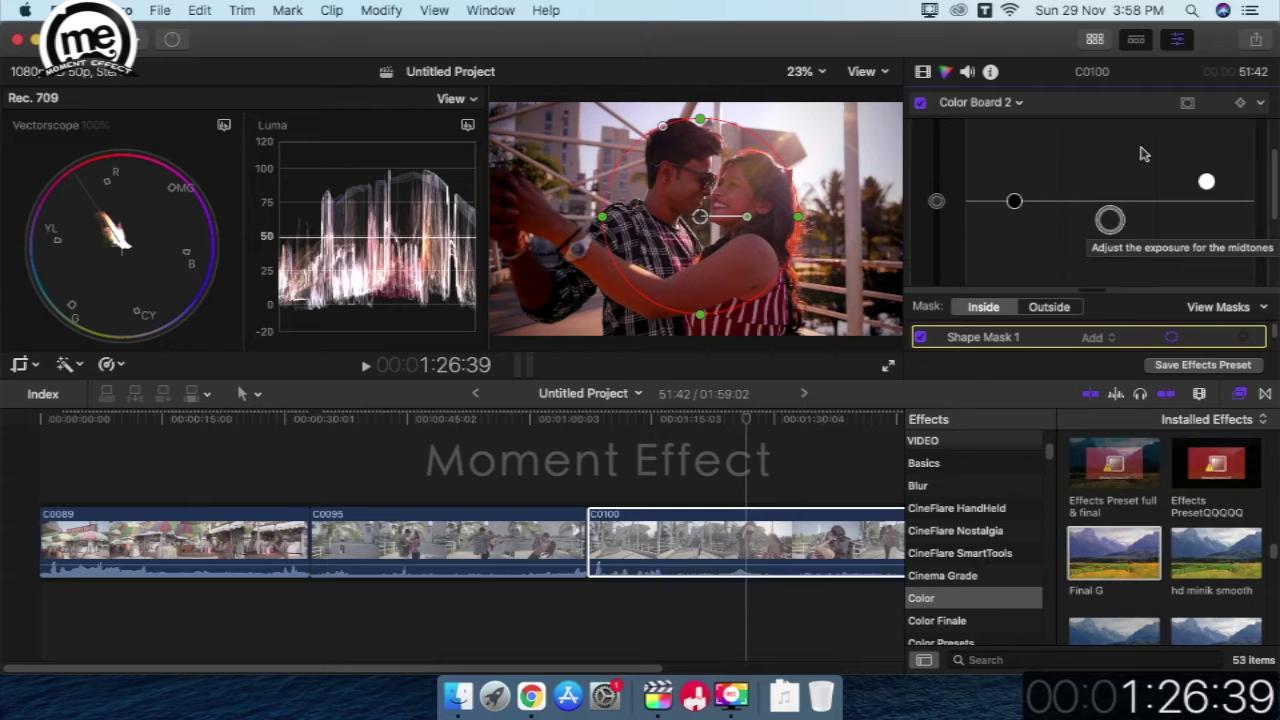
left_click(1018, 104)
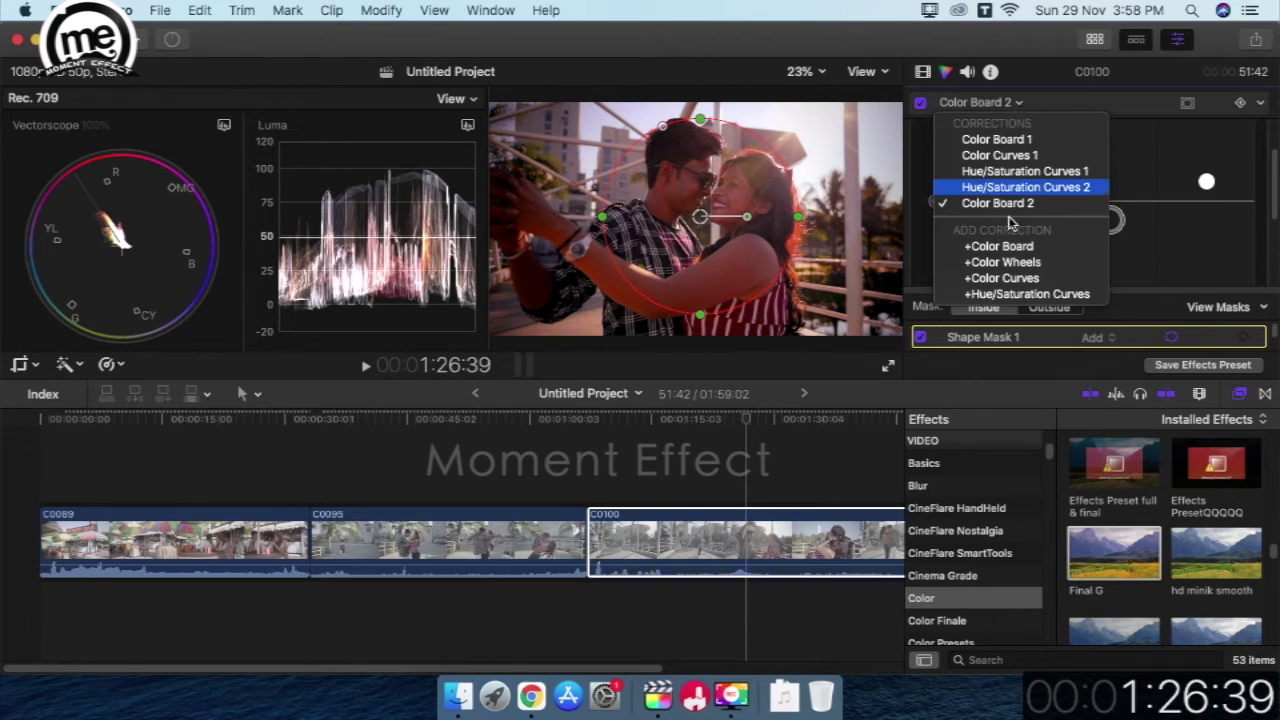
Add Color Wheels 1 to C0100 and trim the frame in from both corners
left_click(1006, 264)
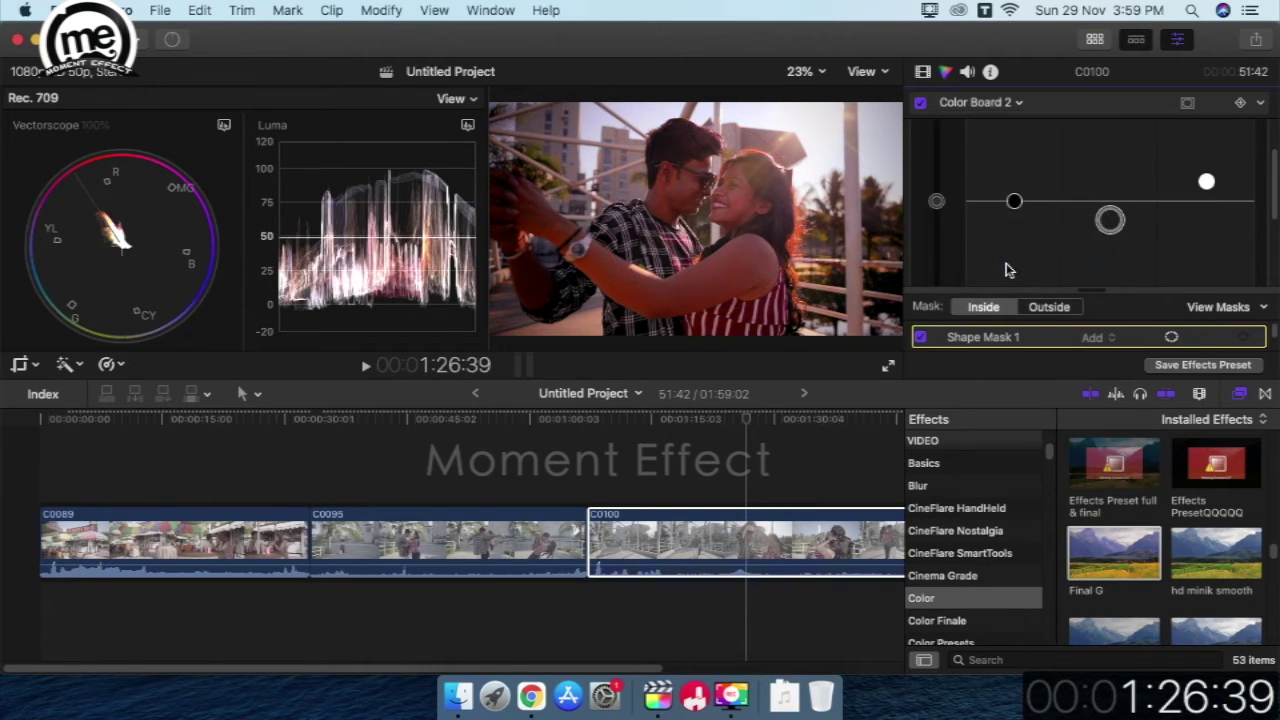
left_click(21, 366)
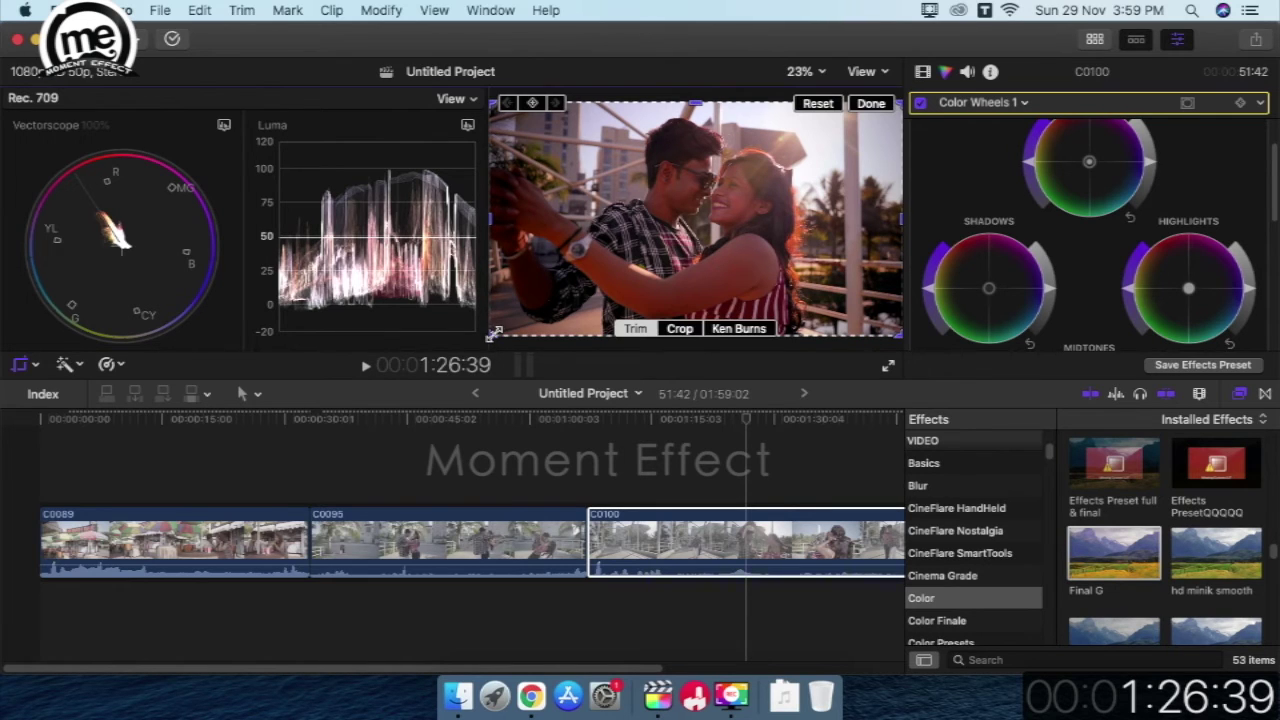
mouse_move(496, 333)
left_mouse_down()
mouse_move(684, 288)
mouse_move(727, 256)
mouse_move(690, 292)
left_mouse_up()
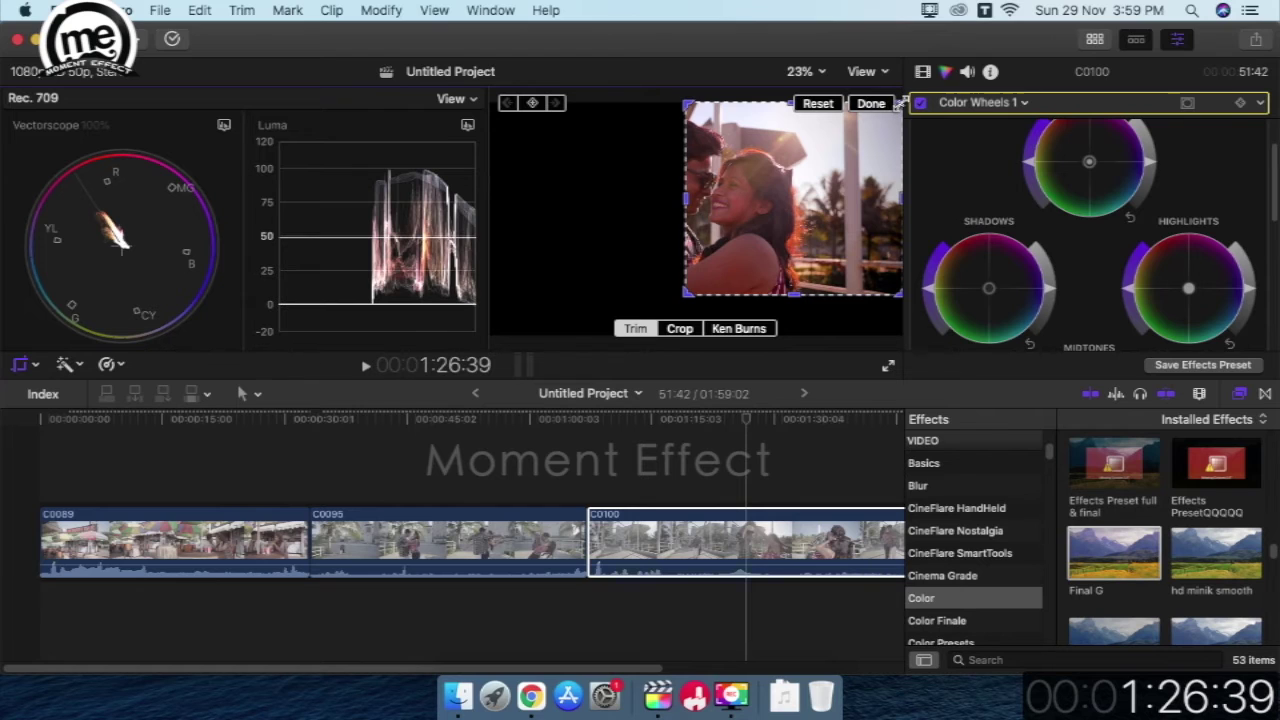
left_click_drag(898, 103, 723, 271)
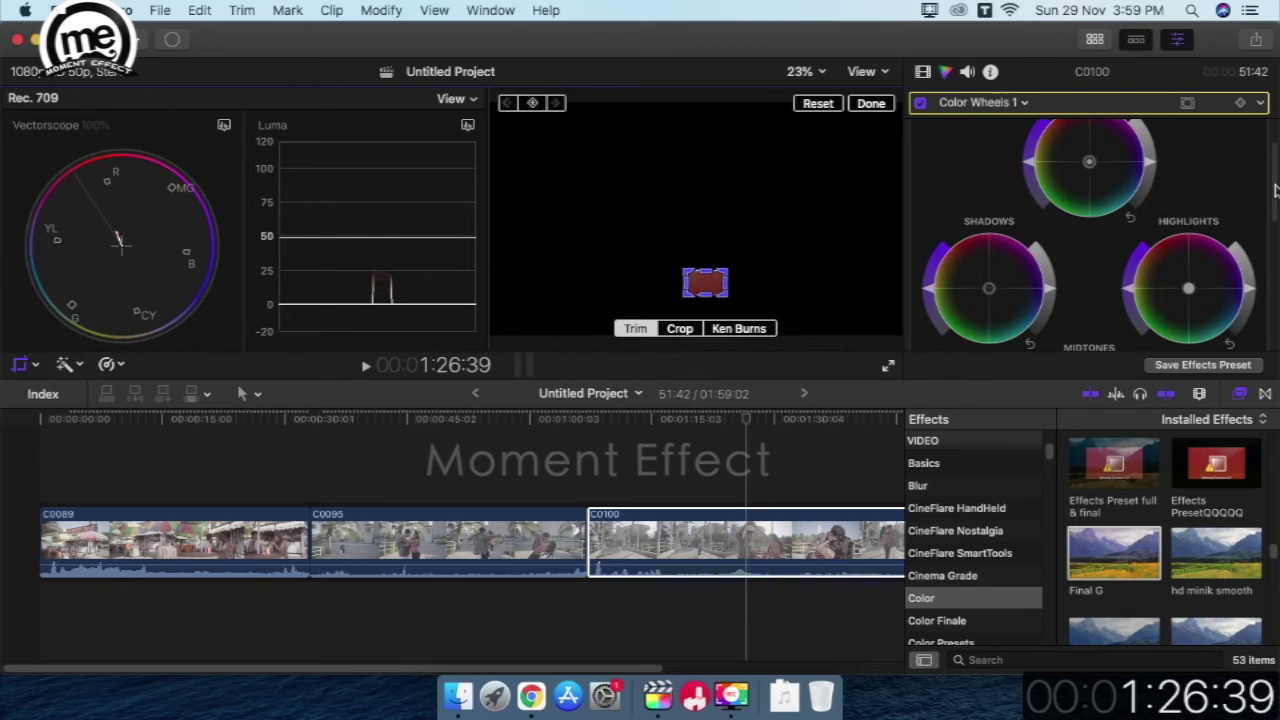
Set temperature 6320 and tint -6, then reset the trim to the full frame
left_click_drag(1275, 190, 1266, 283)
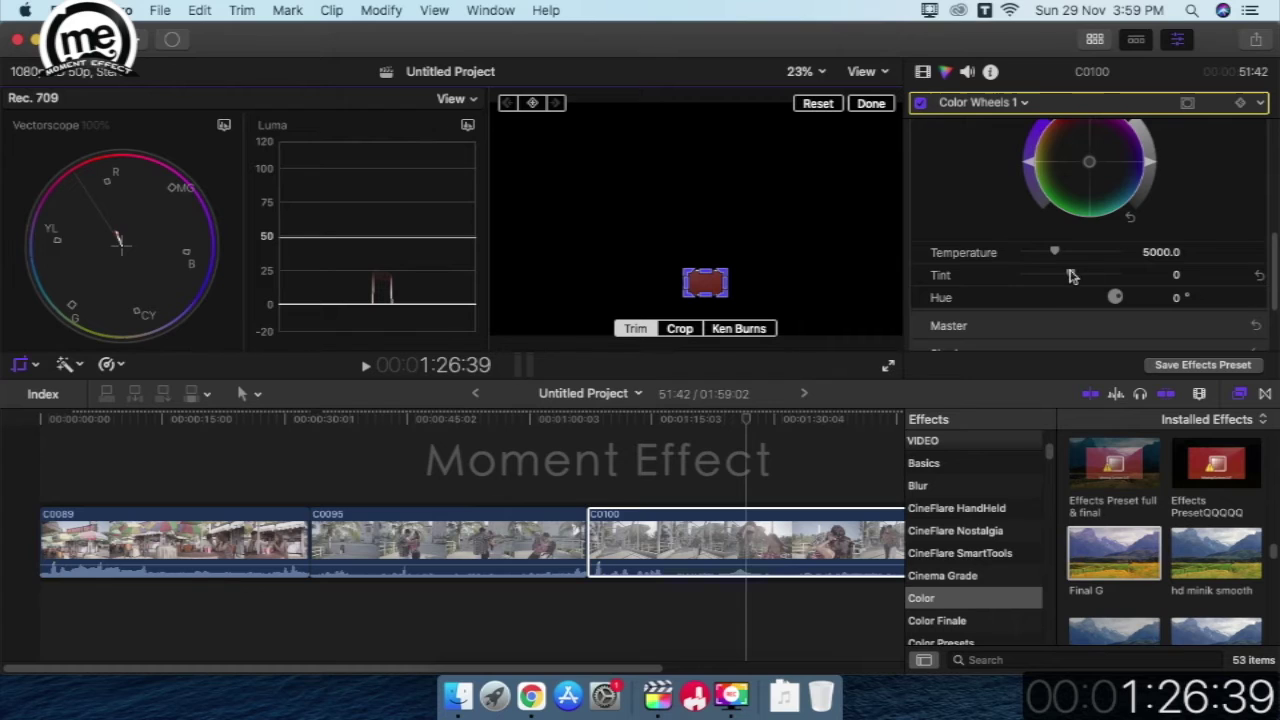
left_click_drag(1069, 277, 1068, 278)
left_click_drag(1058, 256, 1073, 255)
left_click(817, 104)
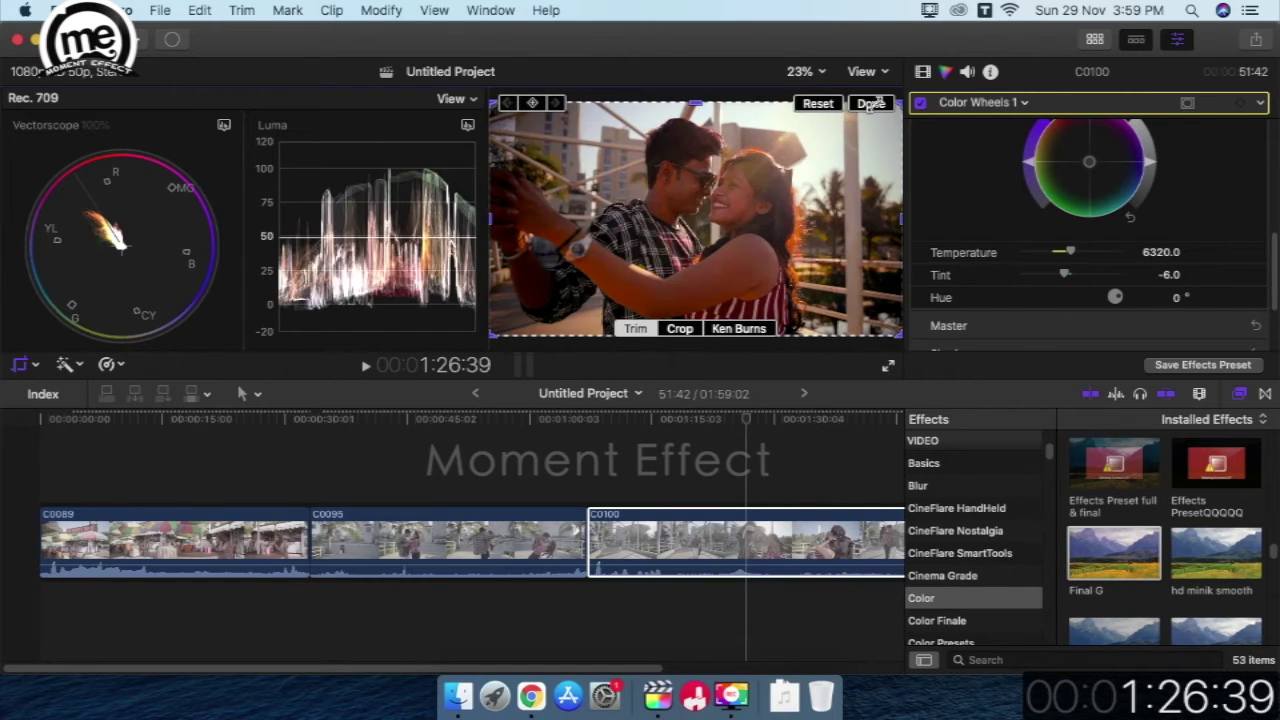
left_click(870, 104)
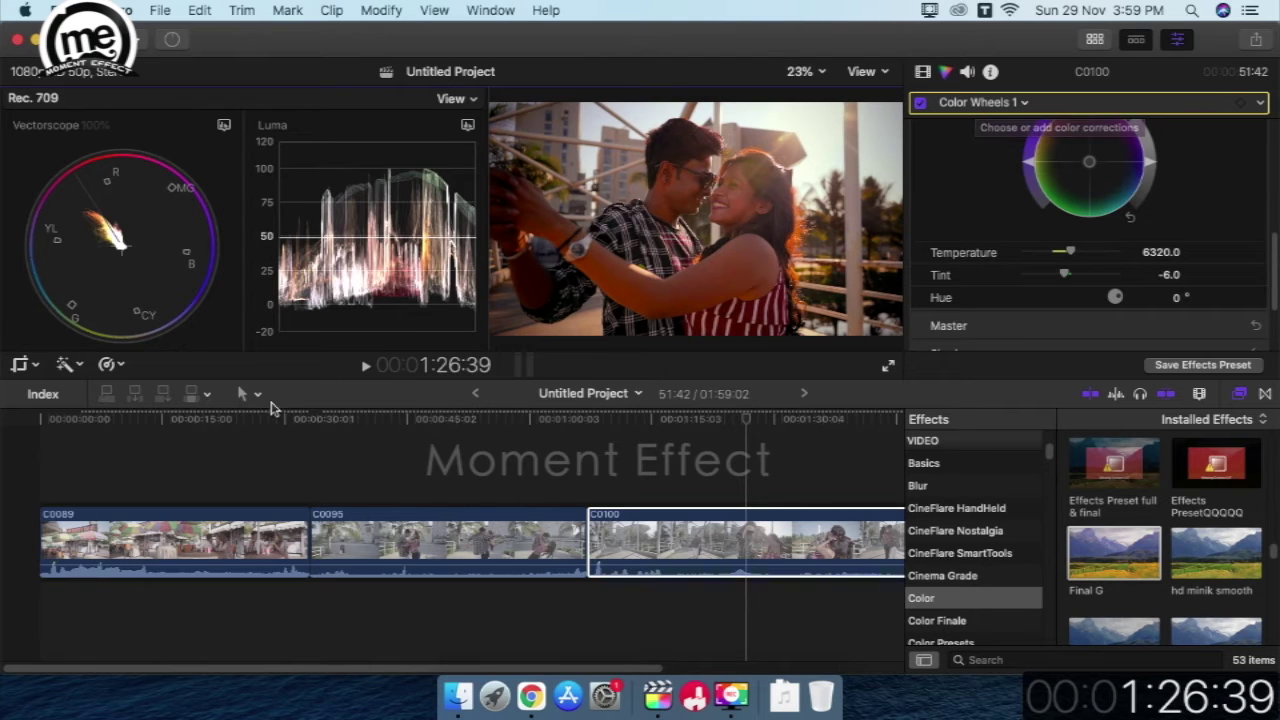
Split clip C0089 at 15:44 and delete its opening piece
key("s")
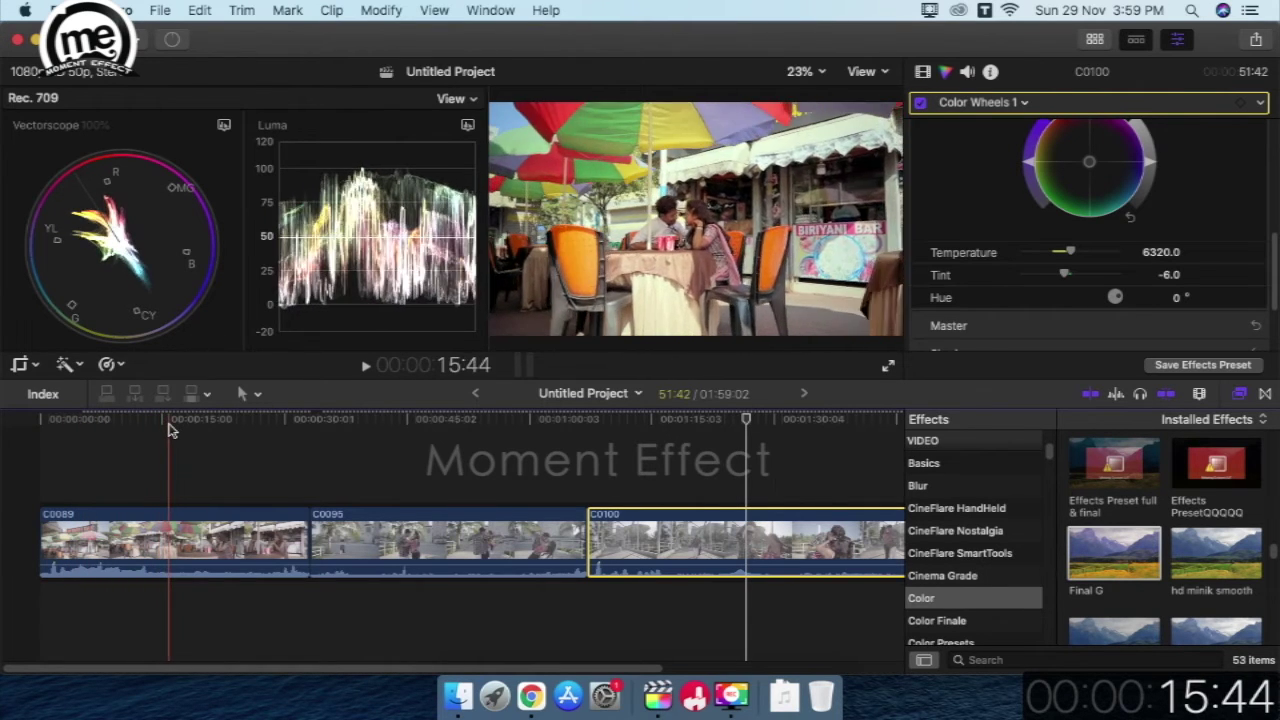
left_click(168, 421)
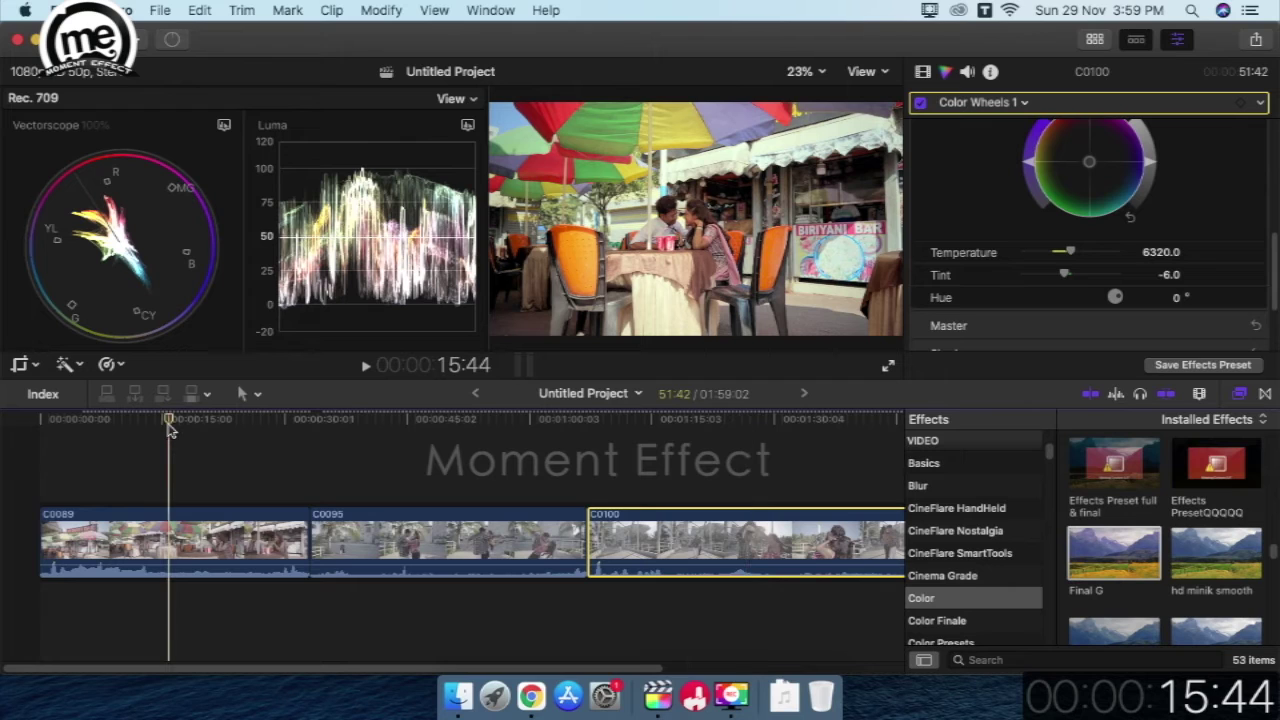
key("r")
left_click(175, 527)
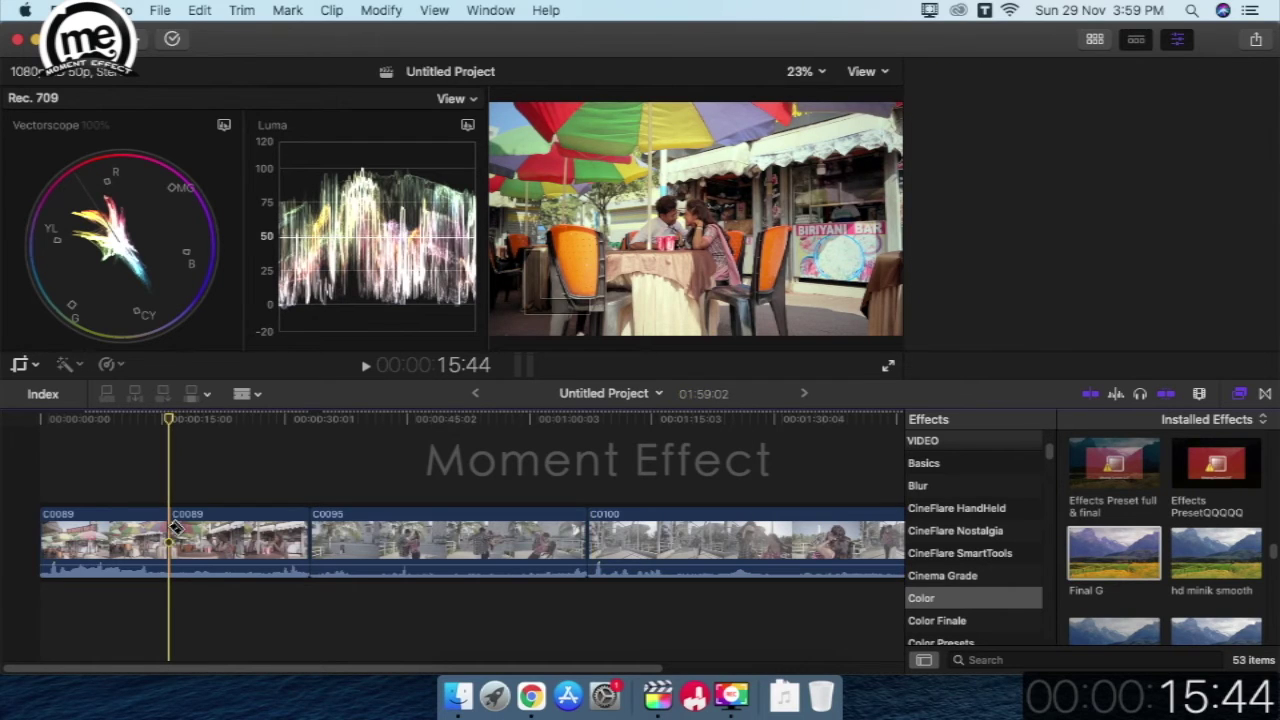
key("a")
left_click(139, 537)
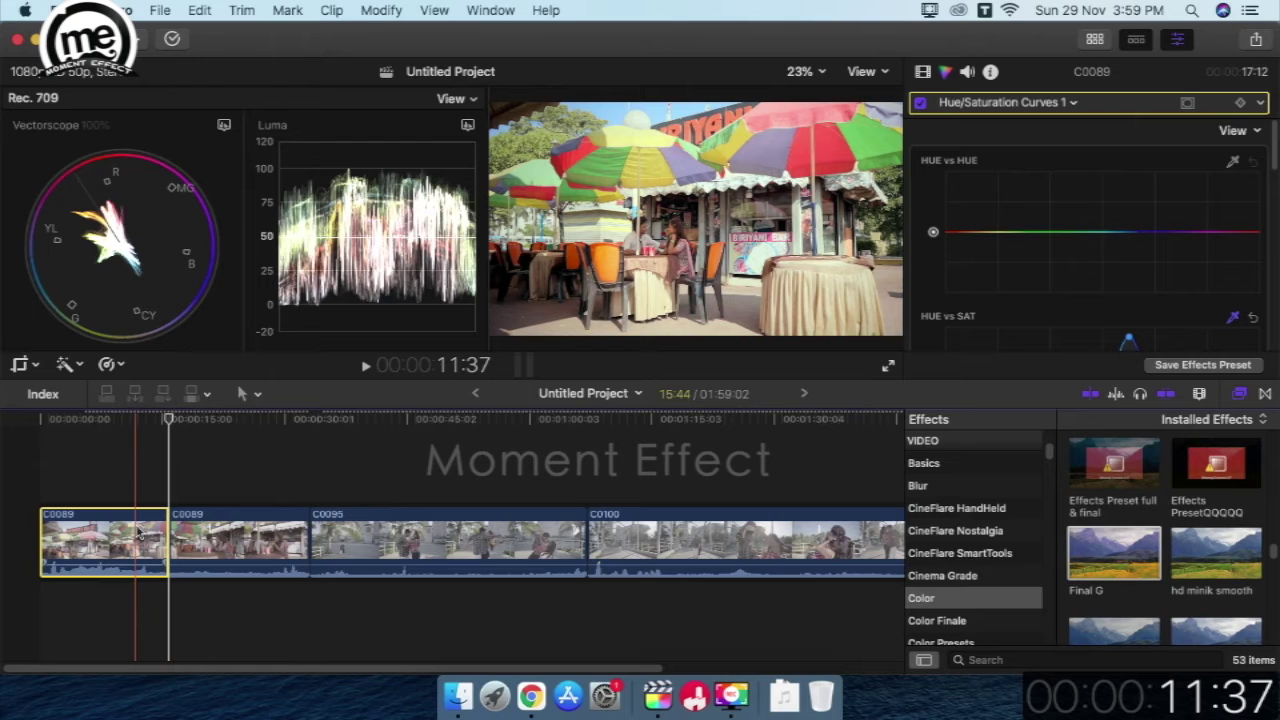
key("Delete")
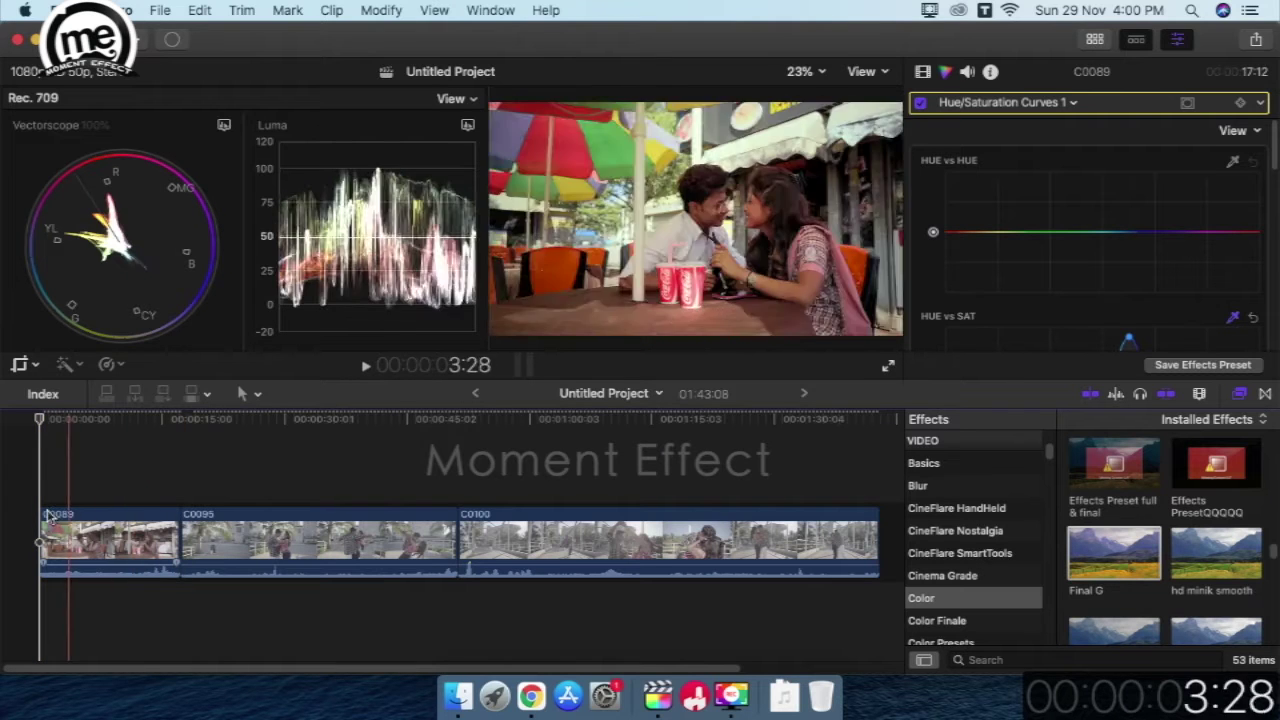
Play back the shortened timeline, then blade C0089 again and undo that cut
key("space")
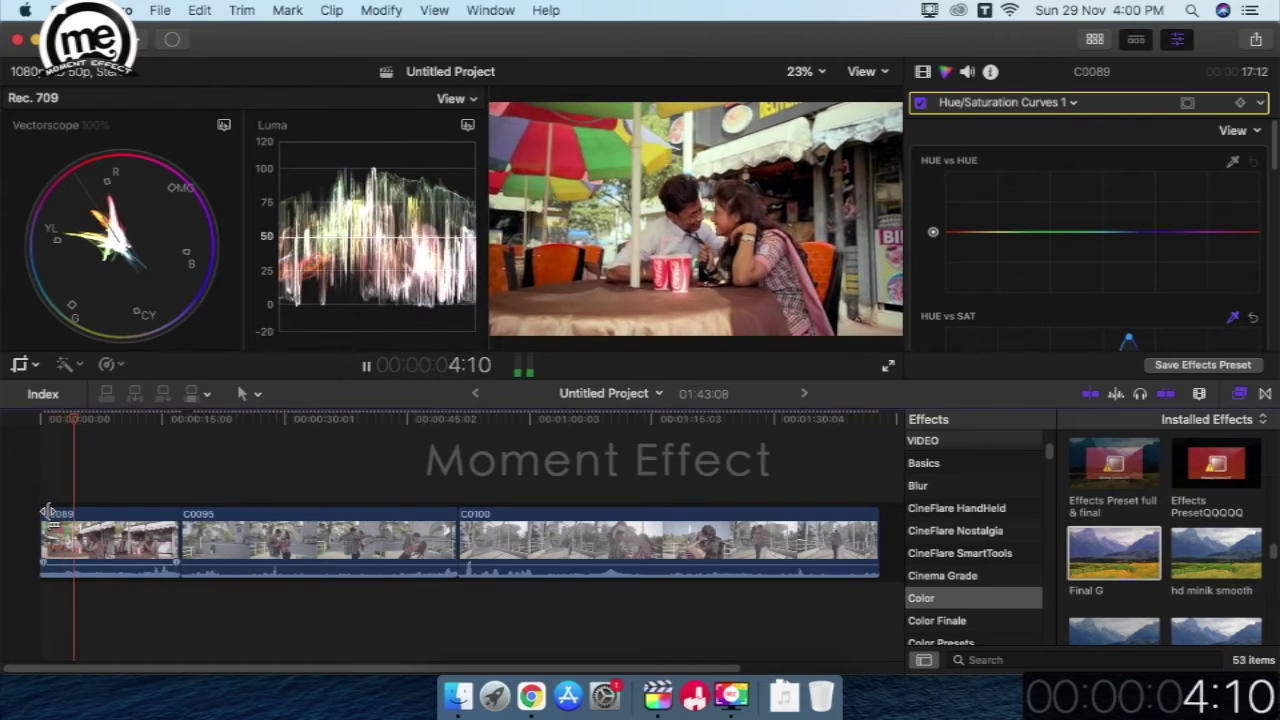
key("space")
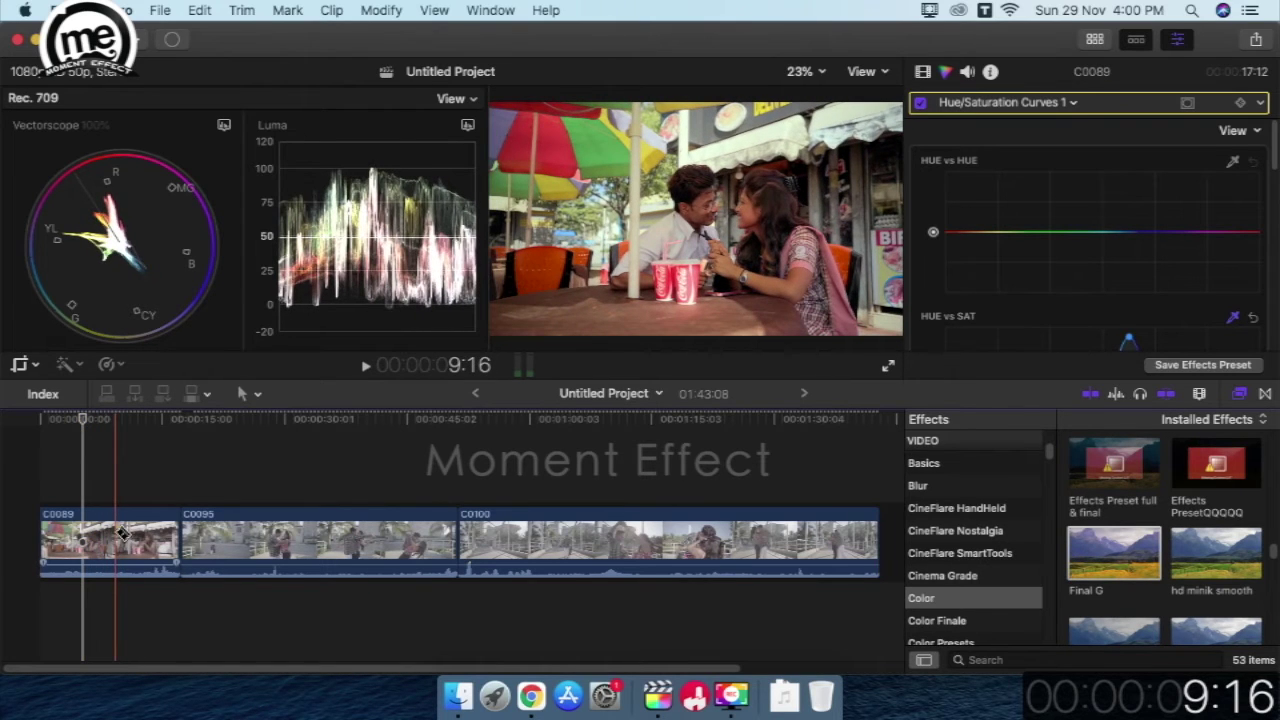
key("b")
left_click(116, 533)
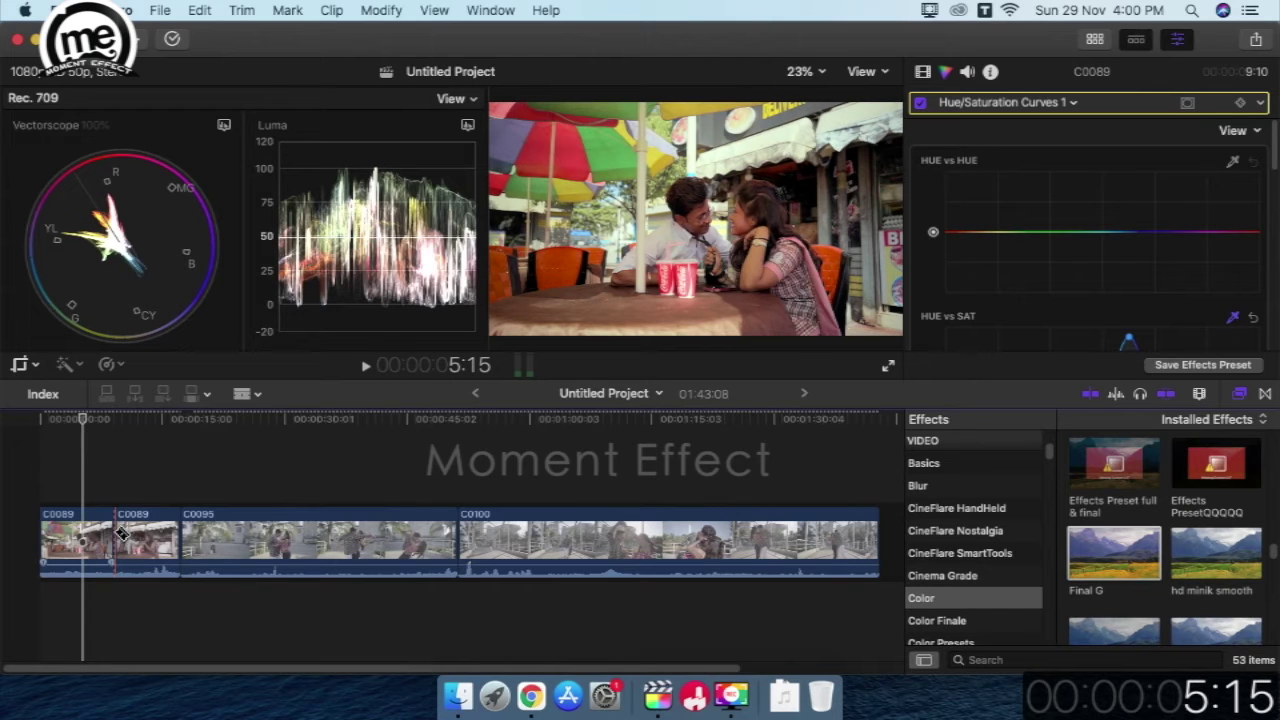
key("a")
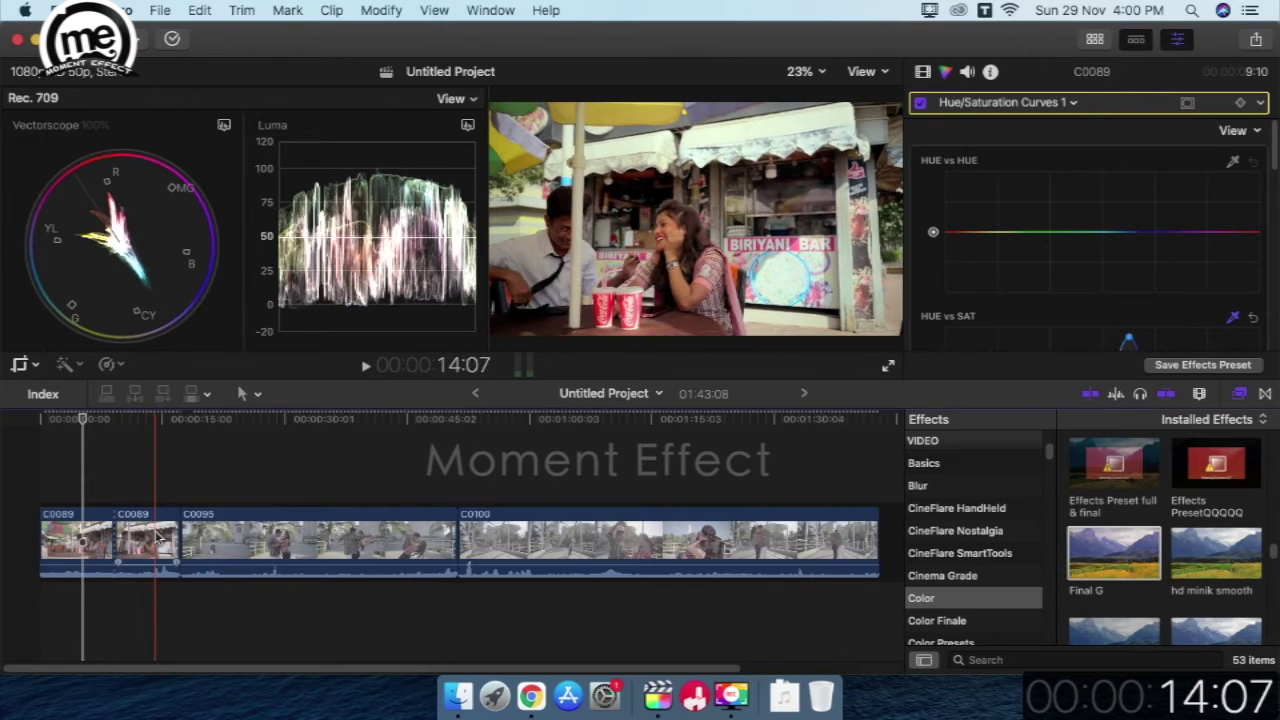
key("super+z")
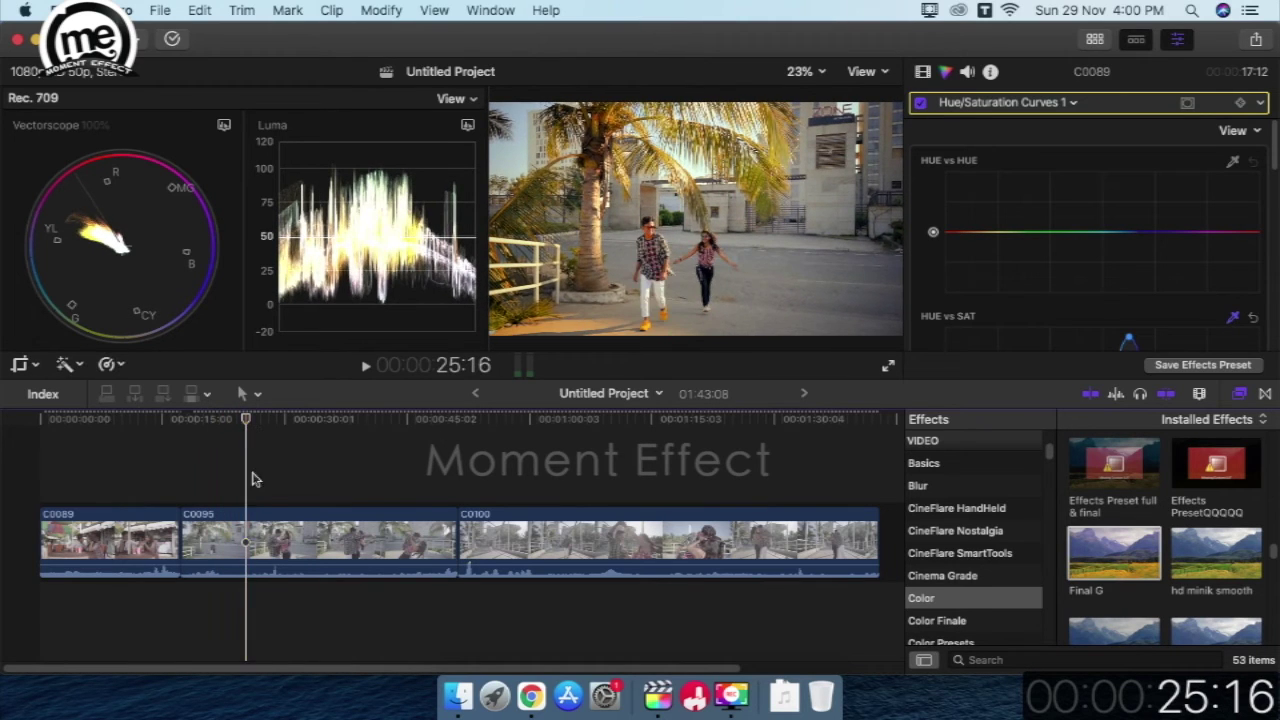
On clip C0095, compare Hue/Saturation Curves 3 on/off and lower its Hue vs Sat peak slightly
left_click(251, 535)
left_click(251, 535)
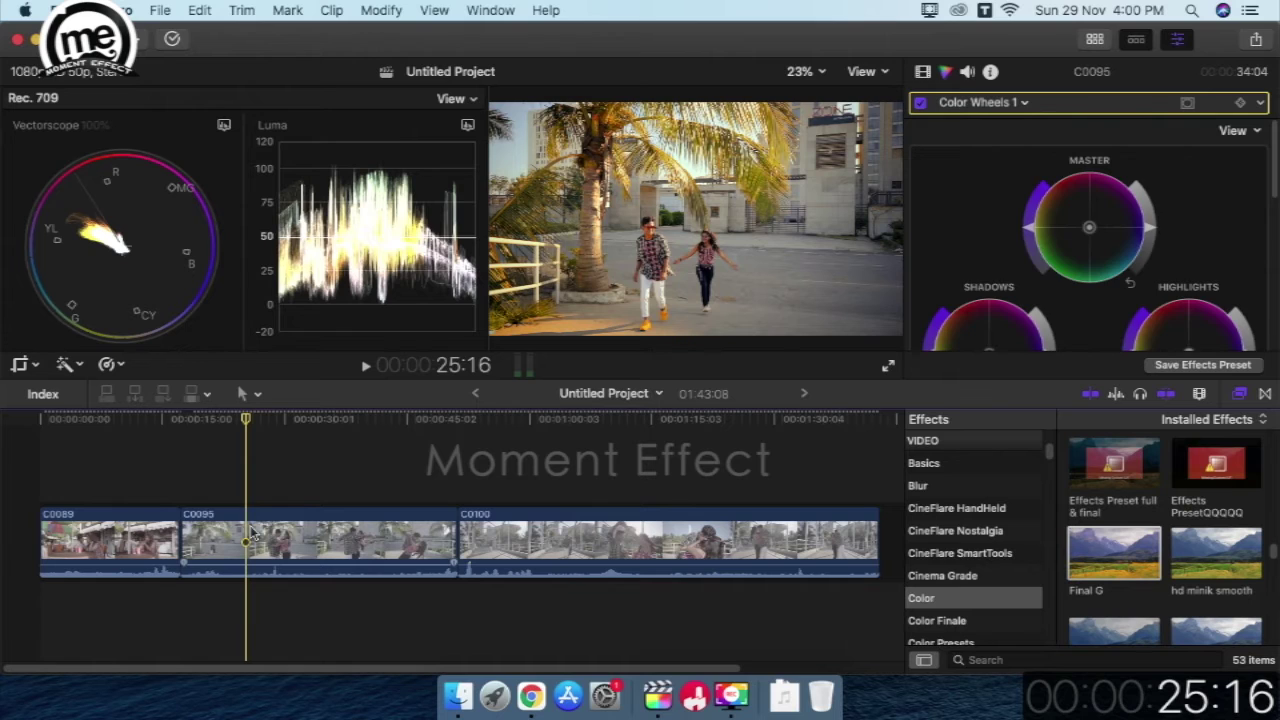
left_click(1019, 103)
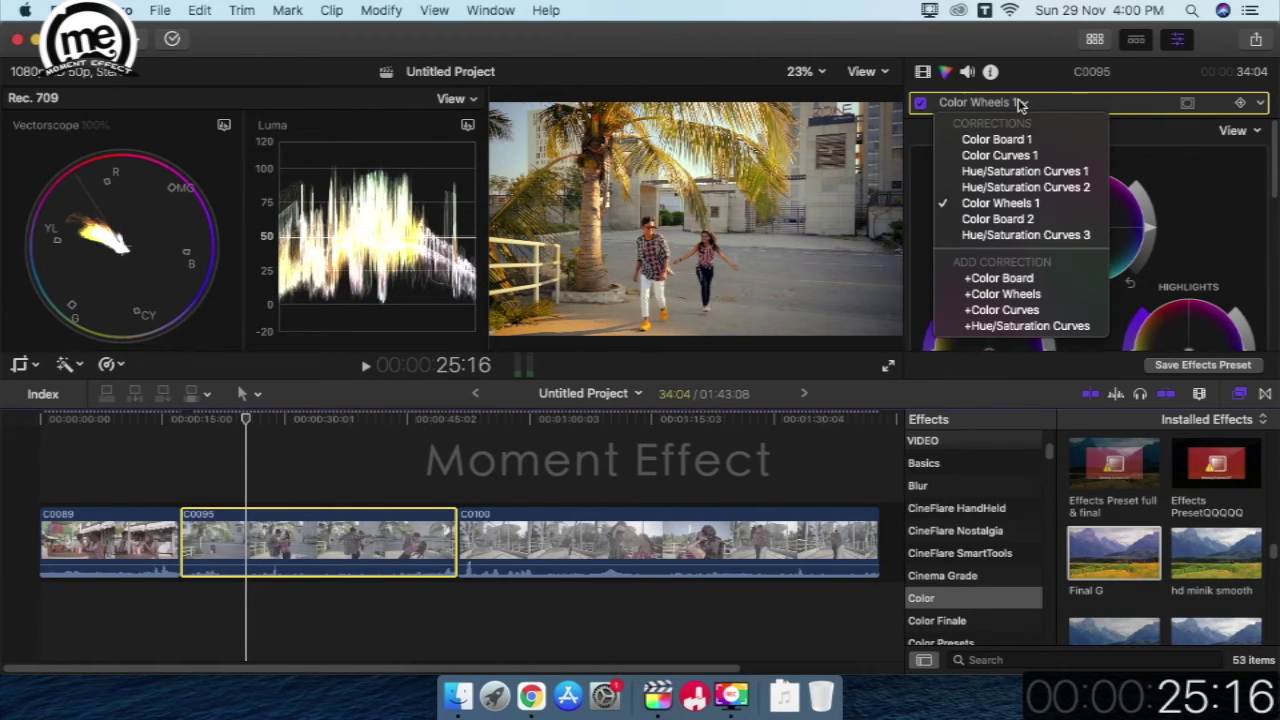
left_click(1030, 235)
left_click(921, 104)
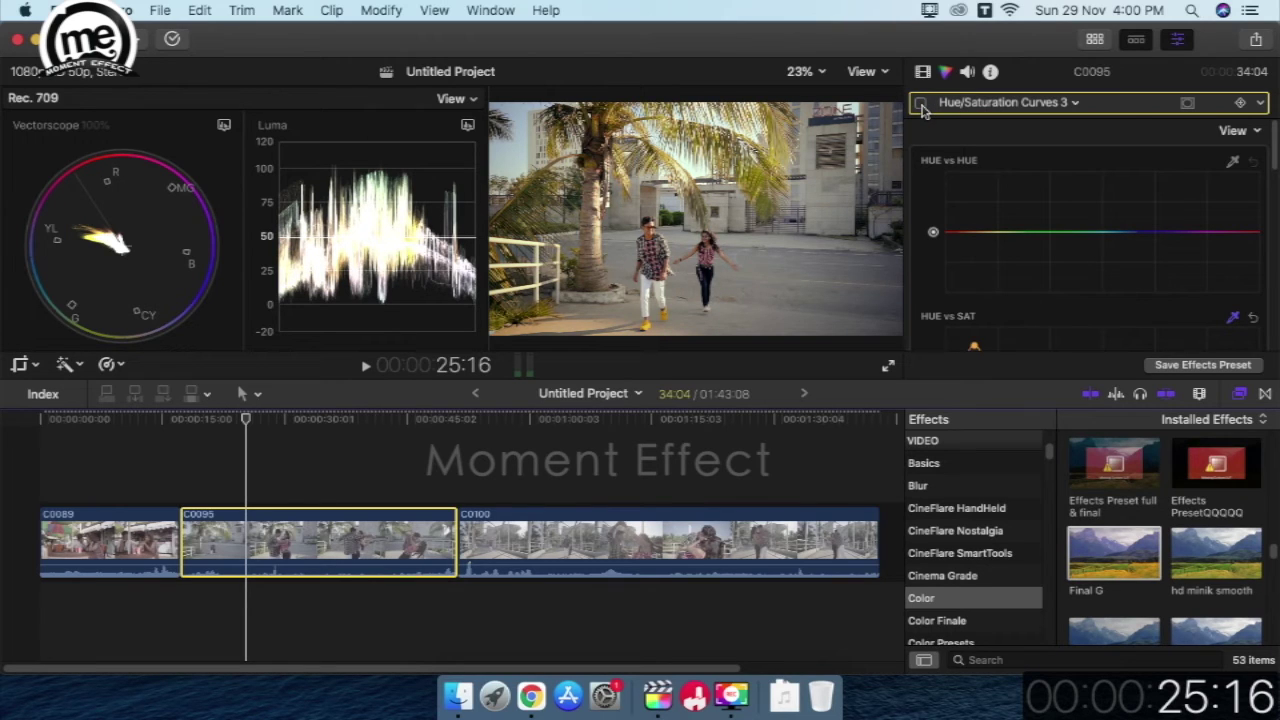
left_click(921, 104)
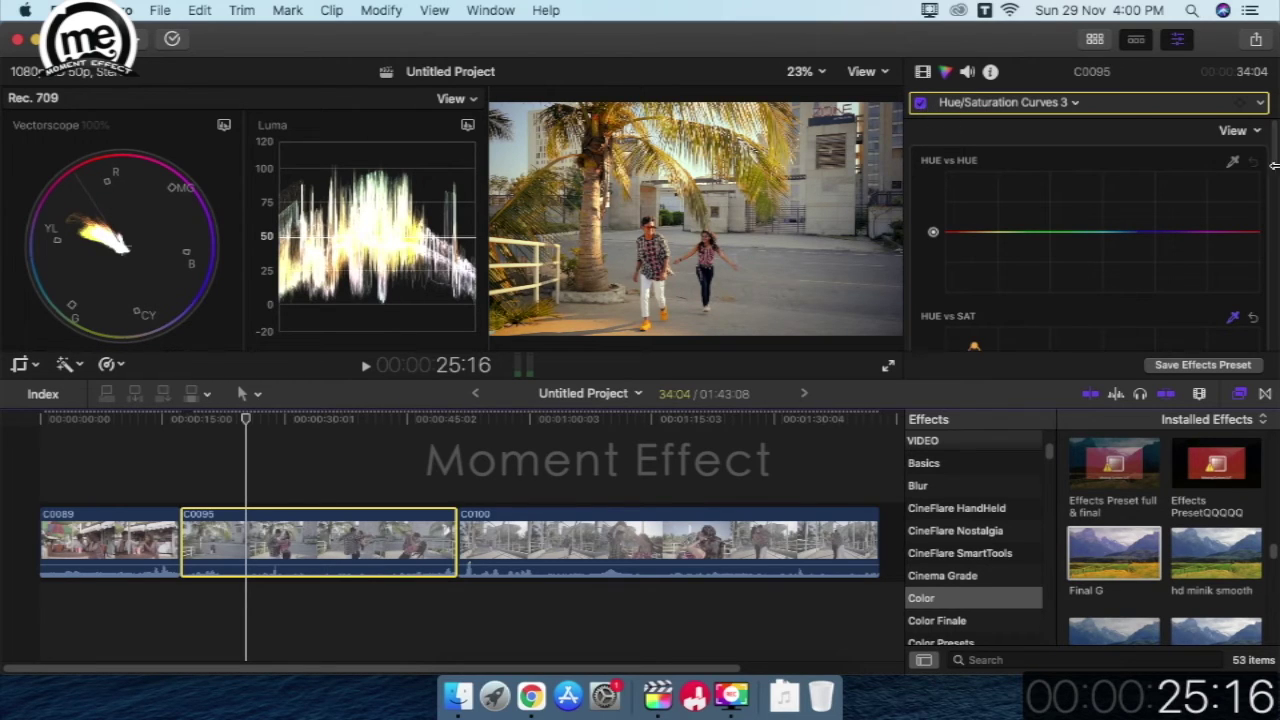
left_click_drag(1276, 162, 1276, 188)
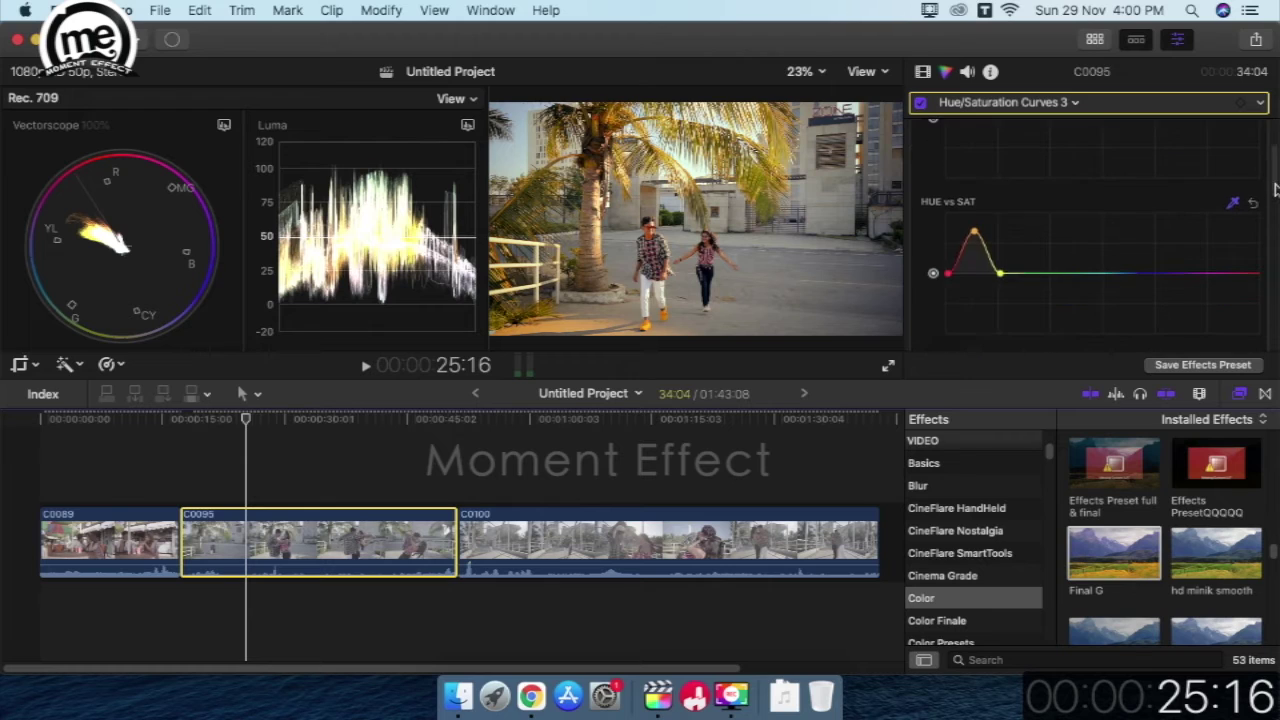
left_click(973, 237)
left_click_drag(974, 241, 974, 245)
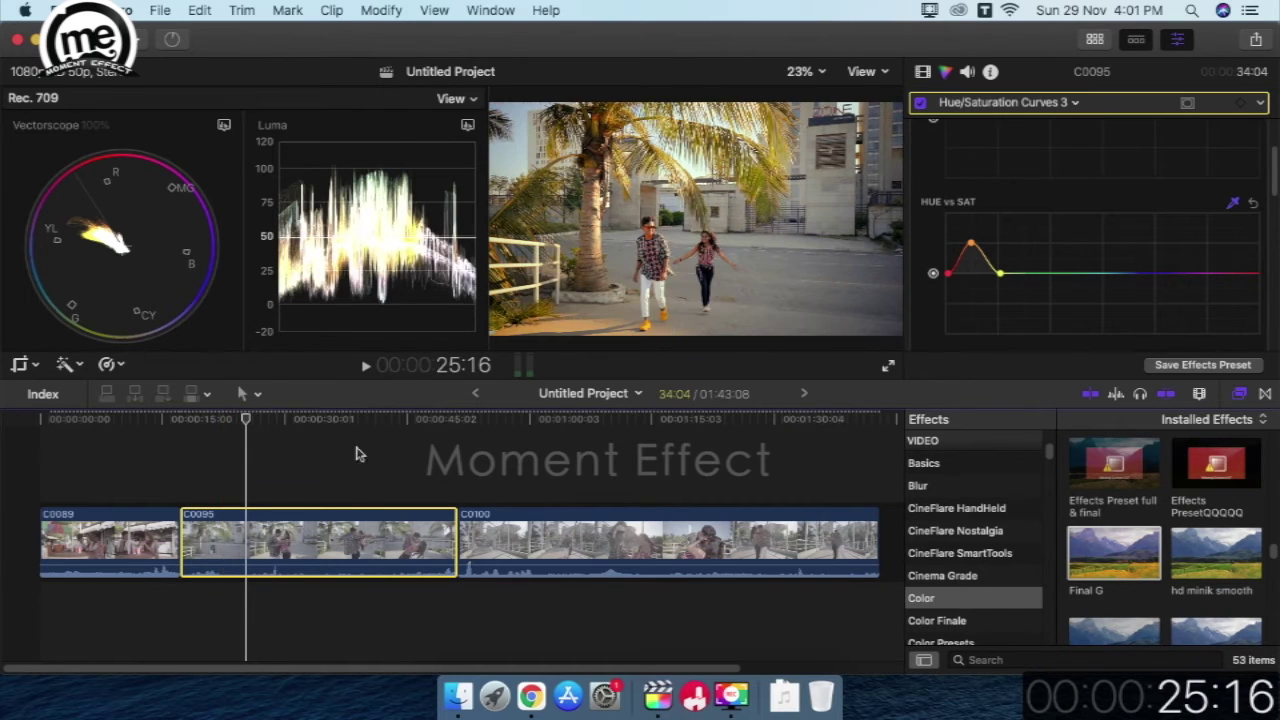
key("shift+c")
Drag clip C0095's bottom-left and top-right crop handles inward to a tiny box near the centre
left_click(392, 419)
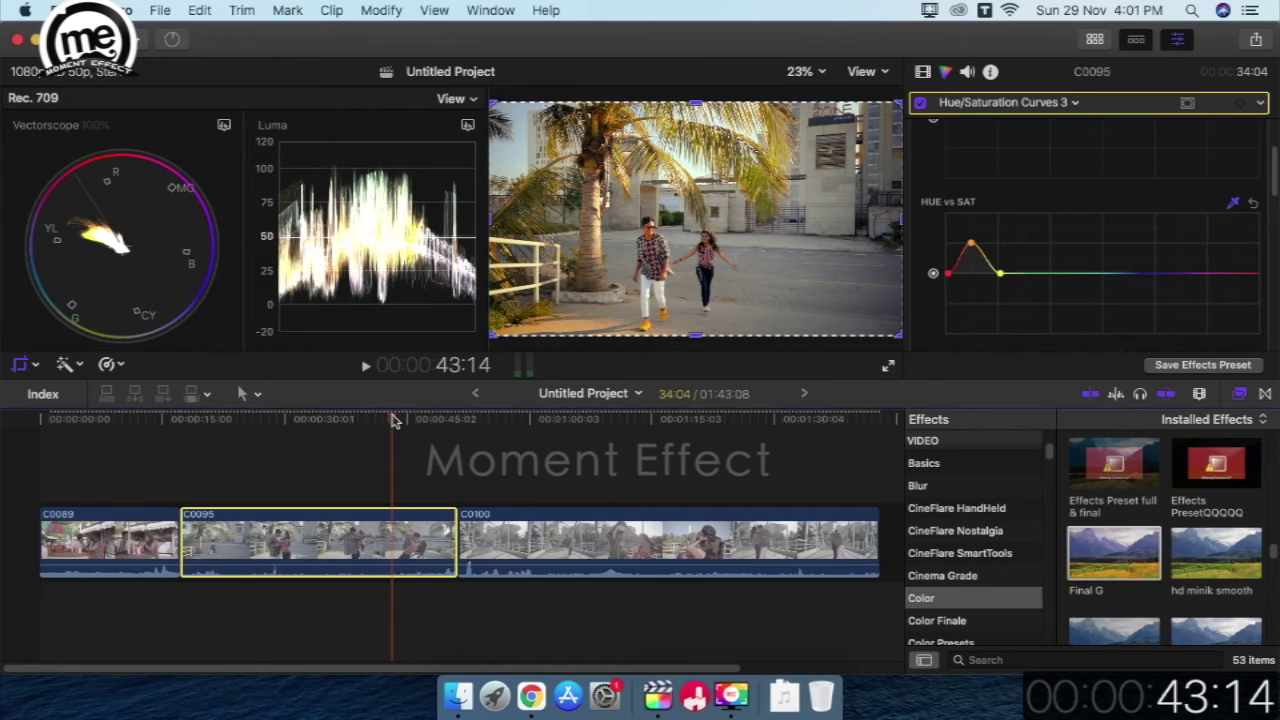
left_click_drag(392, 419, 400, 419)
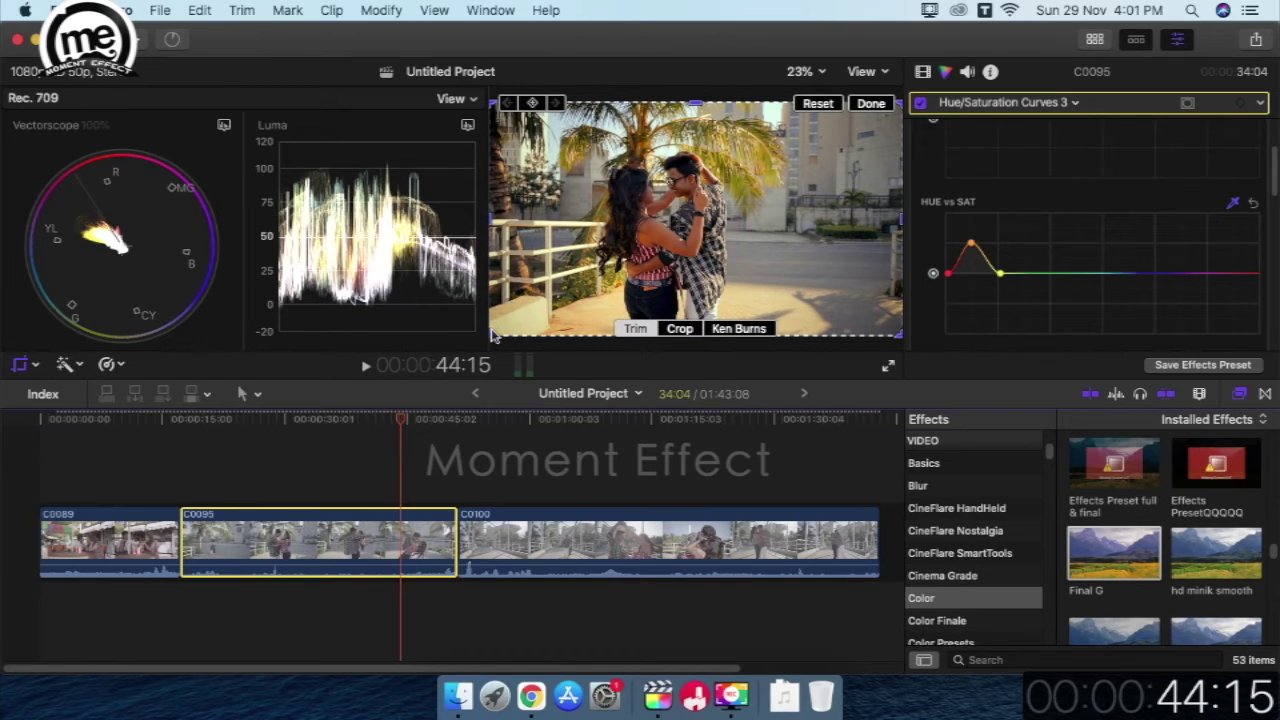
left_click_drag(492, 331, 655, 242)
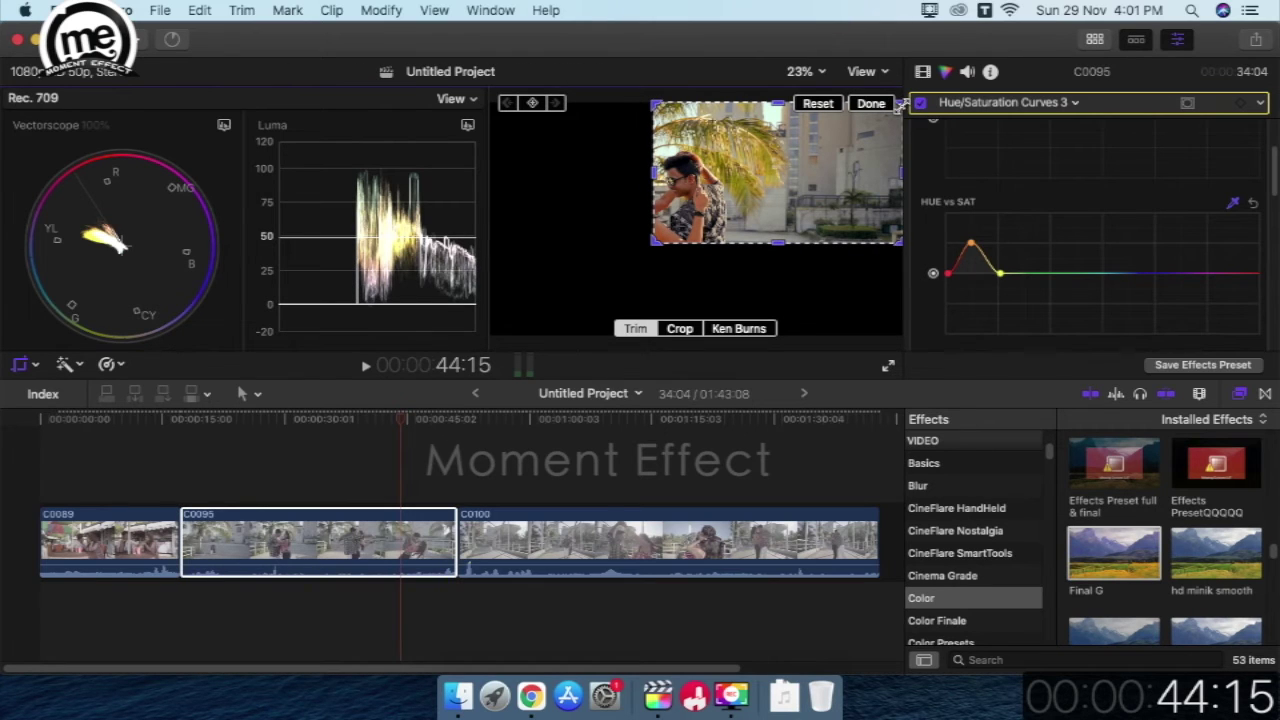
mouse_move(903, 108)
left_mouse_down()
mouse_move(795, 110)
mouse_move(905, 110)
left_mouse_up()
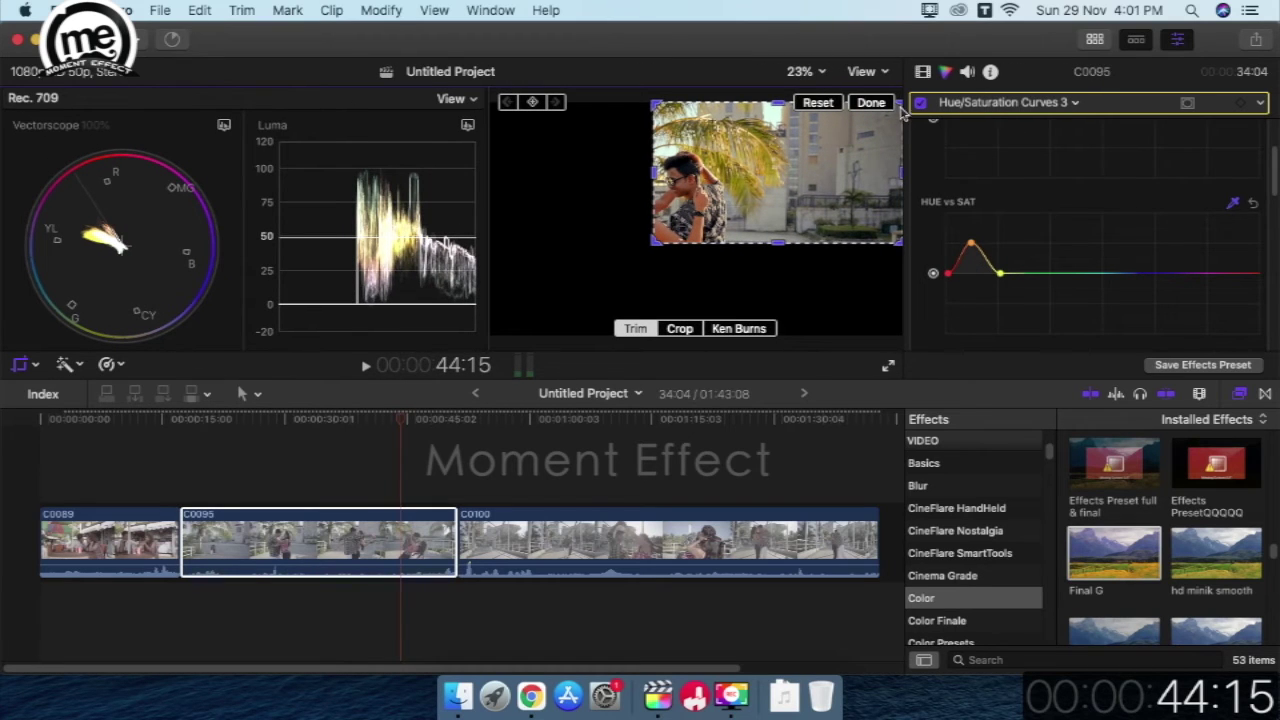
left_click_drag(898, 108, 662, 232)
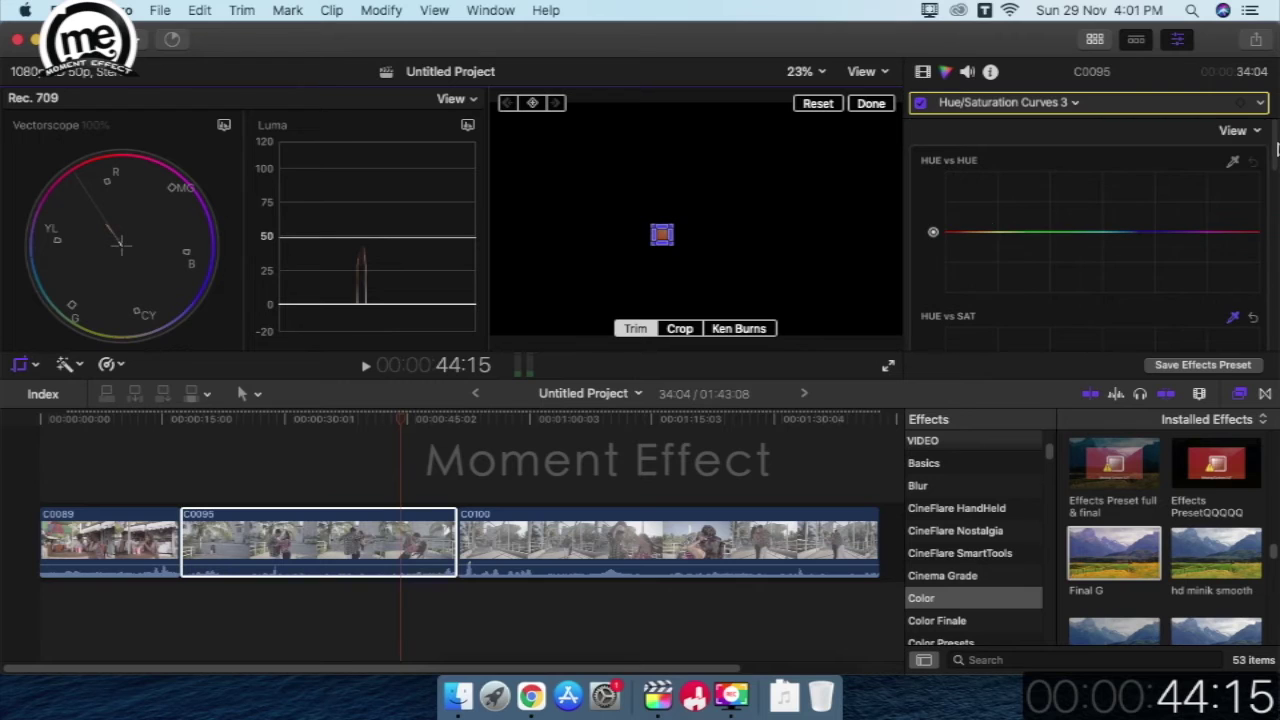
scroll(1270, 176, "down", 2)
Cool C0095's Color Wheels 1 correction from 7000 to temperature 6045 with tint -8
left_click(1072, 103)
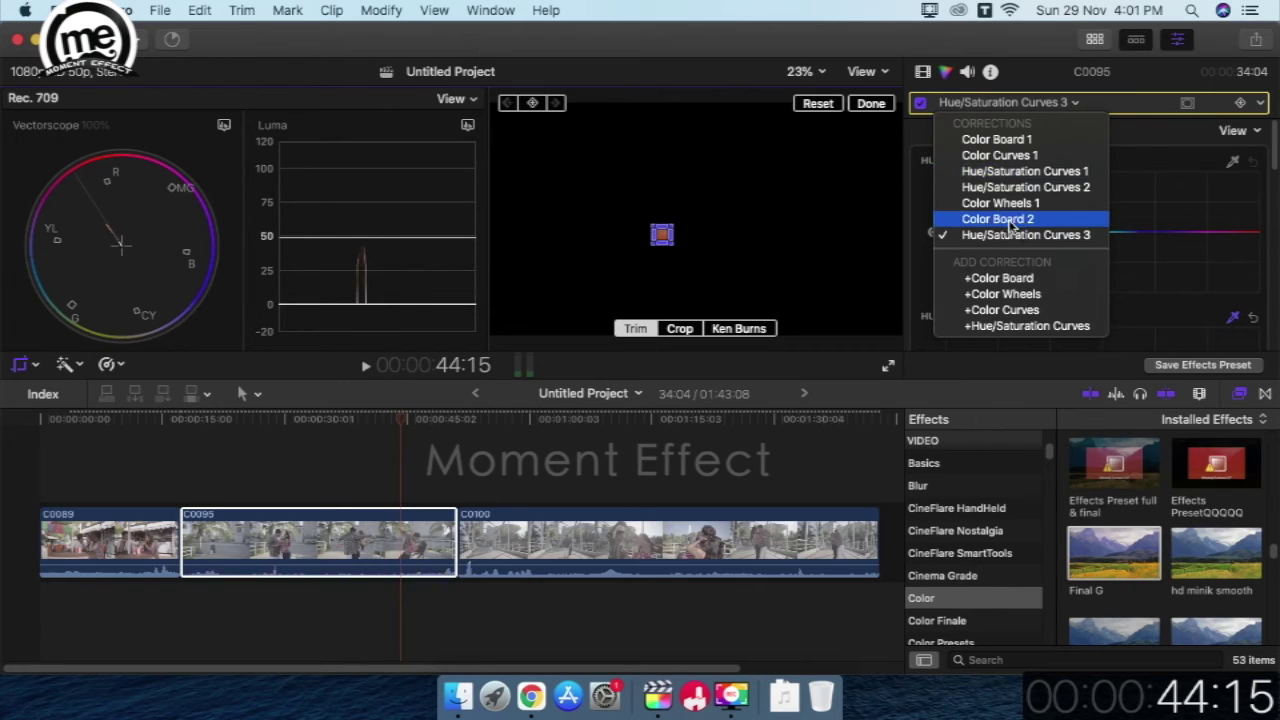
left_click(1010, 203)
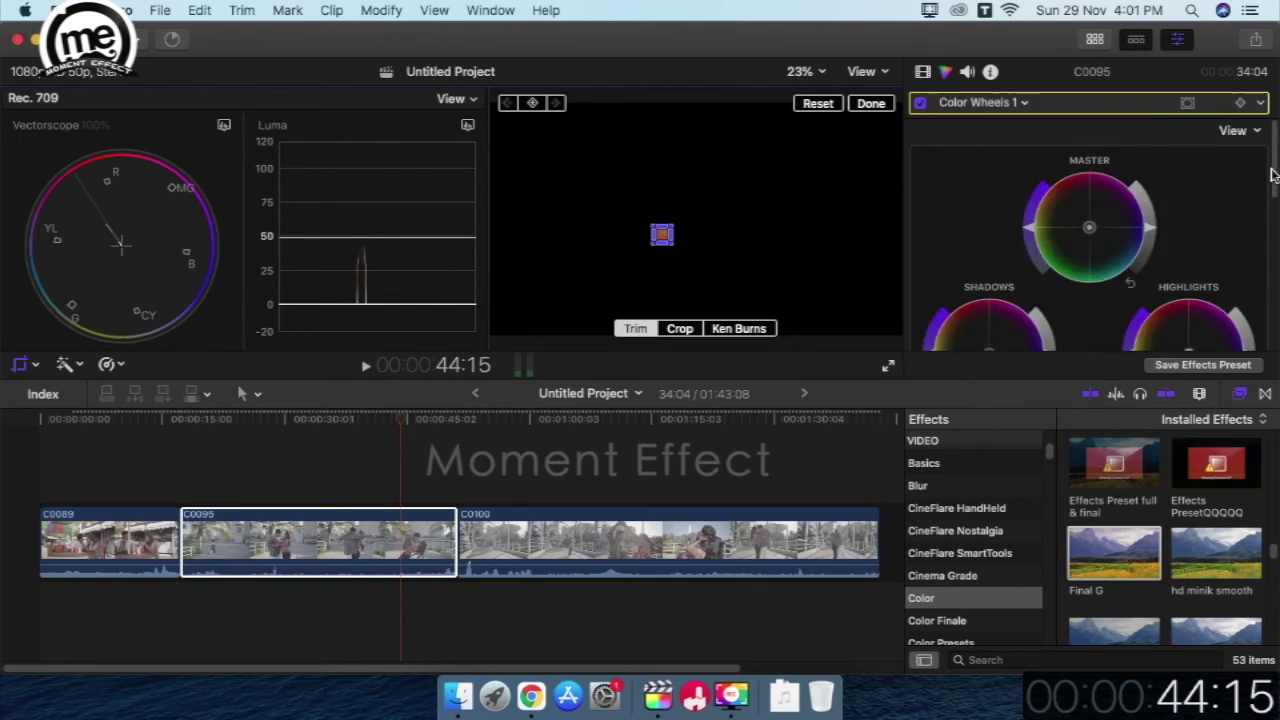
scroll(1274, 168, "down", 3)
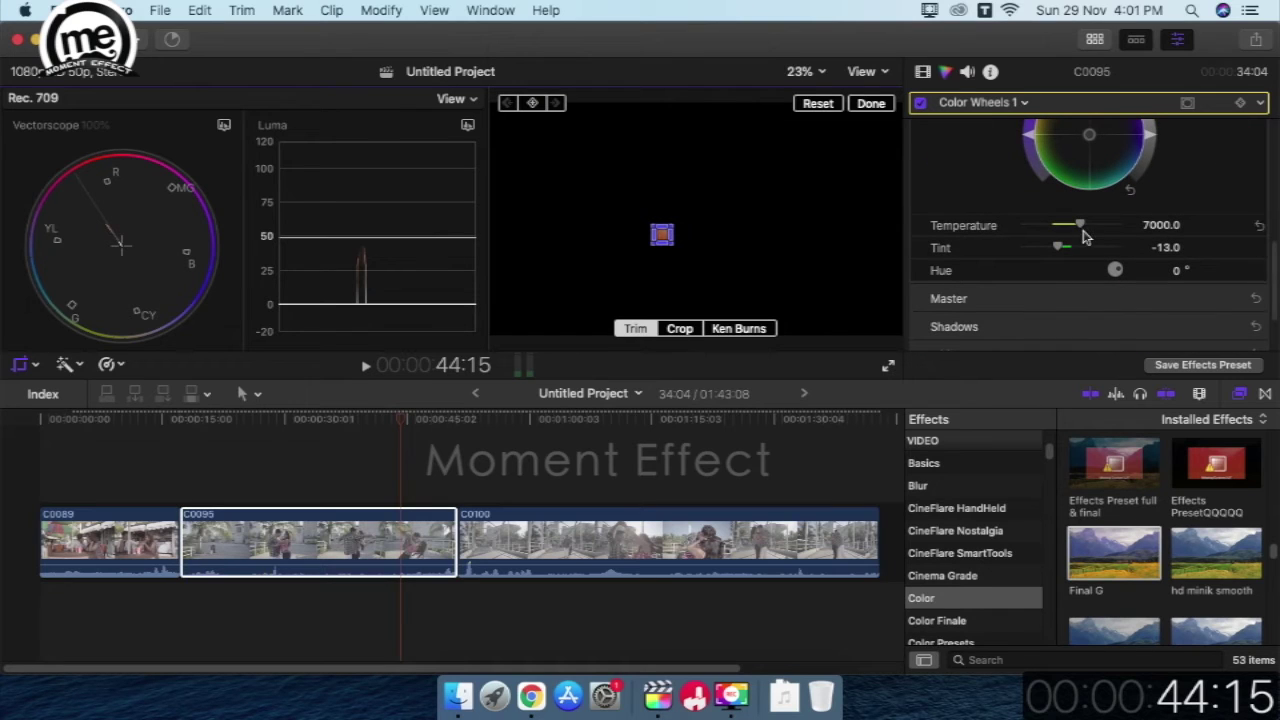
left_click_drag(1080, 228, 1068, 229)
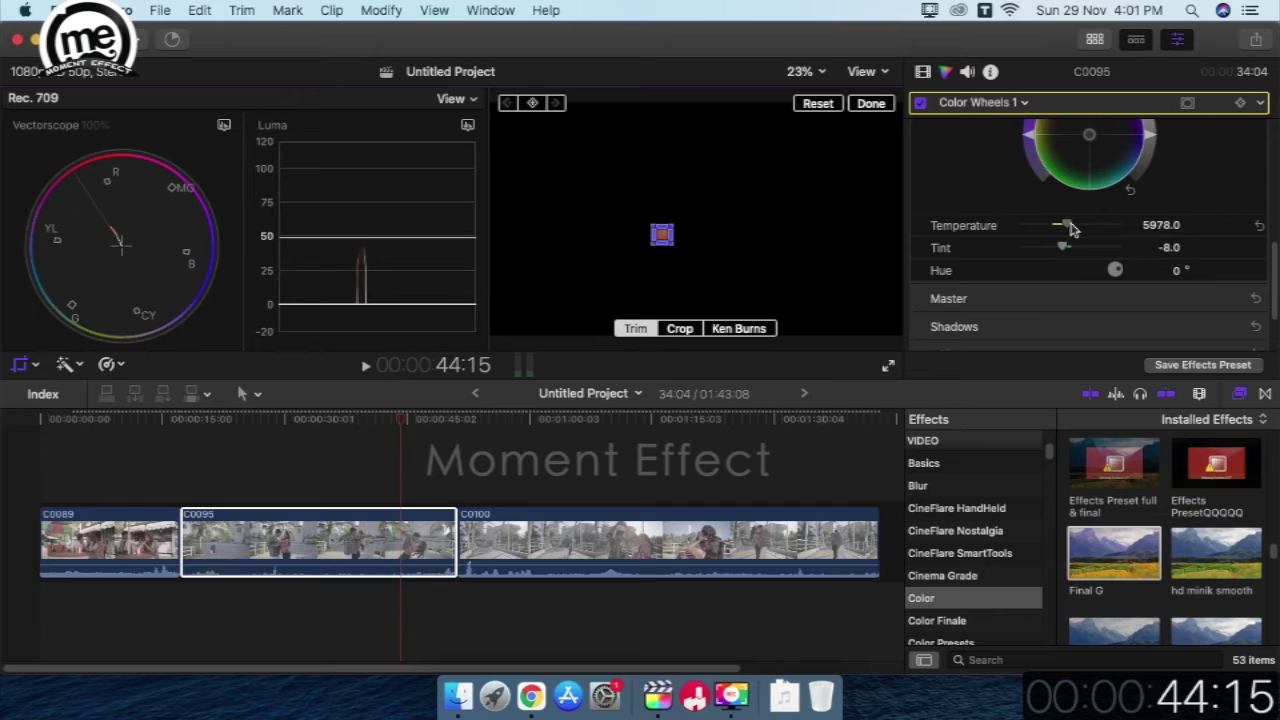
Reset C0095's crop to the full frame and finish the crop edit
left_click(817, 103)
left_click(871, 103)
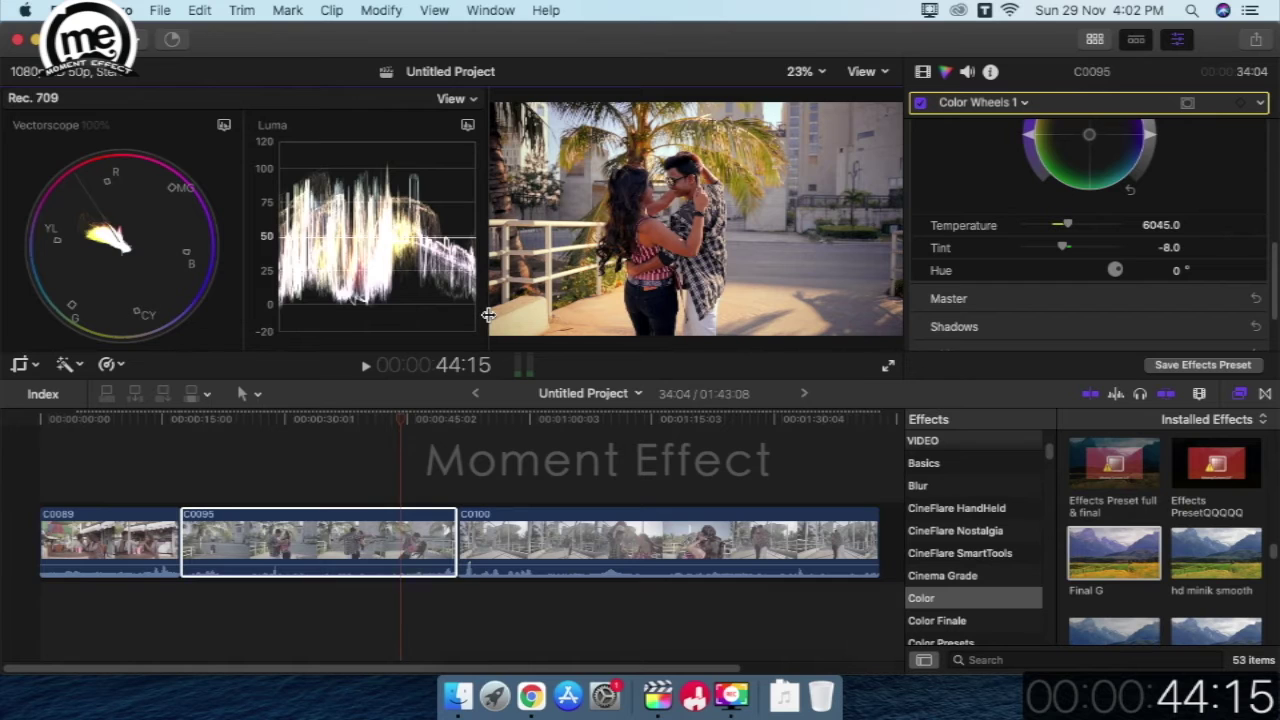
left_click_drag(483, 316, 452, 323)
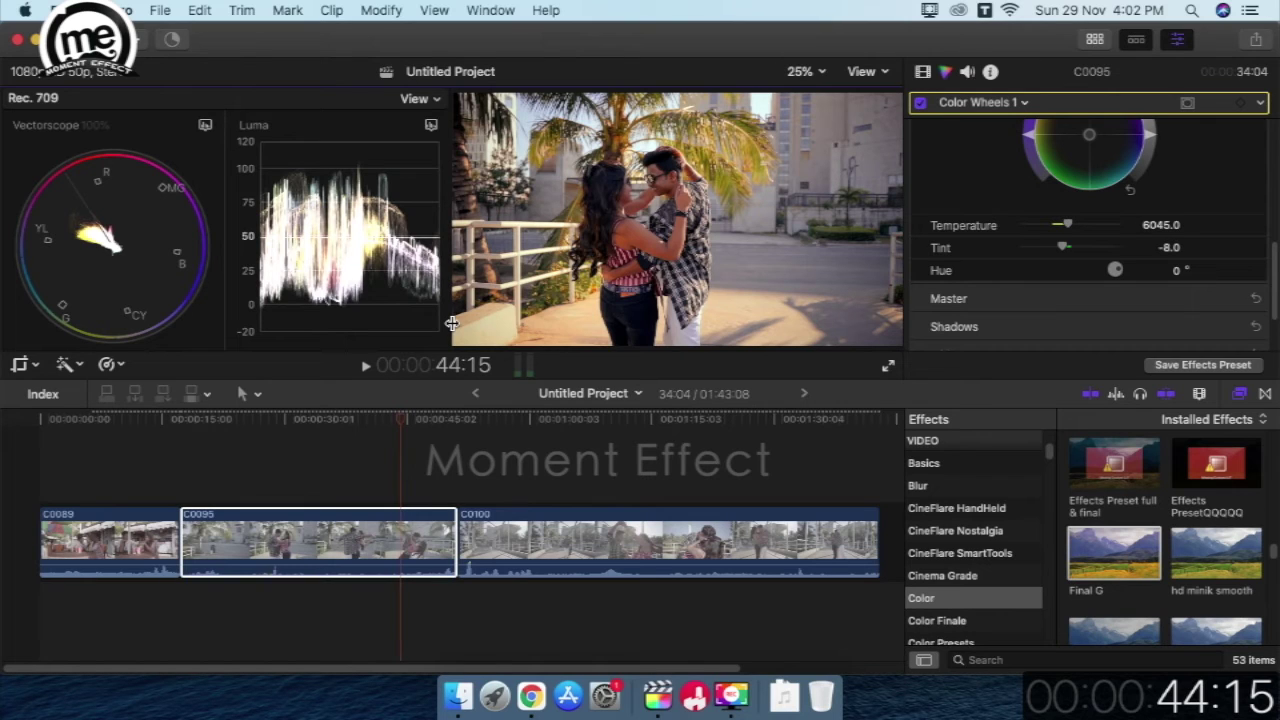
On clip C0089, toggle all effects, then switch off Color Curves 1, Hue/Saturation Curves 2, and both Color Wheels
left_click(924, 76)
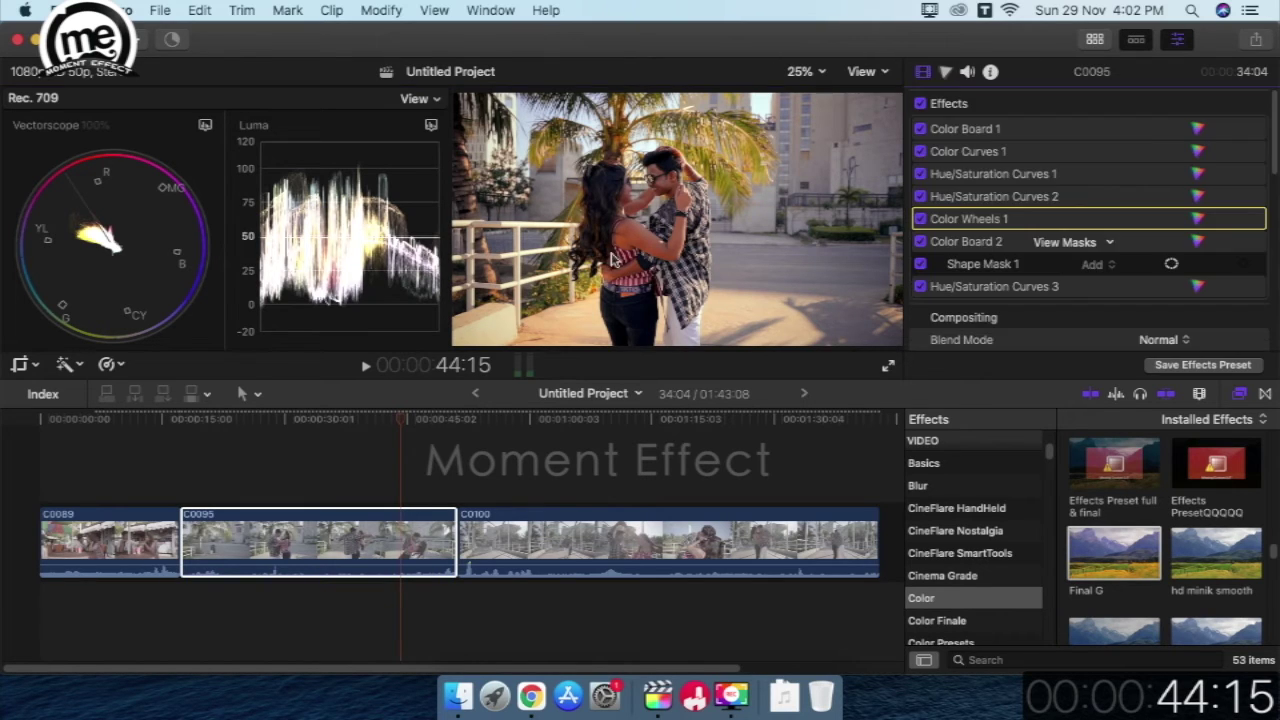
left_click(126, 423)
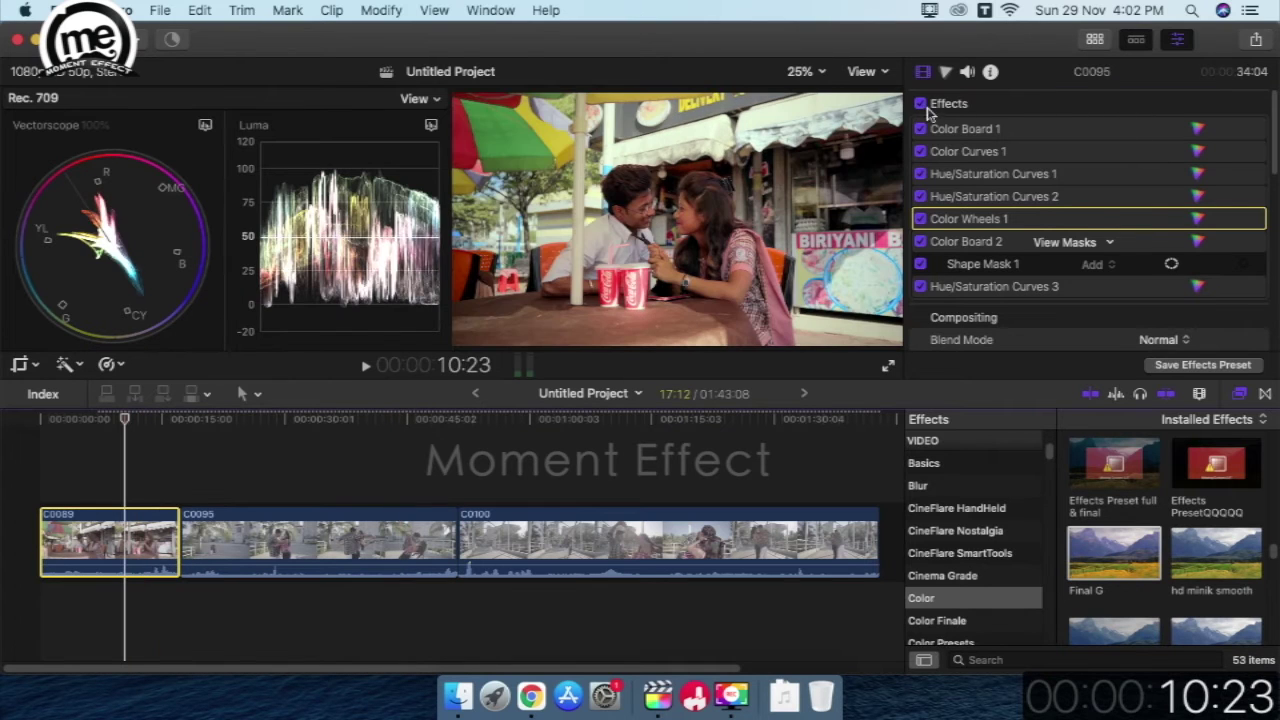
left_click(920, 104)
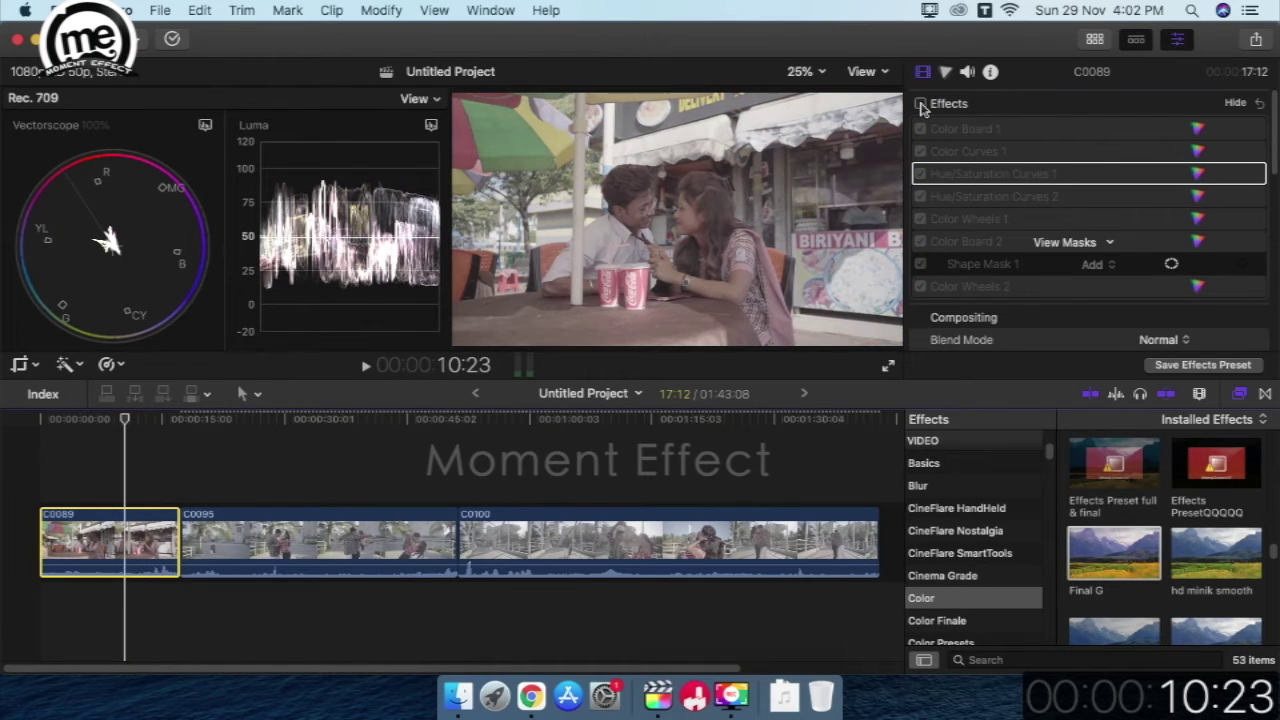
left_click(920, 104)
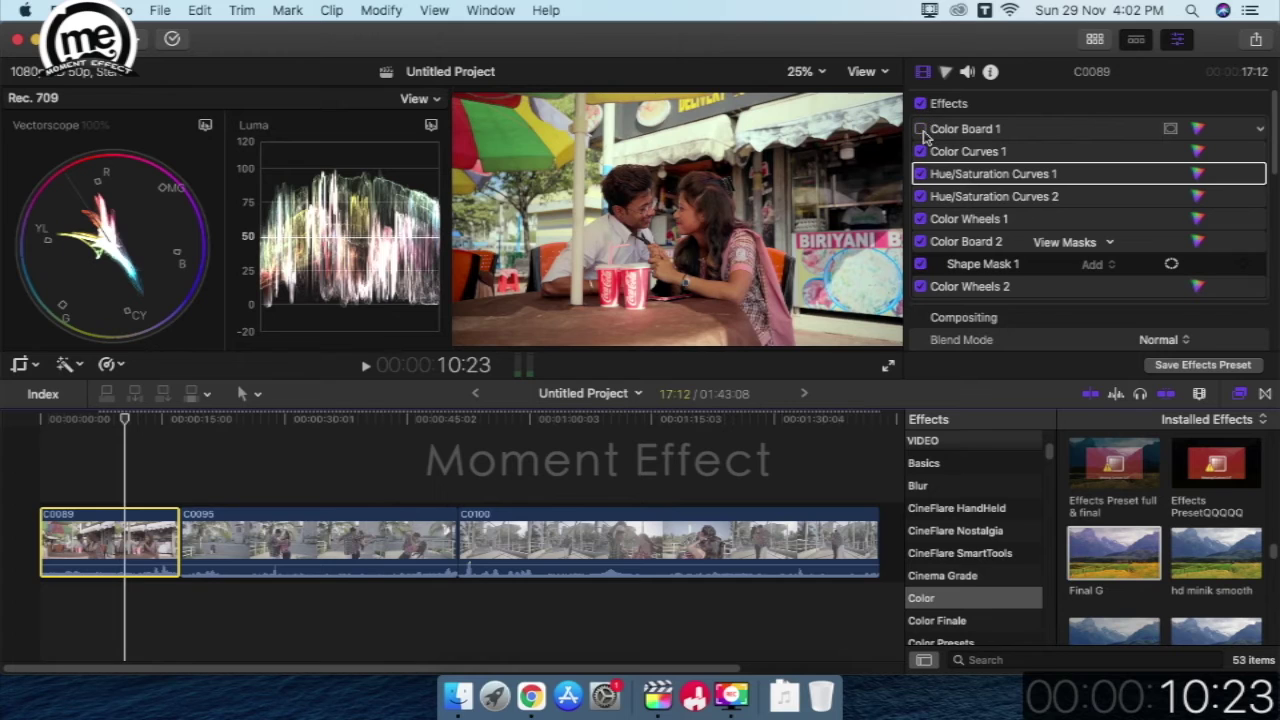
left_click(920, 151)
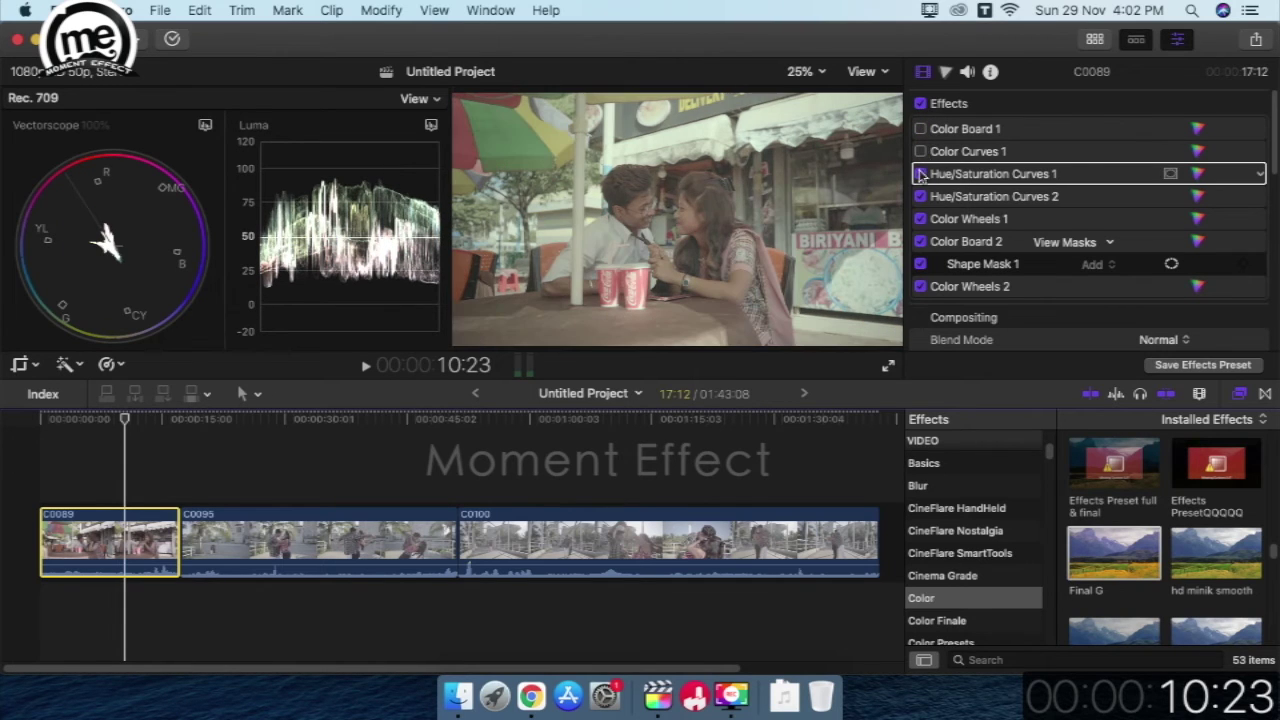
left_click(920, 196)
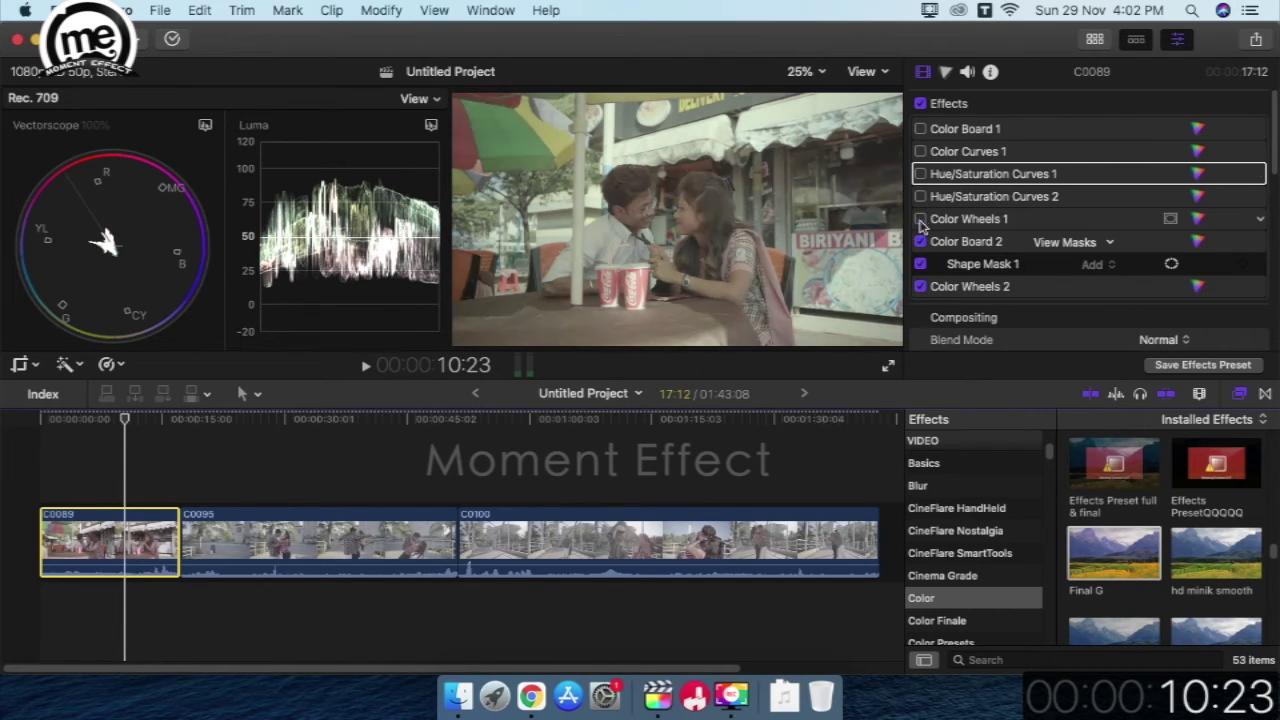
left_click(920, 218)
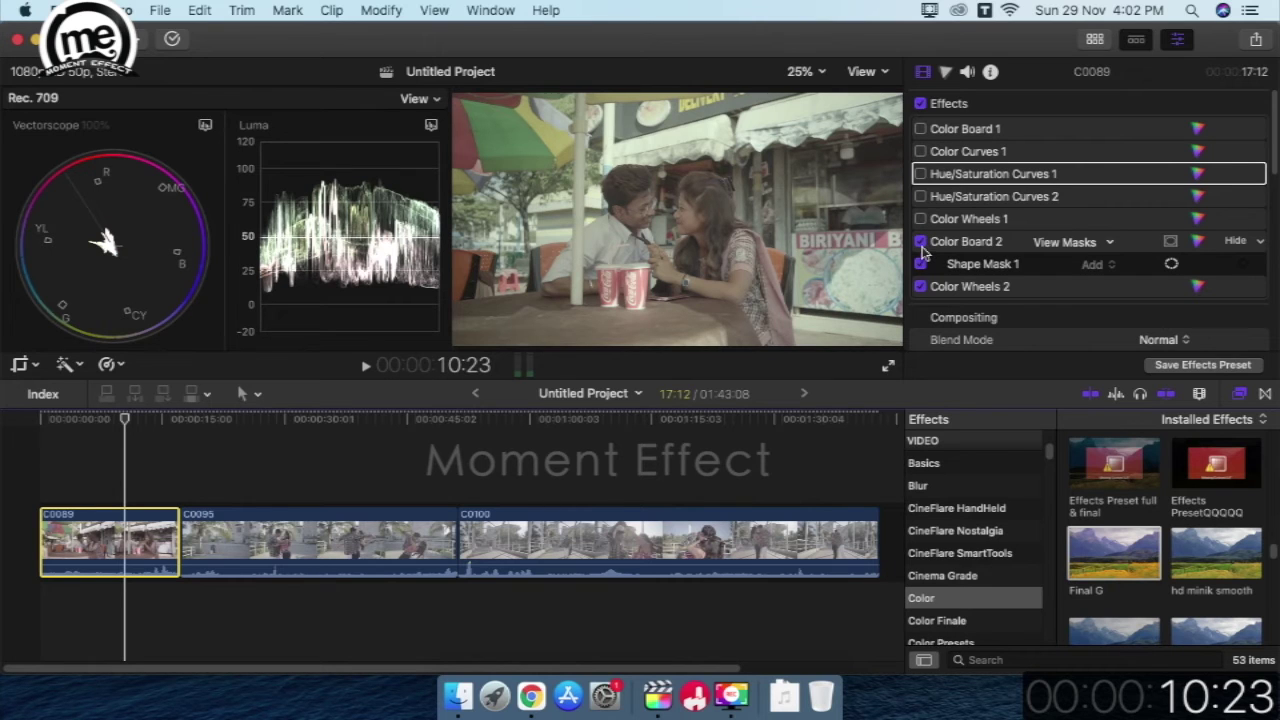
left_click(920, 287)
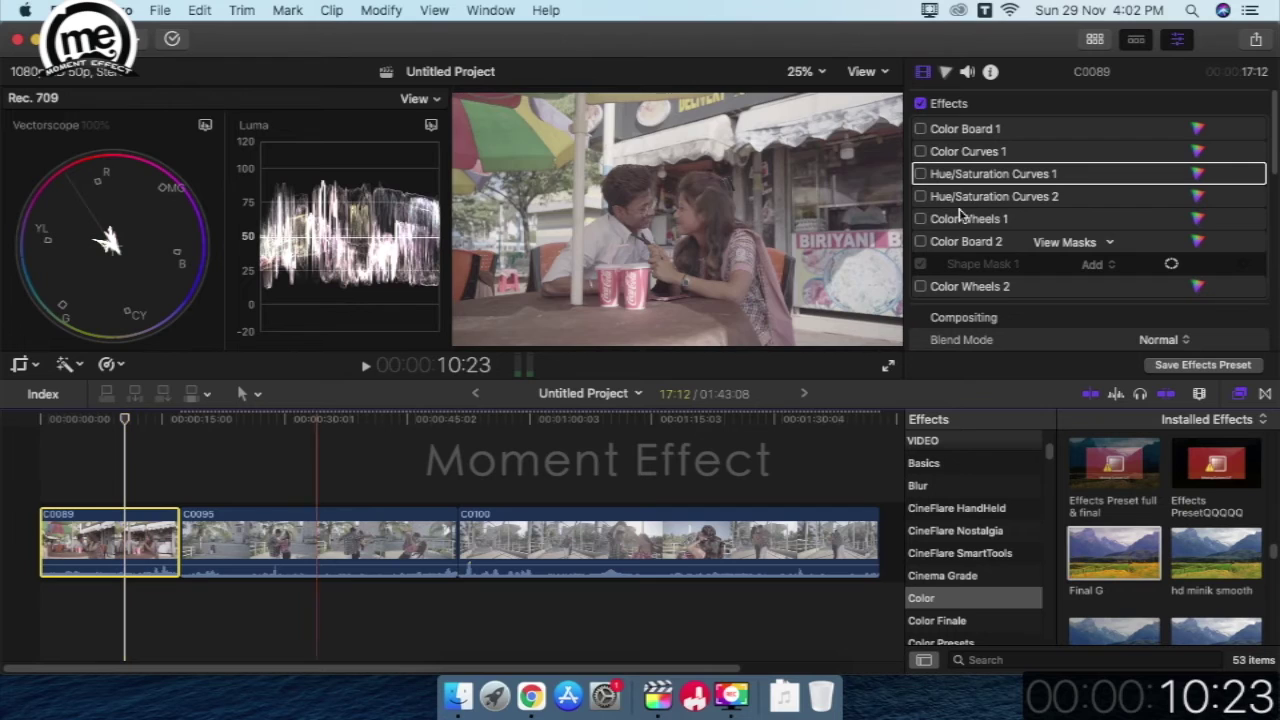
Re-enable Color Board 1, Color Curves 1 and both Hue/Saturation Curves, comparing each curve on and off
left_click(920, 129)
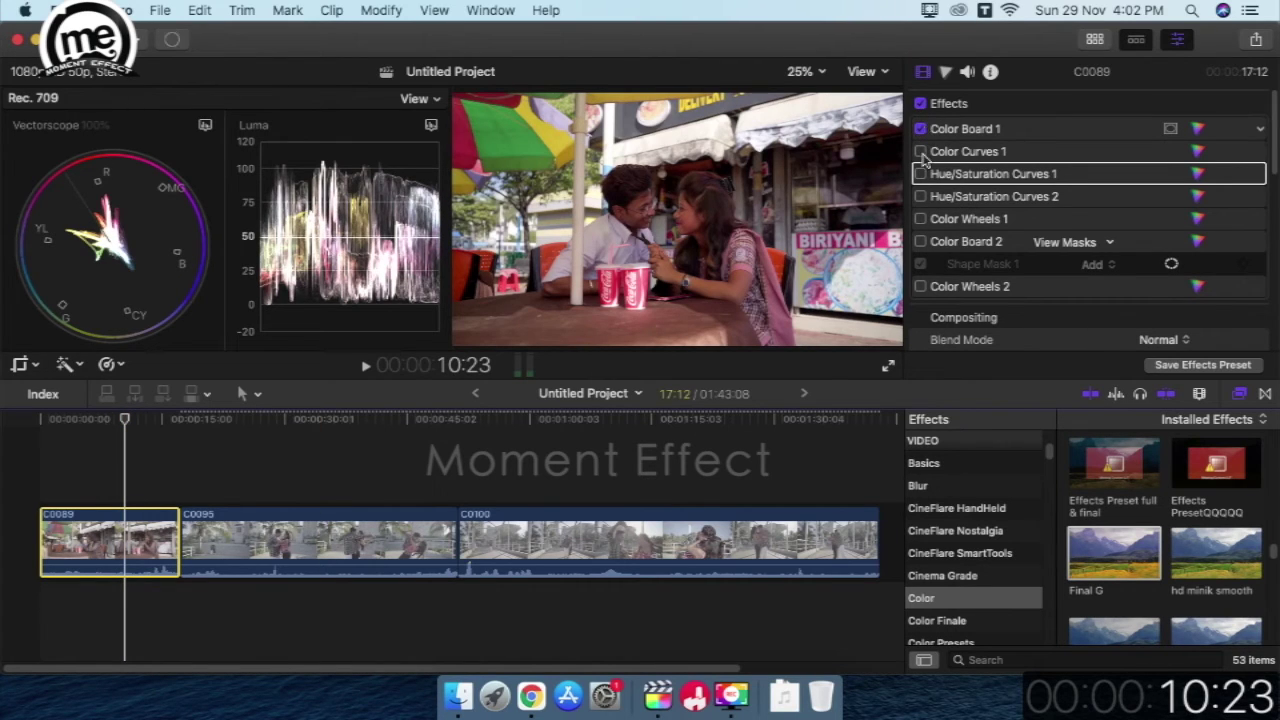
left_click(920, 151)
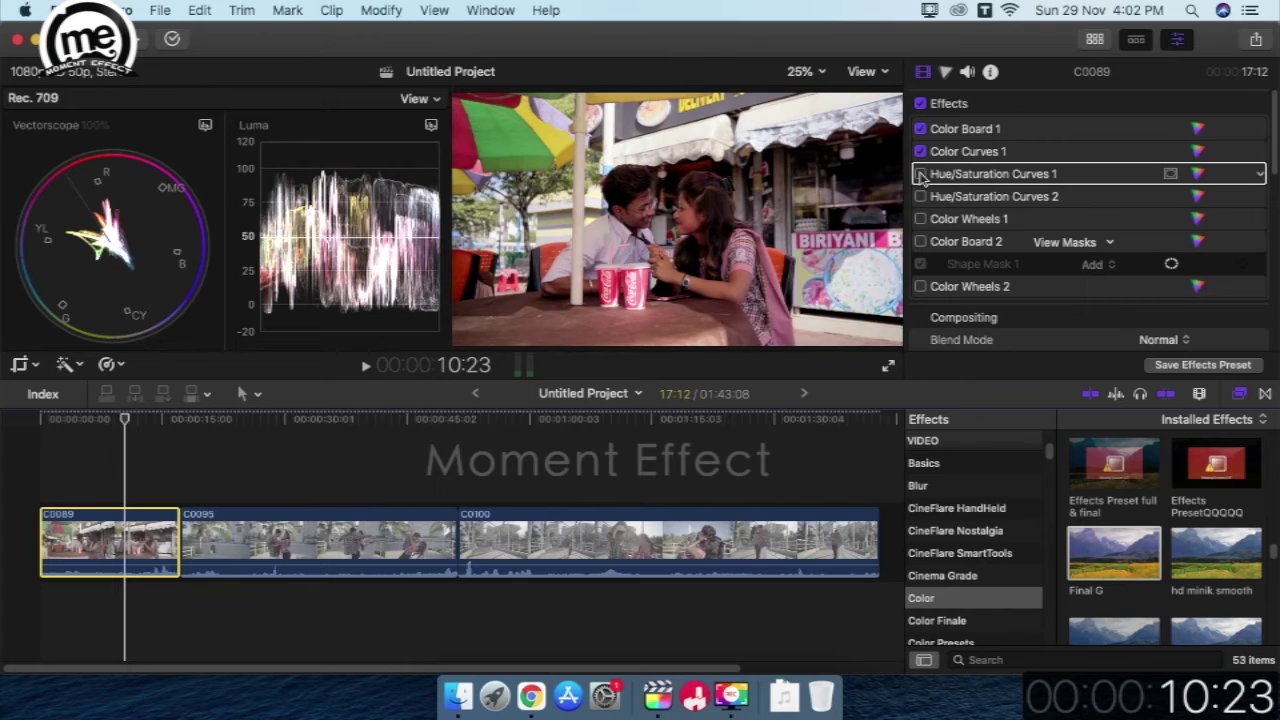
left_click(920, 174)
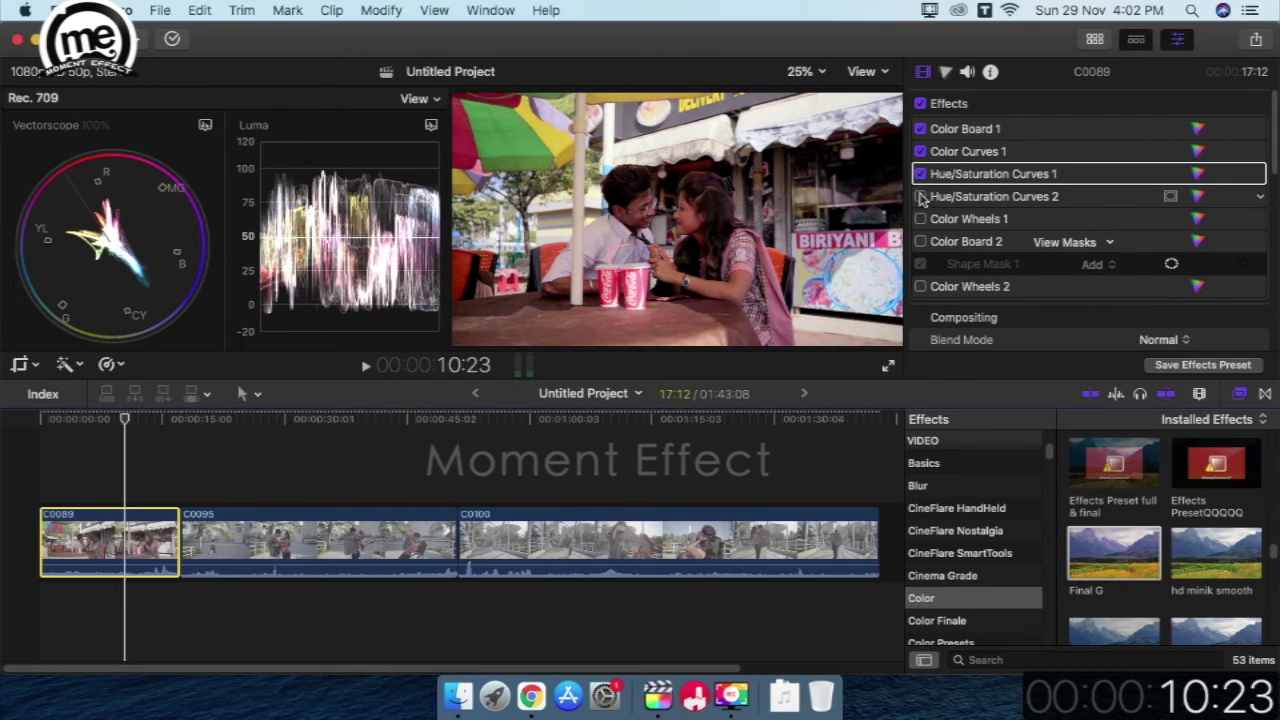
left_click(921, 197)
left_click(921, 197)
left_click(921, 197)
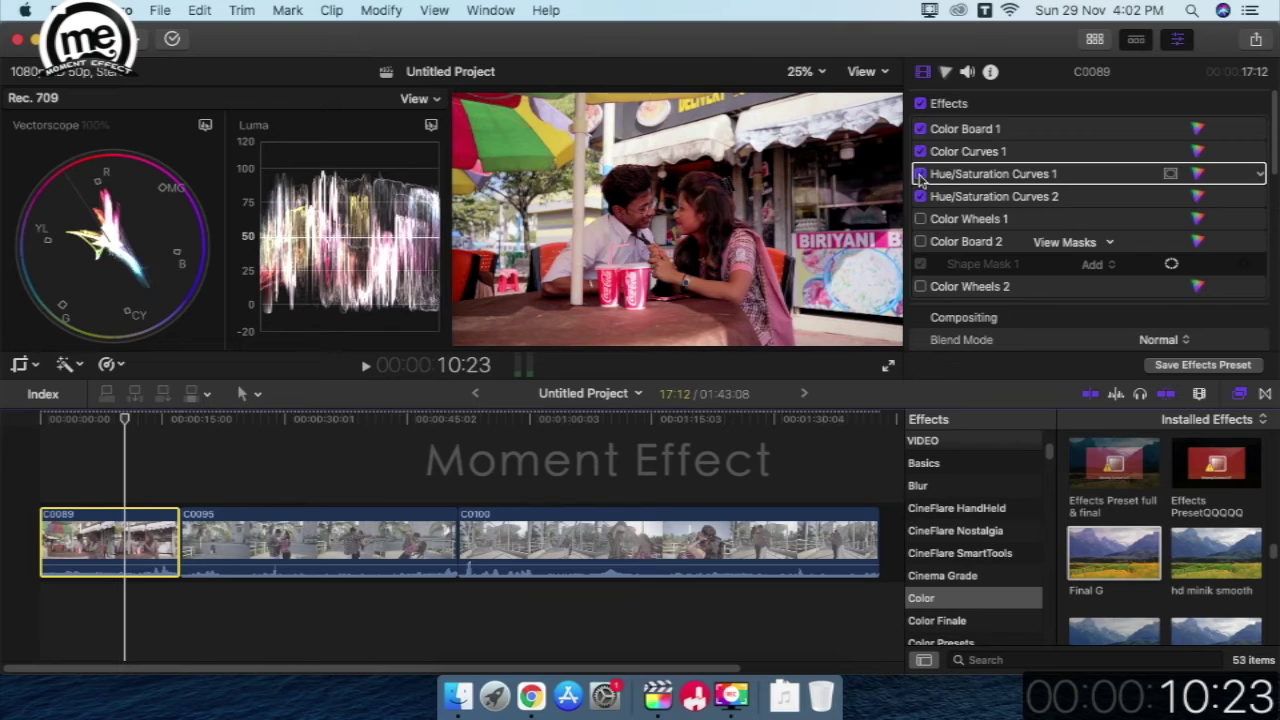
left_click(920, 175)
left_click(920, 175)
left_click(920, 175)
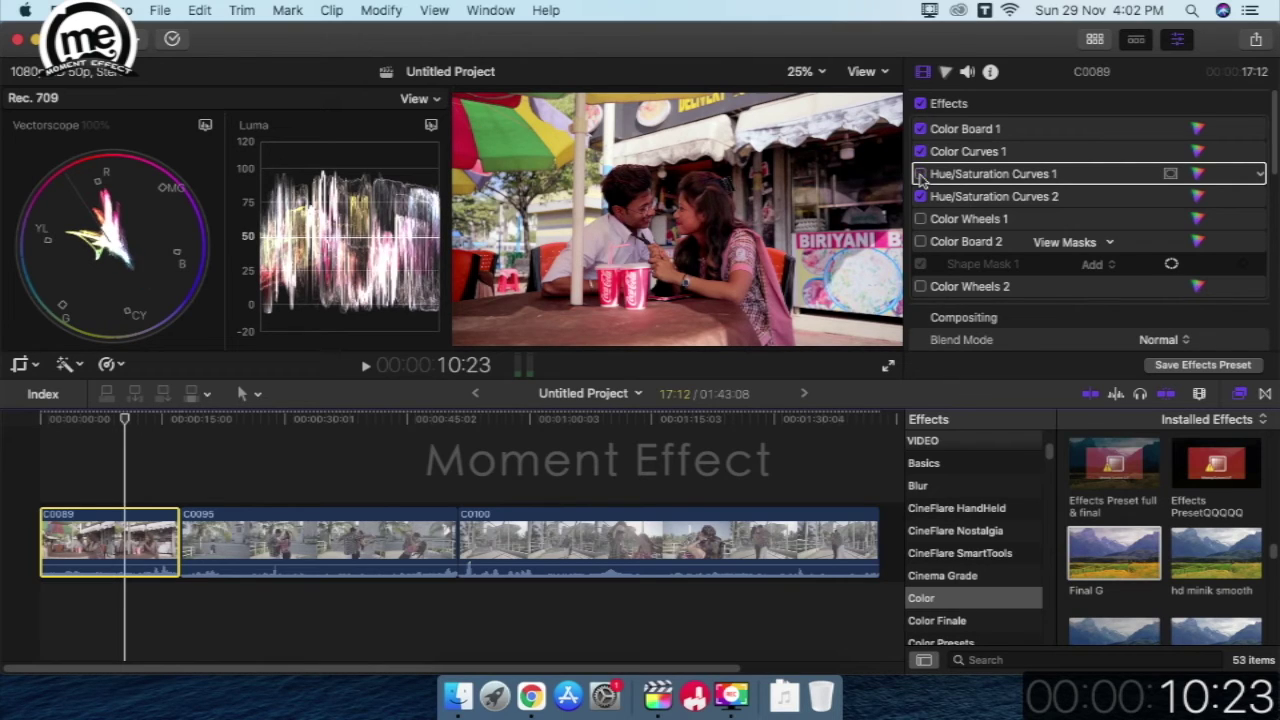
left_click(920, 175)
Re-enable Color Wheels 1, Color Board 2 with its shape mask, and Color Wheels 2, comparing Color Wheels 2
left_click(920, 219)
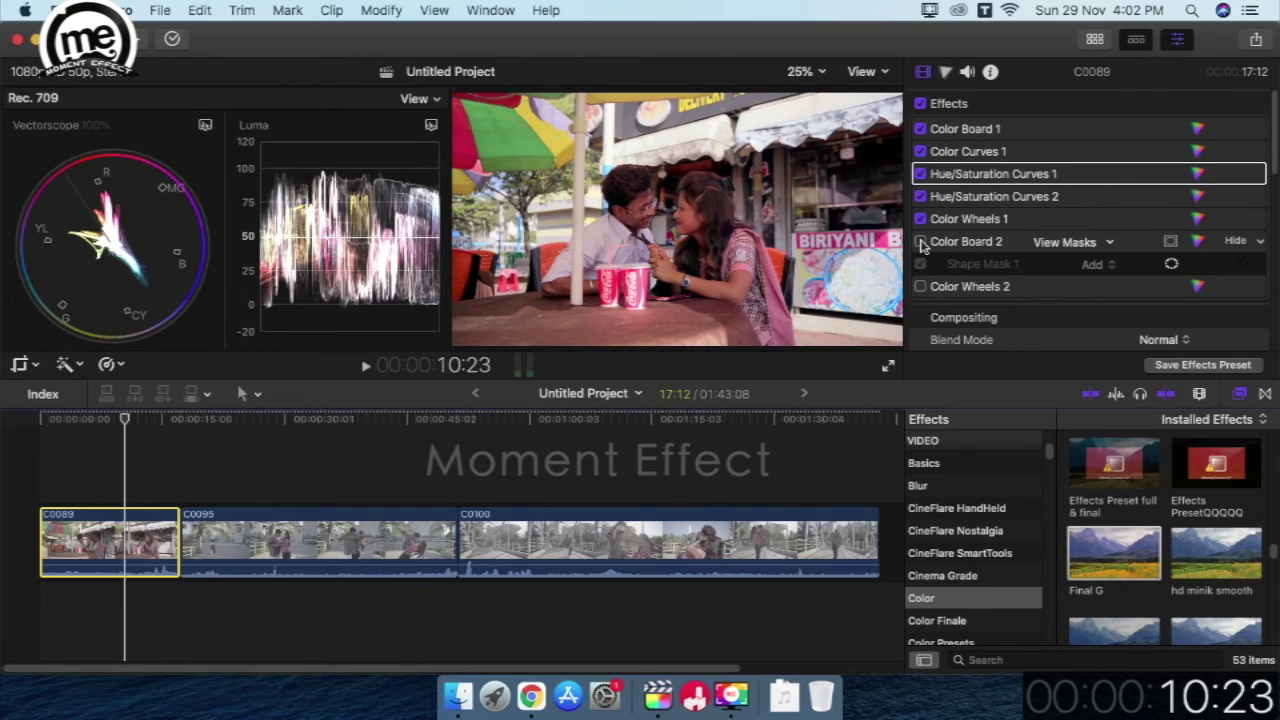
left_click(921, 242)
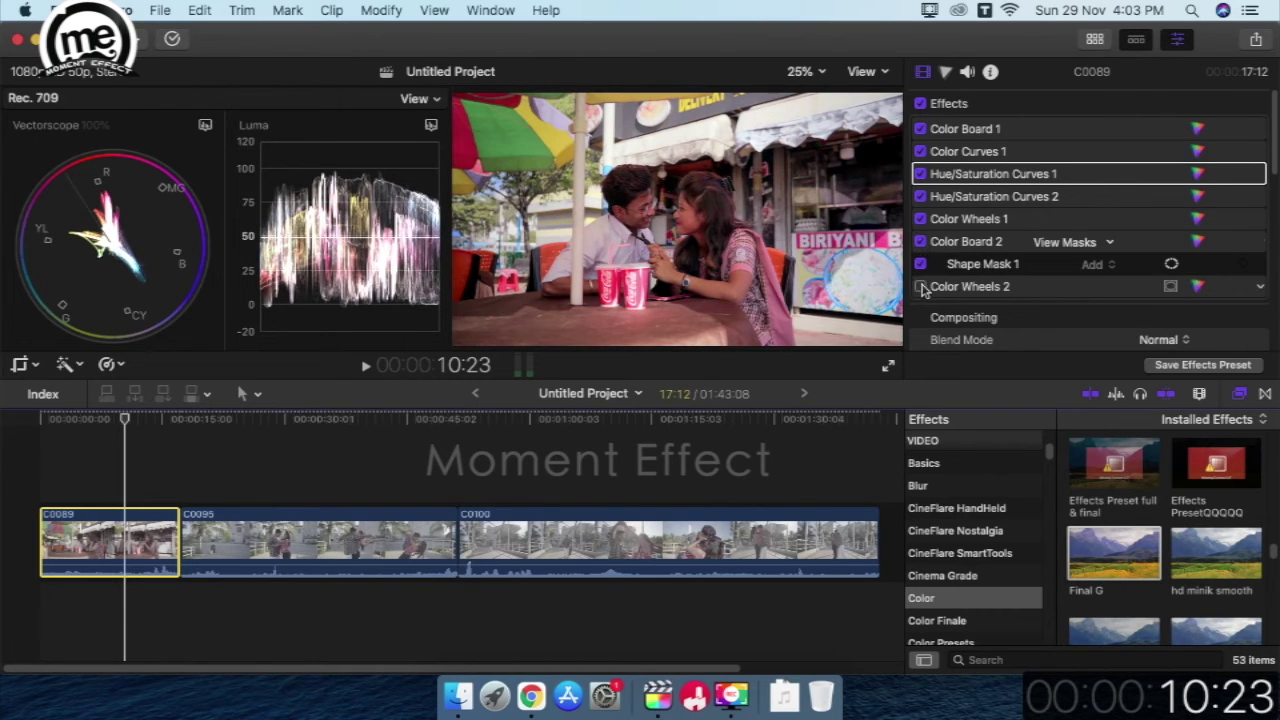
left_click(921, 287)
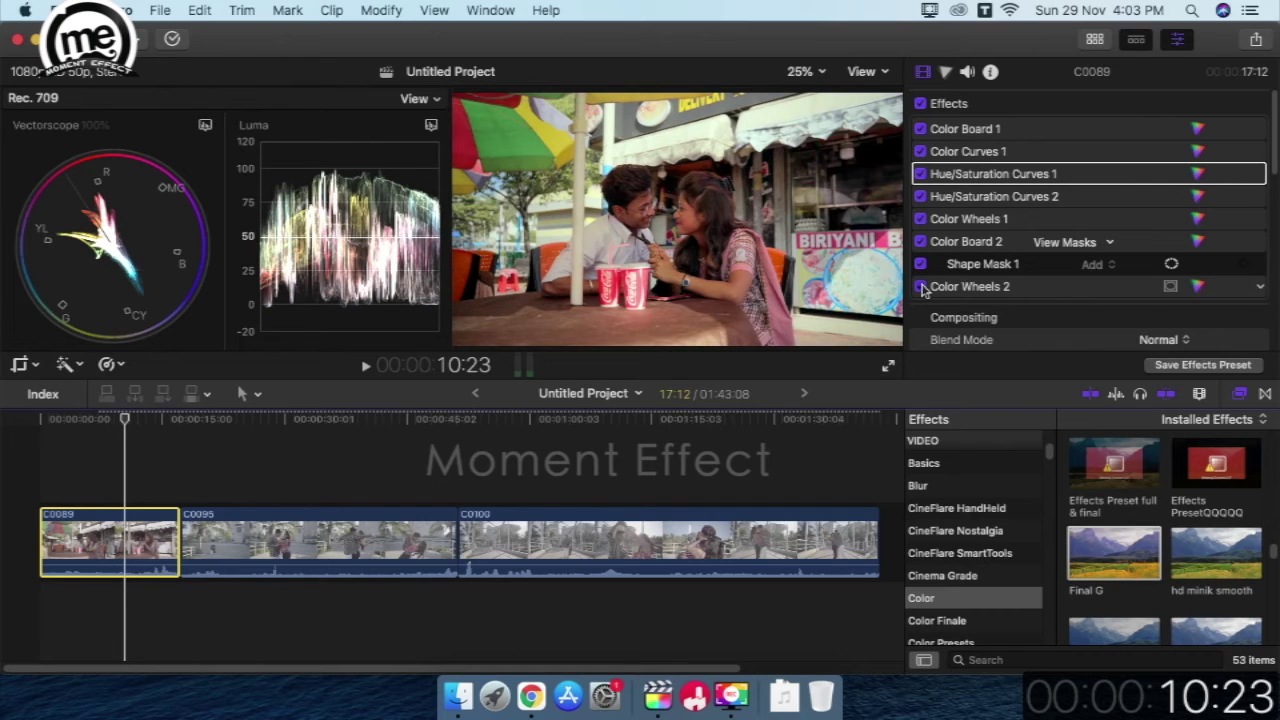
left_click(921, 287)
left_click(921, 287)
left_click(921, 287)
left_click(921, 287)
left_click(921, 287)
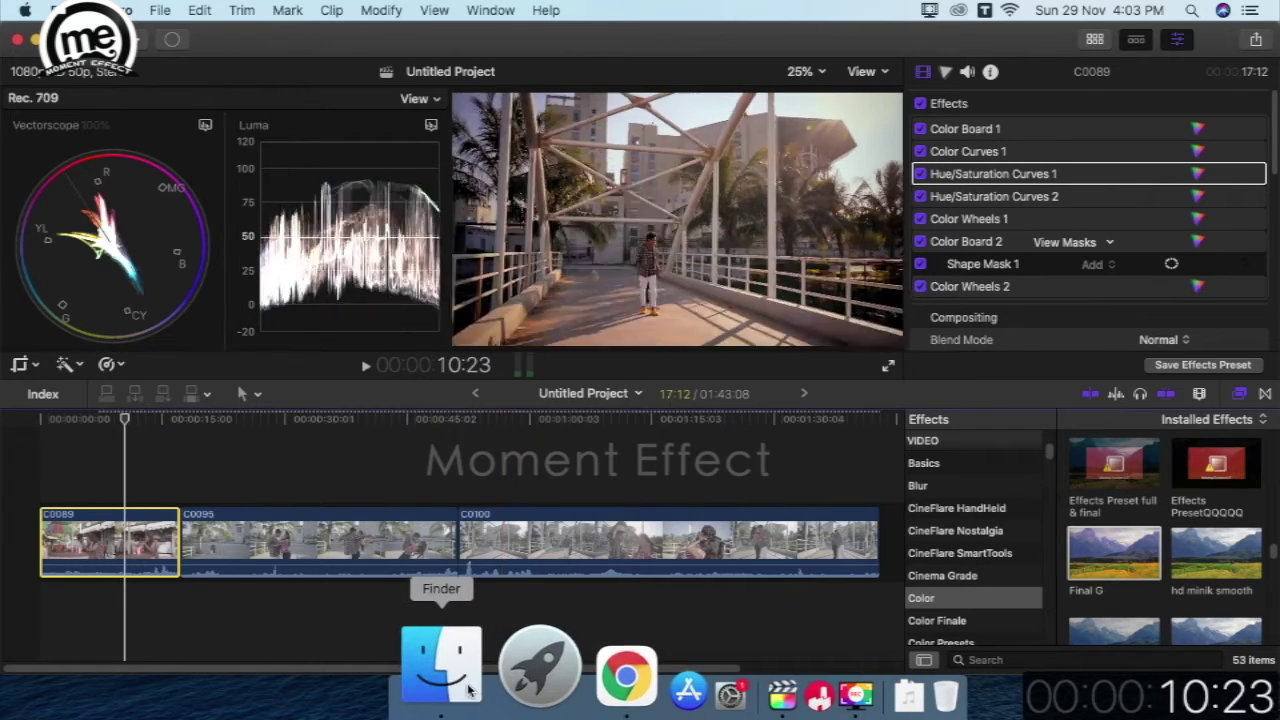
Drag UHD_2;3.png from the Desktop into the timeline above the clips
left_click(485, 655)
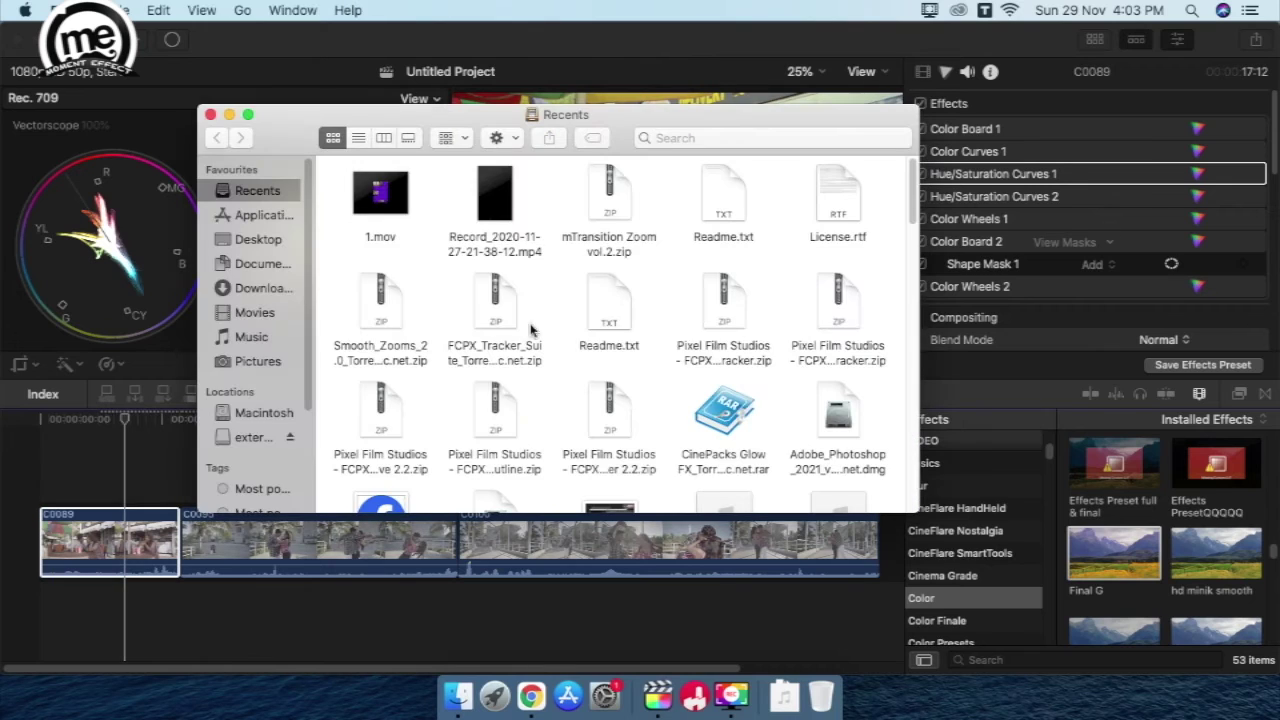
left_click(268, 246)
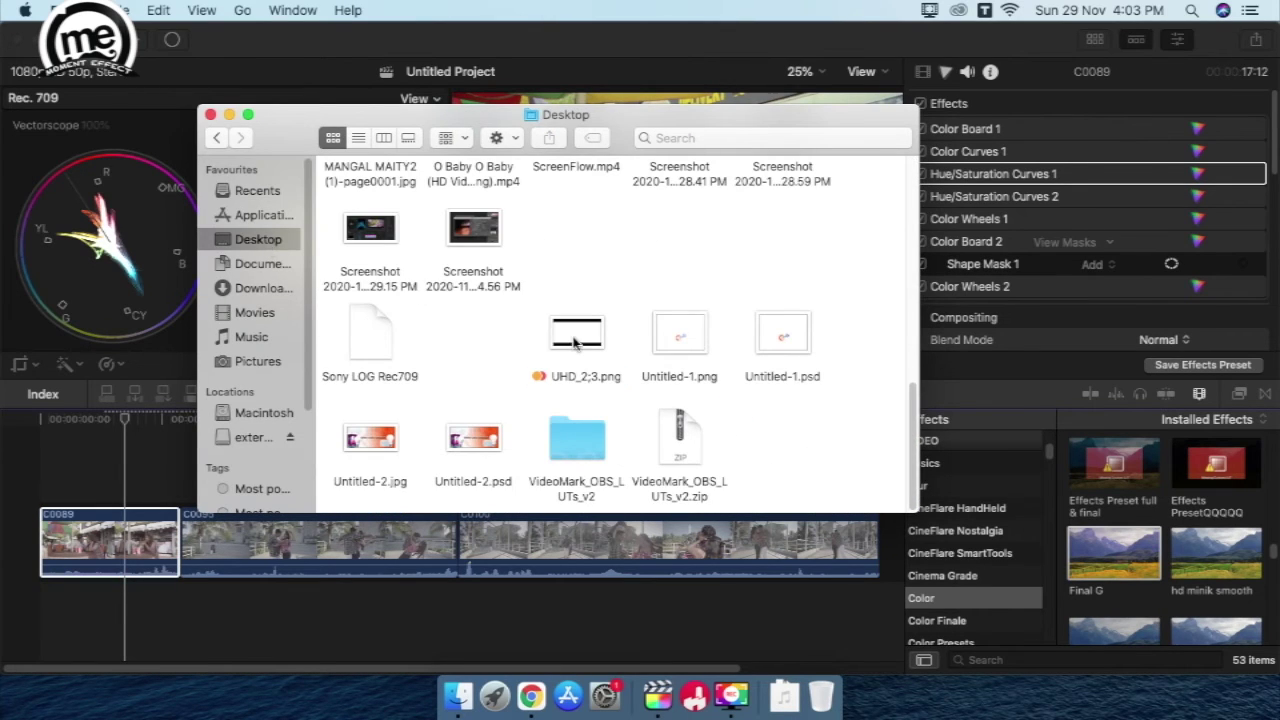
left_click_drag(575, 343, 125, 451)
left_click(130, 451)
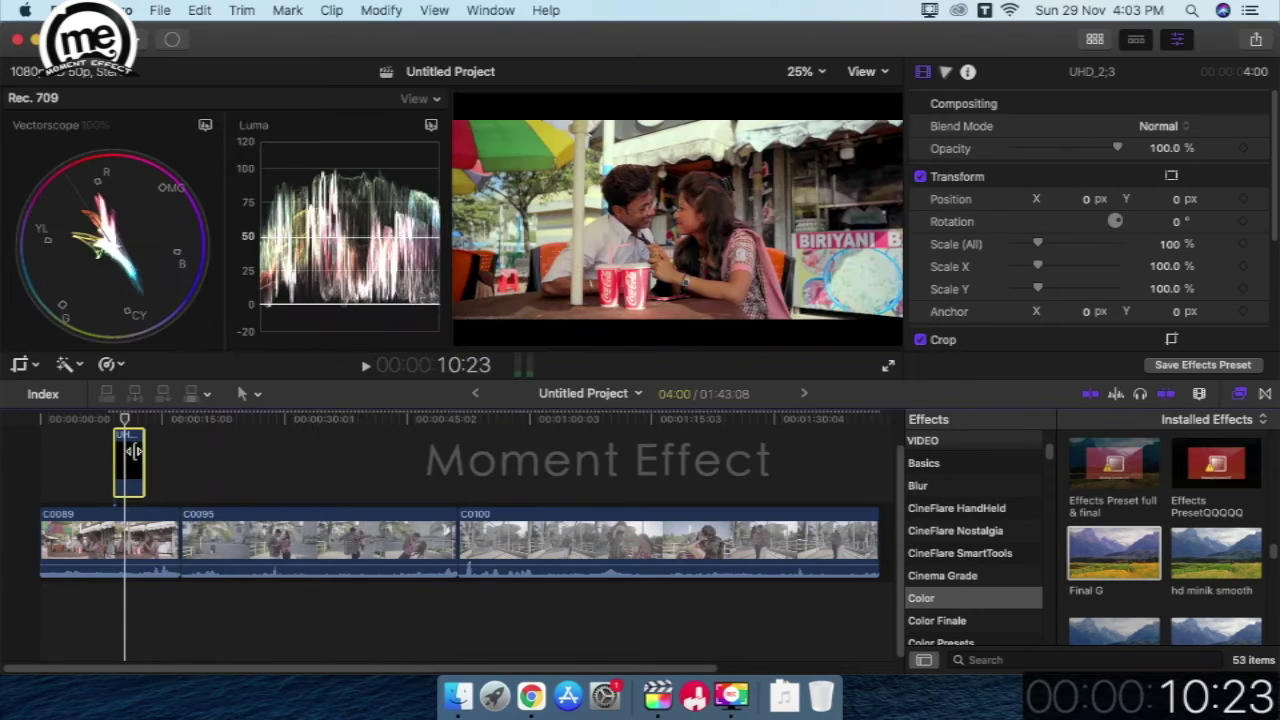
Stretch the UHD_2;3 overlay from the project start to the project end
left_click_drag(117, 464, 40, 464)
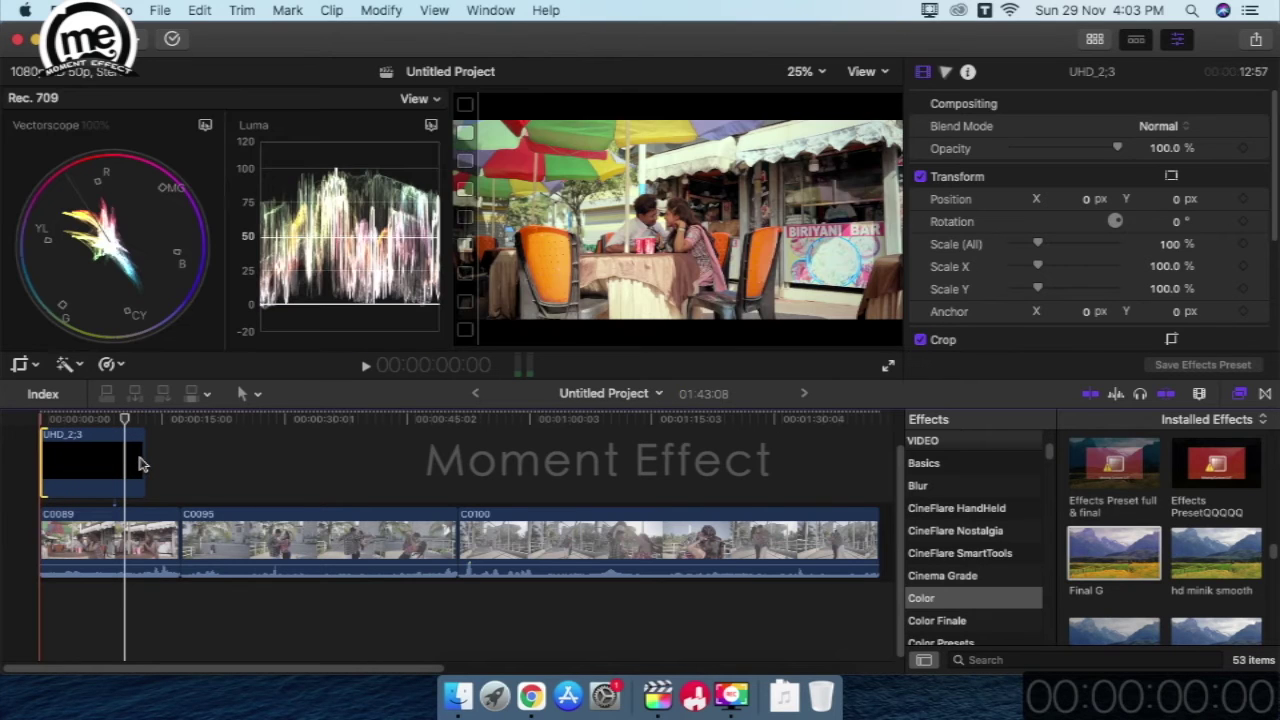
left_click_drag(143, 462, 862, 477)
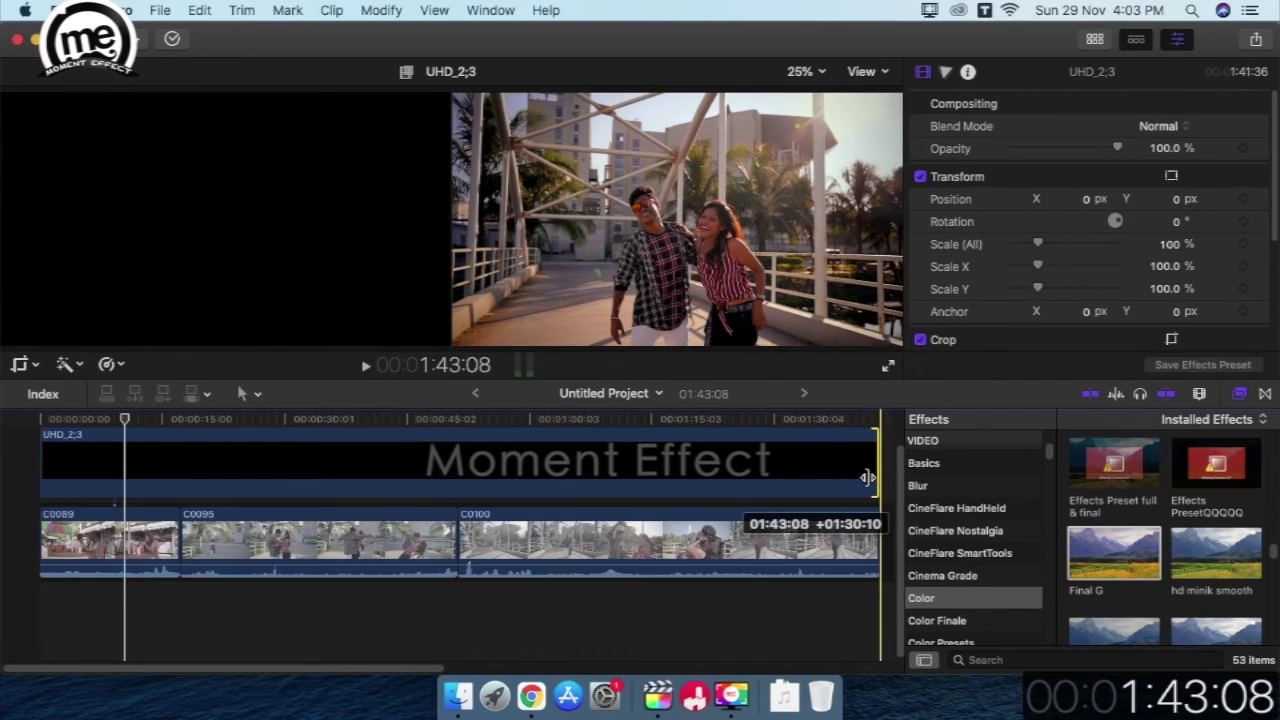
left_click_drag(862, 477, 870, 482)
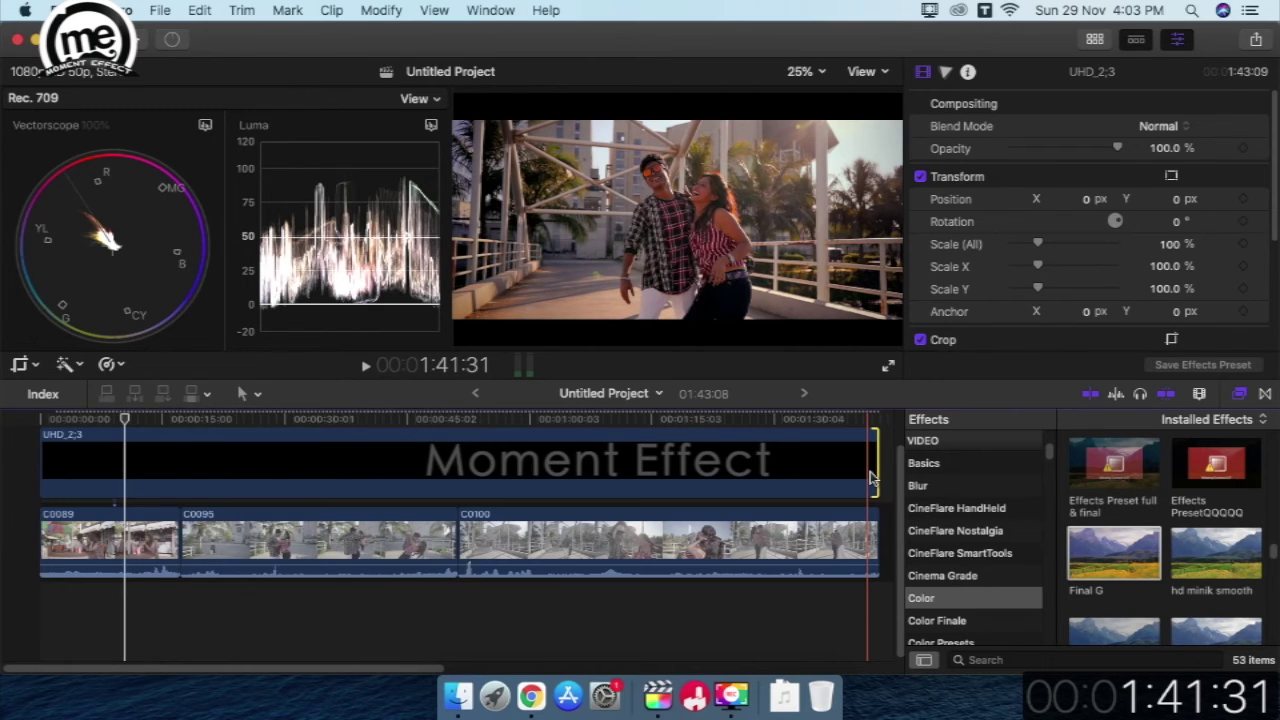
Rewind the playhead to 00:00:00:00 and start full-screen playback of the project
key("super+alt+2")
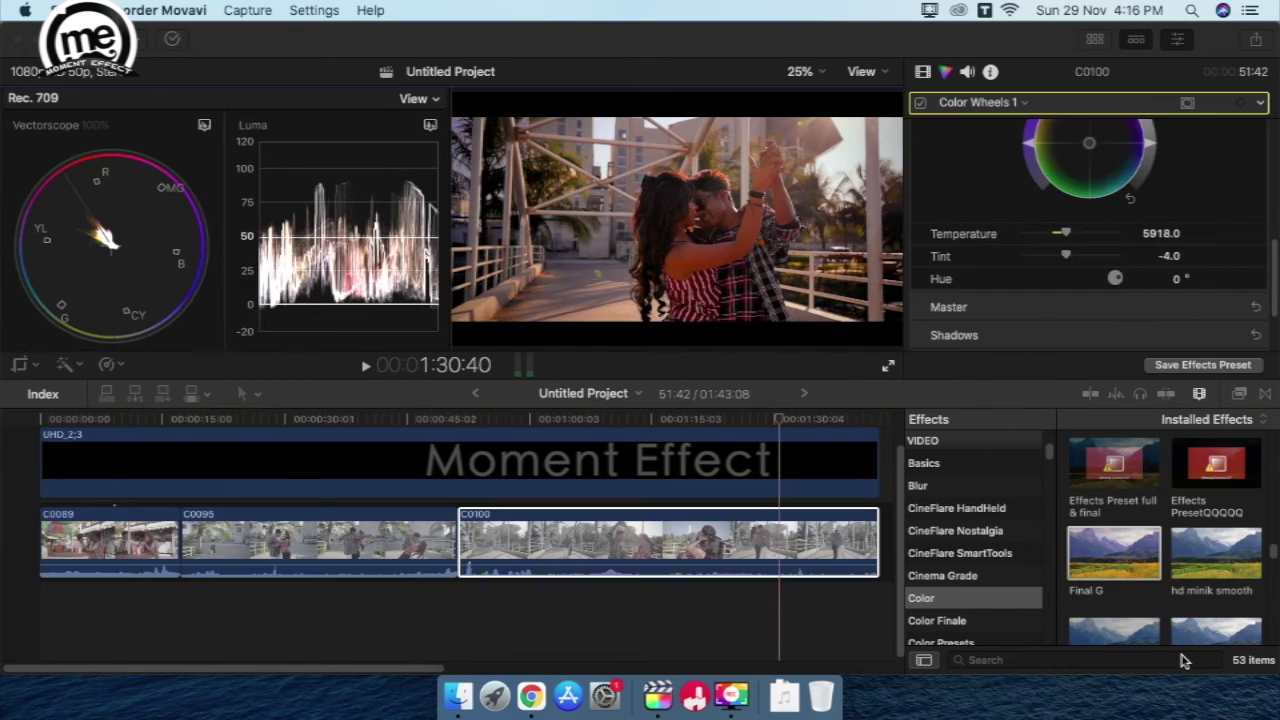
left_click(706, 420)
left_click_drag(706, 420, 40, 420)
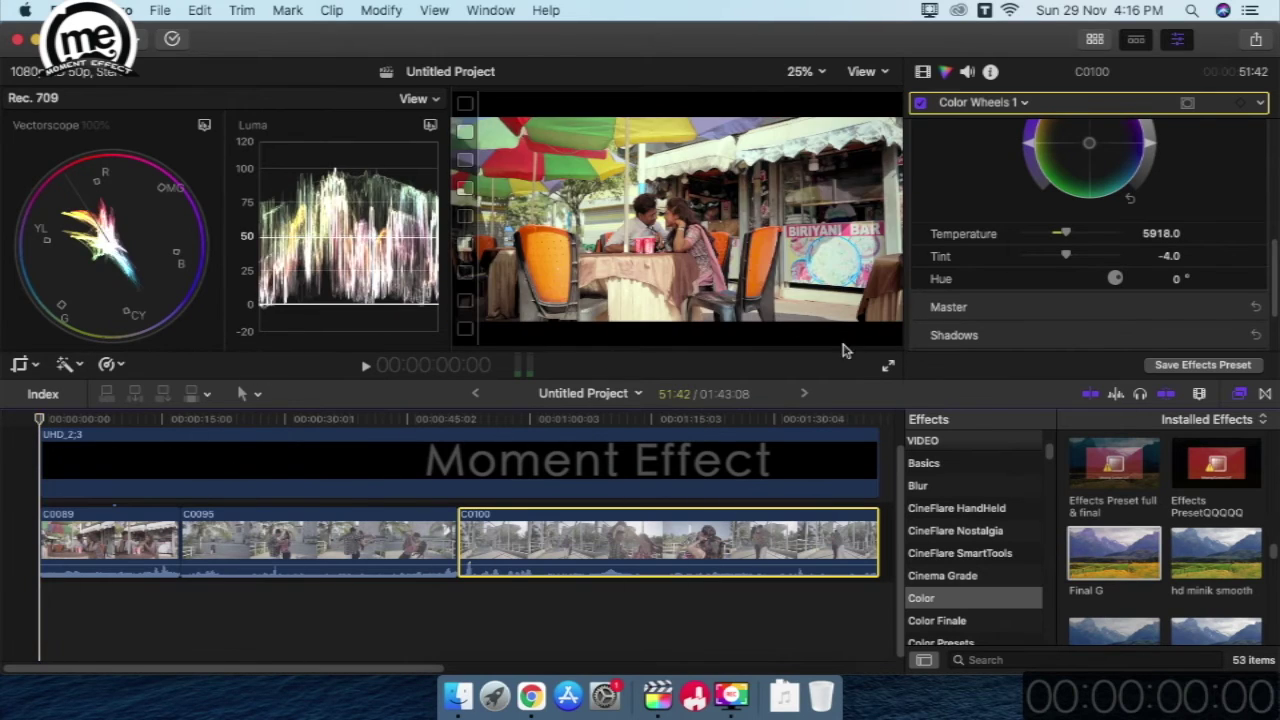
left_click(888, 368)
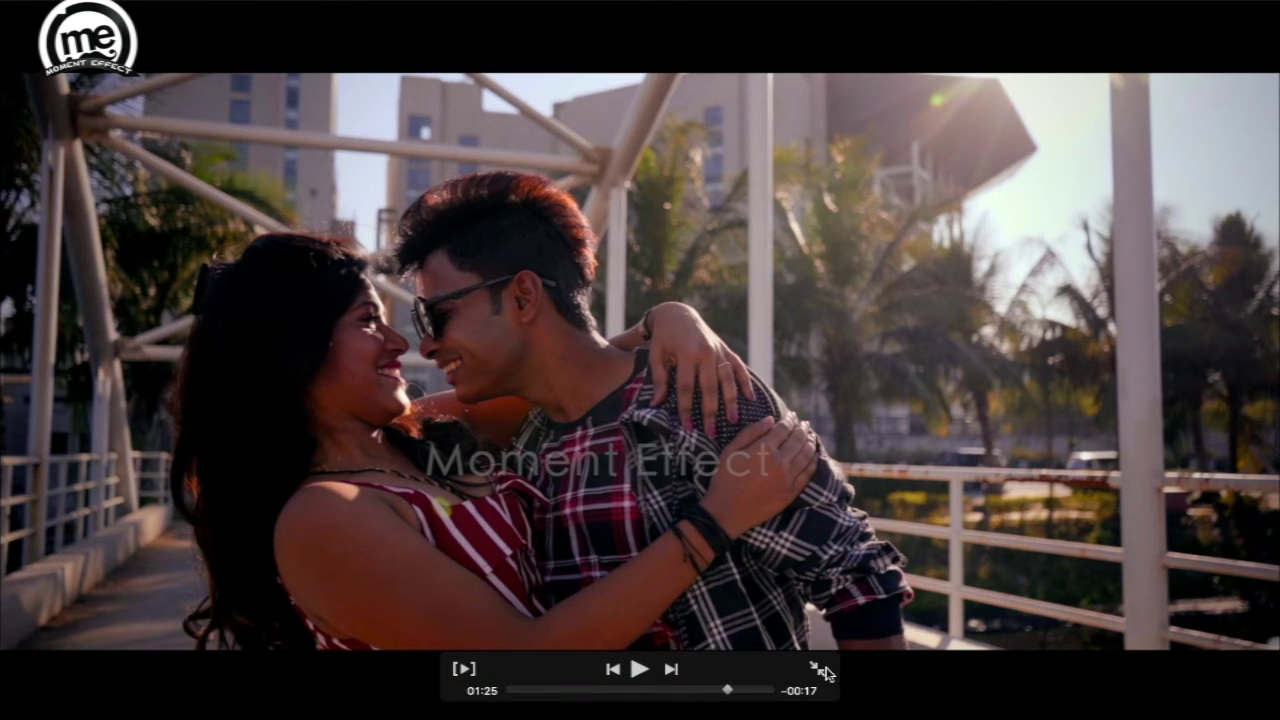
Exit full screen, go to 1:19:49 in C0100 and lower its Color Board 1 saturation, comparing on/off
left_click(817, 668)
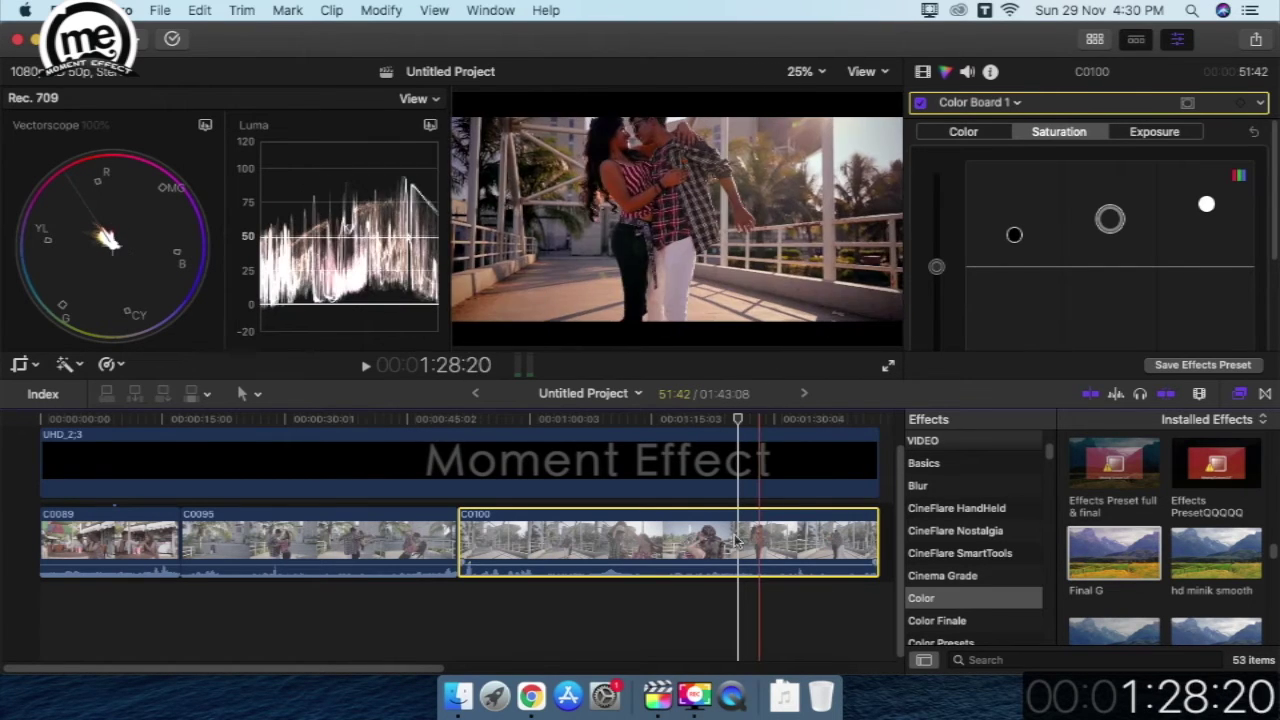
left_click(722, 418)
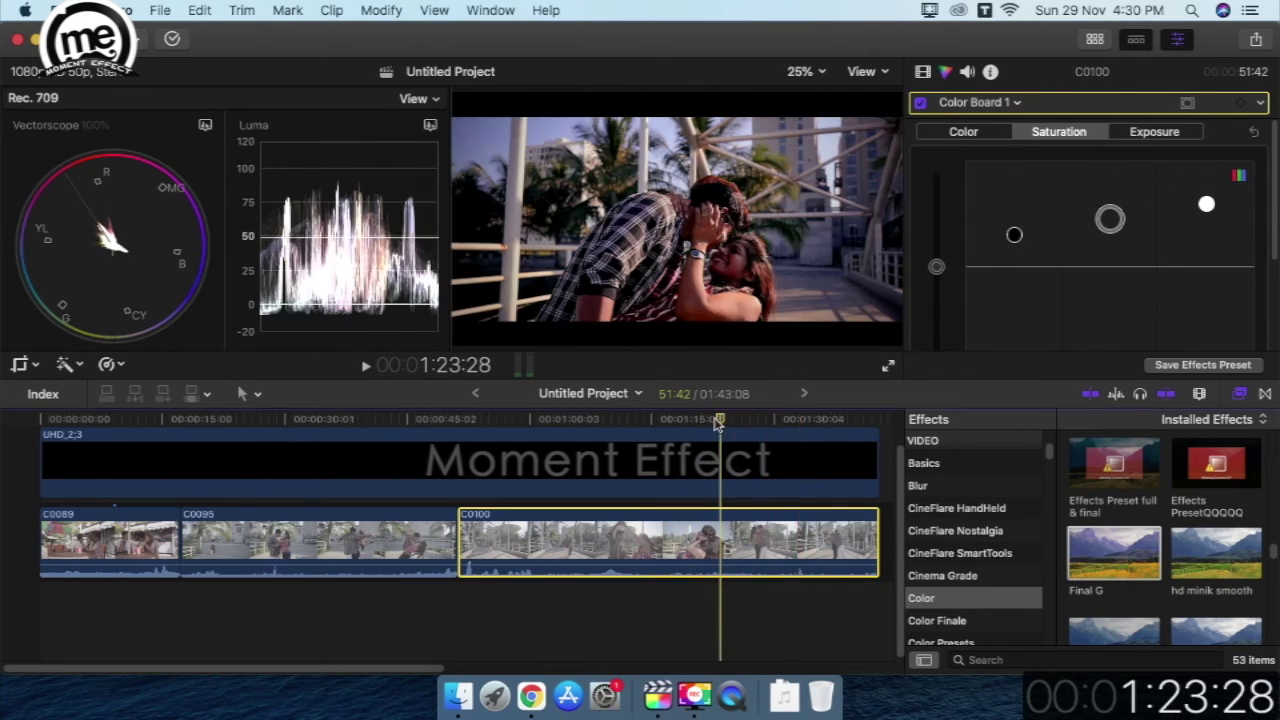
left_click(690, 420)
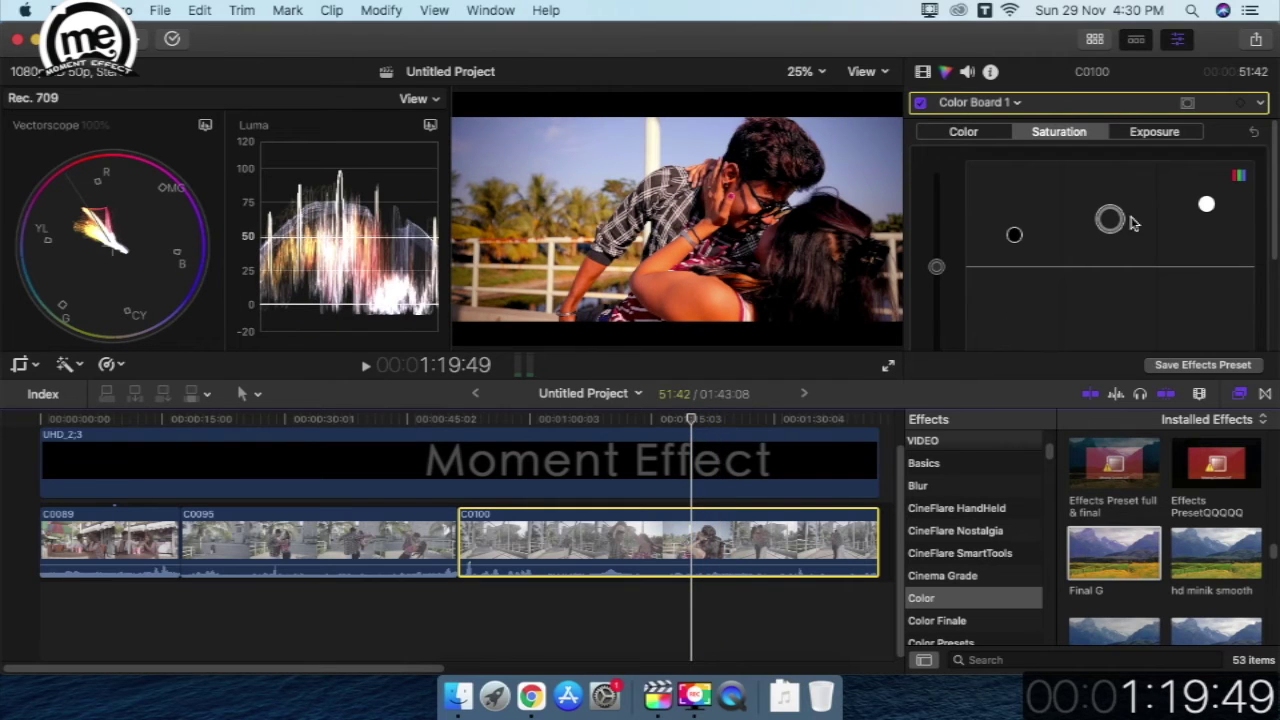
left_click_drag(1108, 222, 1110, 268)
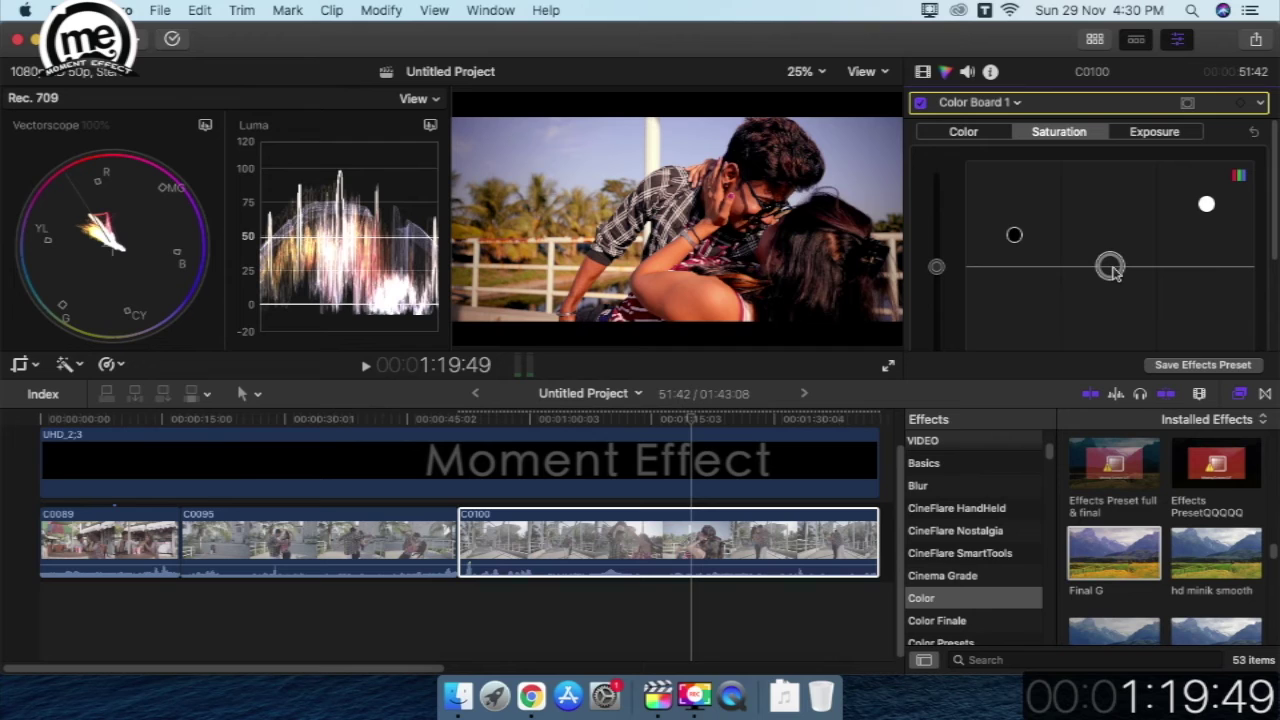
left_click(920, 103)
left_click(920, 103)
Lower C0100's midtone and overall saturation slightly, then scrub back to review
left_click(1207, 206)
left_click_drag(1013, 236, 1014, 252)
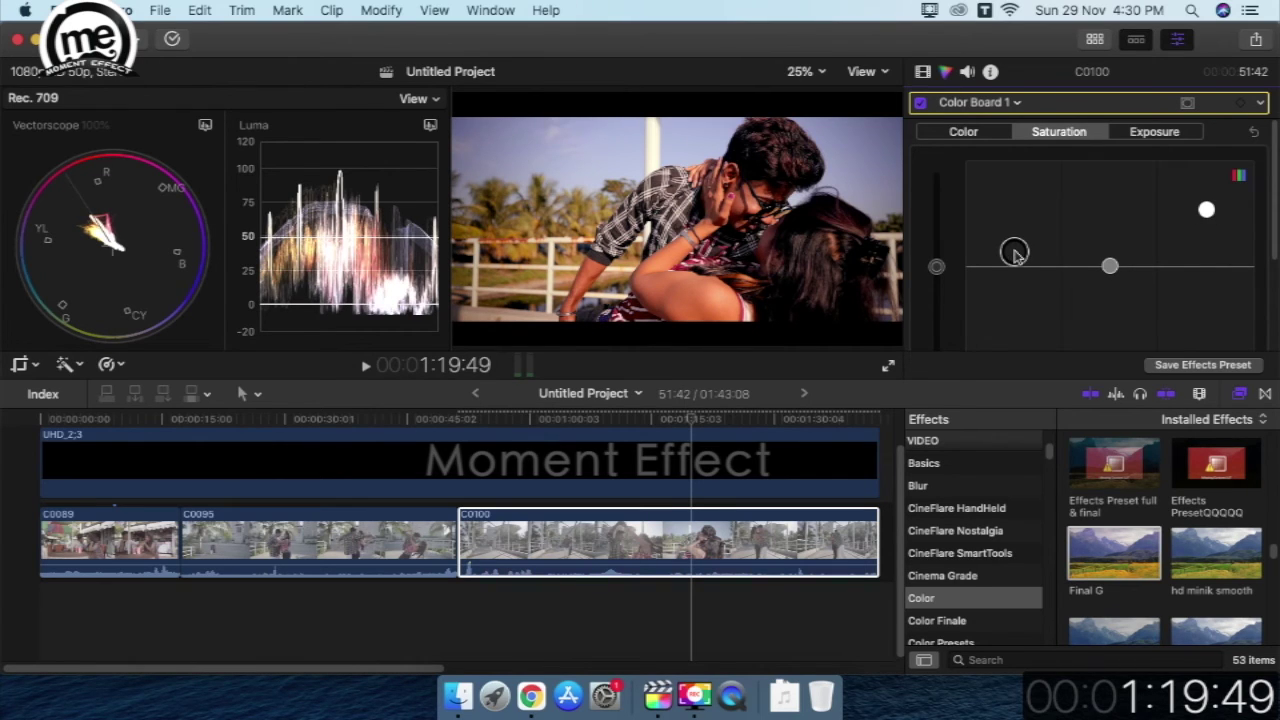
left_click_drag(1204, 211, 1207, 222)
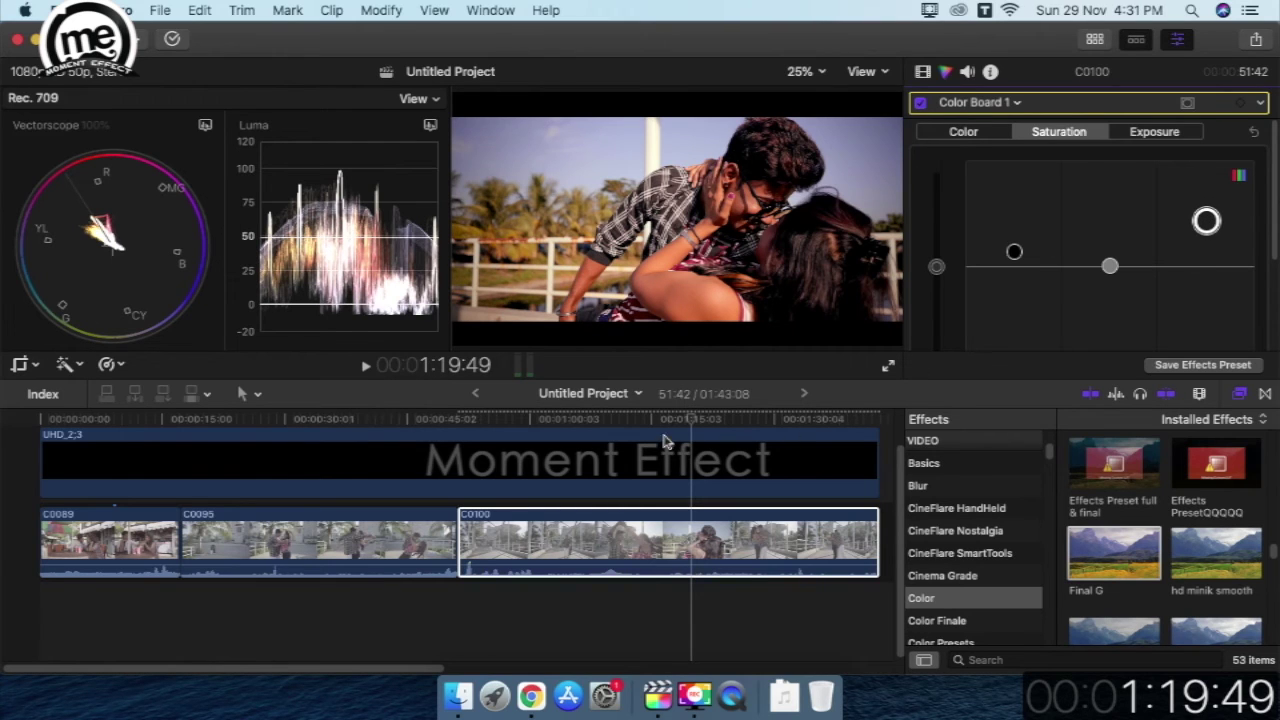
left_click_drag(657, 419, 637, 425)
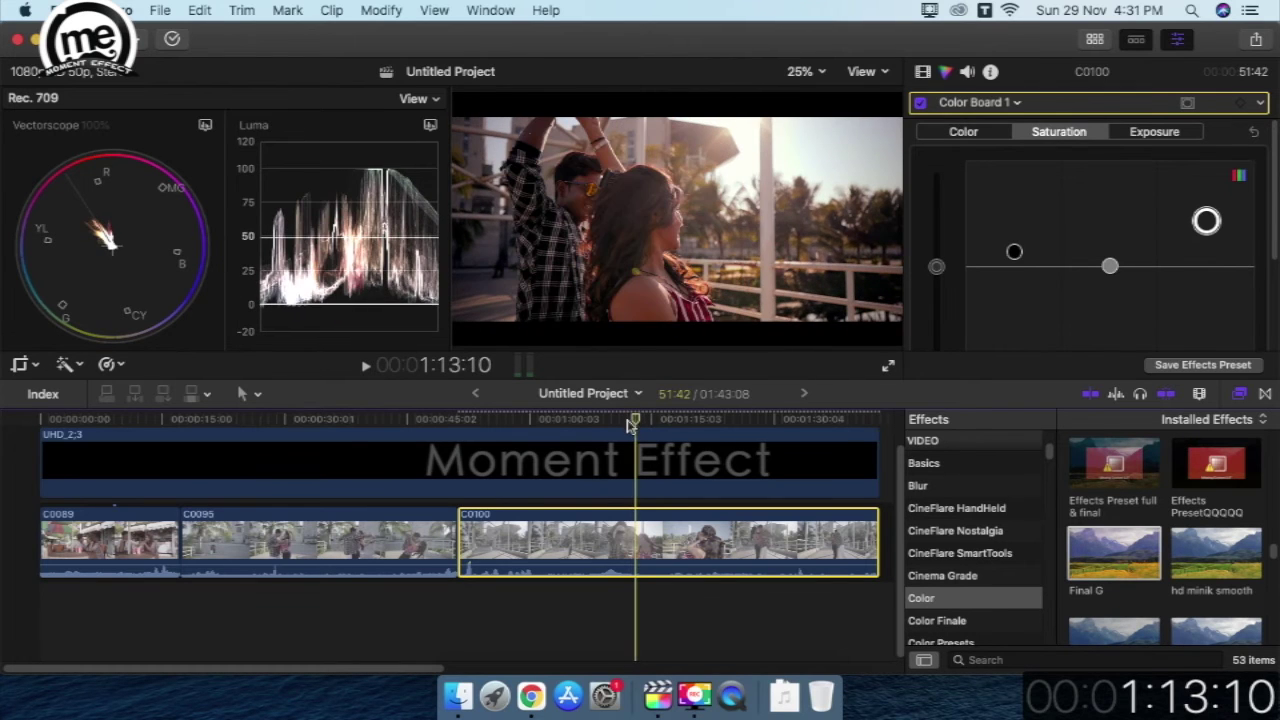
left_click(366, 419)
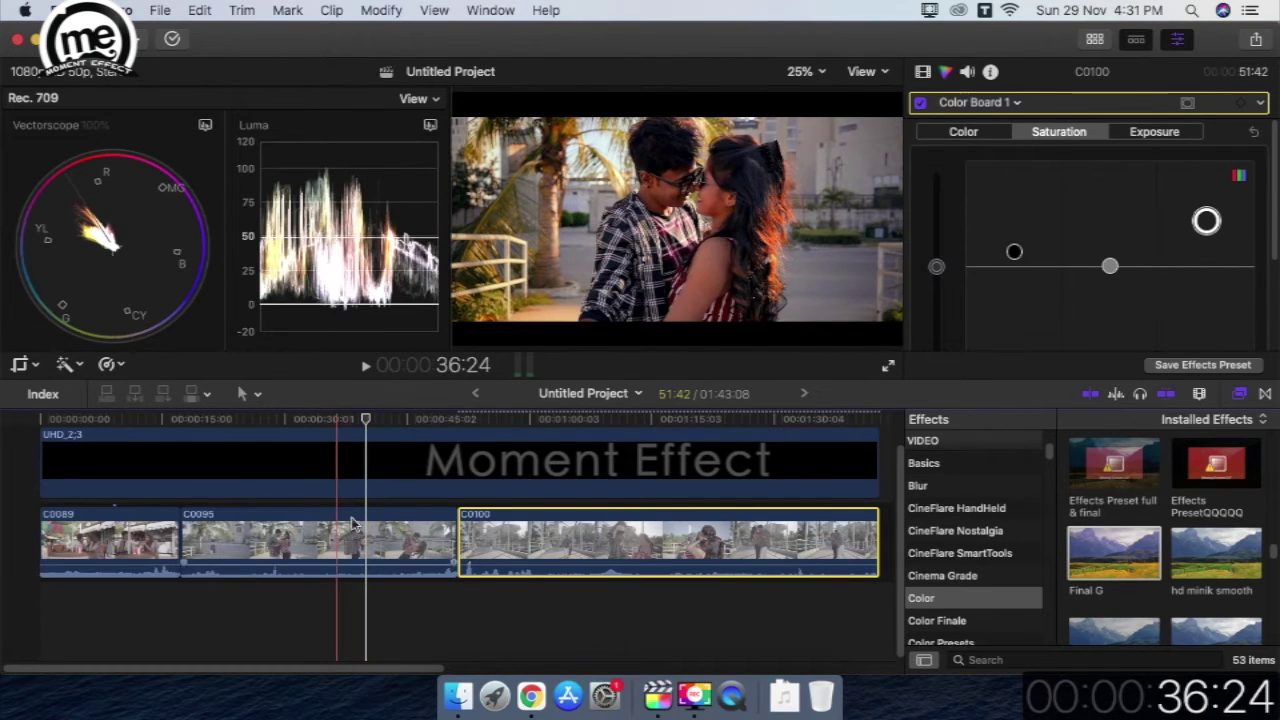
Select C0095 and bring its Color Board 1 midtone saturation down to neutral
left_click(352, 522)
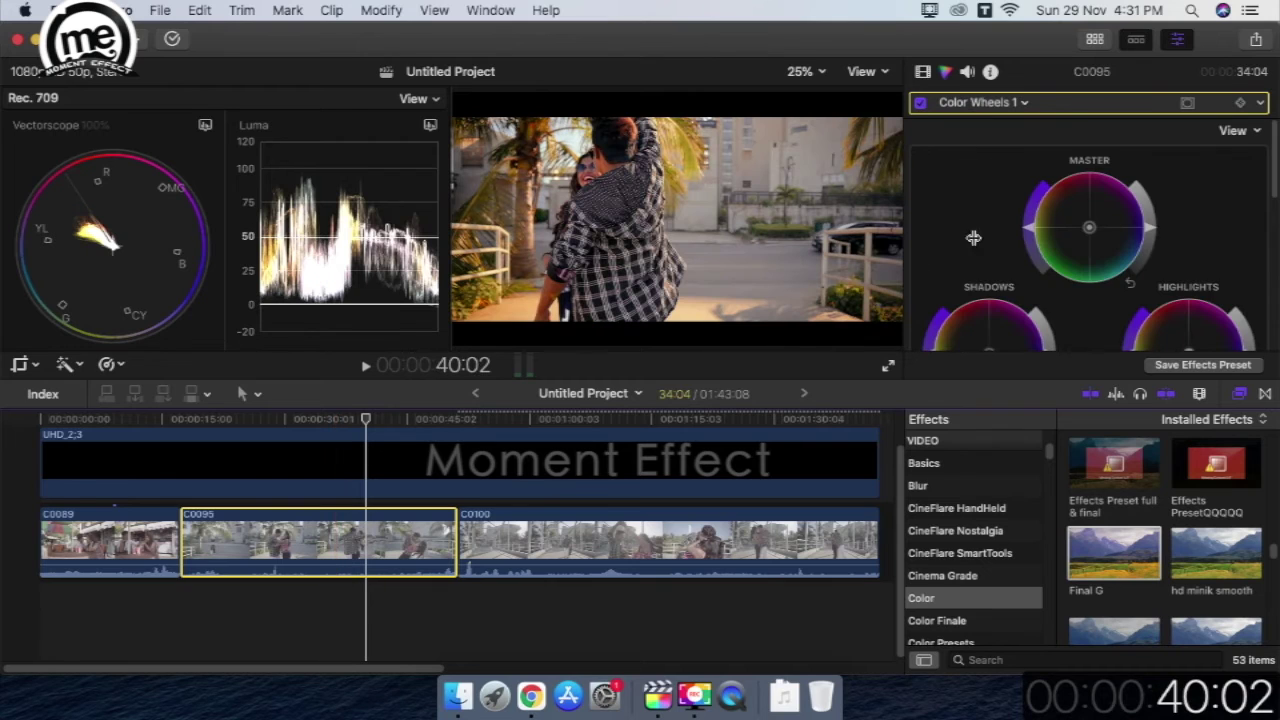
left_click(1024, 104)
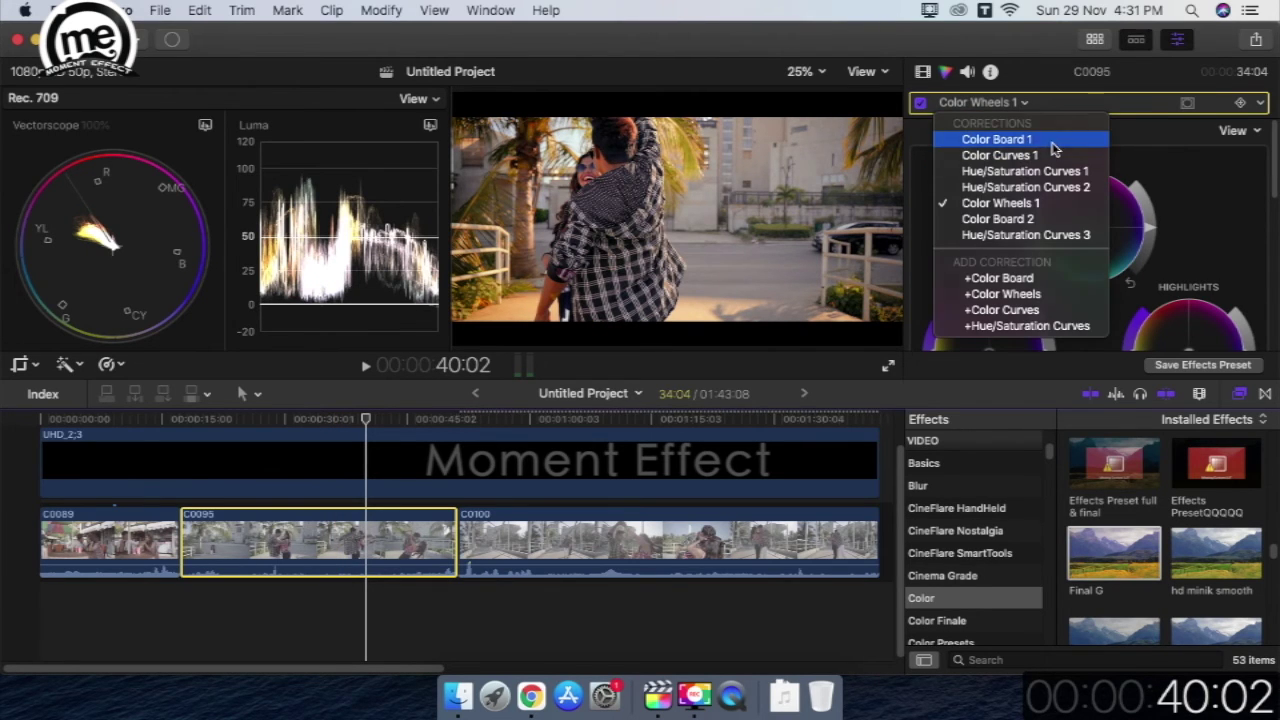
left_click(1138, 148)
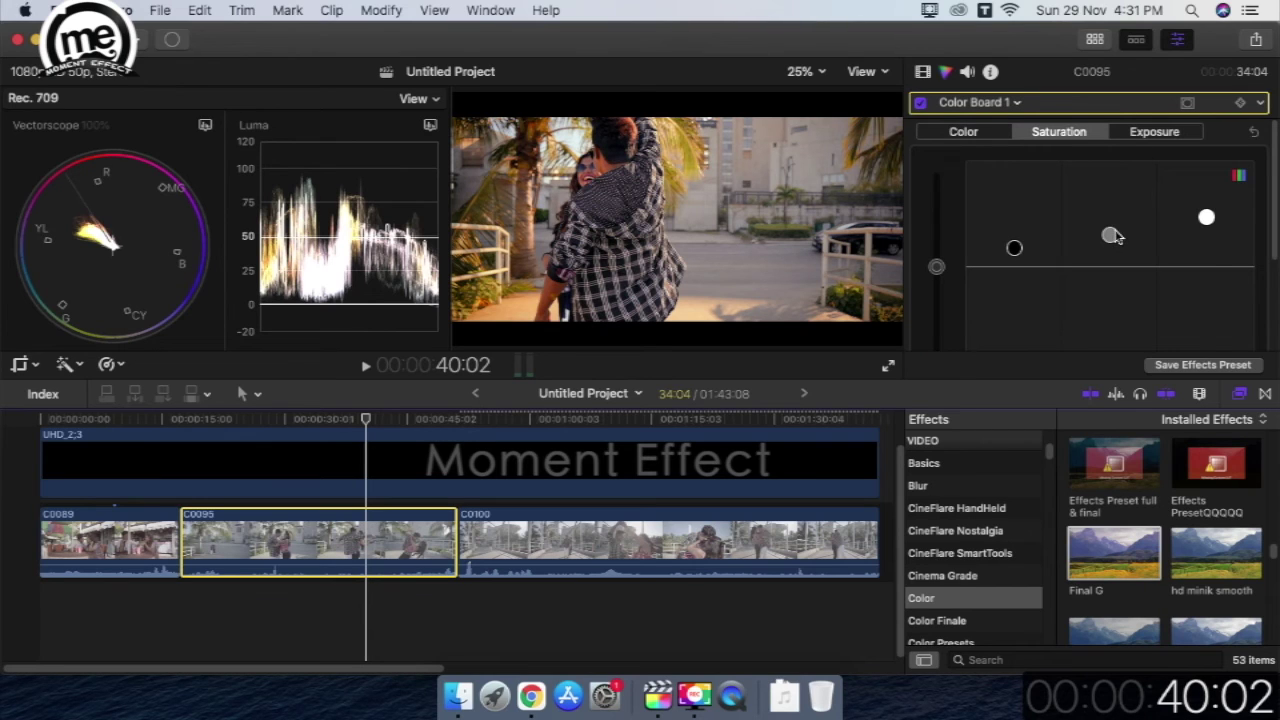
left_click_drag(1113, 236, 1111, 266)
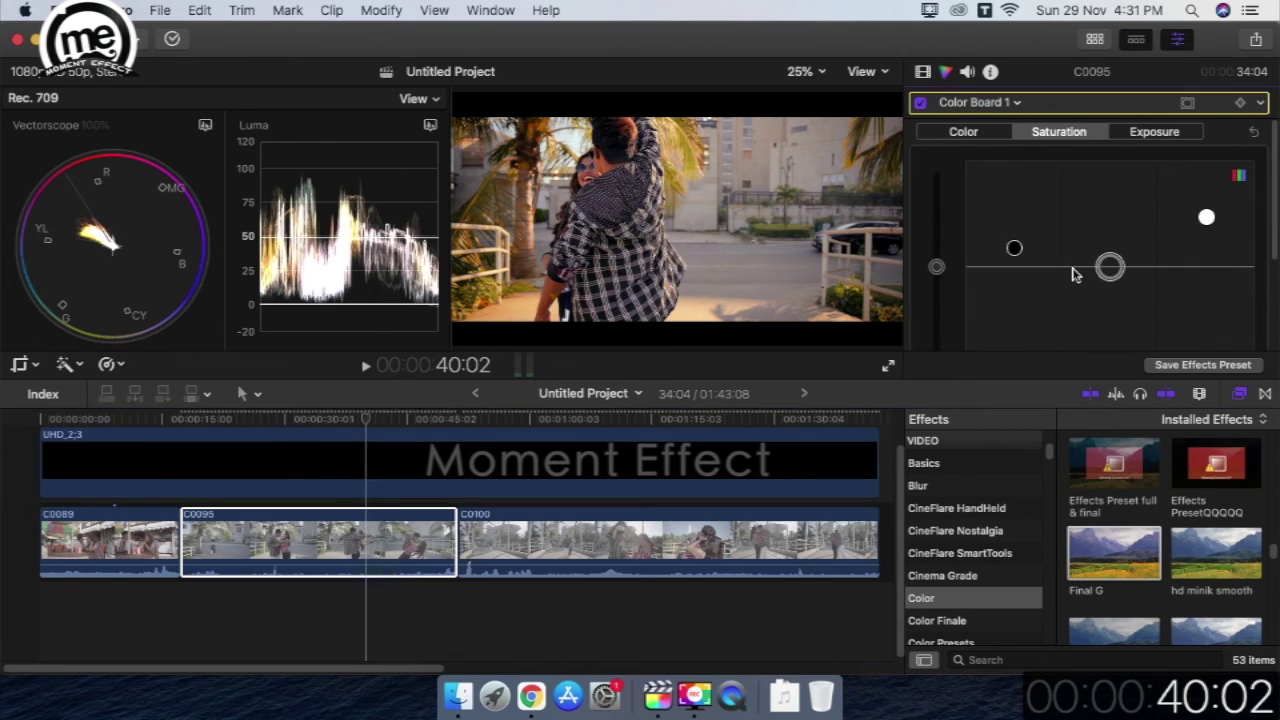
left_click(324, 424)
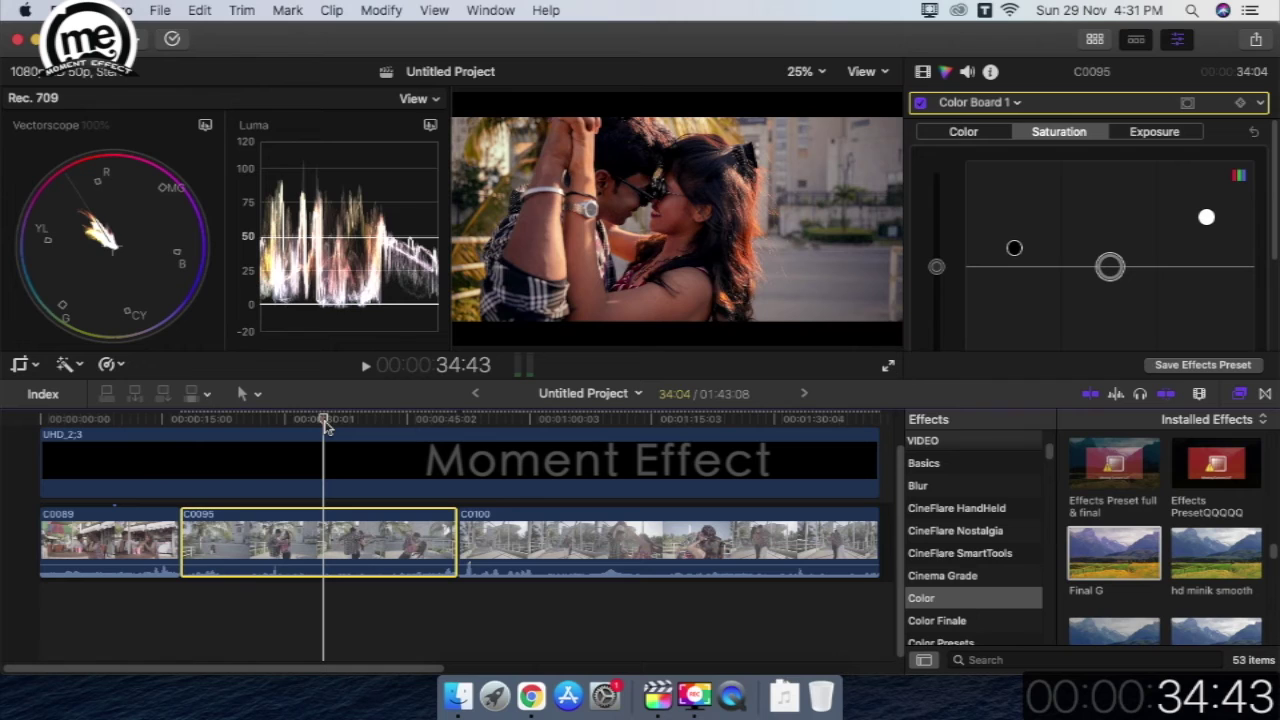
Lower C0095's shadow and highlight saturation, then select clip C0089
left_click(1014, 249)
left_click_drag(1014, 249, 1012, 262)
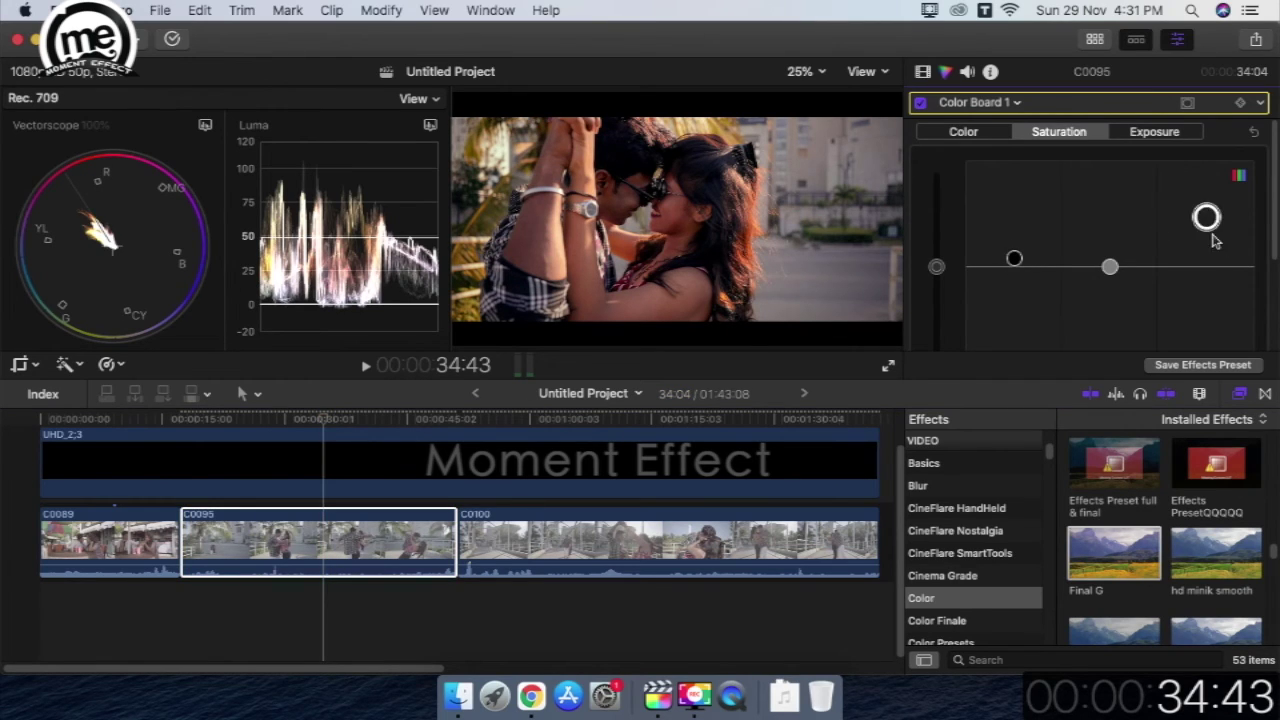
left_click_drag(1209, 219, 1212, 255)
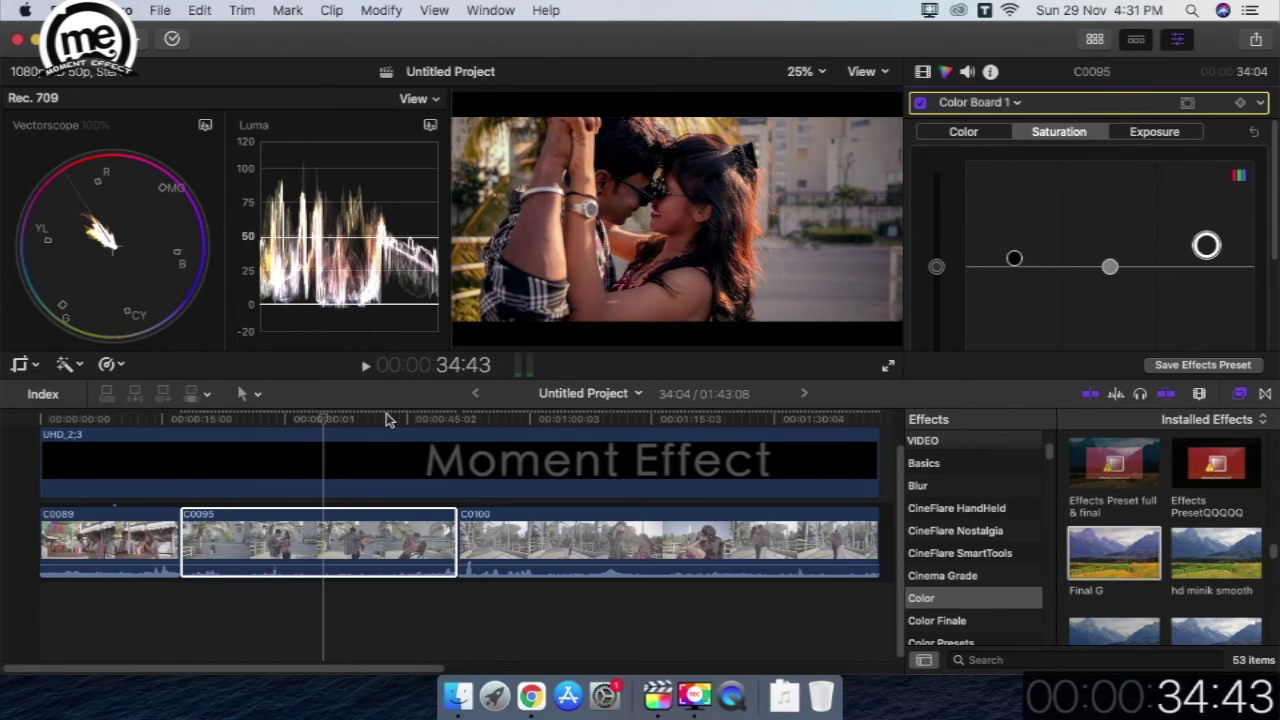
left_click(400, 540)
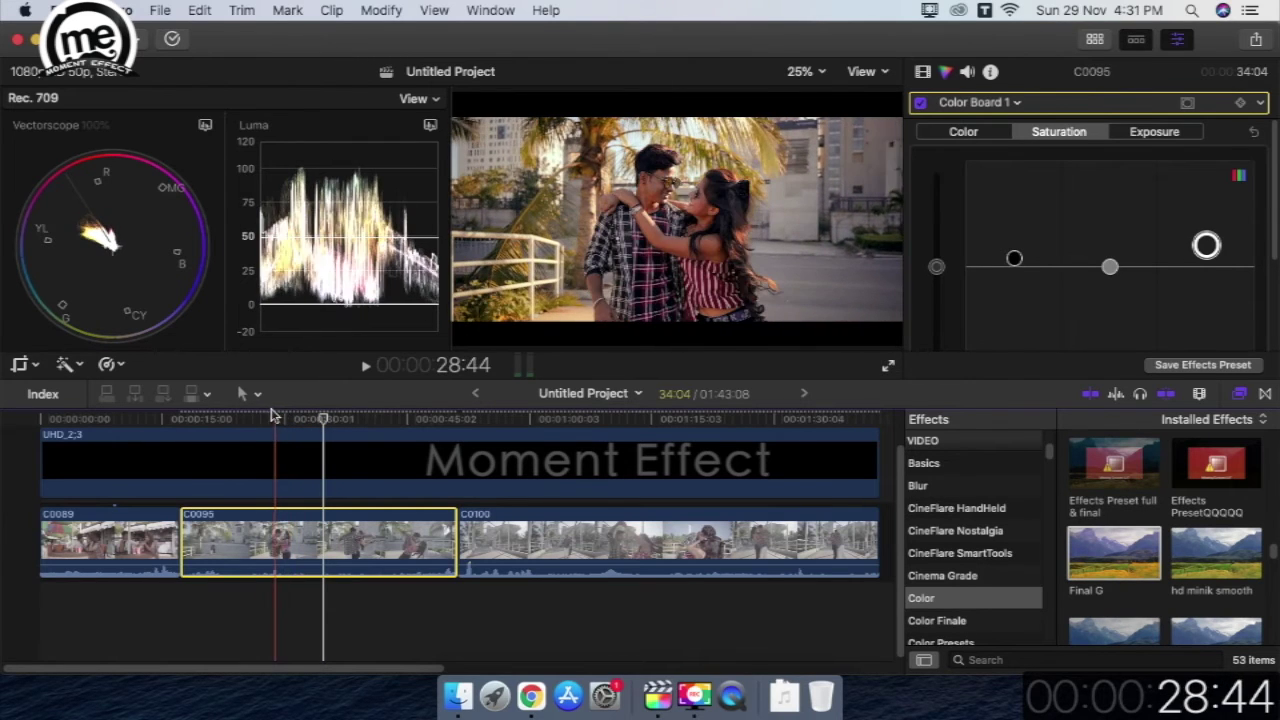
left_click(150, 427)
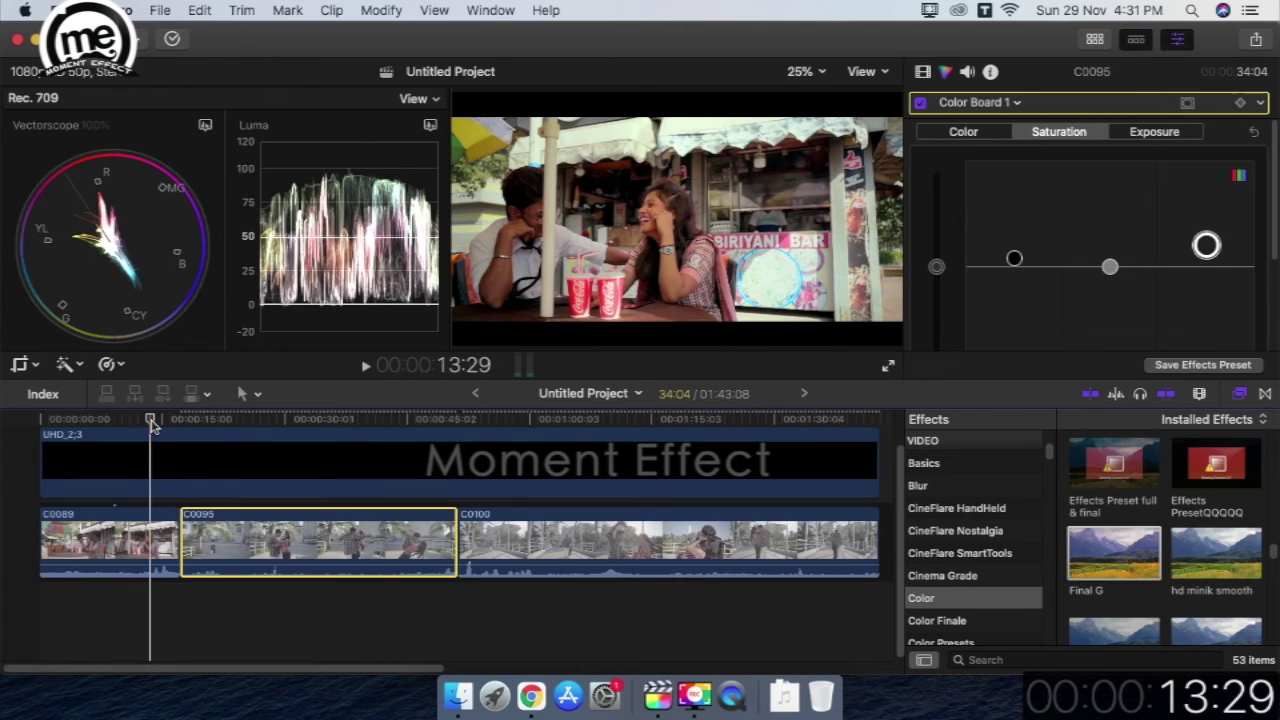
left_click(150, 540)
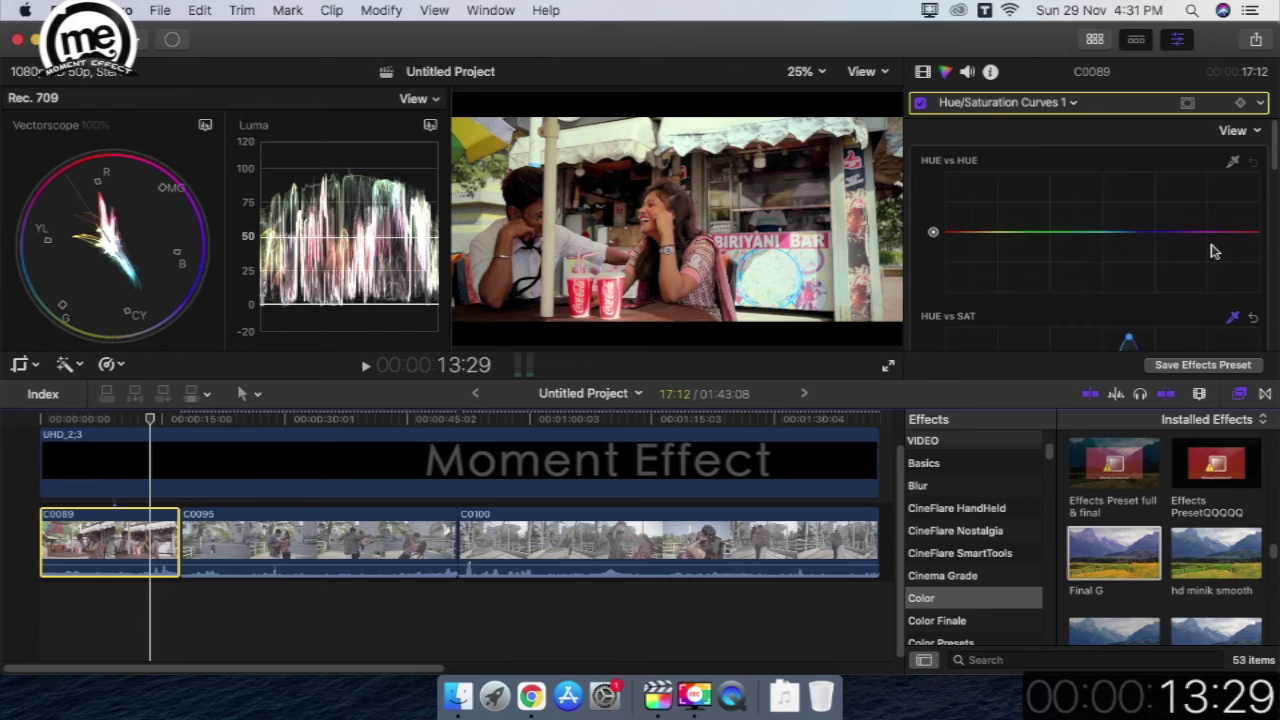
Lower C0089's overall, midtone and highlight saturation in Color Board 1, toggling it to compare
left_click(1066, 104)
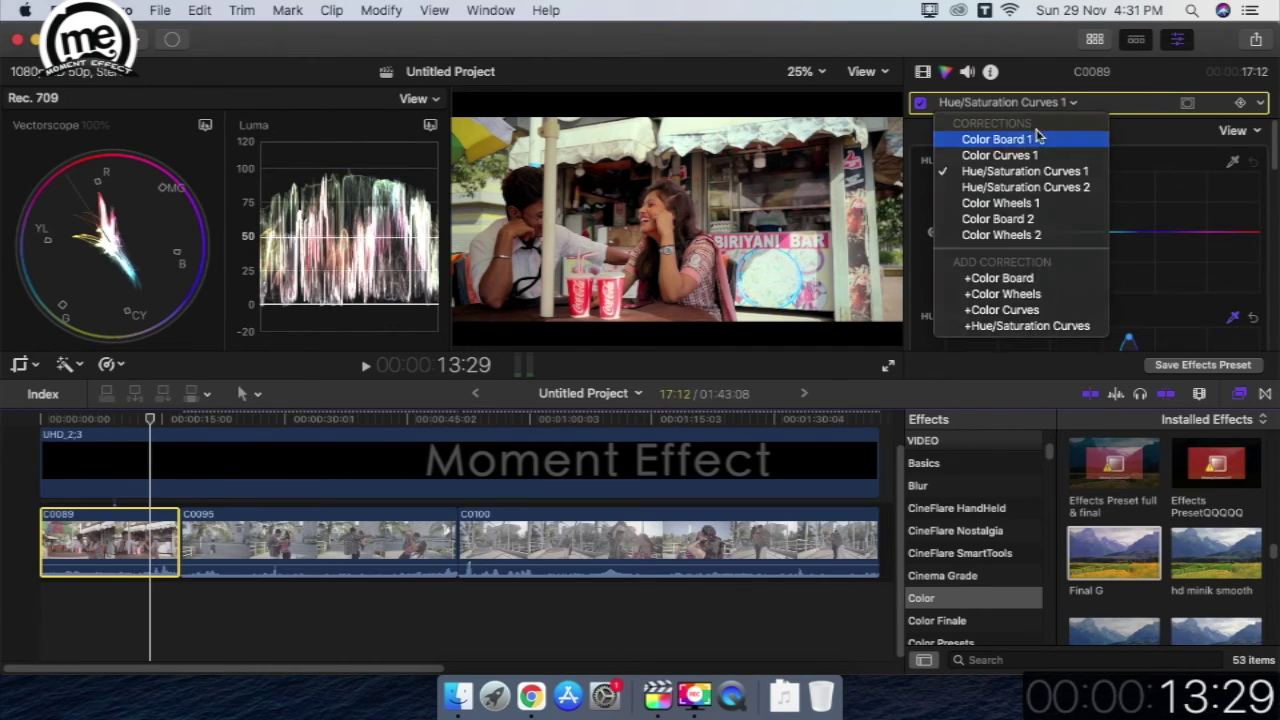
left_click(1036, 139)
left_click_drag(1109, 210, 1110, 263)
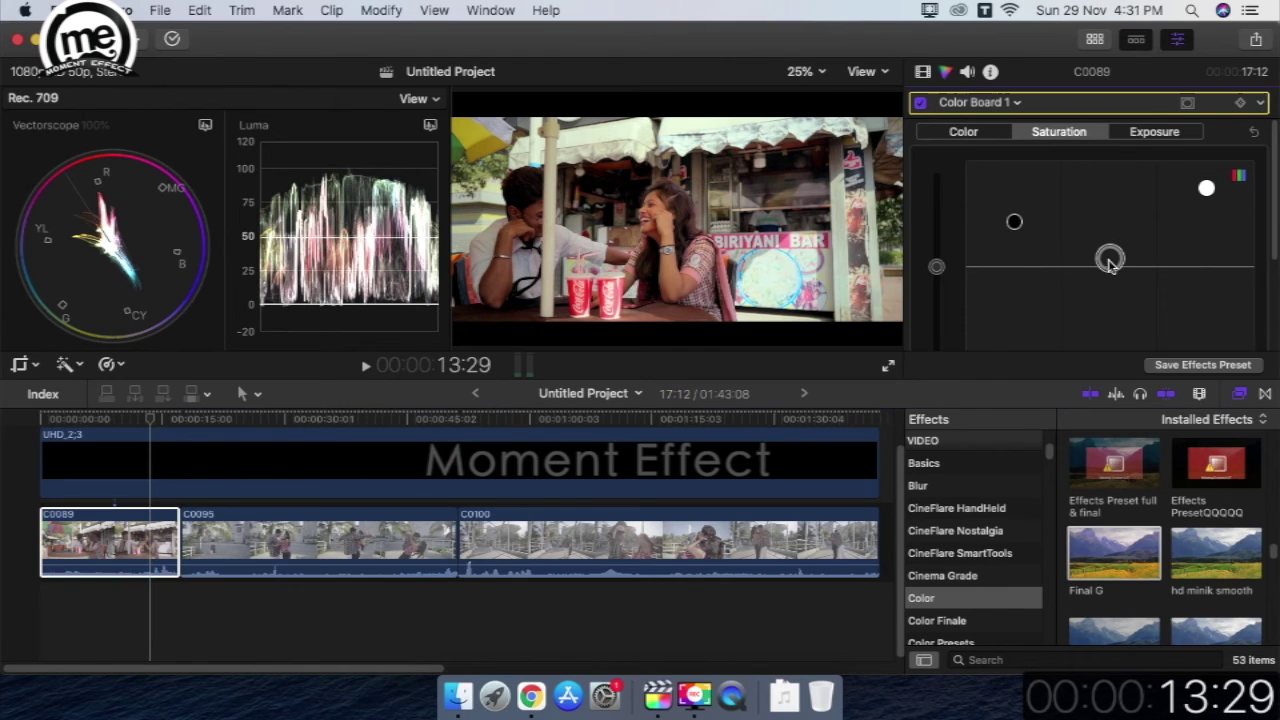
mouse_move(1015, 223)
left_mouse_down()
mouse_move(1018, 244)
mouse_move(1017, 230)
left_mouse_up()
left_click_drag(1206, 190, 1207, 207)
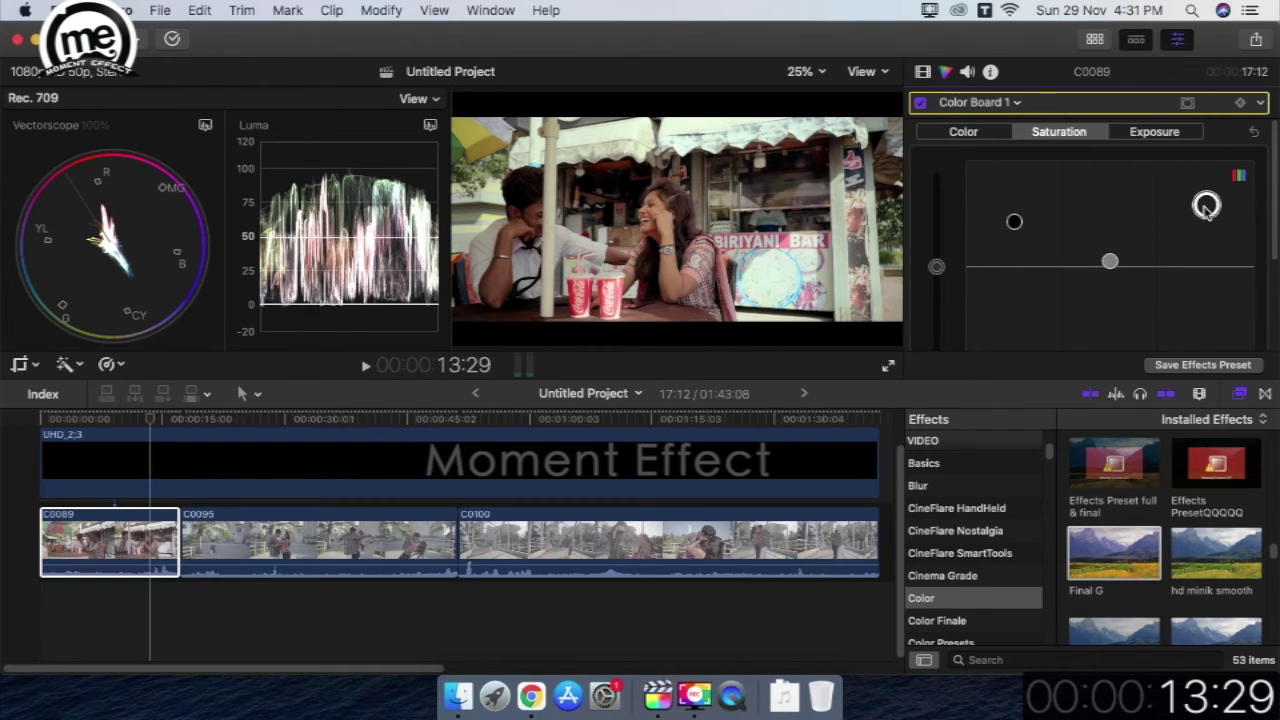
left_click(83, 418)
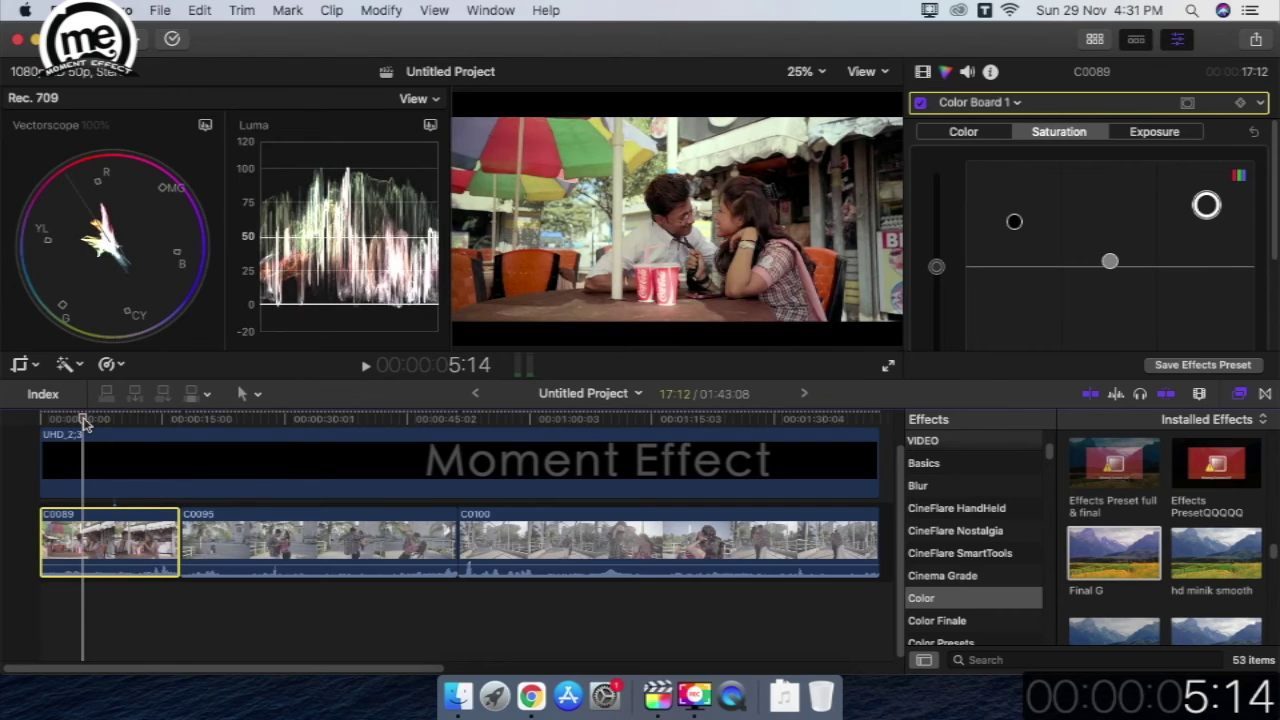
left_click(922, 103)
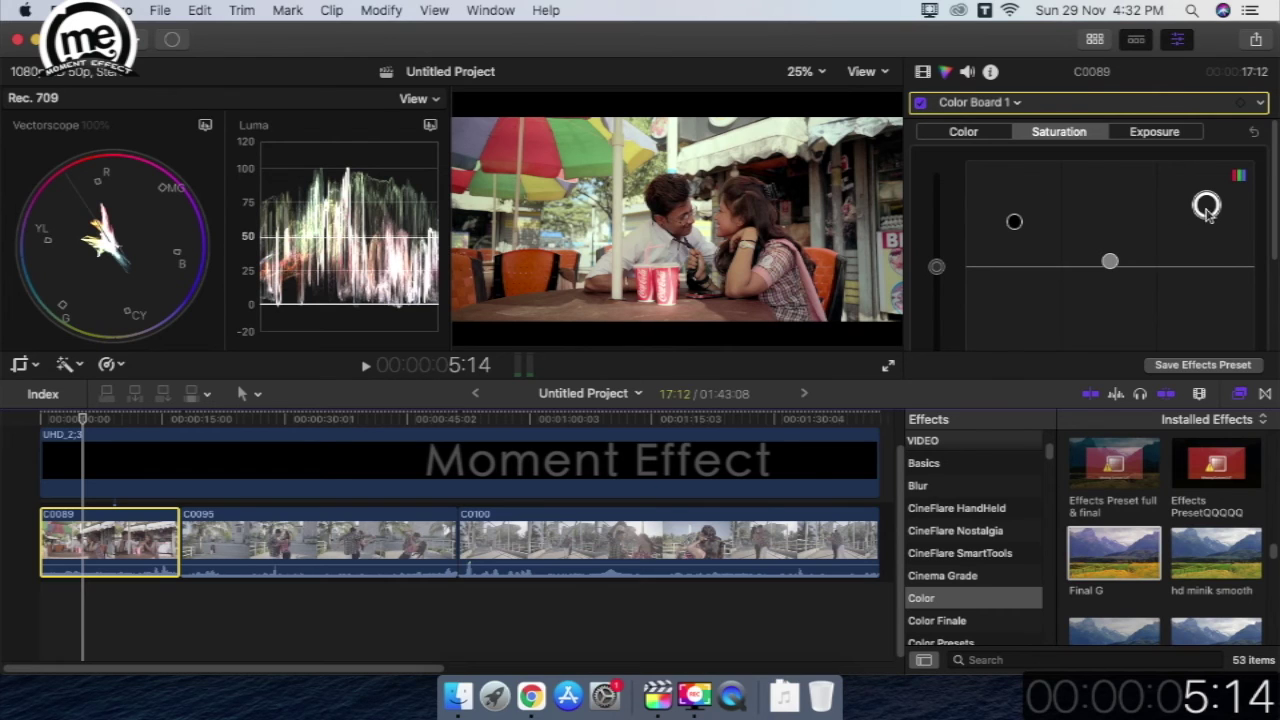
Nudge the Master saturation up slightly in C0089's Color Wheels 2
left_click(1017, 103)
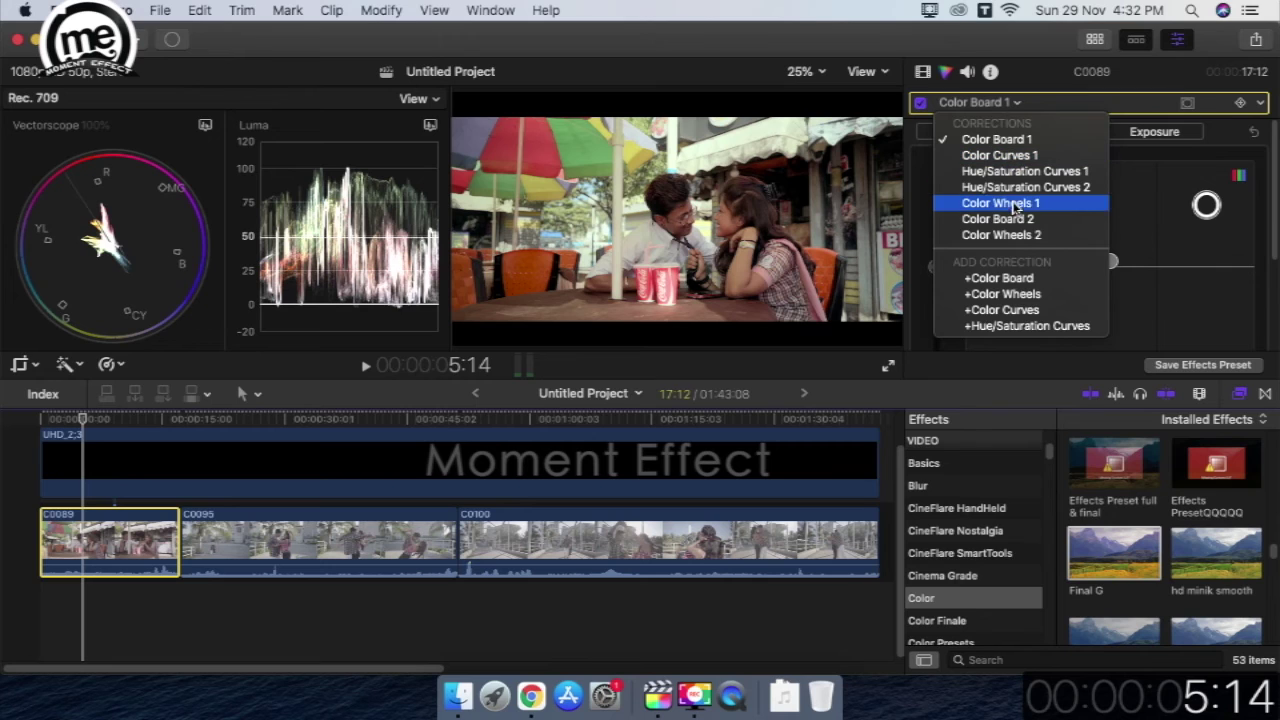
left_click(1037, 234)
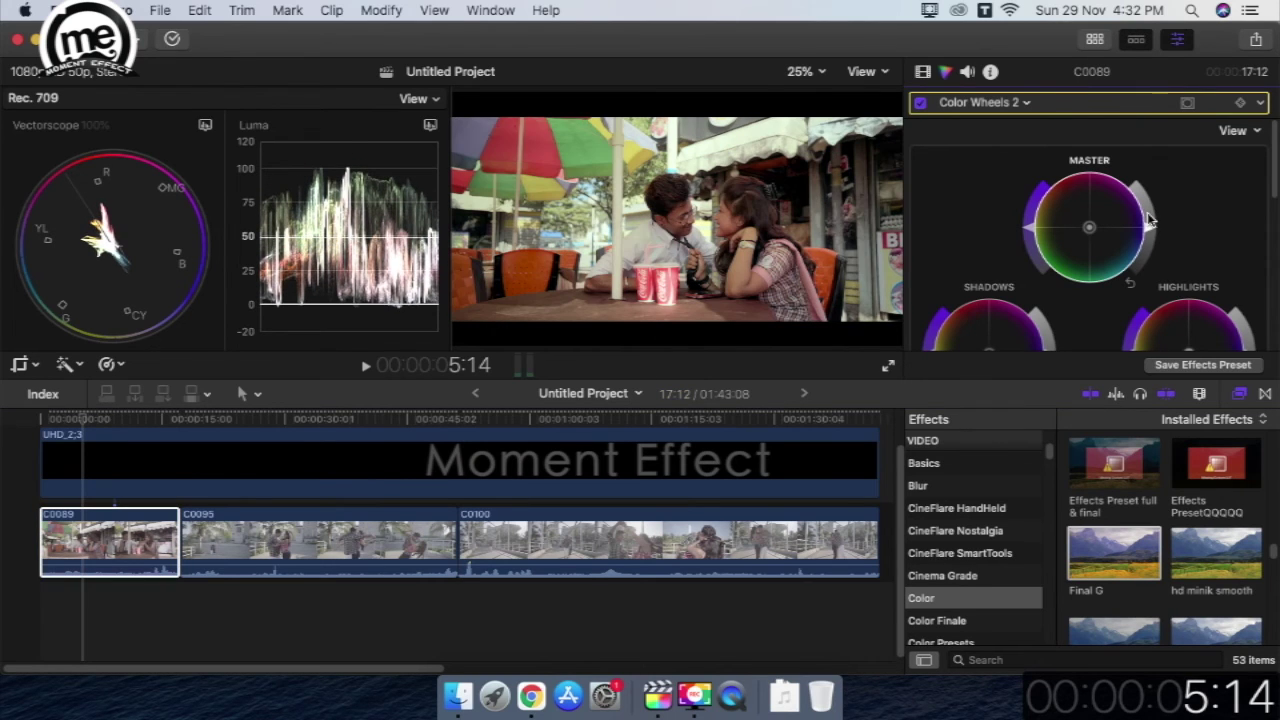
left_click_drag(1032, 232, 1034, 224)
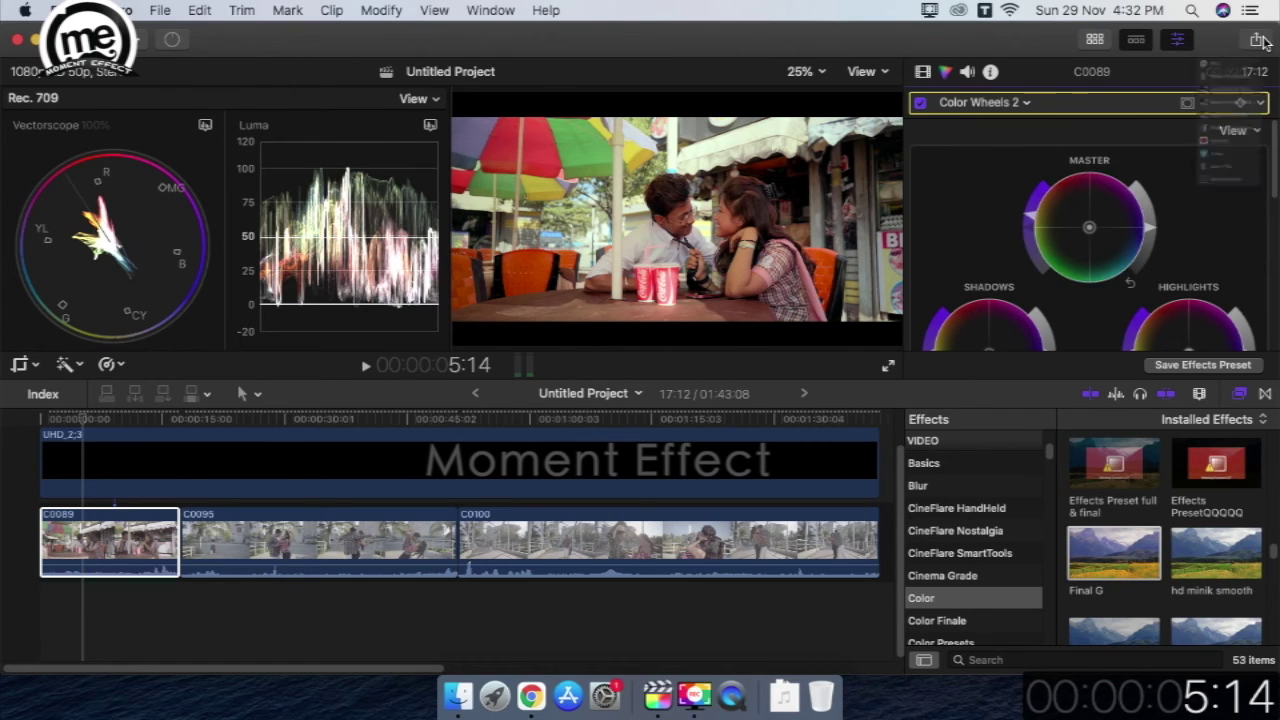
Share the project as a Master File, saving it as 12.mov
left_click(1258, 40)
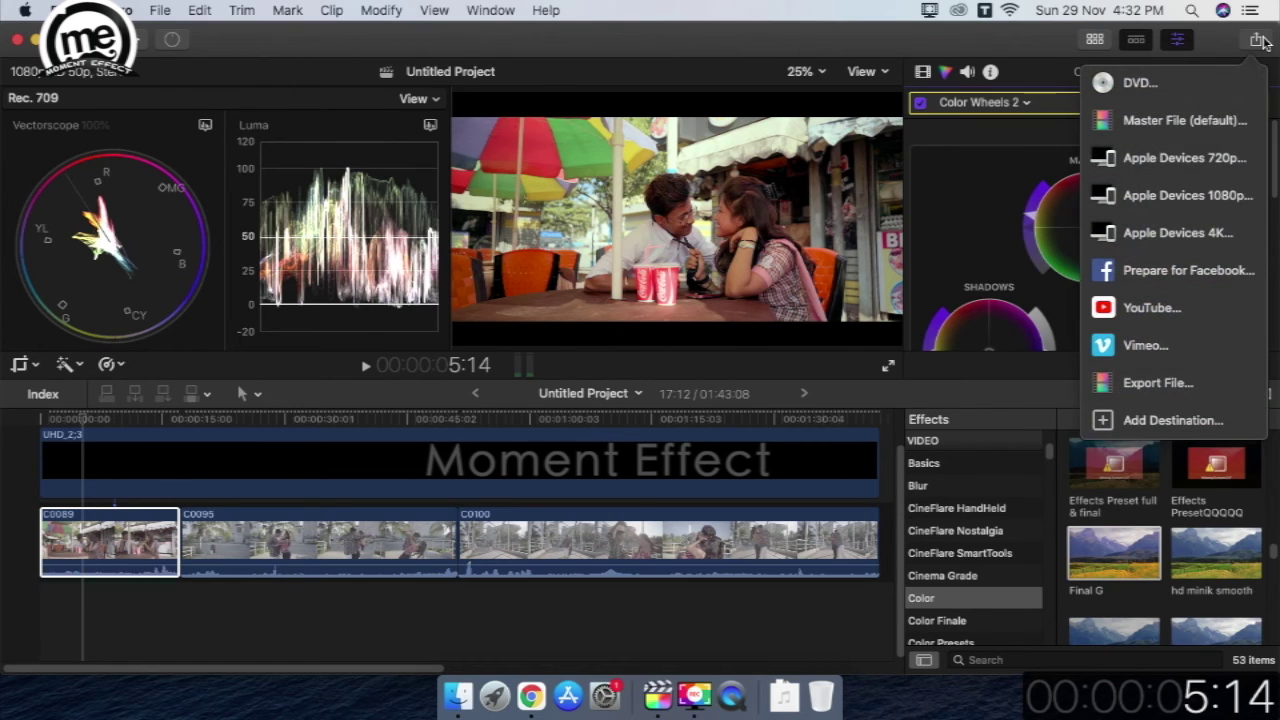
left_click(1187, 121)
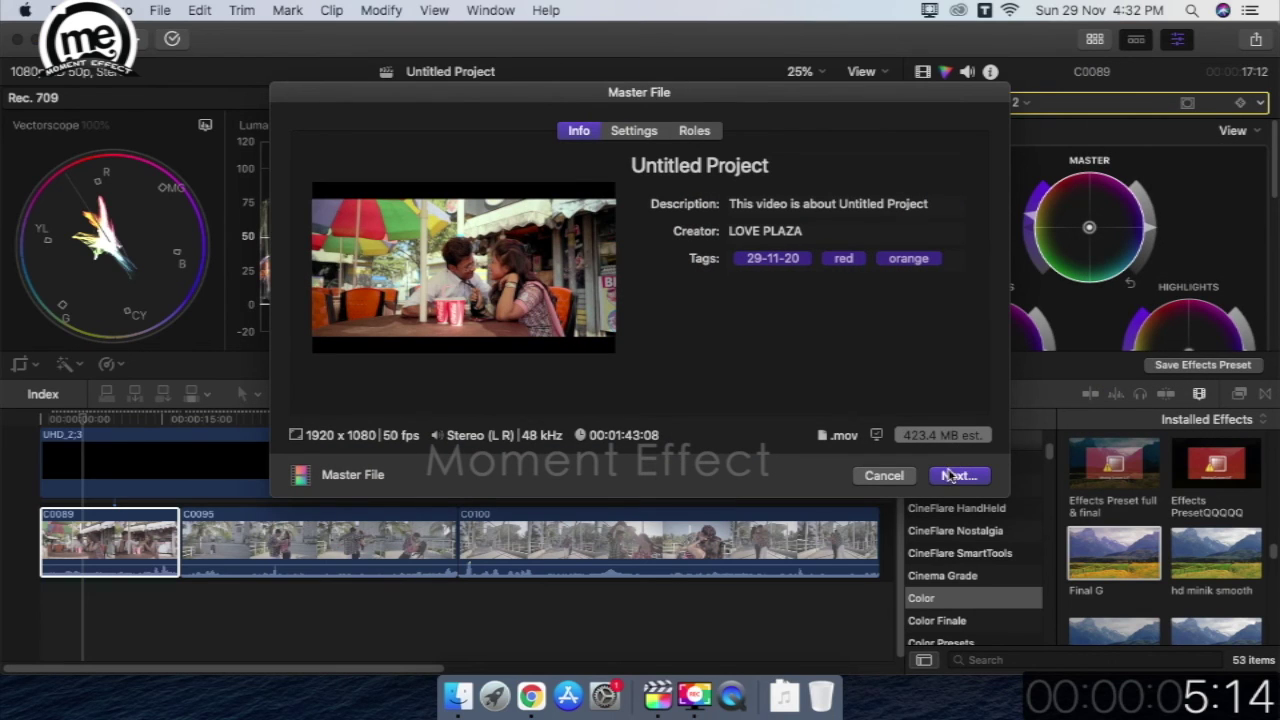
left_click(948, 476)
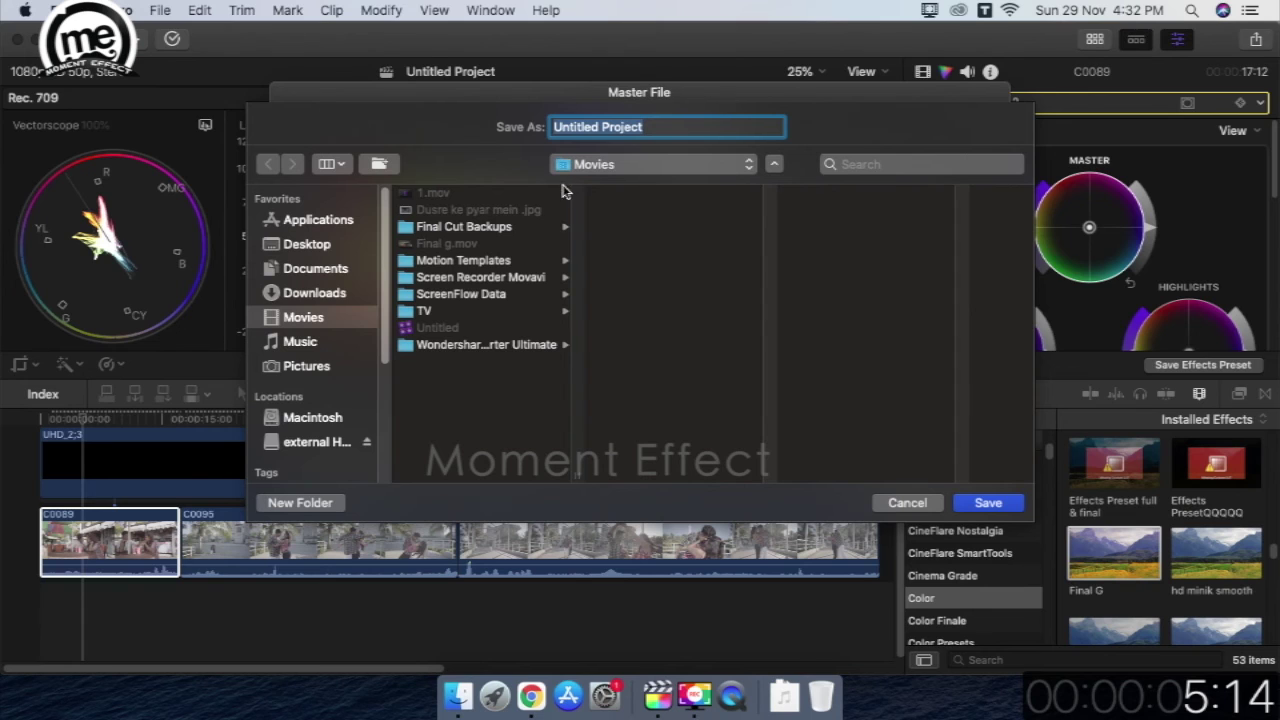
key("Return")
key("super+9")
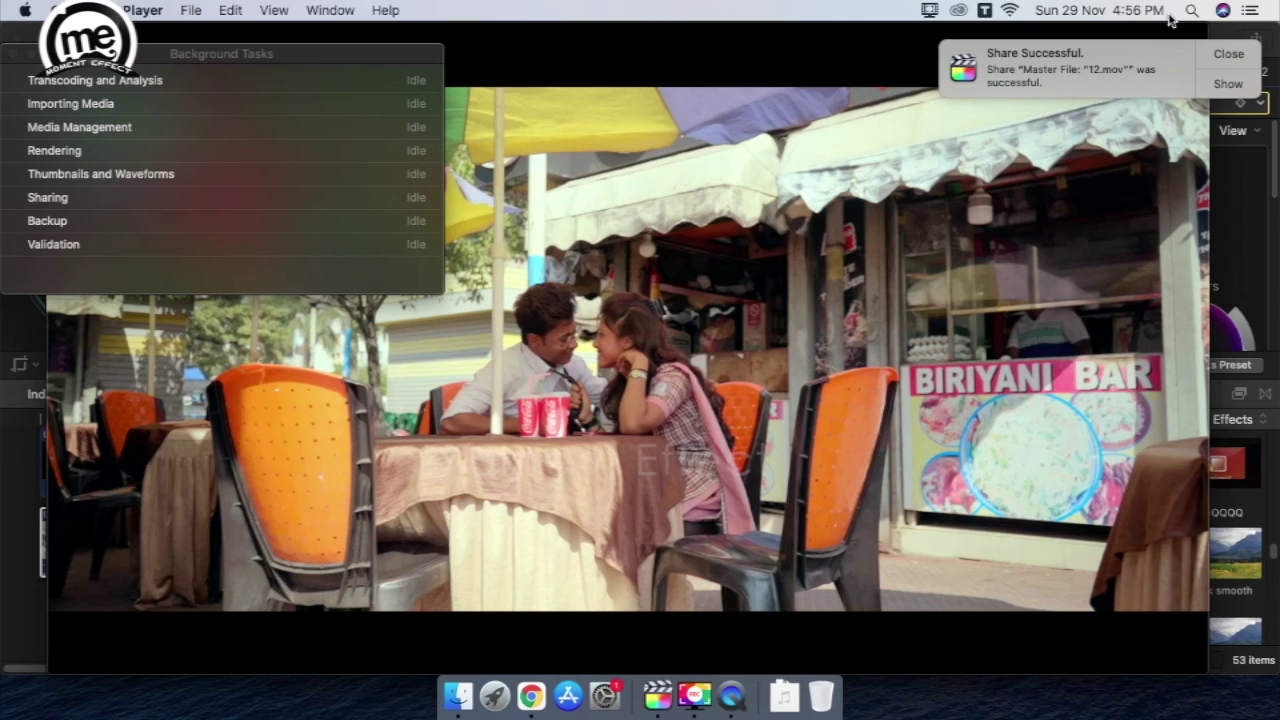
Bring the QuickTime Player window for 12.mov in front of the Background Tasks panel
left_click(968, 180)
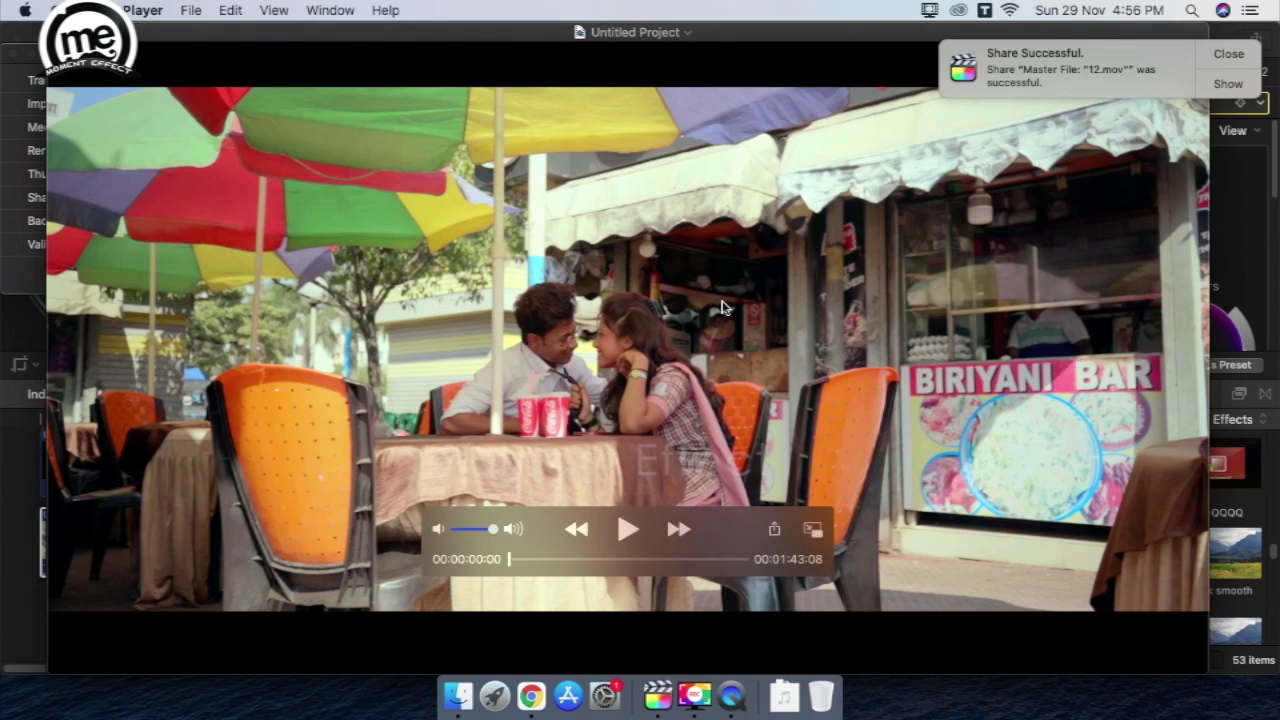